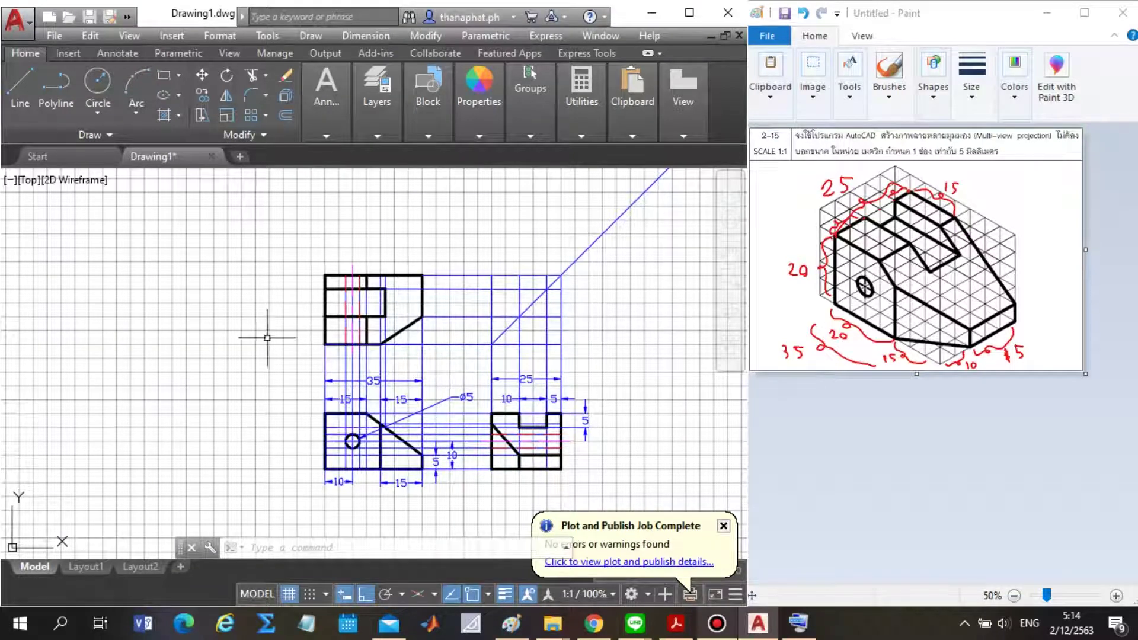
Turn off the Guilde line1 layer and switch to the exercise 2–15 isometric sheet in Acrobat.
{"action": "scroll", "coordinate": [285, 338], "scroll_direction": "down", "scroll_amount": 1}
{"action": "scroll", "coordinate": [249, 394], "scroll_direction": "up", "scroll_amount": 2}
{"action": "scroll", "coordinate": [350, 320], "scroll_direction": "up", "scroll_amount": 2}
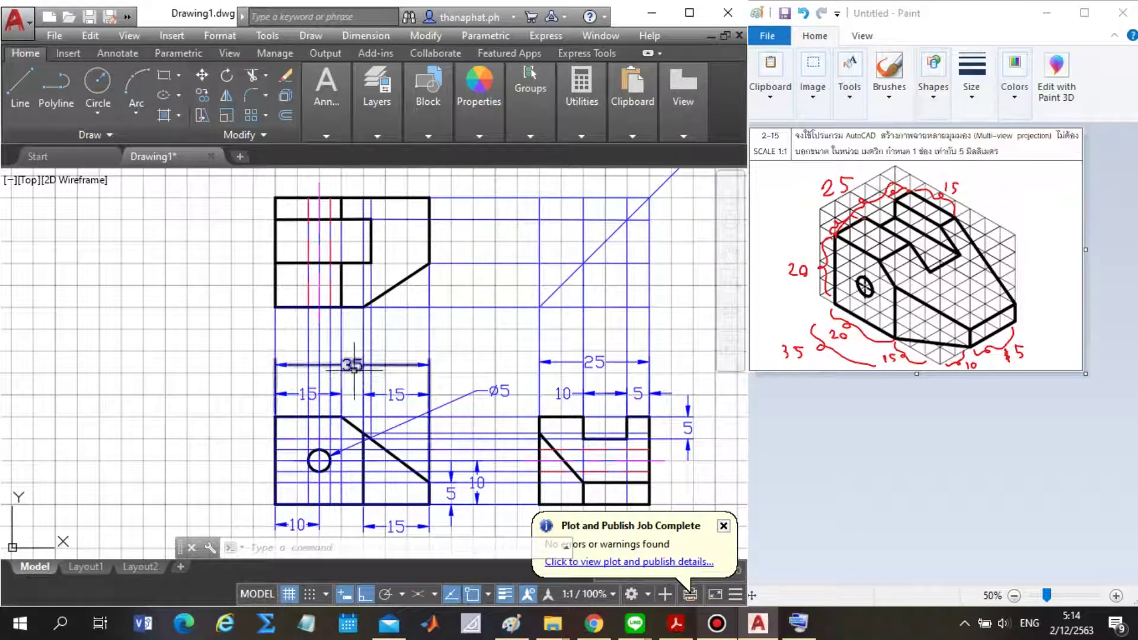
{"action": "scroll", "coordinate": [372, 429], "scroll_direction": "down", "scroll_amount": 2}
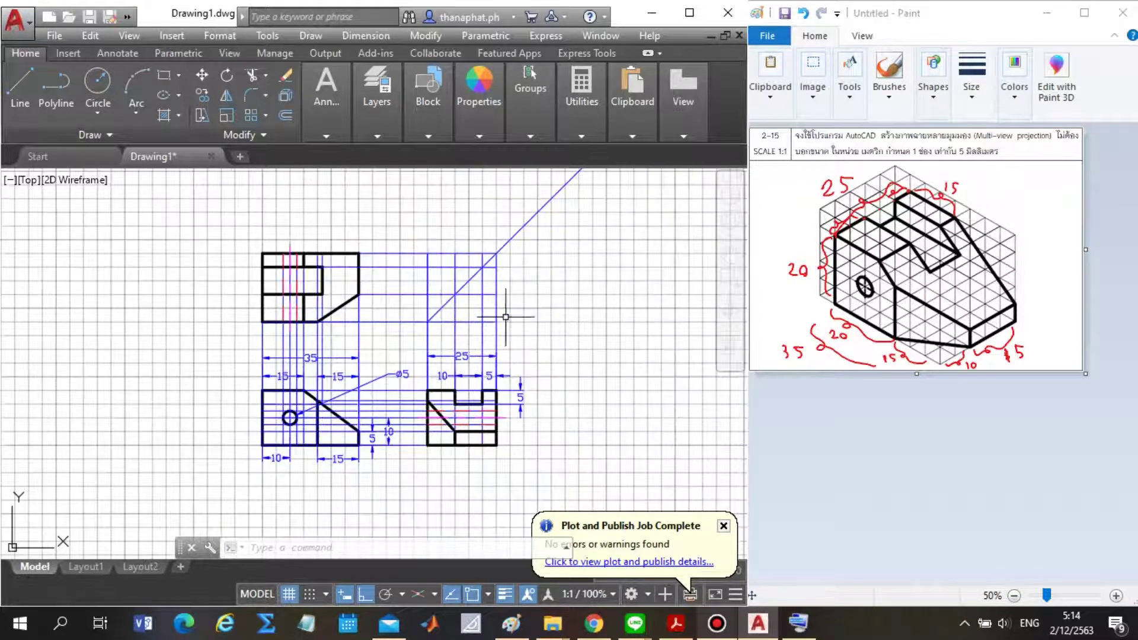
{"action": "scroll", "coordinate": [524, 304], "scroll_direction": "up", "scroll_amount": 2}
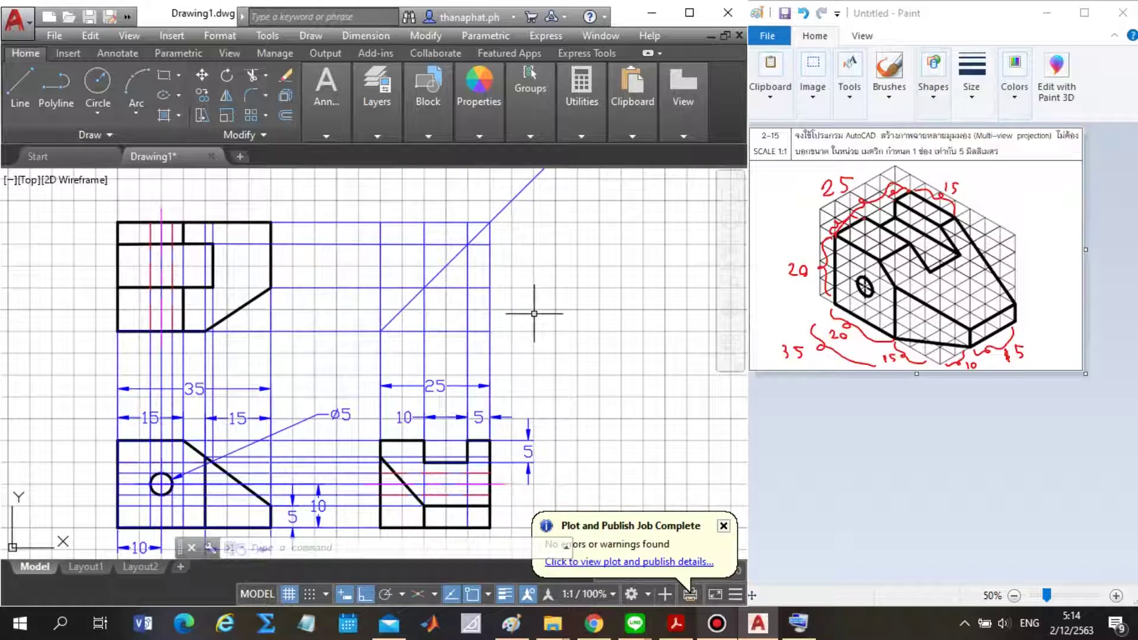
{"action": "scroll", "coordinate": [264, 445], "scroll_direction": "down", "scroll_amount": 2}
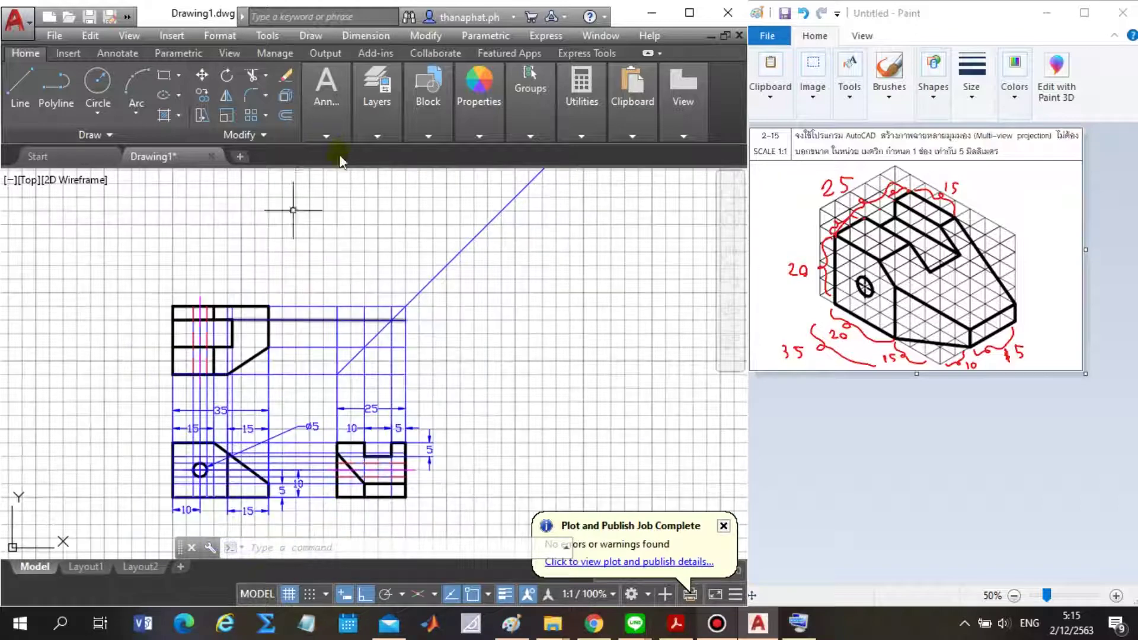
{"action": "left_click", "coordinate": [392, 119]}
{"action": "left_click", "coordinate": [517, 155]}
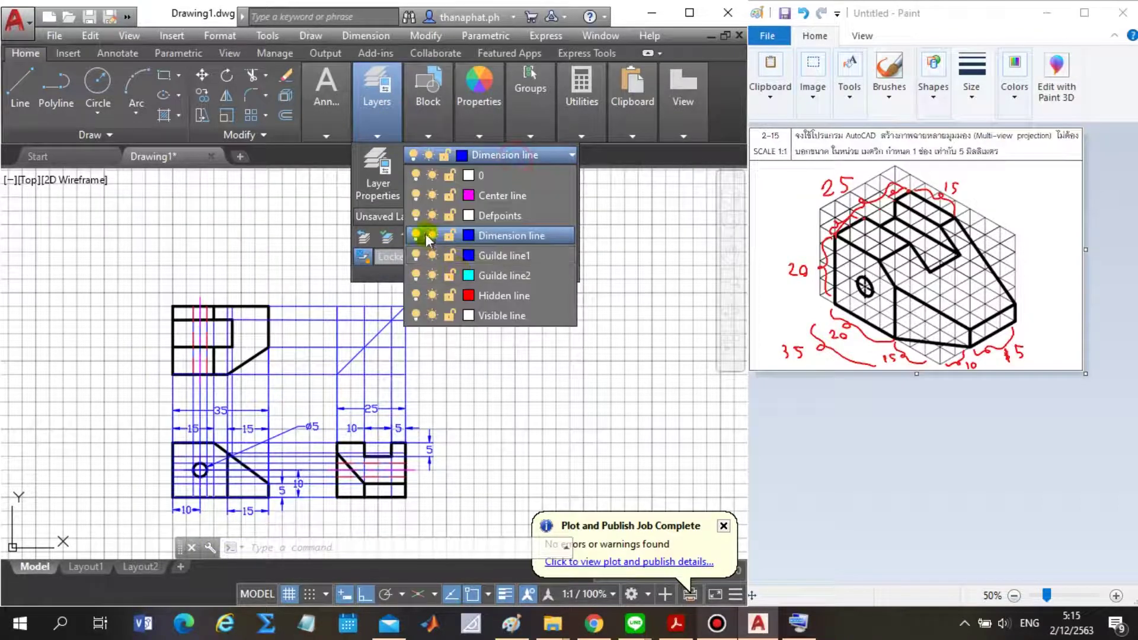
{"action": "left_click", "coordinate": [415, 255]}
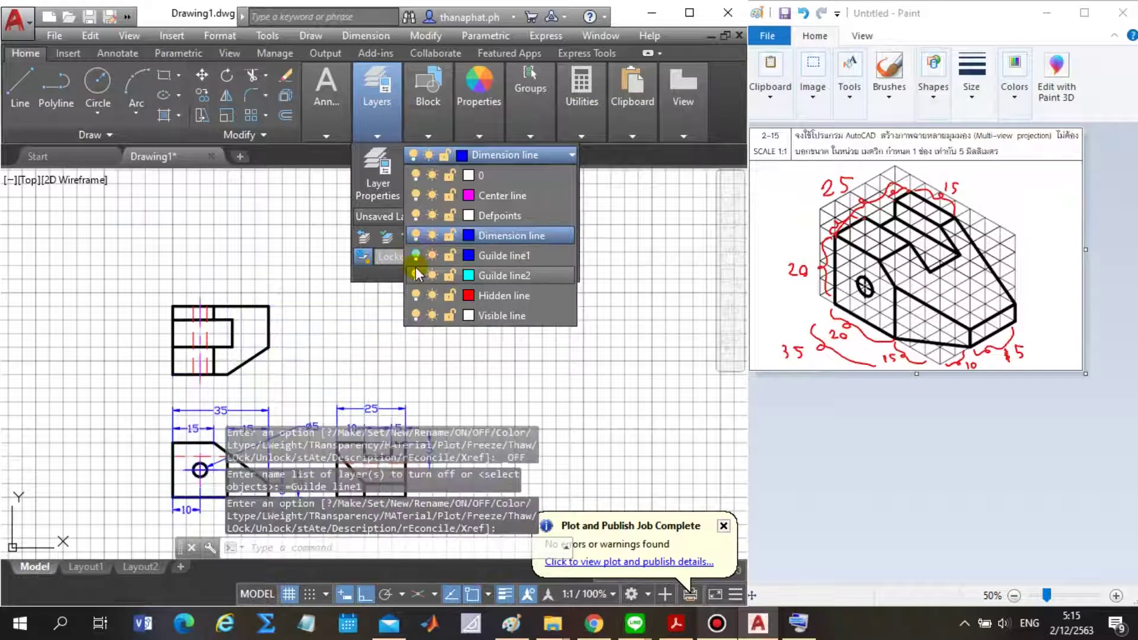
{"action": "left_click", "coordinate": [222, 15]}
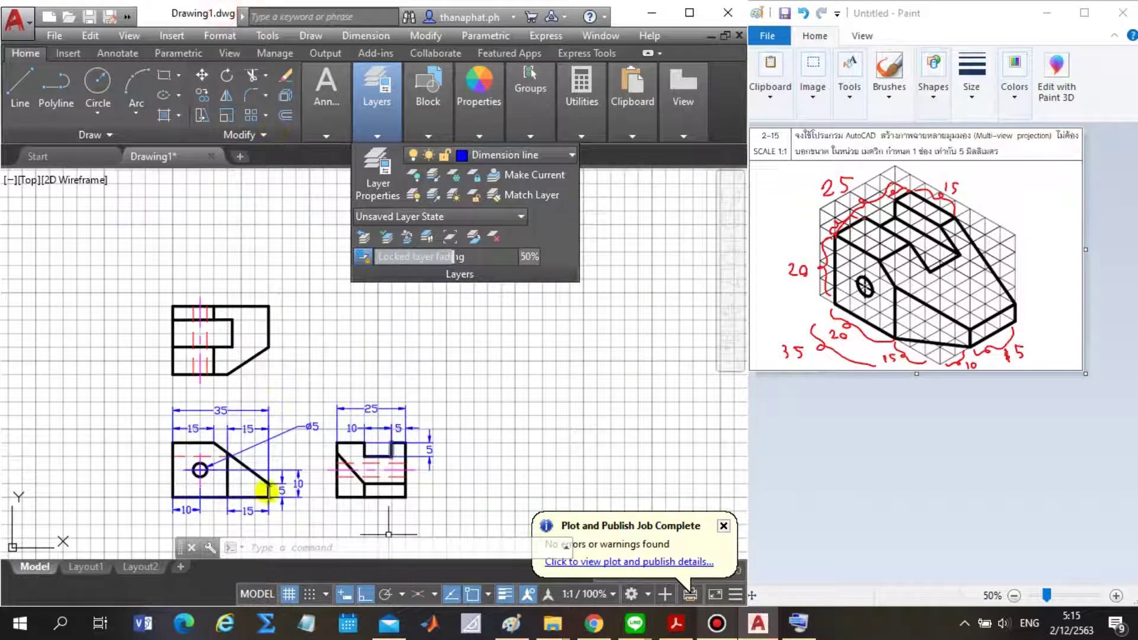
{"action": "left_click", "coordinate": [675, 623]}
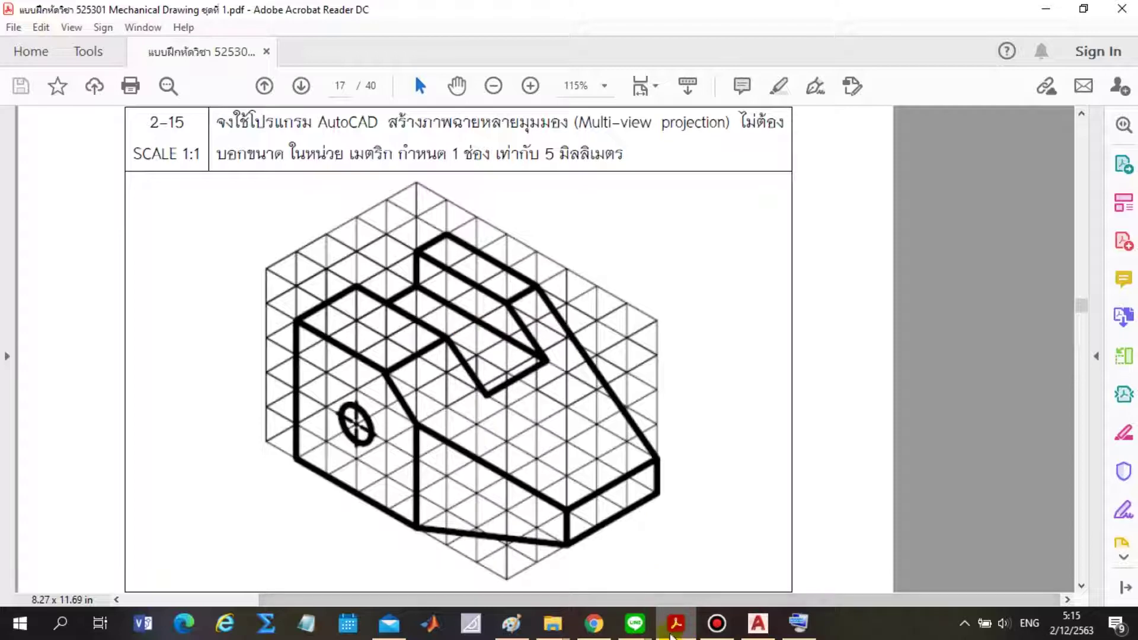
Minimize Acrobat Reader to return to the AutoCAD drawing beside the Paint sketch.
{"action": "left_click", "coordinate": [672, 632]}
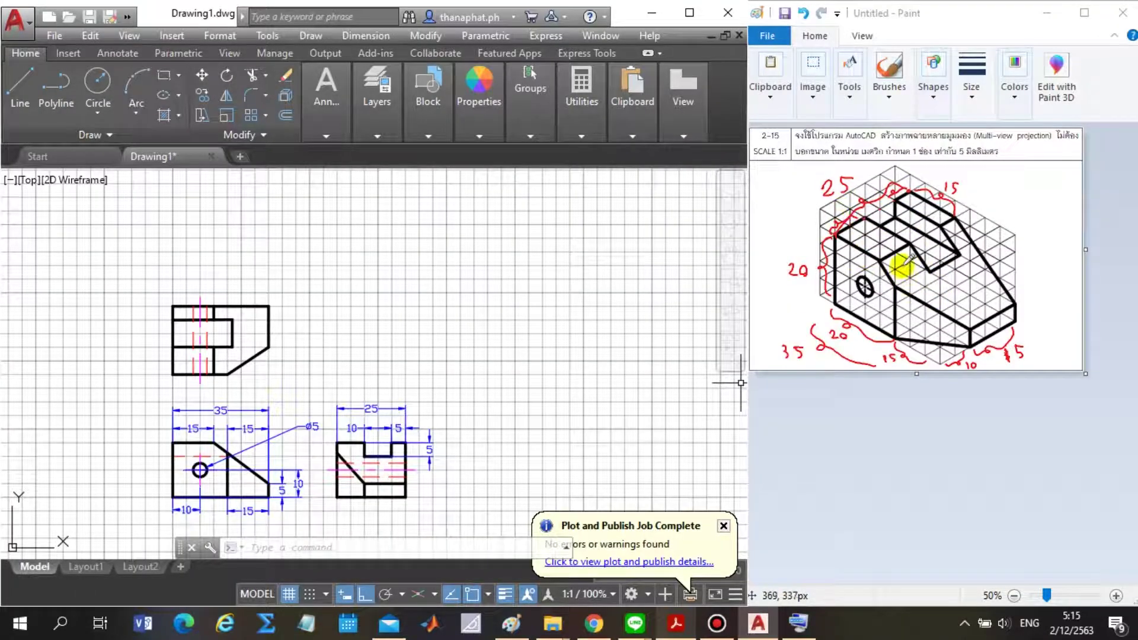
Turn the Guilde line1 layer back on so the blue guide lines show again.
{"action": "left_click", "coordinate": [376, 112]}
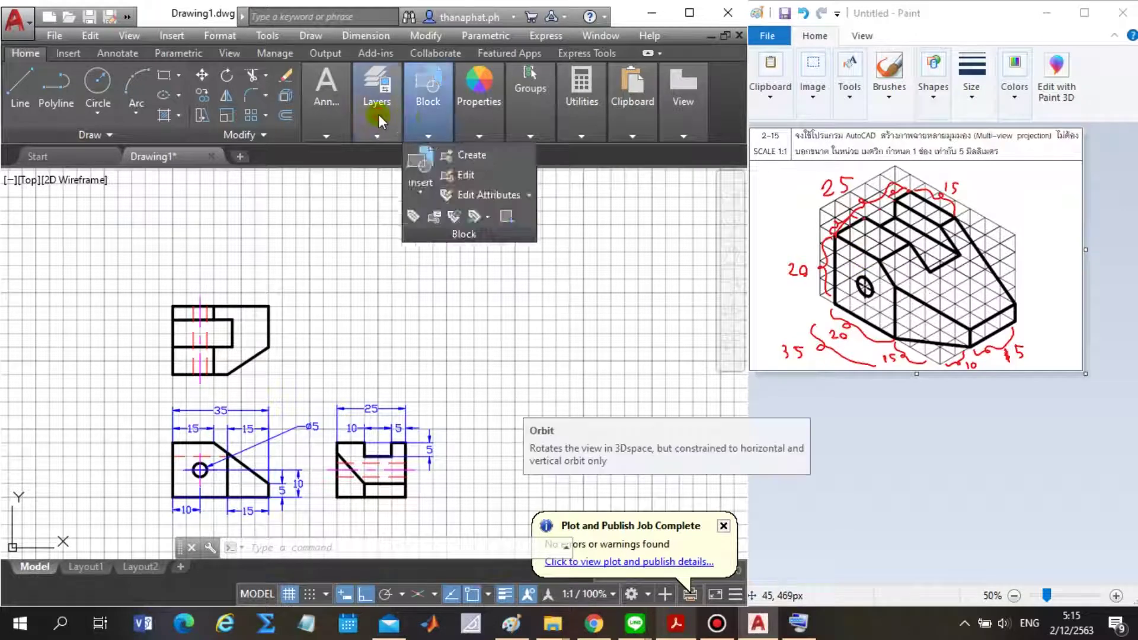
{"action": "left_click", "coordinate": [488, 158]}
{"action": "left_click", "coordinate": [414, 255]}
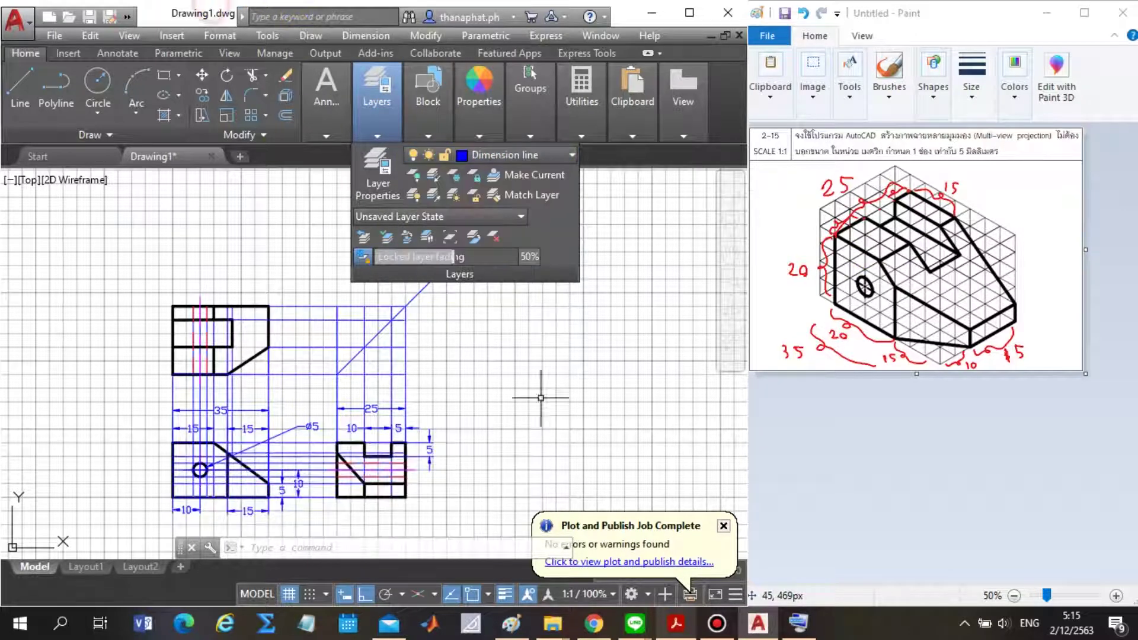
{"action": "scroll", "coordinate": [684, 276], "scroll_direction": "up", "scroll_amount": 2}
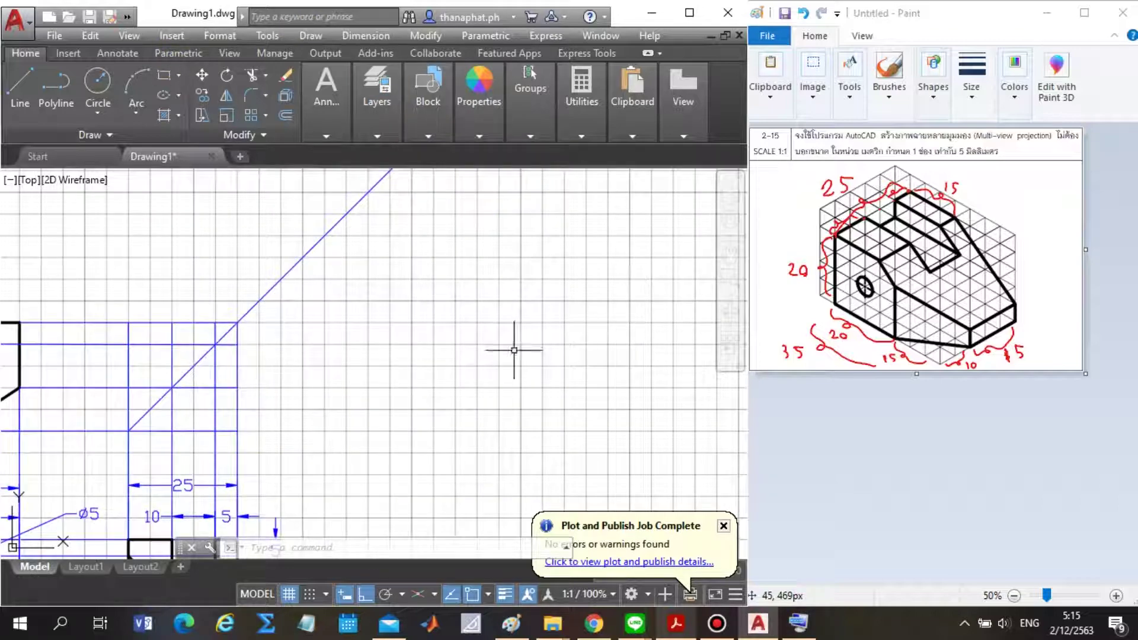
{"action": "scroll", "coordinate": [514, 350], "scroll_direction": "up", "scroll_amount": 2}
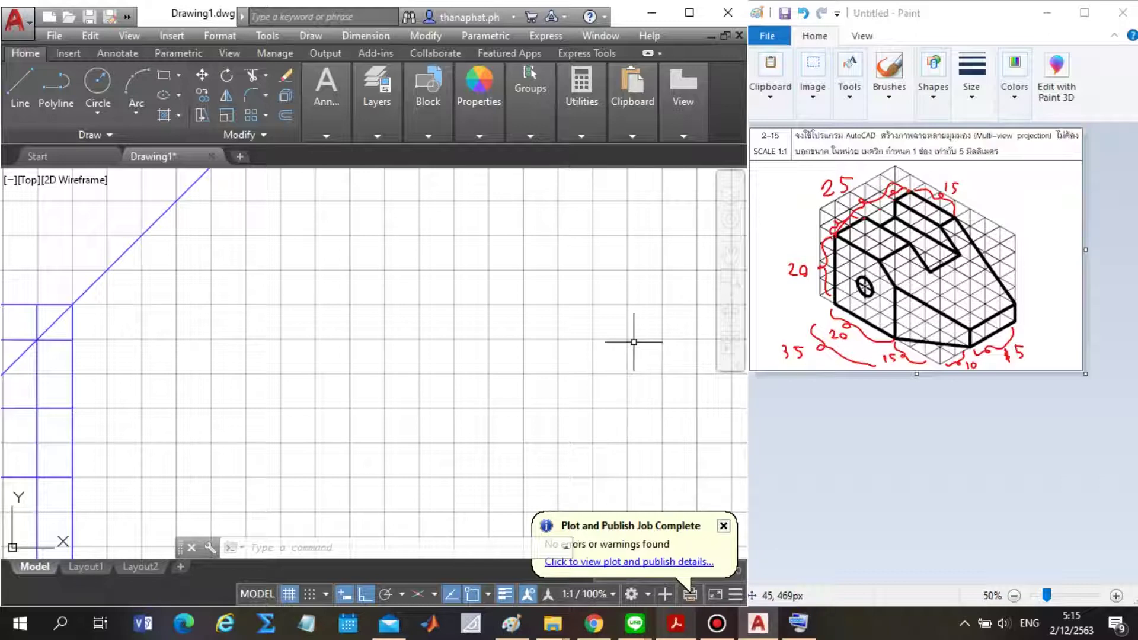
Make Guilde line1 the current layer.
{"action": "left_click", "coordinate": [386, 115]}
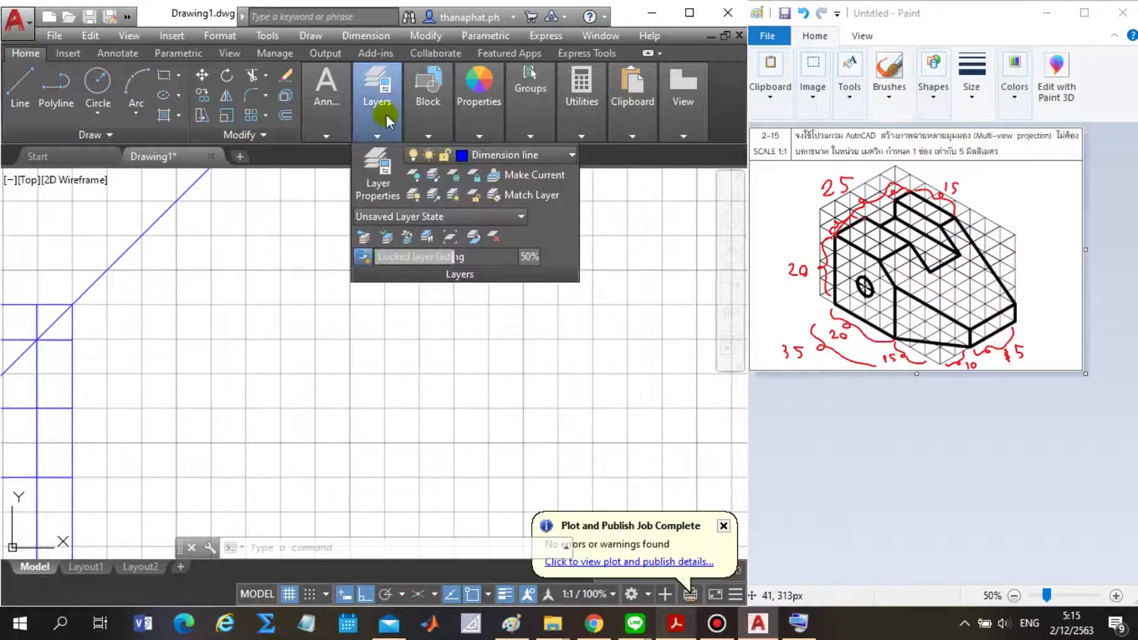
{"action": "left_click", "coordinate": [480, 178]}
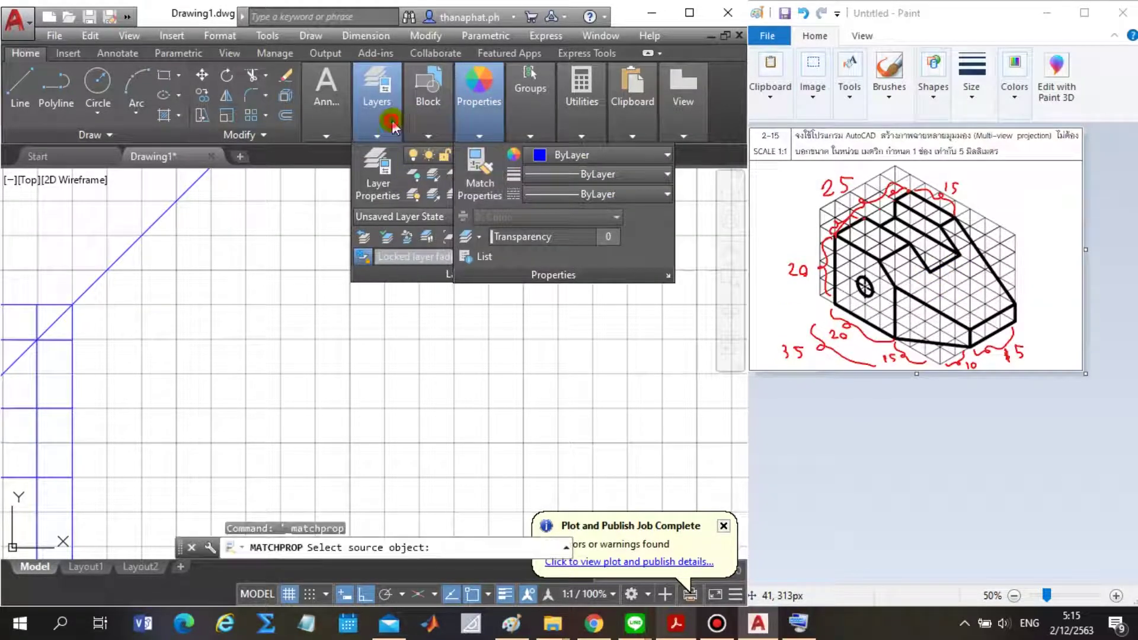
{"action": "left_click", "coordinate": [520, 155]}
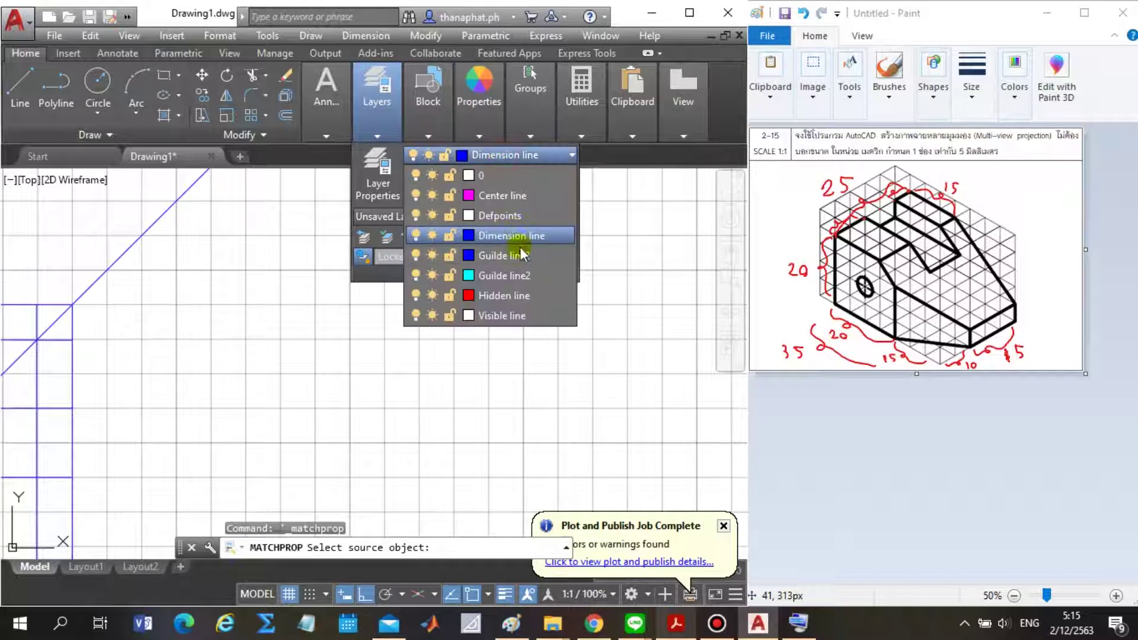
{"action": "left_click", "coordinate": [513, 255]}
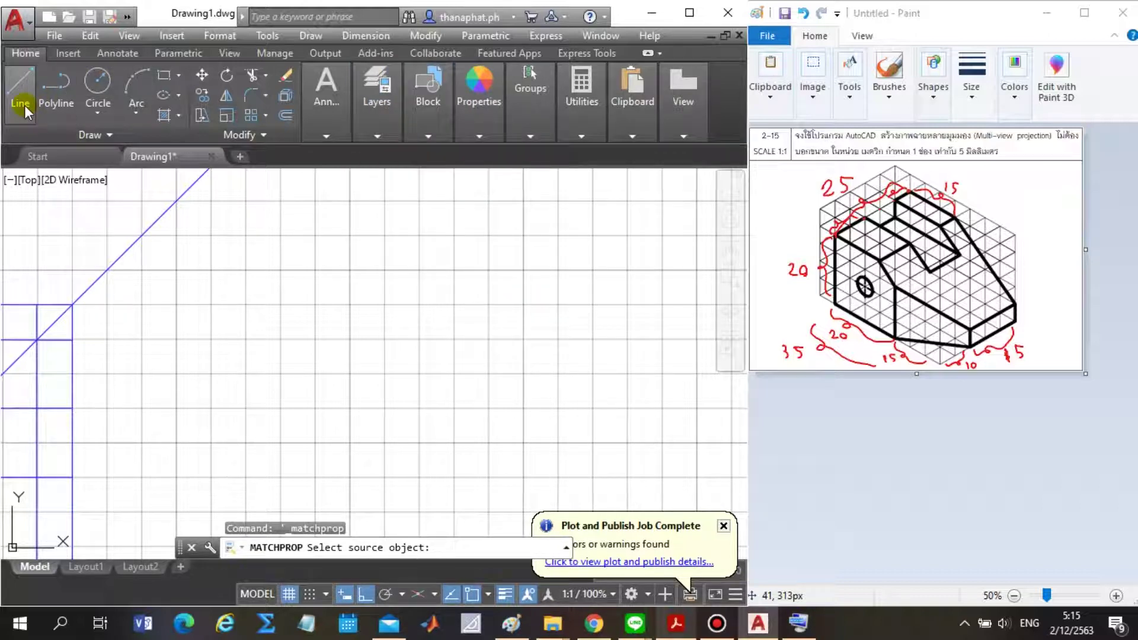
Cancel the stray MATCHPROP and switch on Isometric Drafting with the Top isoplane.
{"action": "left_click", "coordinate": [420, 591]}
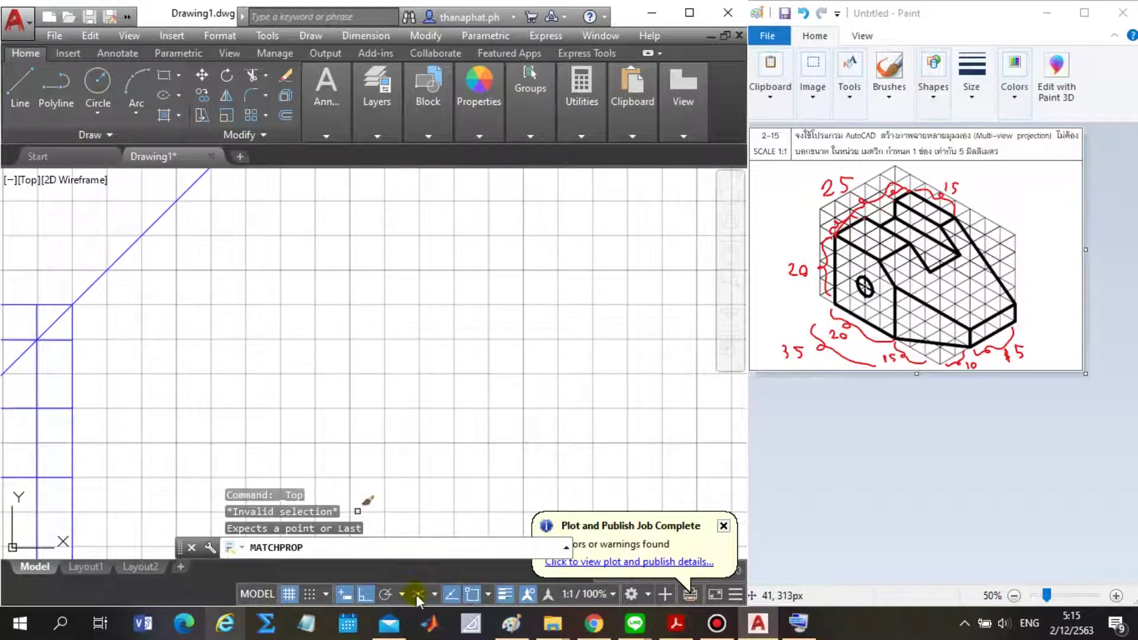
{"action": "left_click", "coordinate": [418, 595]}
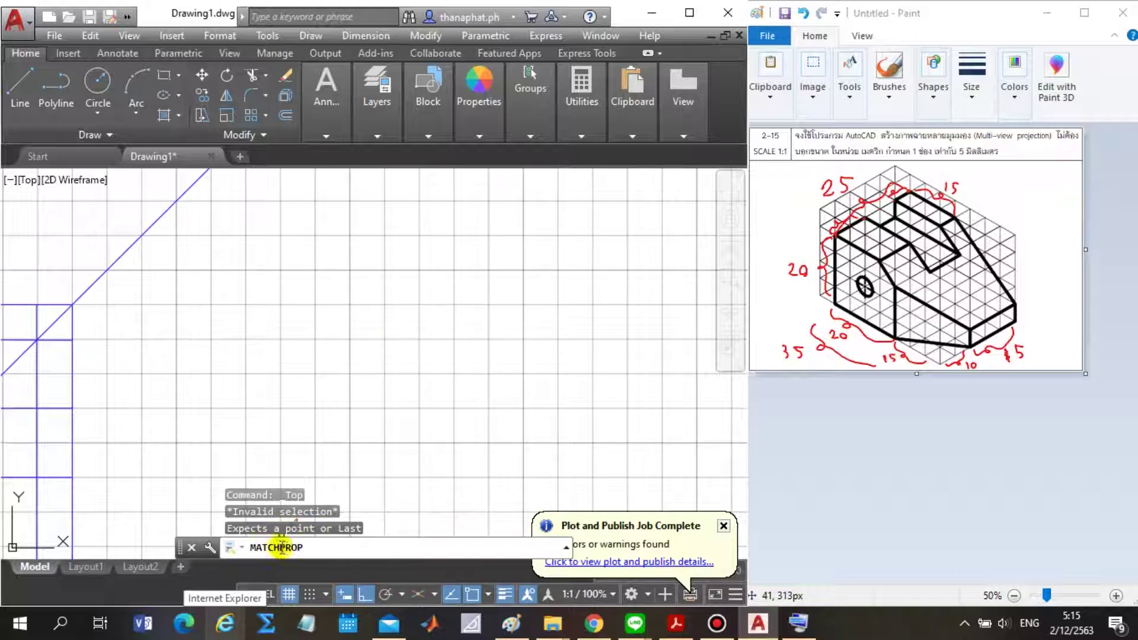
{"action": "key", "text": "Escape"}
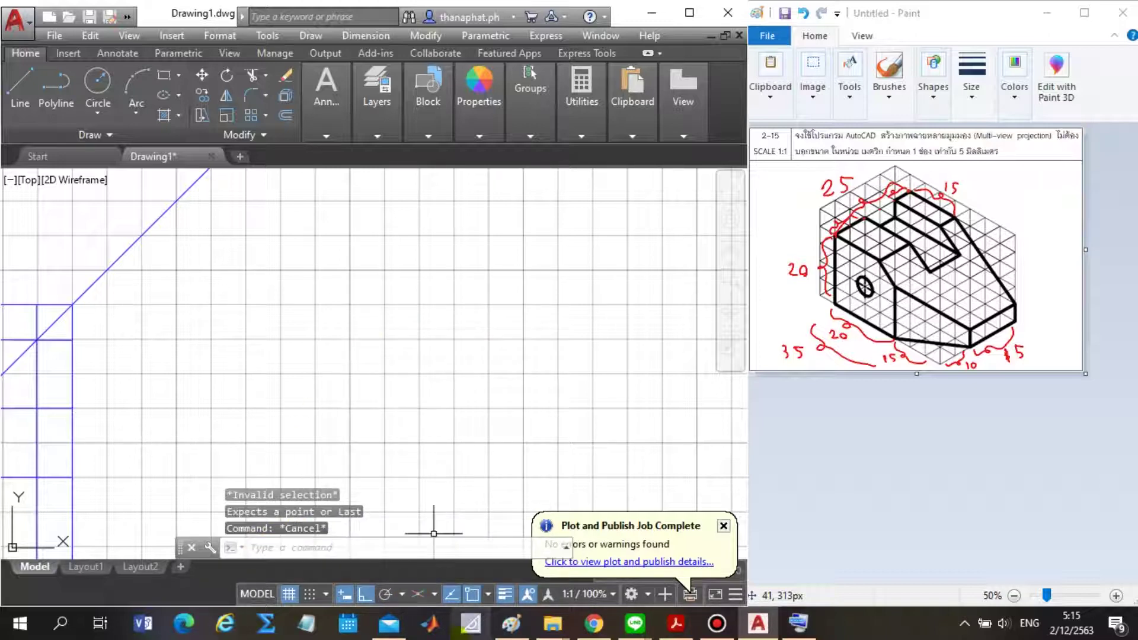
{"action": "left_click", "coordinate": [419, 594]}
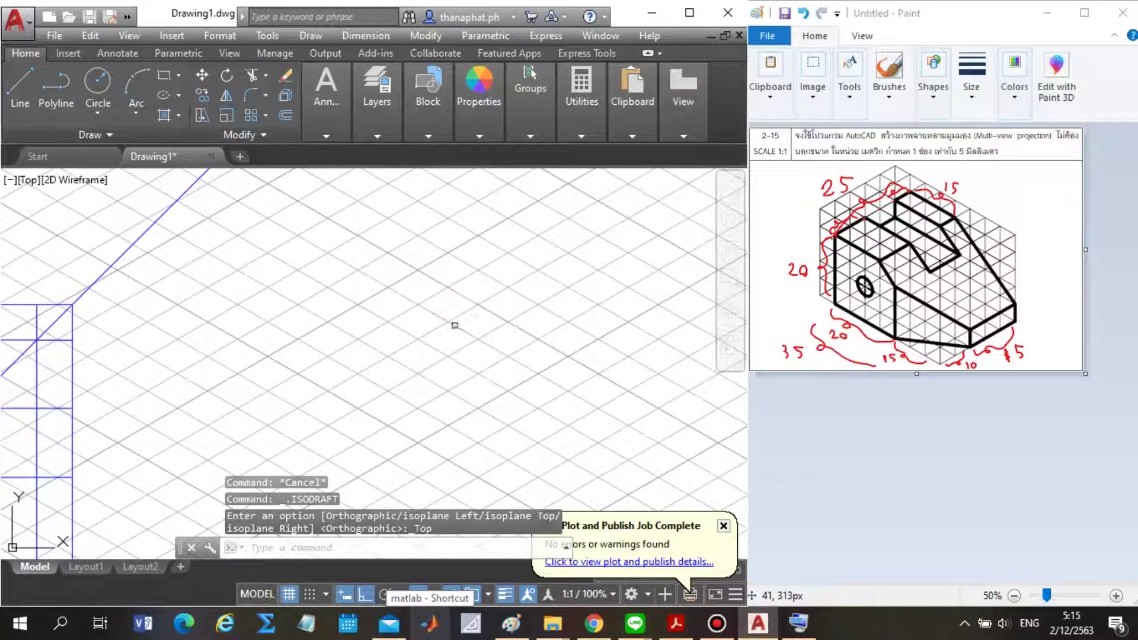
{"action": "scroll", "coordinate": [536, 379], "scroll_direction": "up", "scroll_amount": 2}
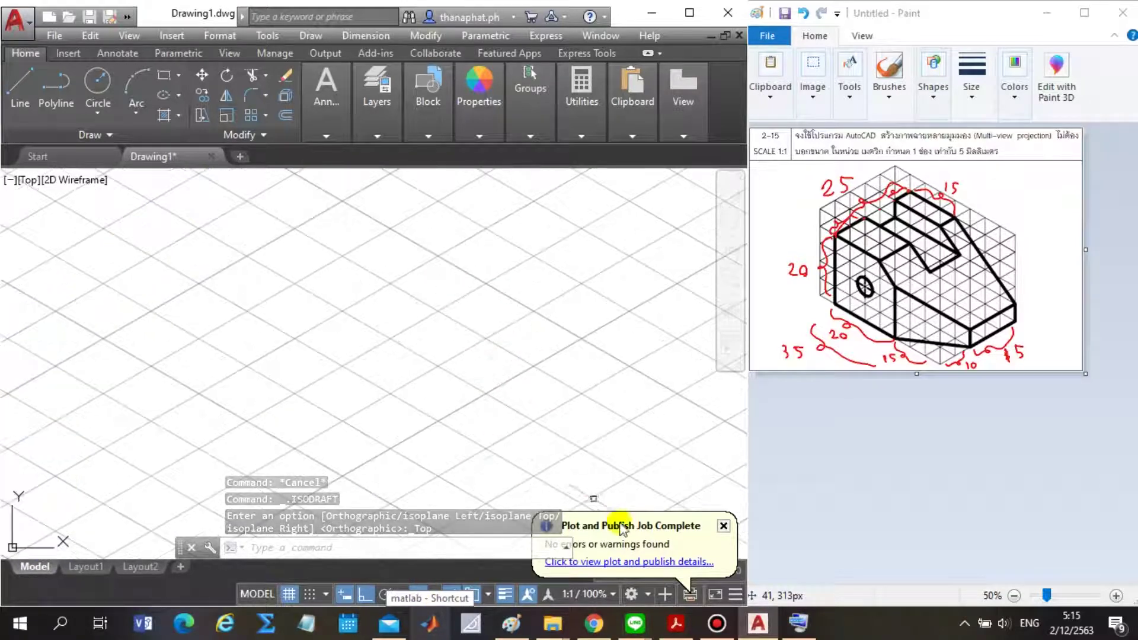
{"action": "left_click", "coordinate": [734, 595]}
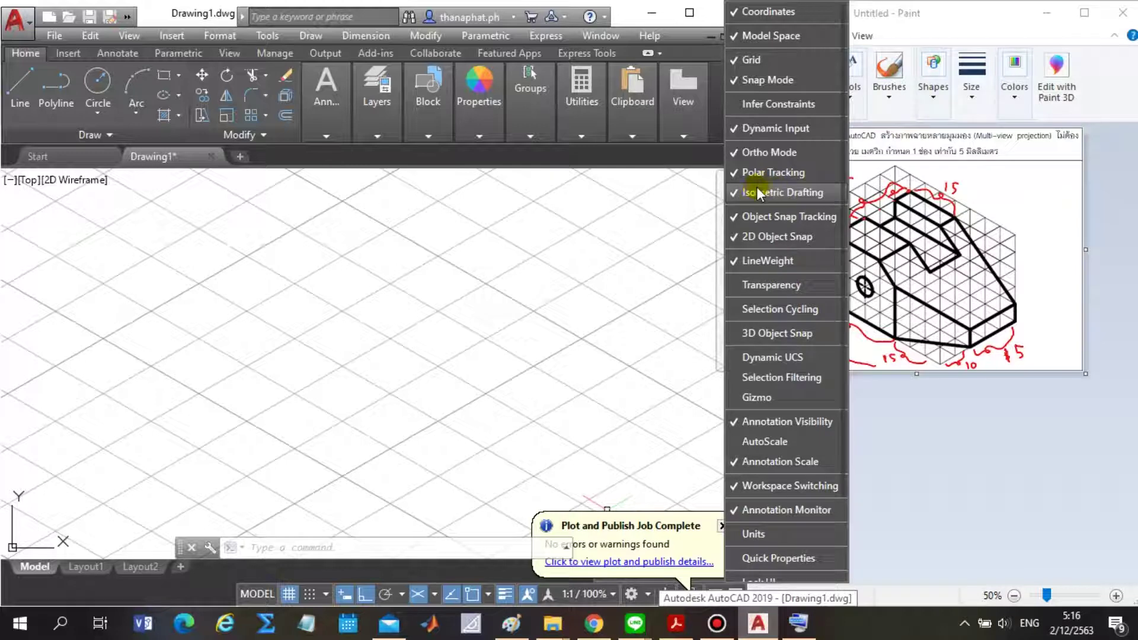
{"action": "left_click", "coordinate": [185, 23]}
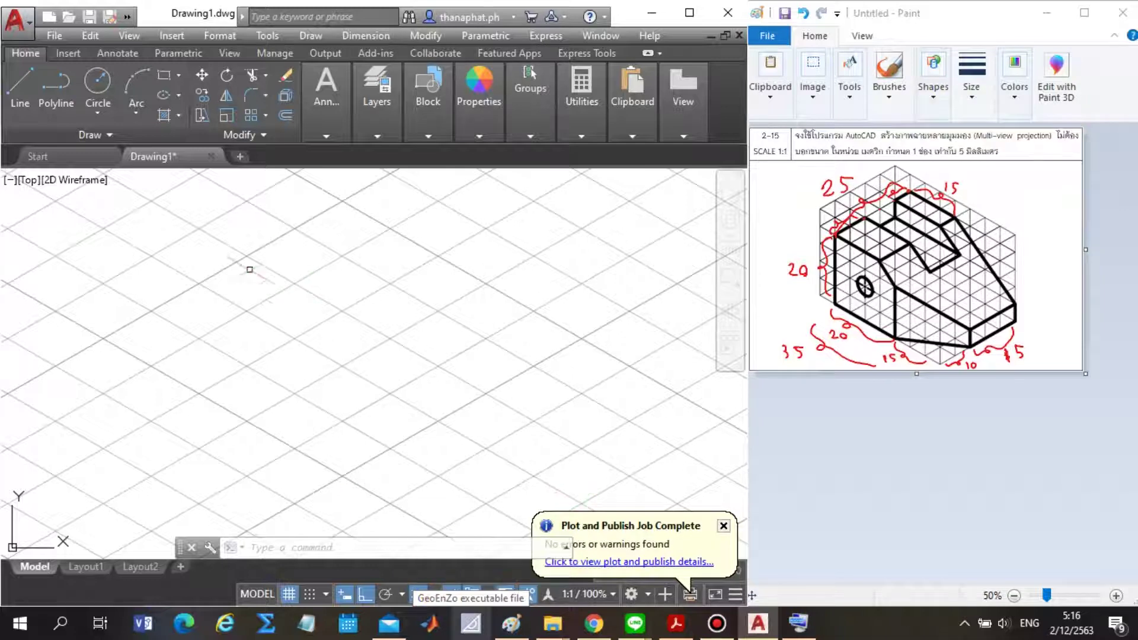
{"action": "left_click", "coordinate": [376, 135]}
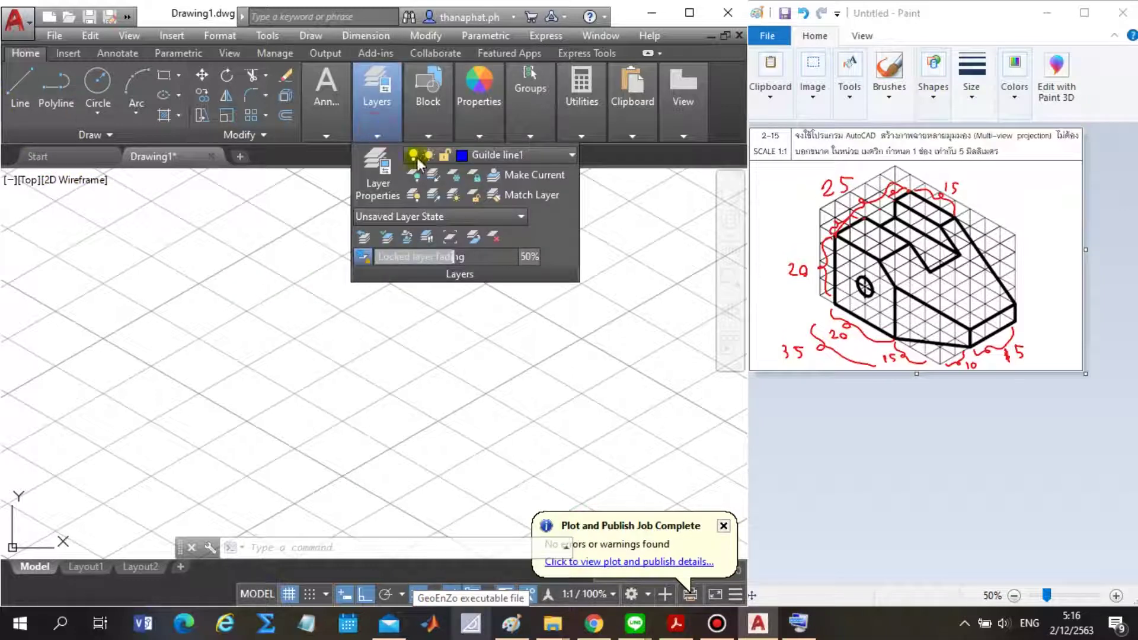
Start a line with grid snap on and pick the block's starting point.
{"action": "left_click", "coordinate": [428, 136]}
{"action": "left_click", "coordinate": [19, 89]}
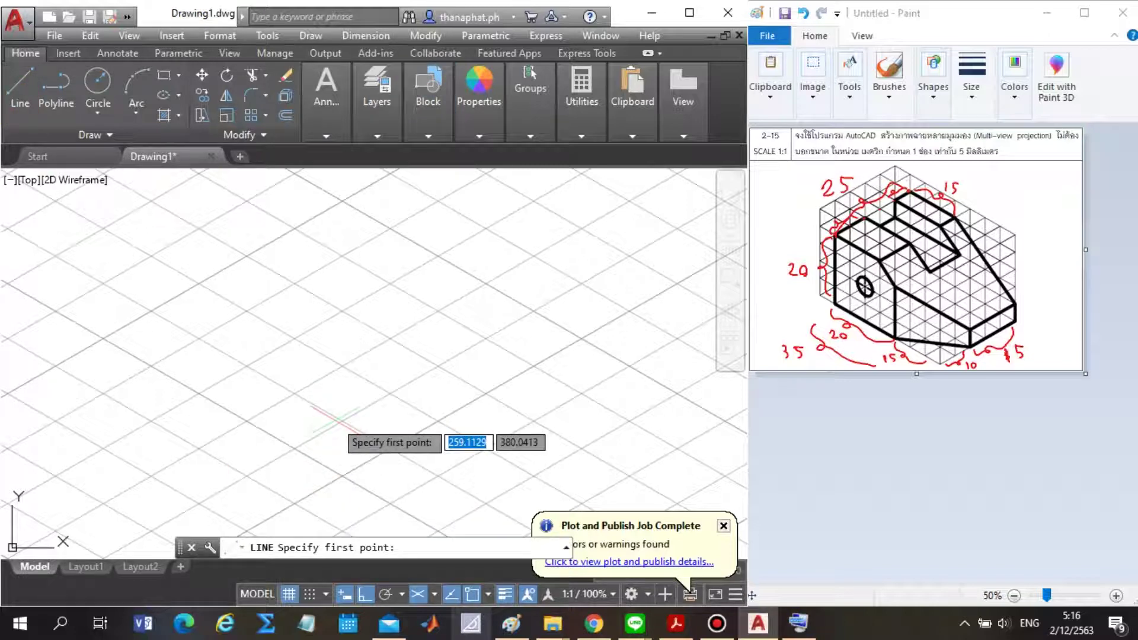
{"action": "scroll", "coordinate": [191, 427], "scroll_direction": "up", "scroll_amount": 1}
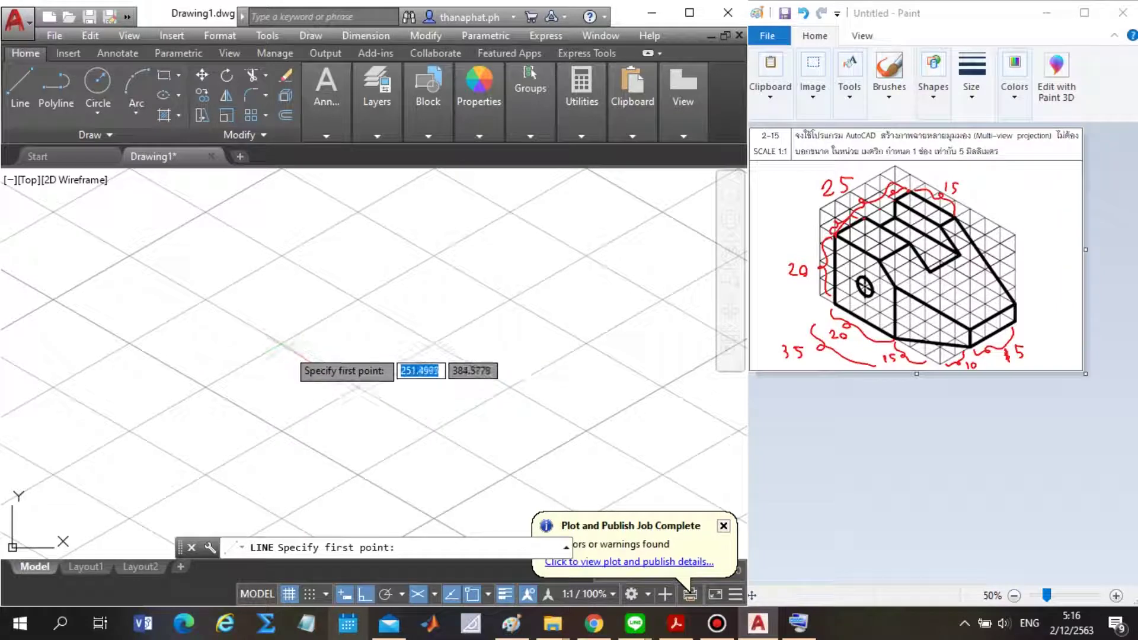
{"action": "left_click", "coordinate": [311, 595]}
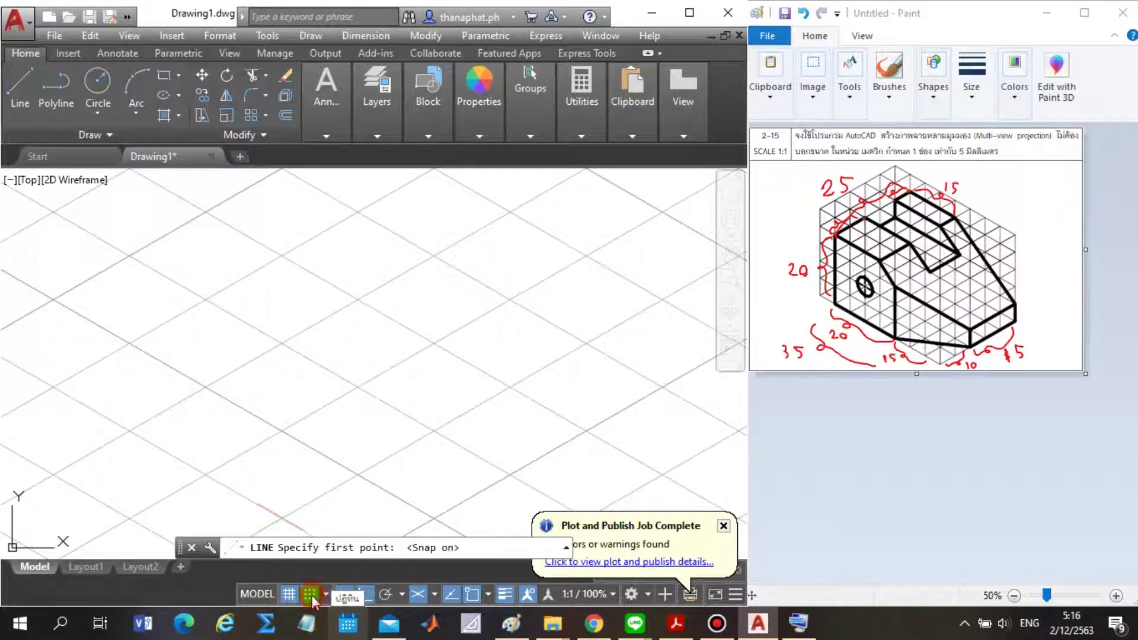
{"action": "left_click", "coordinate": [282, 343]}
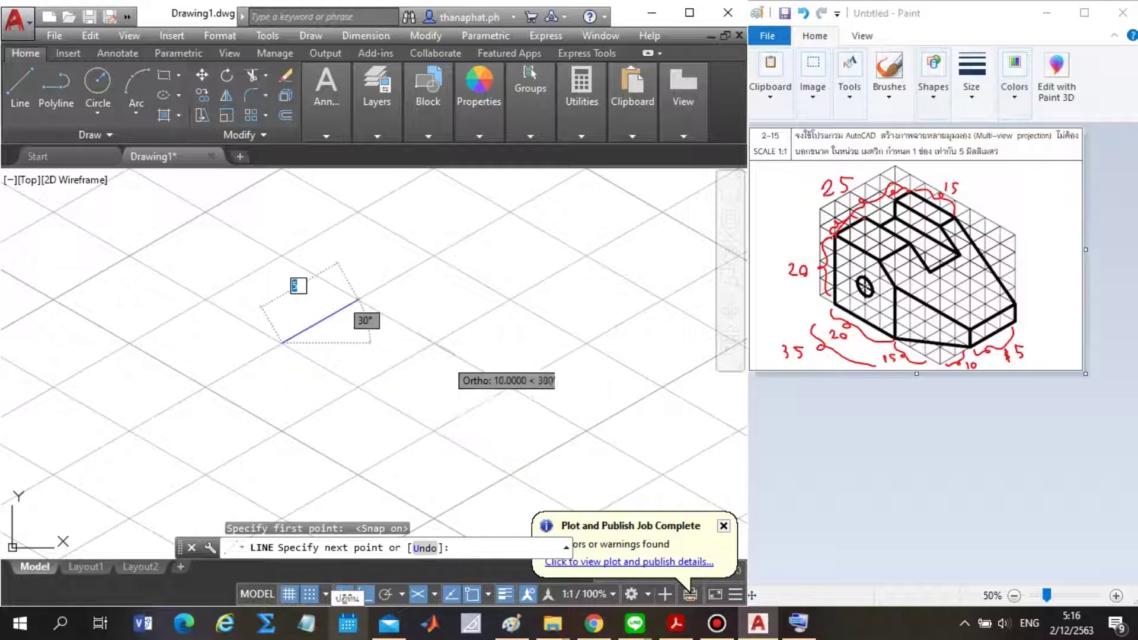
Draw a 35-unit edge at 330° and a 35-unit edge at 30°, meeting in a V.
{"action": "scroll", "coordinate": [441, 359], "scroll_direction": "down", "scroll_amount": 3}
{"action": "scroll", "coordinate": [441, 359], "scroll_direction": "up", "scroll_amount": 1}
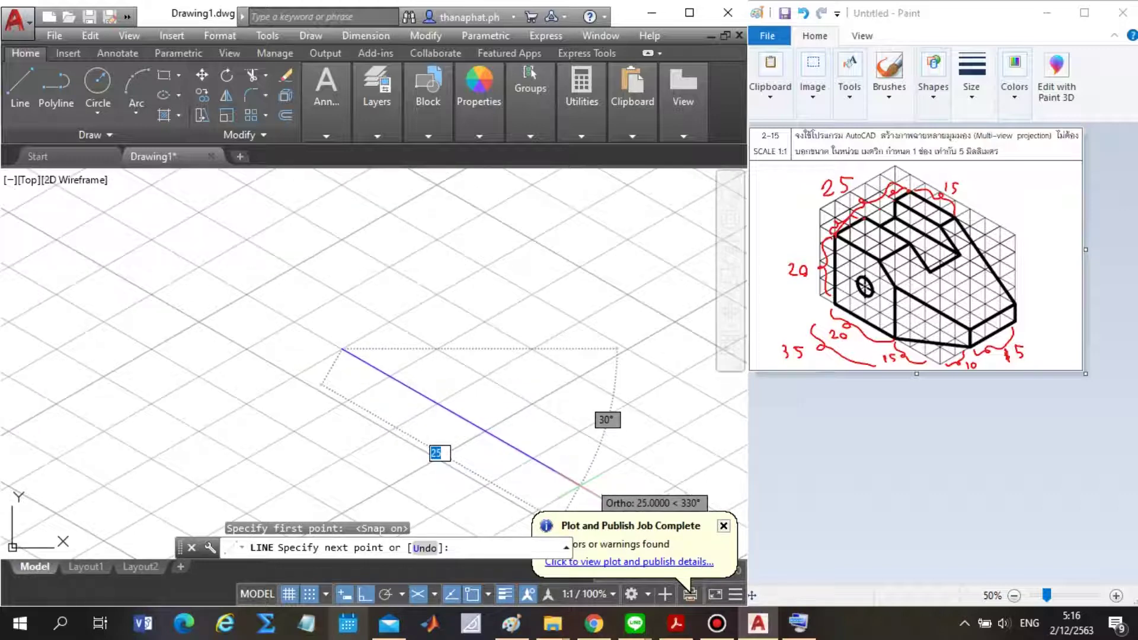
{"action": "scroll", "coordinate": [533, 450], "scroll_direction": "down", "scroll_amount": 2}
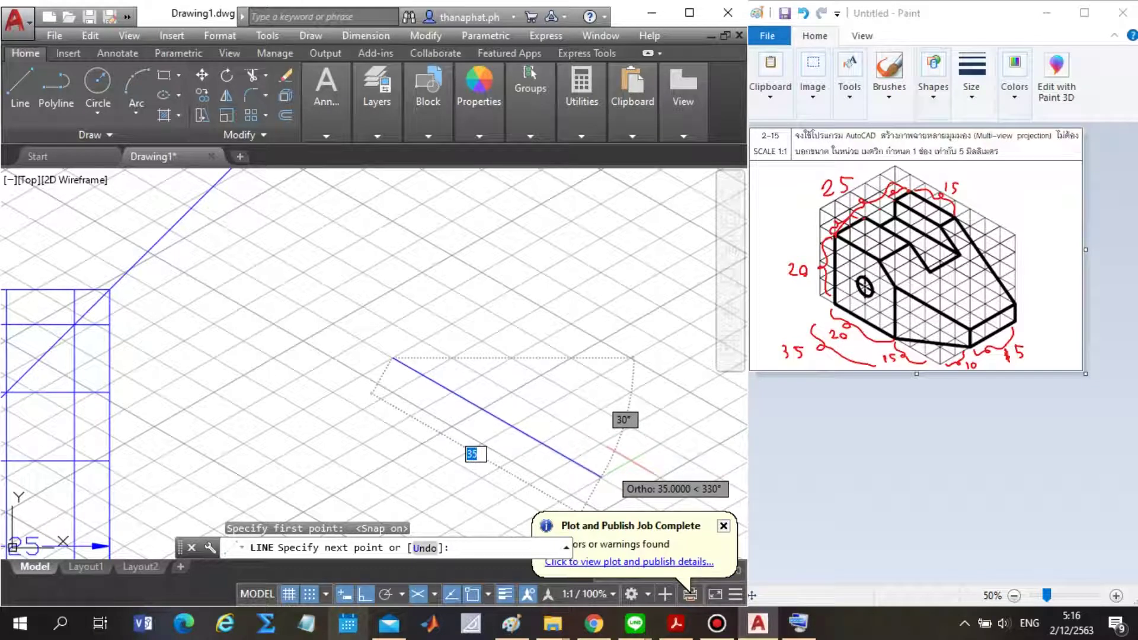
{"action": "left_click_drag", "start_coordinate": [524, 449], "coordinate": [517, 461]}
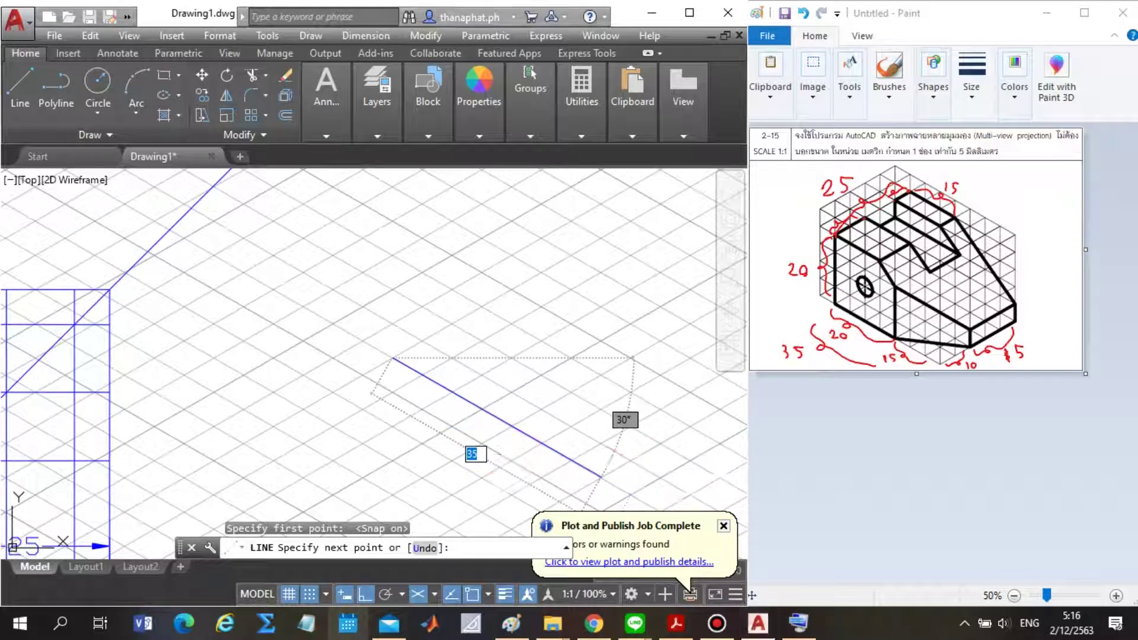
{"action": "key", "text": "Return"}
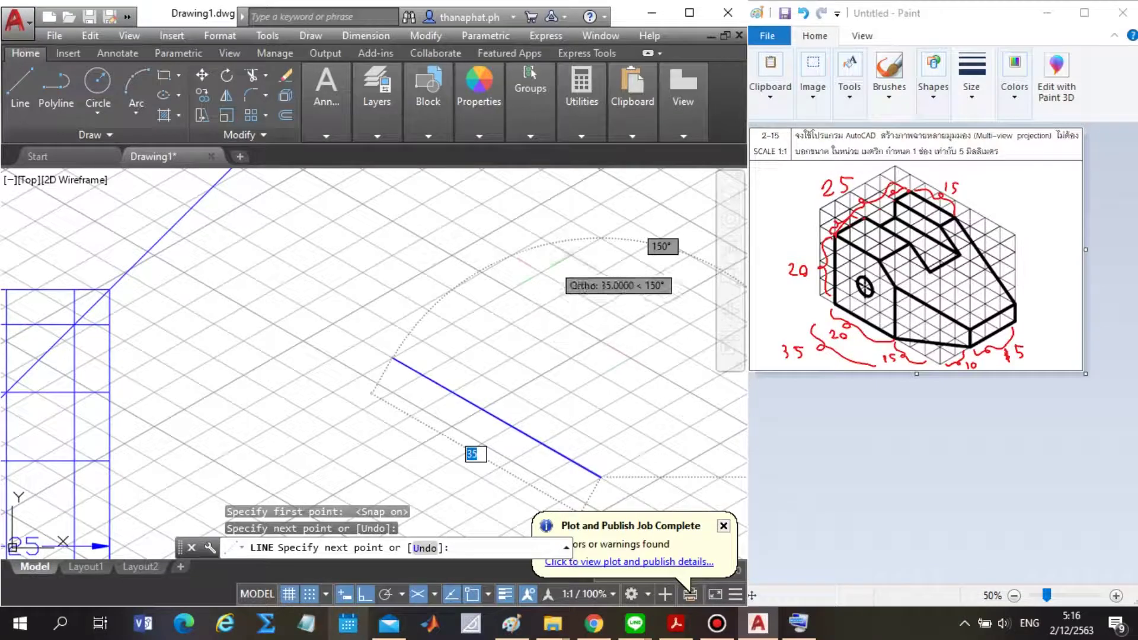
{"action": "scroll", "coordinate": [407, 324], "scroll_direction": "down", "scroll_amount": 2}
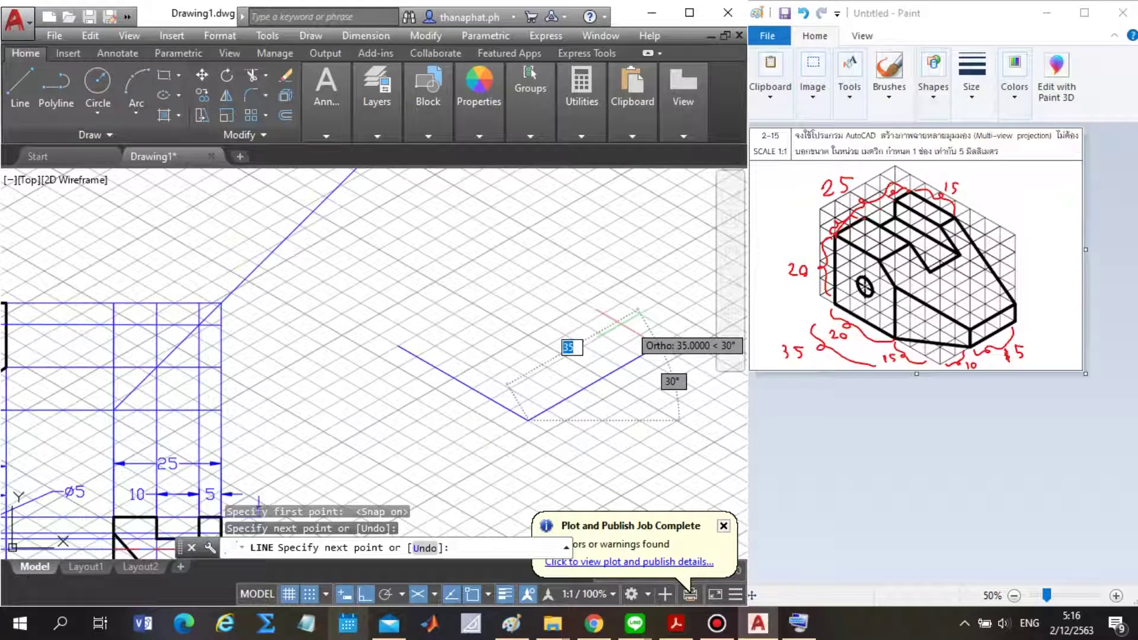
{"action": "left_click", "coordinate": [620, 366]}
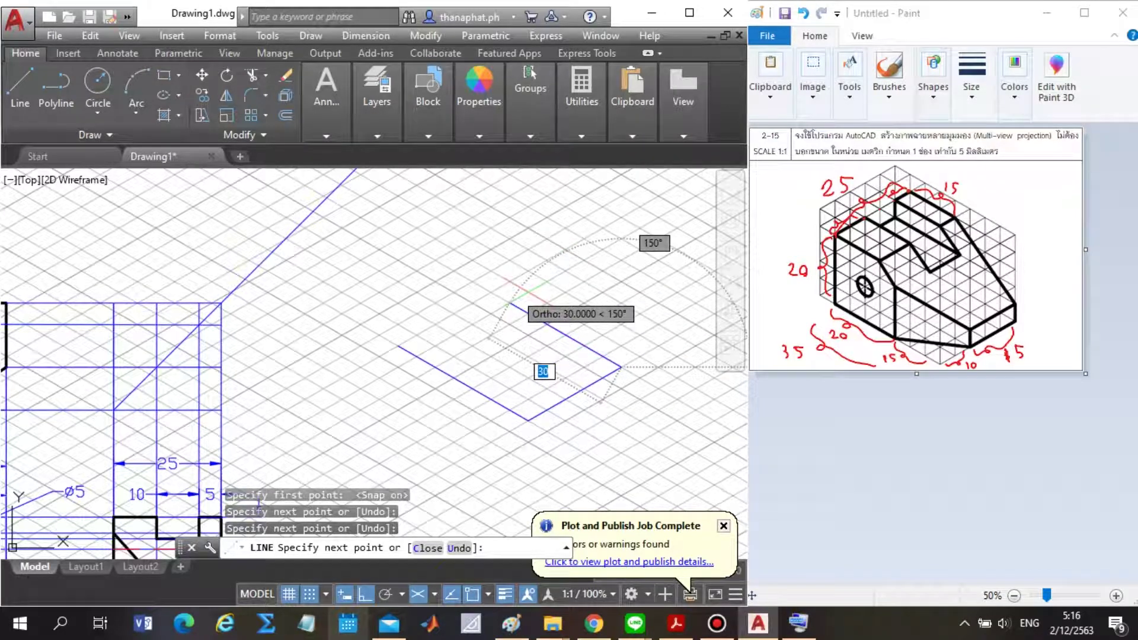
{"action": "key", "text": "Escape"}
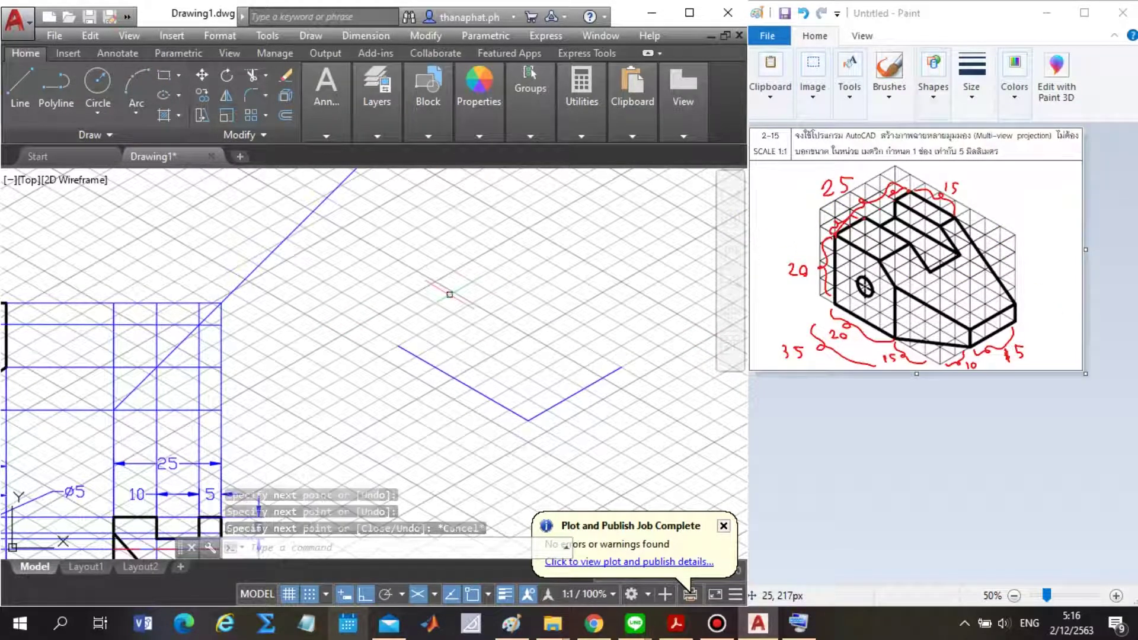
Draw the 20-unit vertical edges, slanted side and 35-unit top edge to close the box outline.
{"action": "key", "text": "Return"}
{"action": "left_click", "coordinate": [399, 344]}
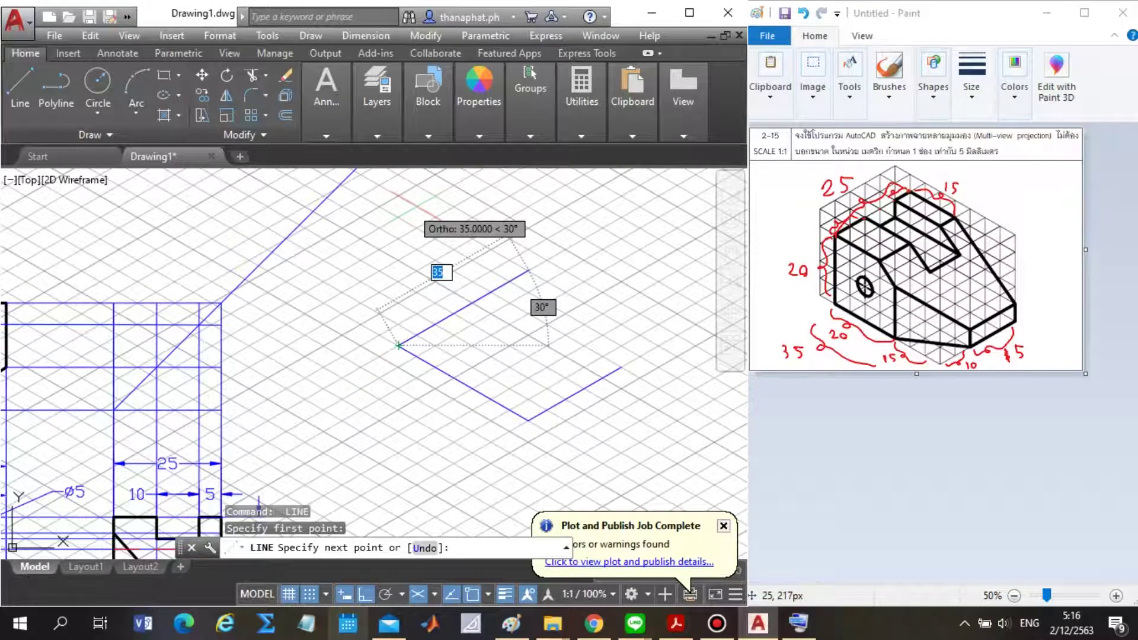
{"action": "key", "text": "F5"}
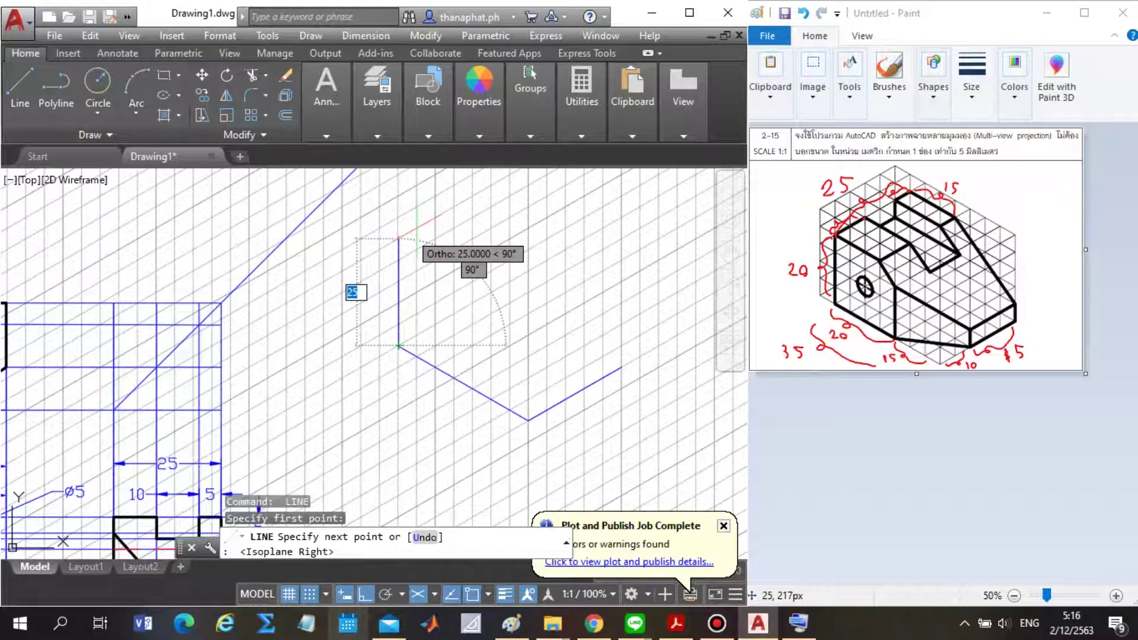
{"action": "left_click", "coordinate": [398, 259]}
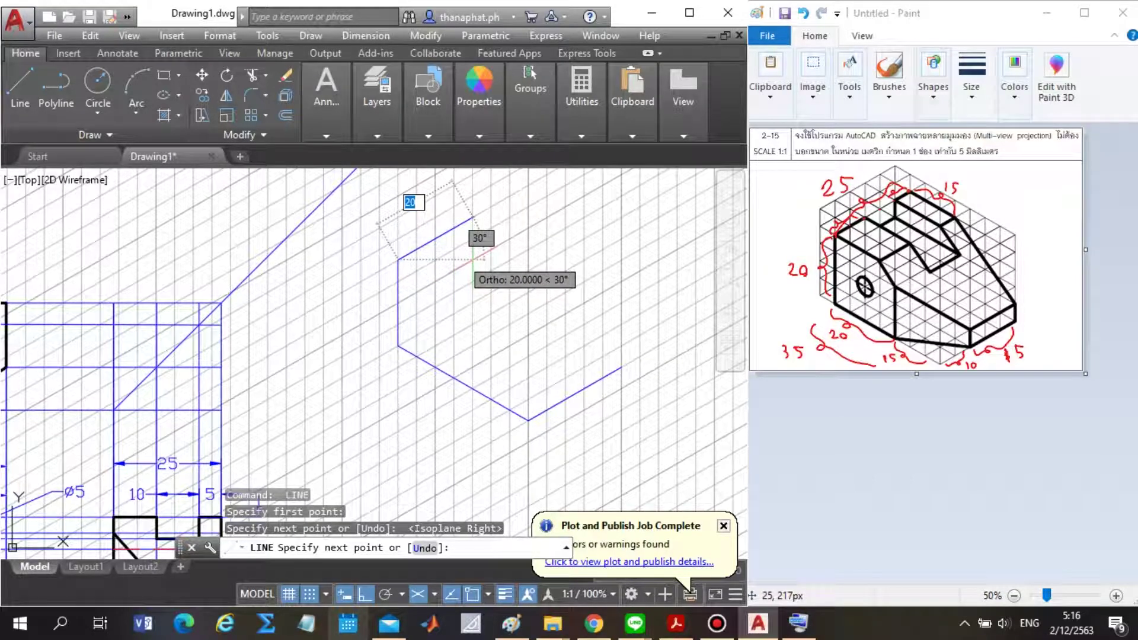
{"action": "left_click", "coordinate": [490, 245]}
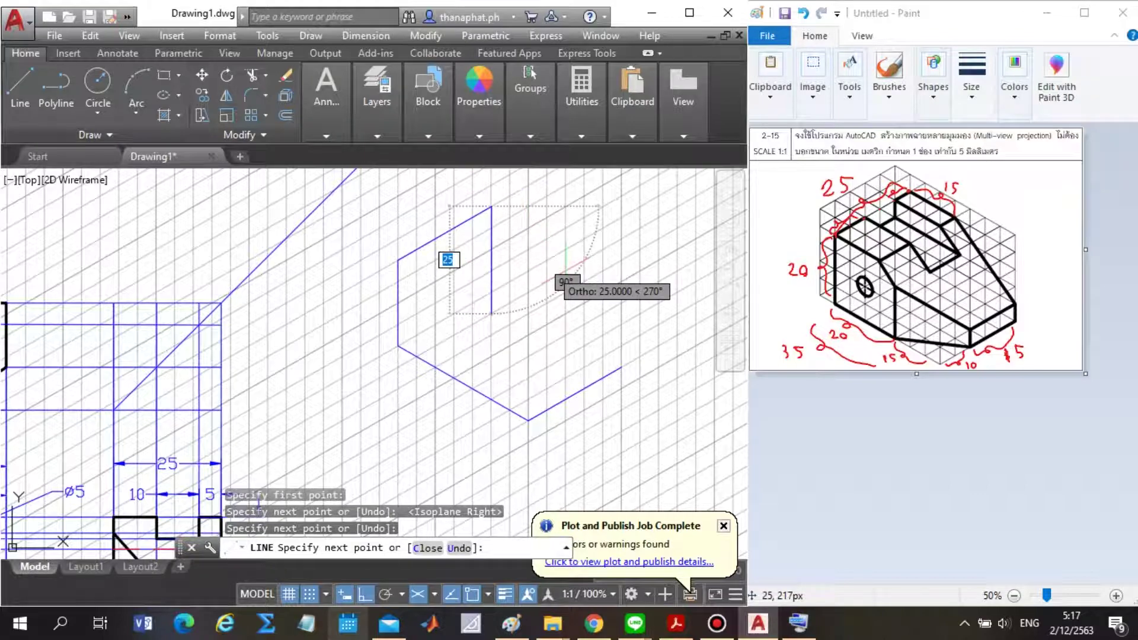
{"action": "key", "text": "F5"}
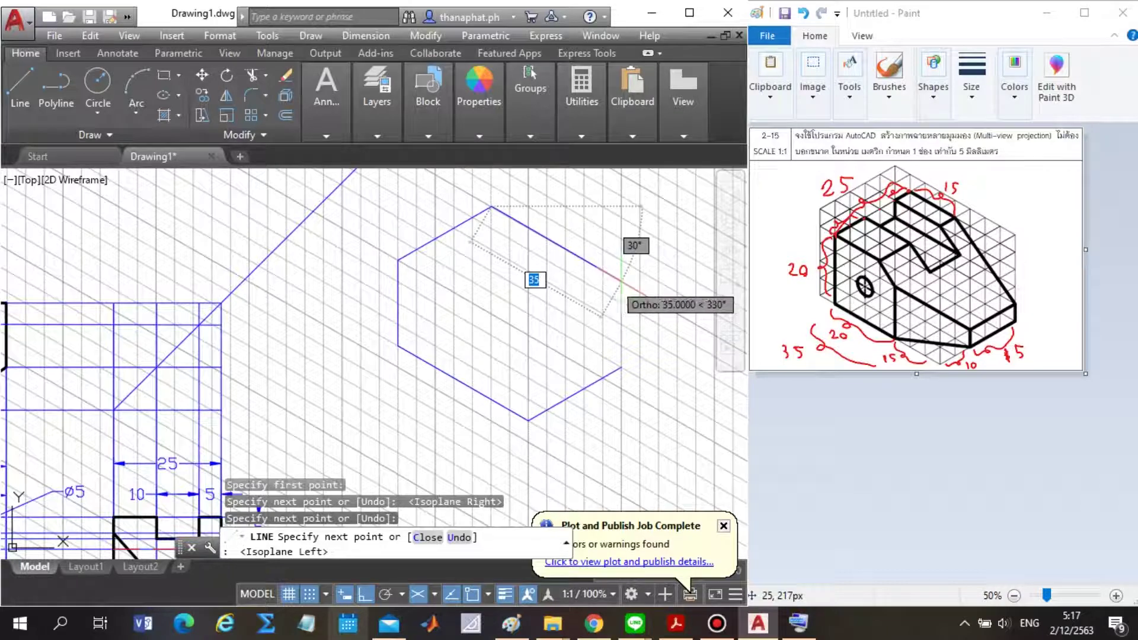
{"action": "left_click", "coordinate": [621, 281]}
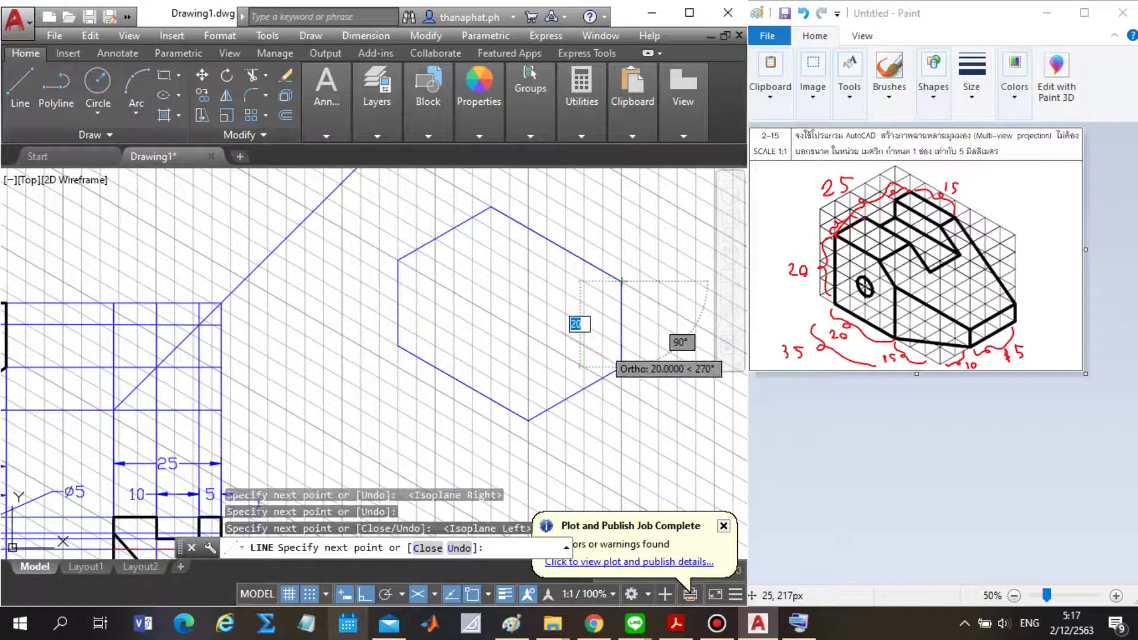
{"action": "left_click", "coordinate": [621, 366]}
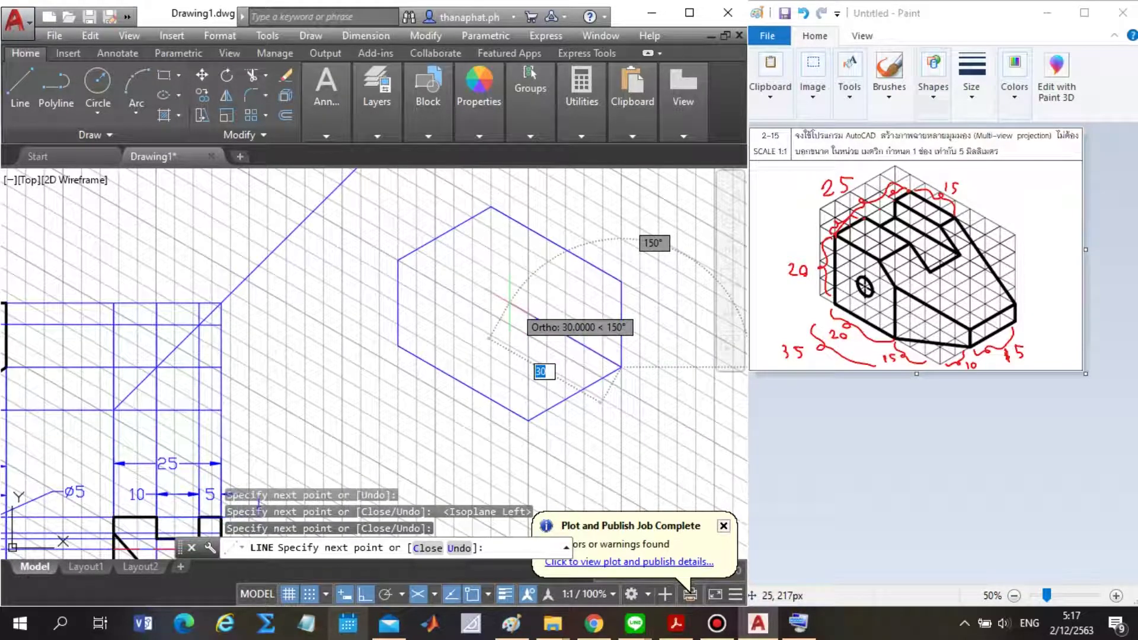
{"action": "key", "text": "Escape"}
Add the 35-unit inner top edge and the front vertical edge down to the bottom corner.
{"action": "key", "text": "space"}
{"action": "left_click", "coordinate": [398, 259]}
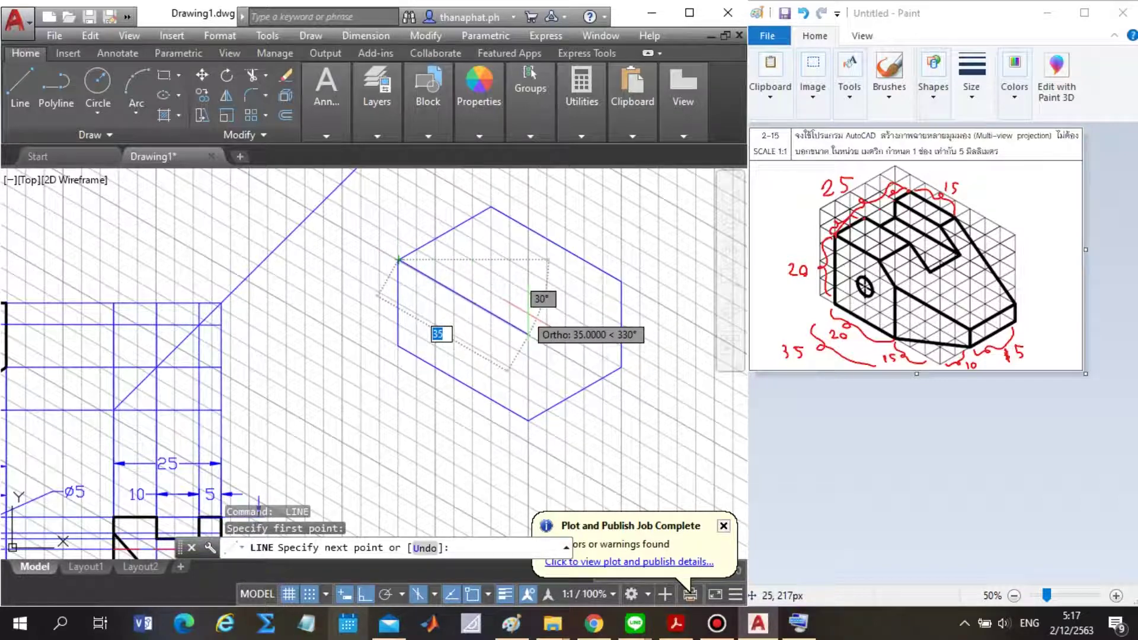
{"action": "left_click", "coordinate": [528, 335]}
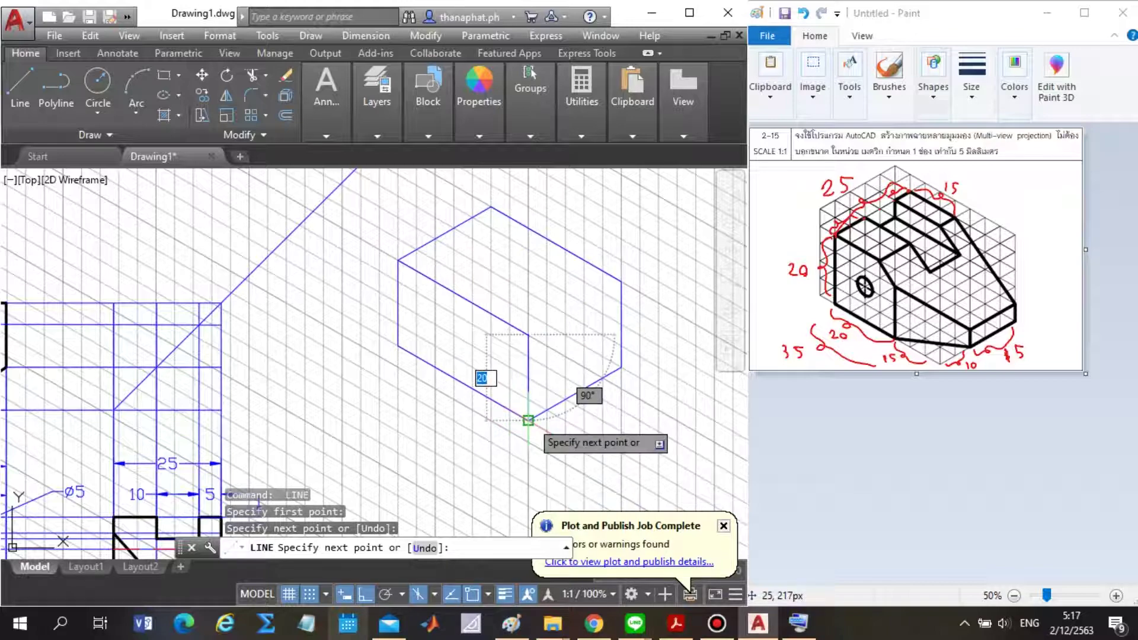
{"action": "left_click", "coordinate": [528, 419]}
{"action": "key", "text": "Return"}
Draw the last top edge from the front corner to the right corner, completing the box.
{"action": "key", "text": "space"}
{"action": "left_click", "coordinate": [527, 335]}
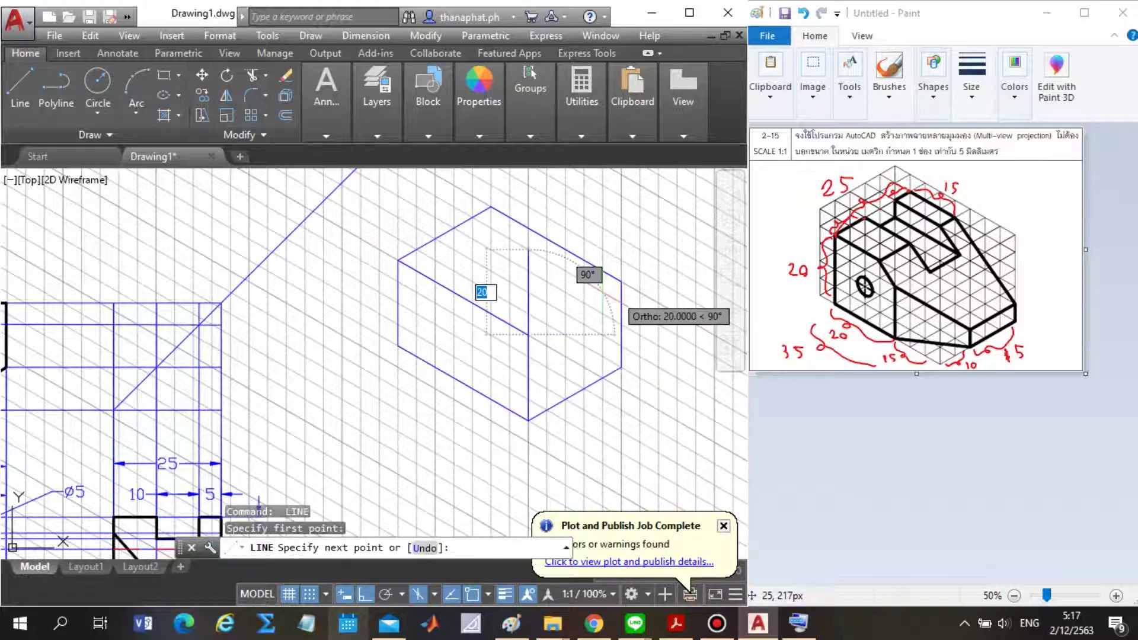
{"action": "key", "text": "F5"}
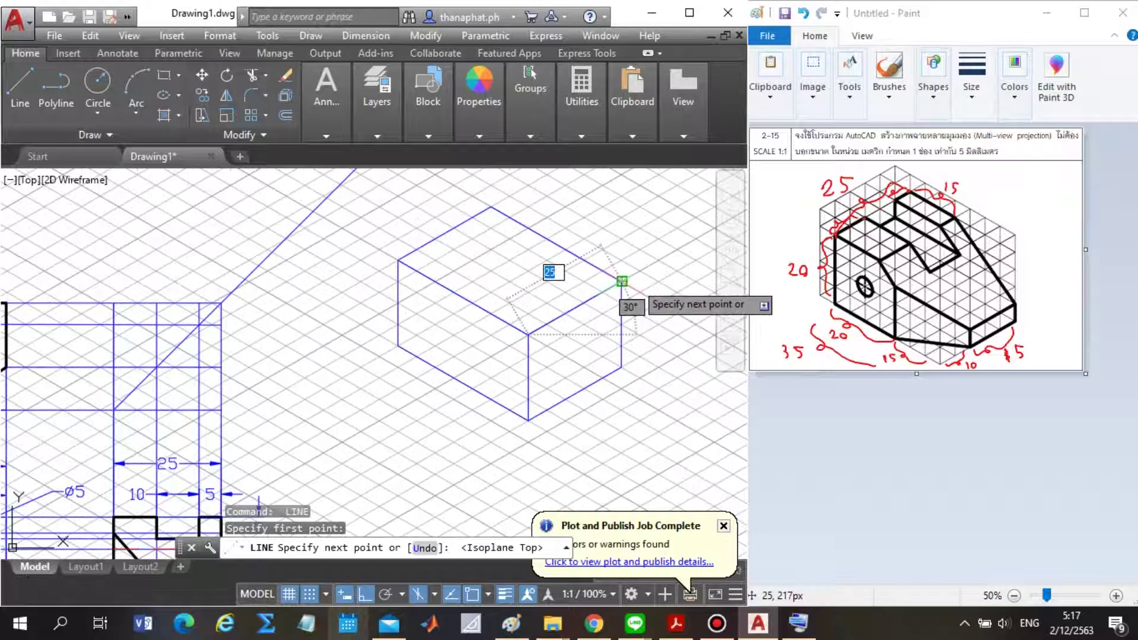
{"action": "left_click", "coordinate": [621, 280]}
{"action": "key", "text": "Escape"}
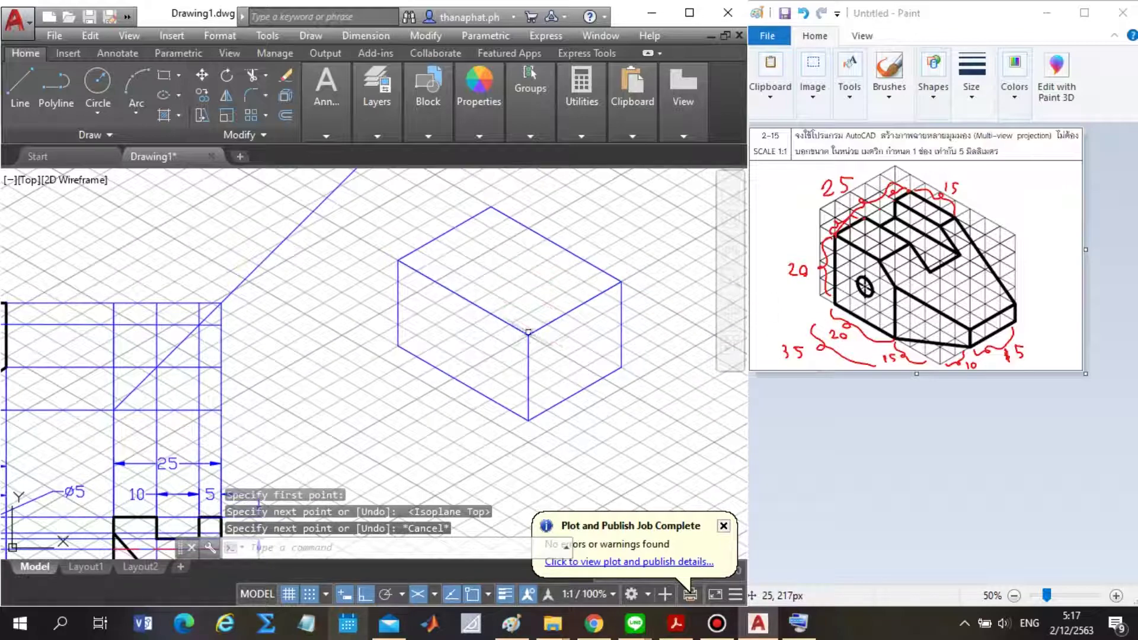
{"action": "scroll", "coordinate": [526, 329], "scroll_direction": "down", "scroll_amount": 2}
{"action": "scroll", "coordinate": [520, 286], "scroll_direction": "up", "scroll_amount": 2}
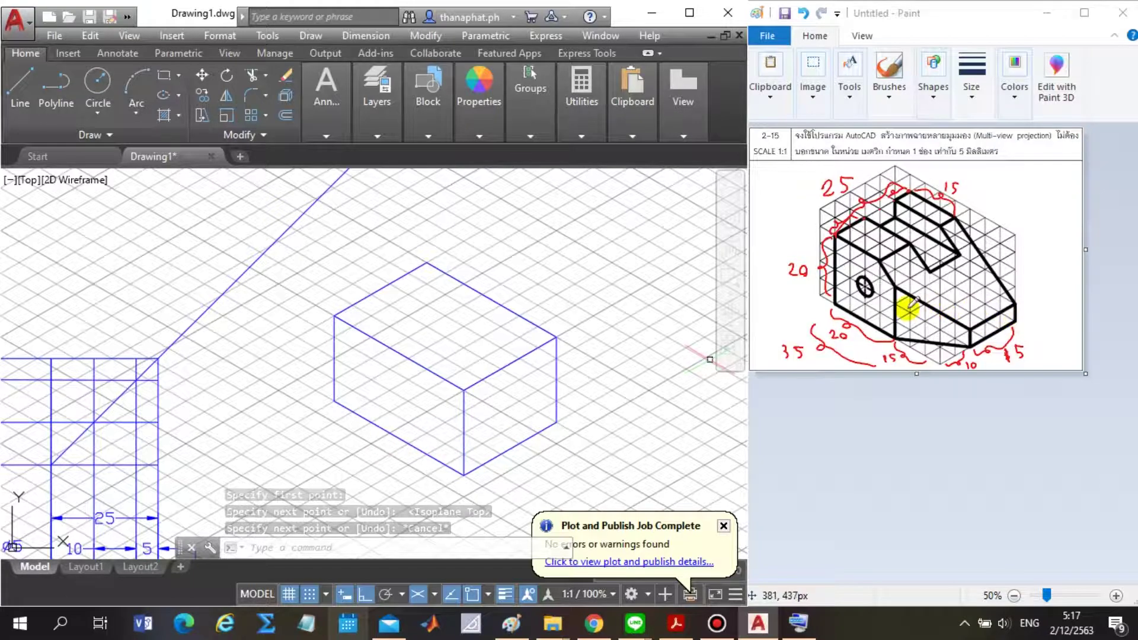
{"action": "scroll", "coordinate": [520, 417], "scroll_direction": "up", "scroll_amount": 1}
{"action": "scroll", "coordinate": [493, 361], "scroll_direction": "down", "scroll_amount": 1}
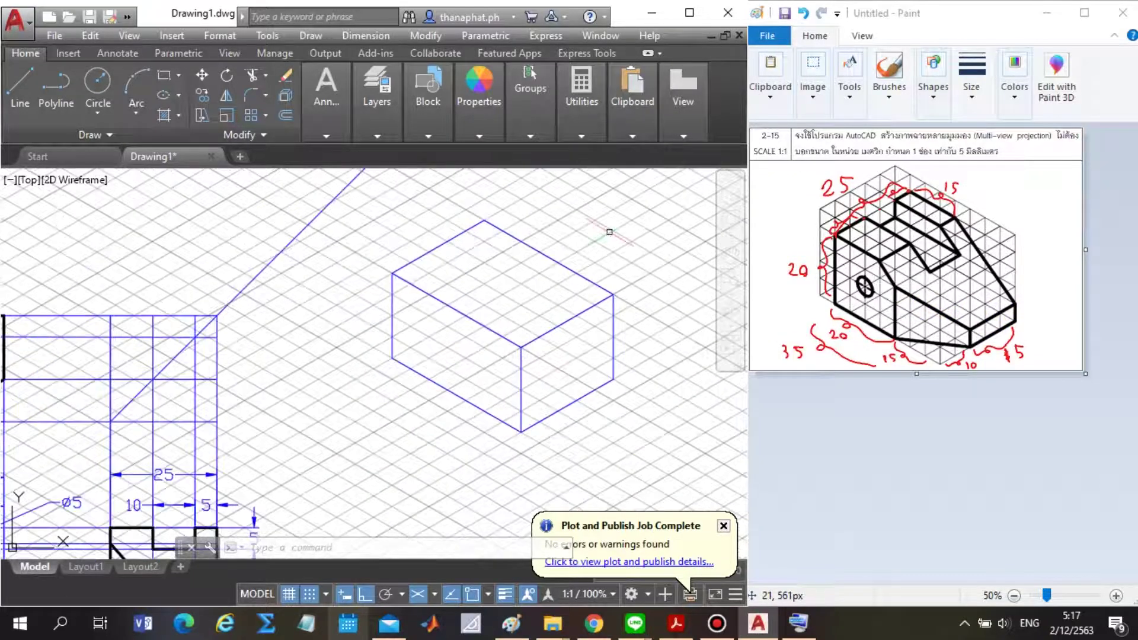
{"action": "scroll", "coordinate": [498, 409], "scroll_direction": "up", "scroll_amount": 2}
{"action": "scroll", "coordinate": [381, 428], "scroll_direction": "down", "scroll_amount": 2}
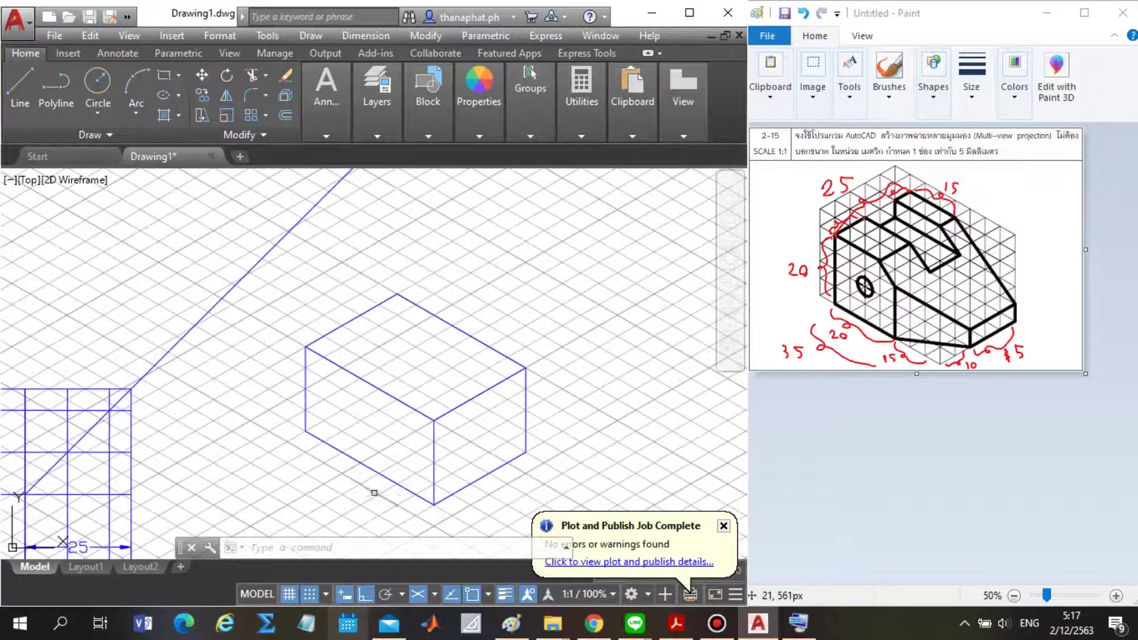
Switch the current layer from Guilde line1 to Visible line.
{"action": "left_click", "coordinate": [380, 106]}
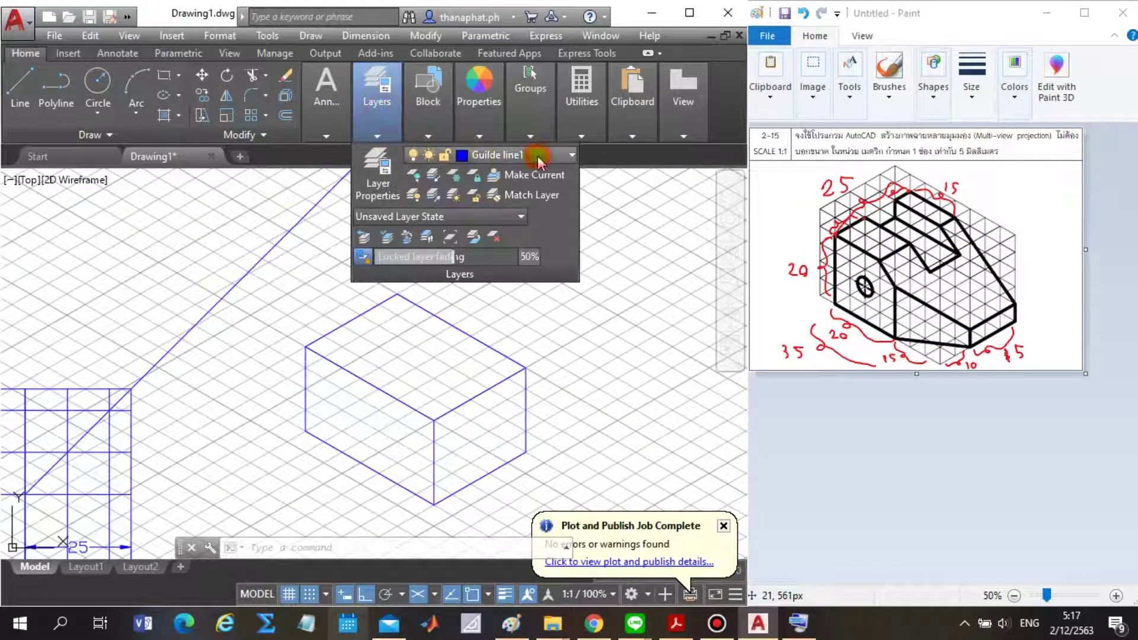
{"action": "left_click", "coordinate": [507, 154]}
{"action": "left_click", "coordinate": [506, 317]}
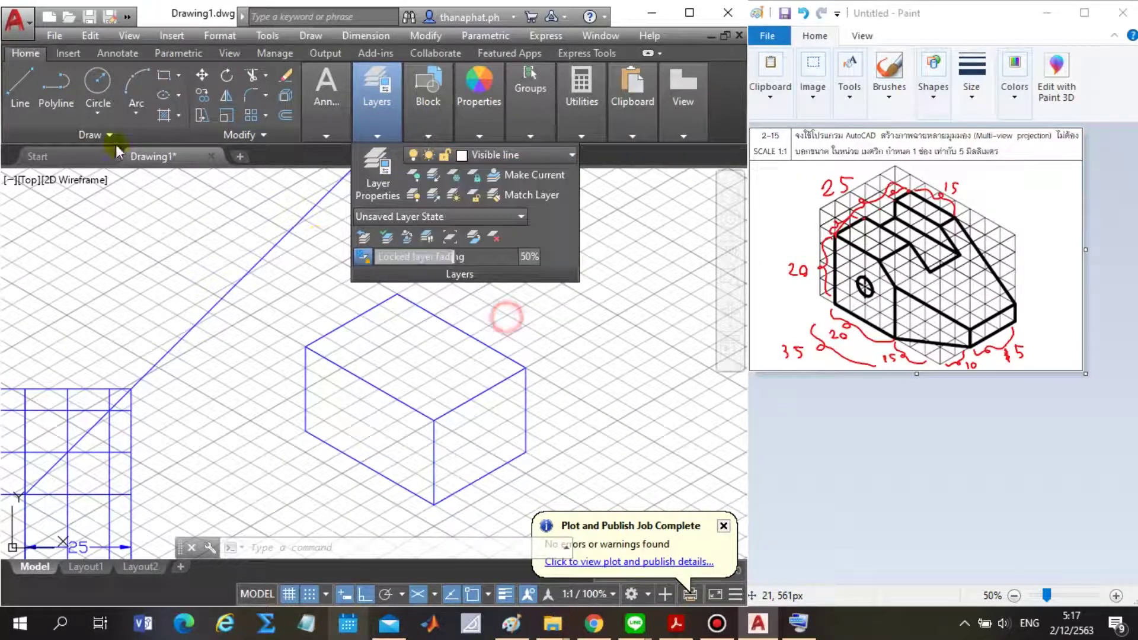
{"action": "left_click", "coordinate": [20, 86]}
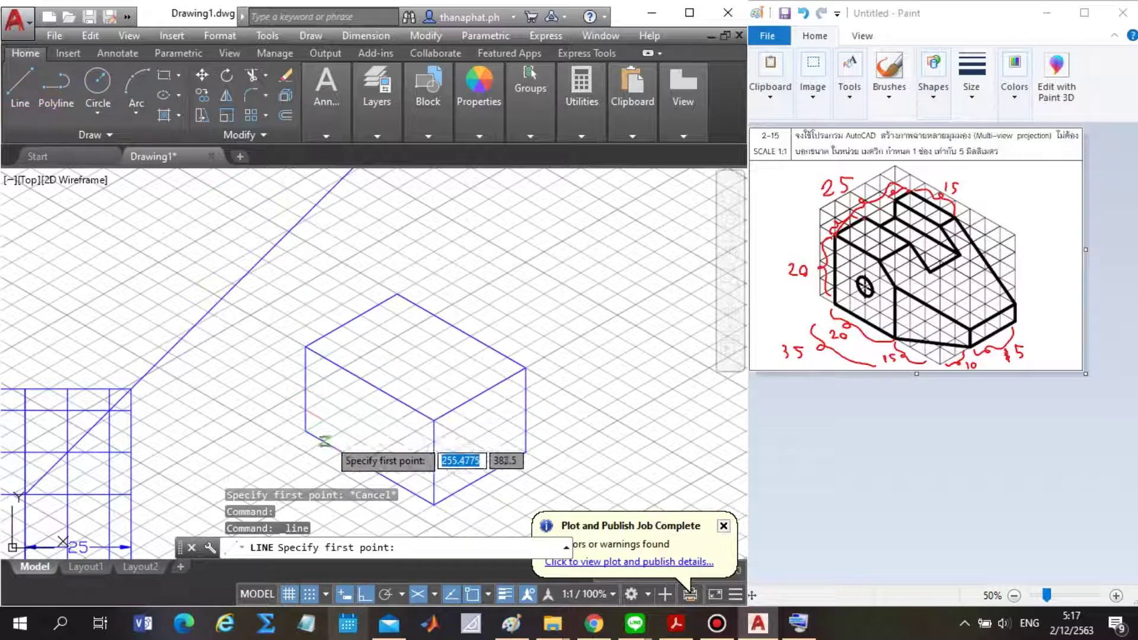
Trace the box's lower-left bottom edge as a bold visible line.
{"action": "left_click", "coordinate": [305, 430]}
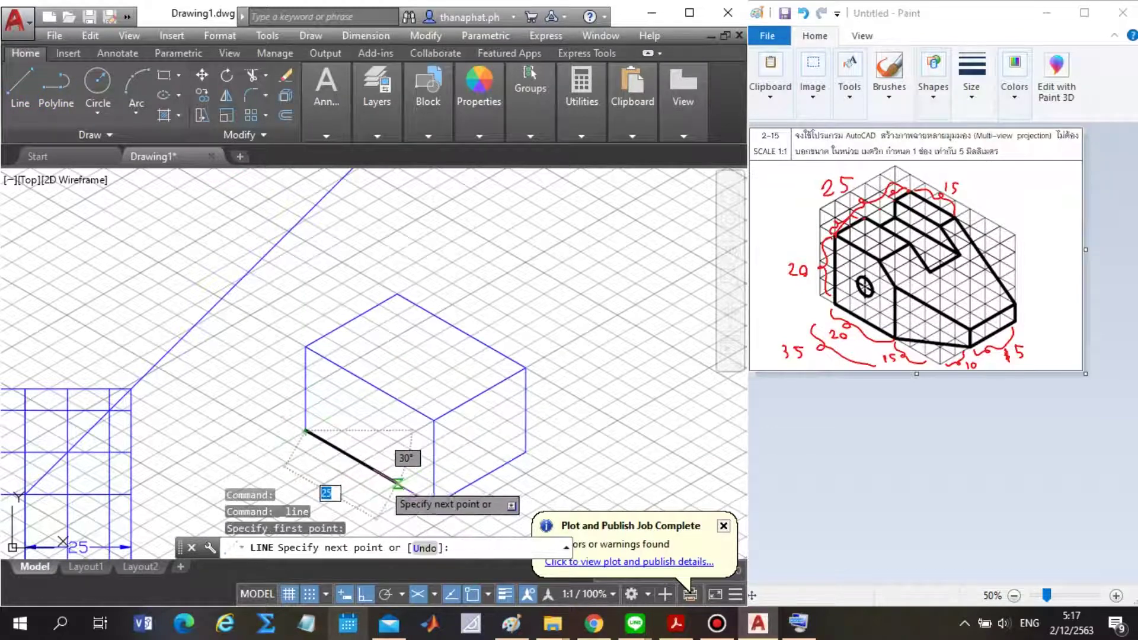
{"action": "left_click", "coordinate": [379, 472]}
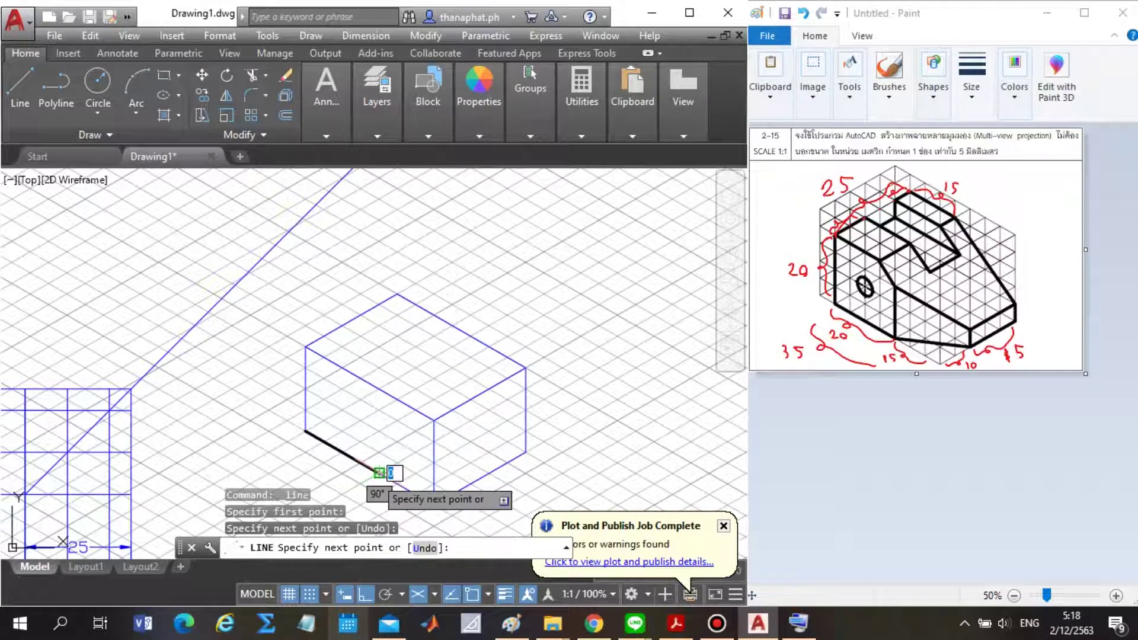
{"action": "key", "text": "Escape"}
{"action": "left_click", "coordinate": [305, 345]}
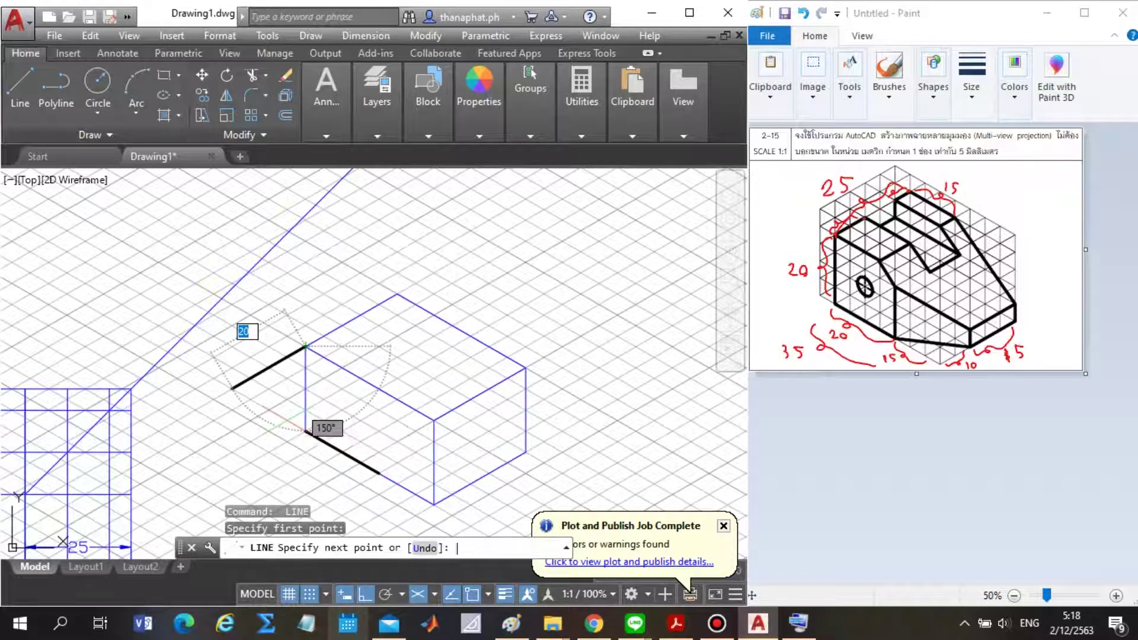
{"action": "key", "text": "F5"}
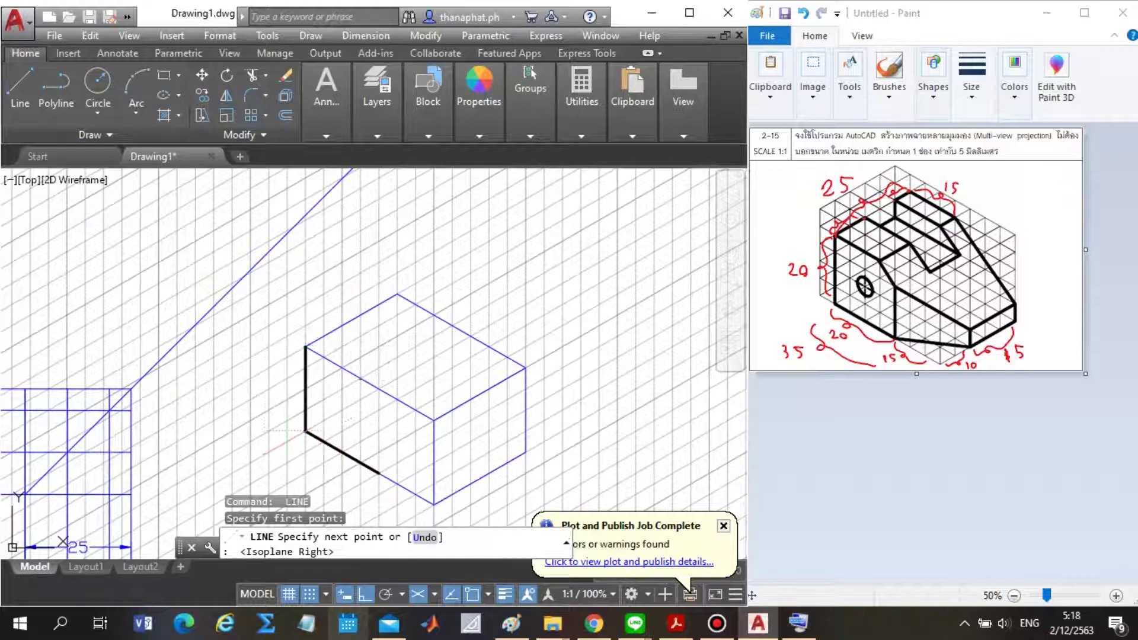
{"action": "key", "text": "Escape"}
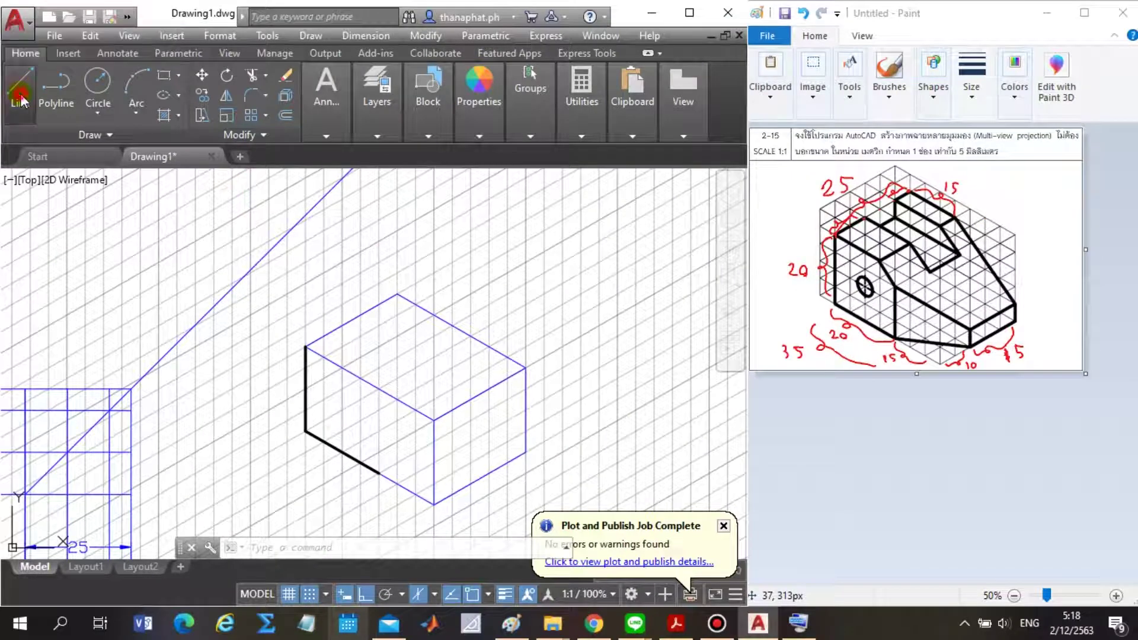
Draw the left raised part's top-face edges, including the 10-unit slot and 15-unit edges.
{"action": "left_click", "coordinate": [20, 86]}
{"action": "left_click", "coordinate": [306, 346]}
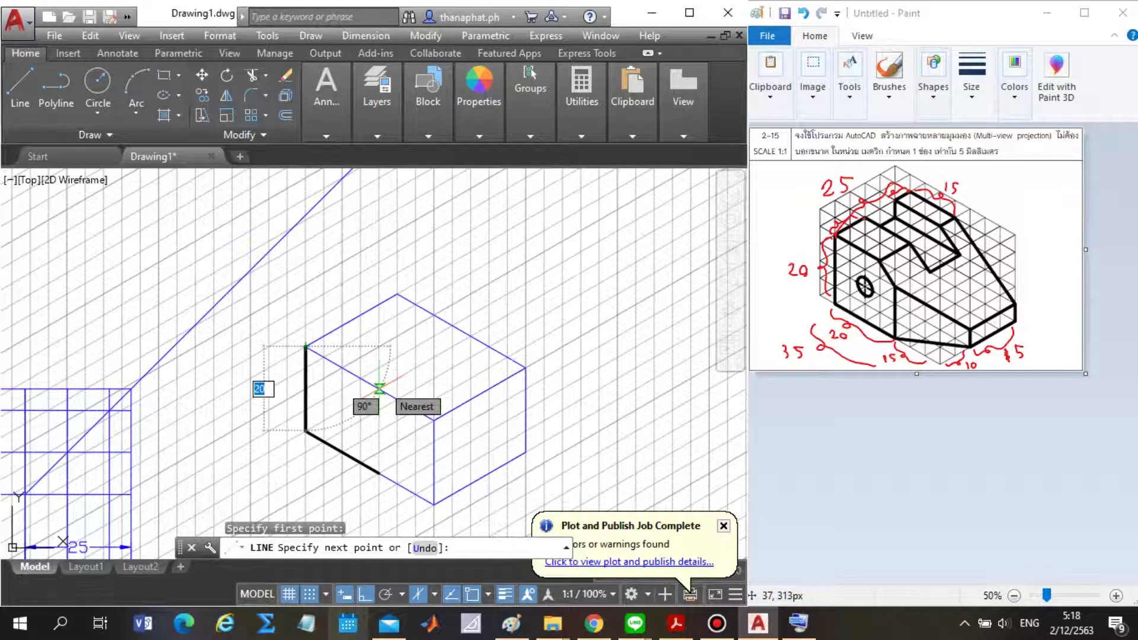
{"action": "key", "text": "F5"}
{"action": "left_click", "coordinate": [361, 377]}
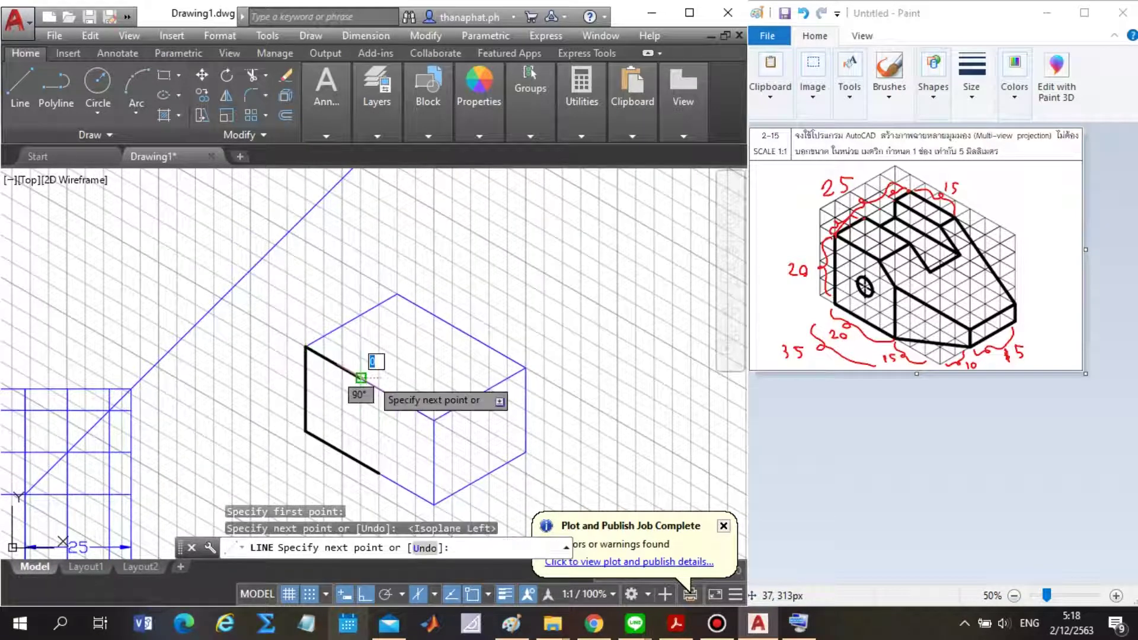
{"action": "key", "text": "F4"}
{"action": "key", "text": "F5"}
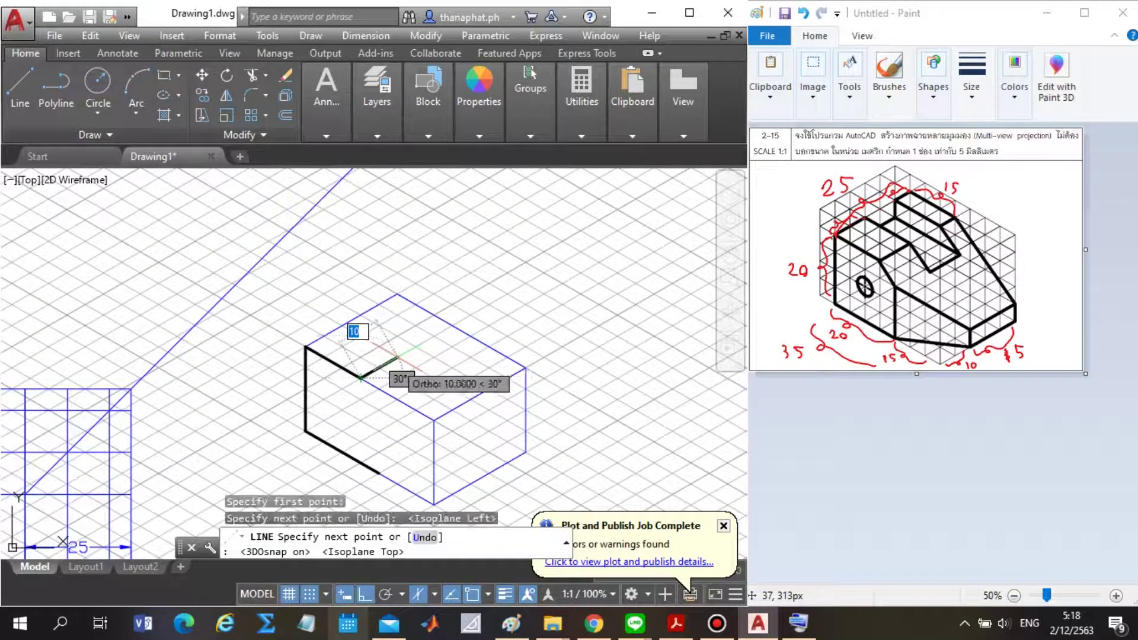
{"action": "left_click", "coordinate": [395, 358]}
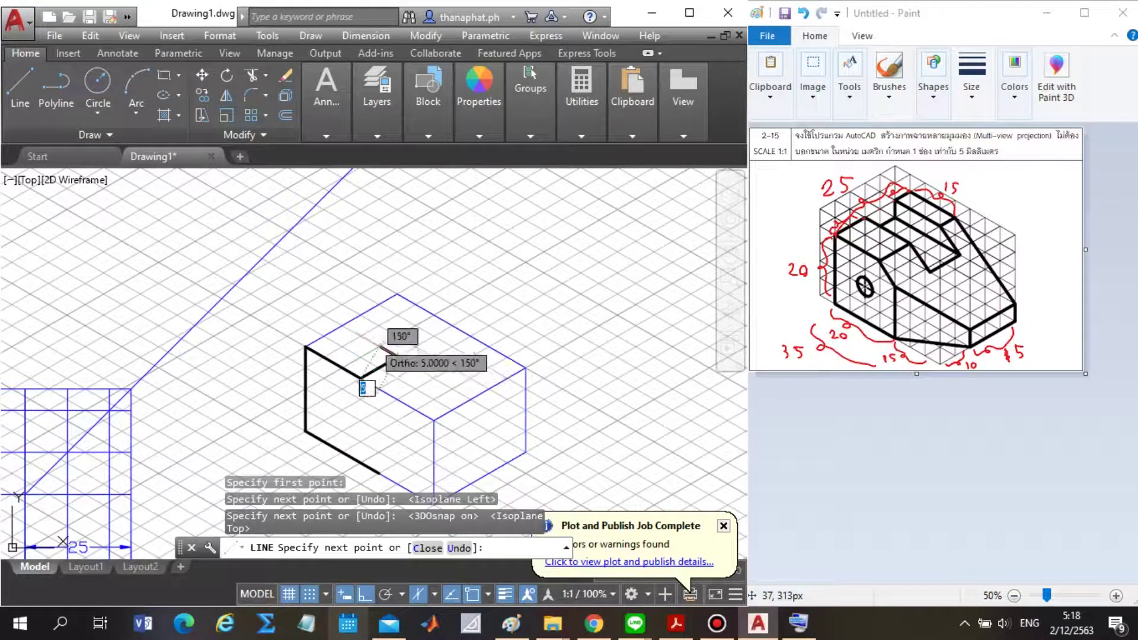
{"action": "key", "text": "Return"}
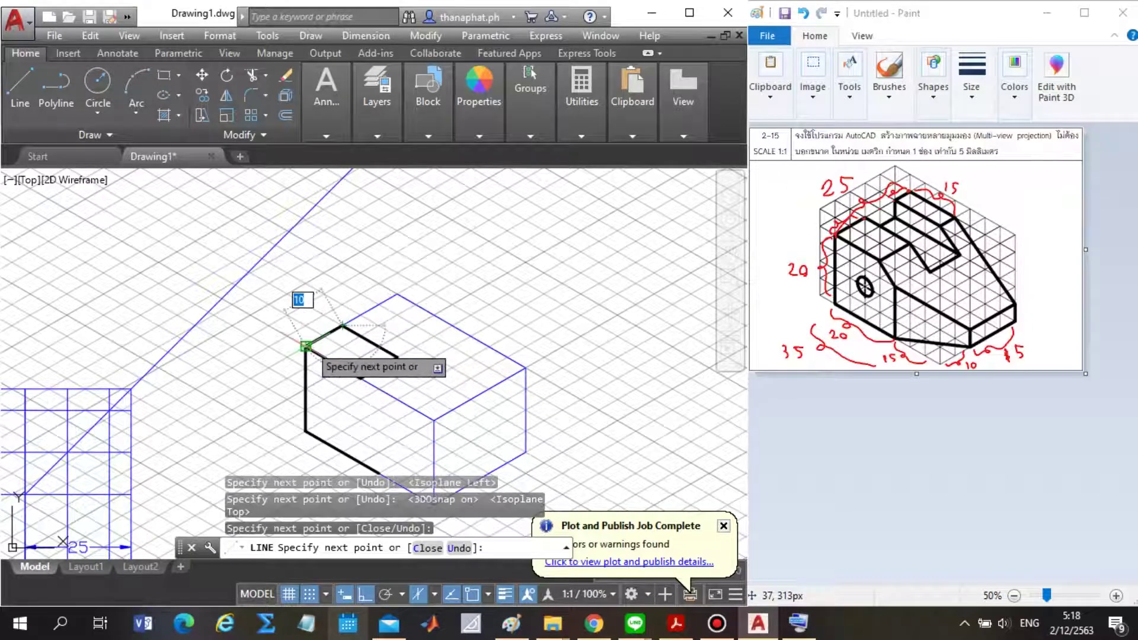
{"action": "key", "text": "Escape"}
{"action": "key", "text": "Return"}
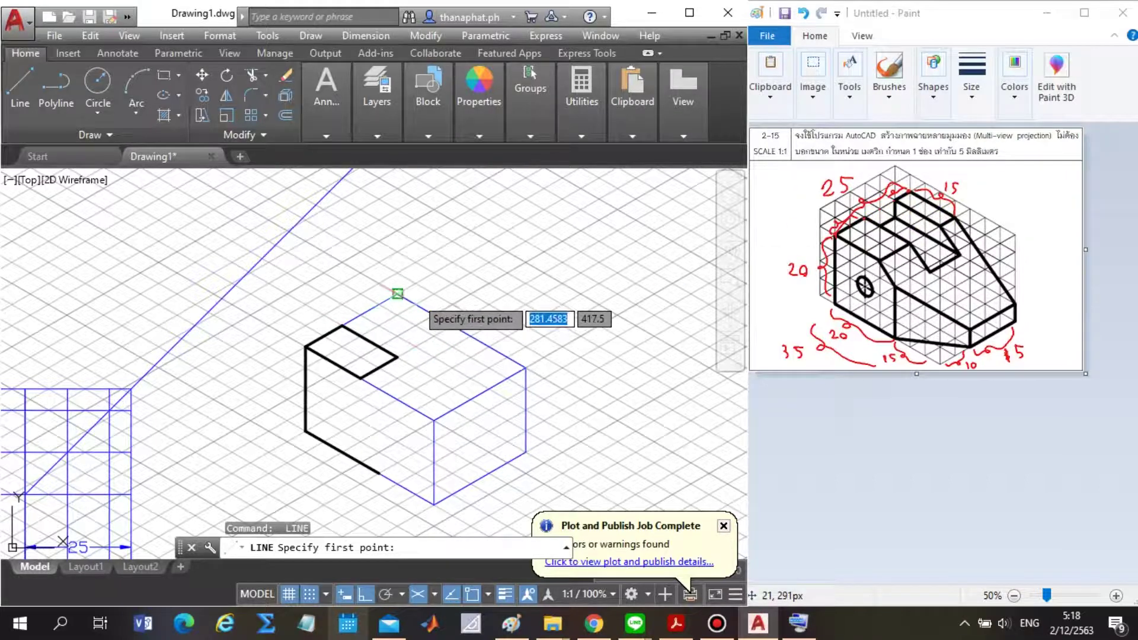
Draw the second top-face rectangle with its 15-unit edge.
{"action": "left_click", "coordinate": [398, 293]}
{"action": "left_click", "coordinate": [380, 304]}
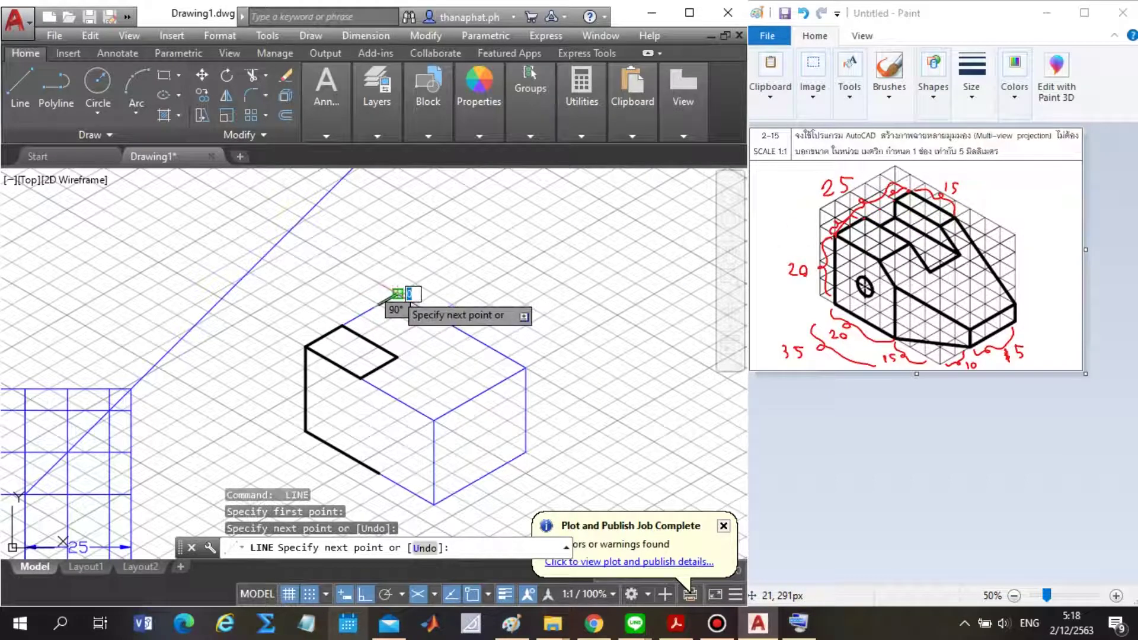
{"action": "left_click", "coordinate": [452, 325]}
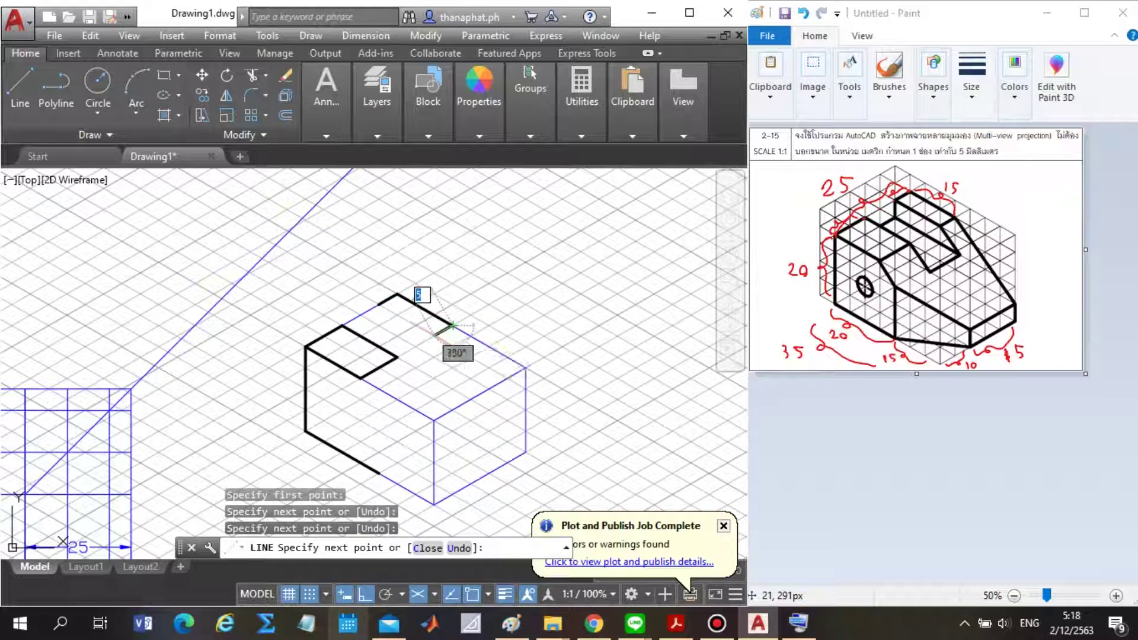
{"action": "key", "text": "Return"}
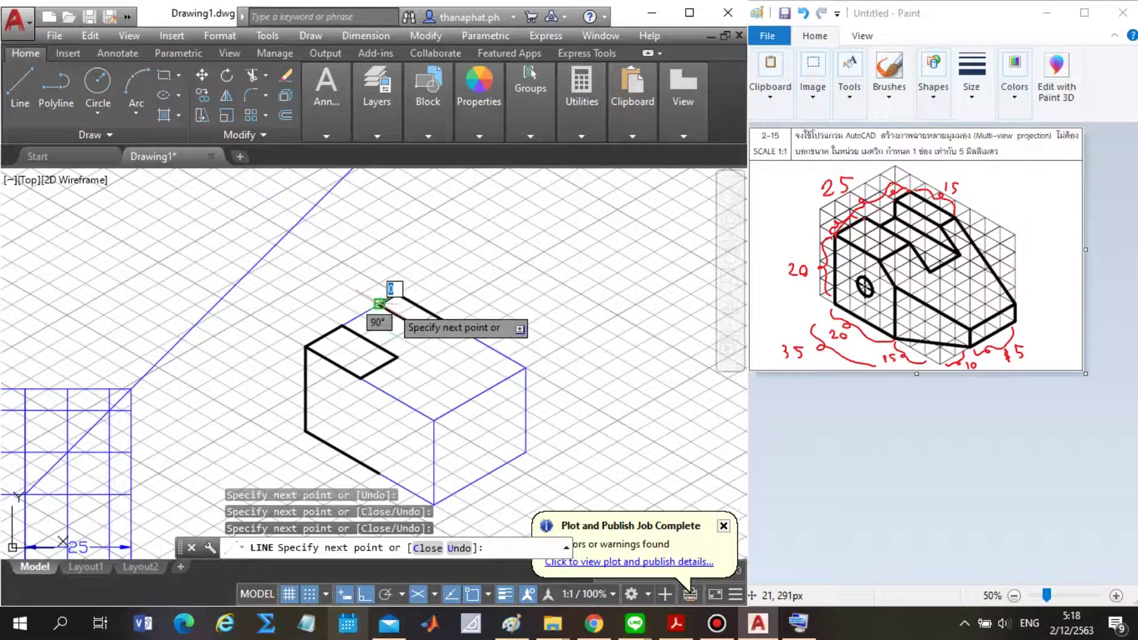
{"action": "left_click", "coordinate": [379, 304]}
{"action": "scroll", "coordinate": [382, 303], "scroll_direction": "up", "scroll_amount": 2}
{"action": "key", "text": "Escape"}
{"action": "scroll", "coordinate": [461, 331], "scroll_direction": "up", "scroll_amount": 2}
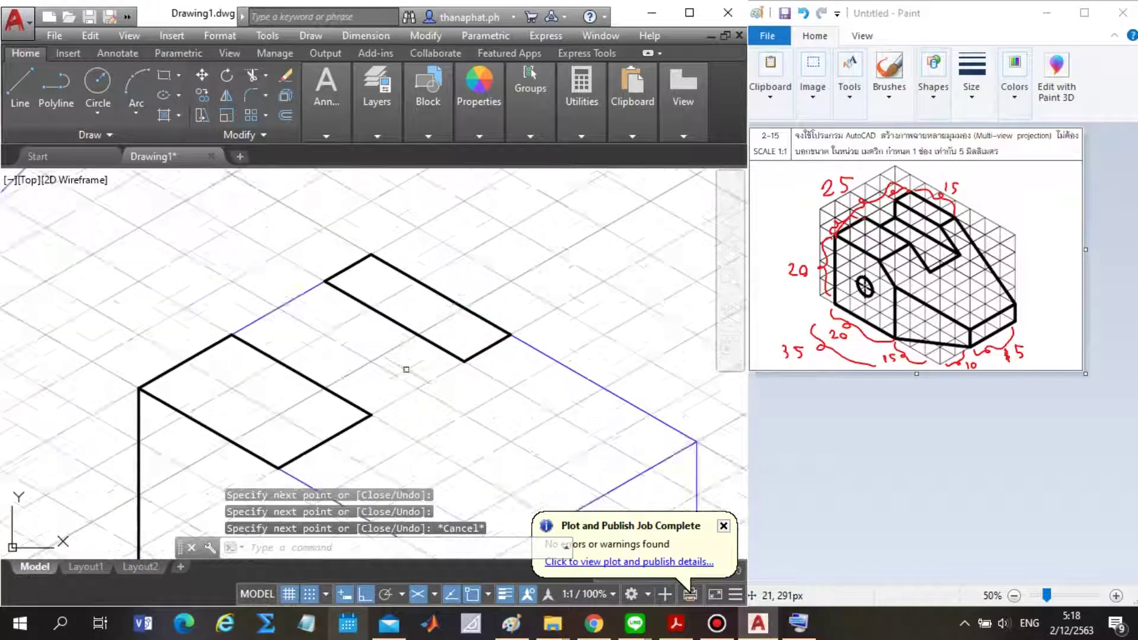
{"action": "scroll", "coordinate": [419, 409], "scroll_direction": "down", "scroll_amount": 2}
{"action": "scroll", "coordinate": [420, 427], "scroll_direction": "down", "scroll_amount": 1}
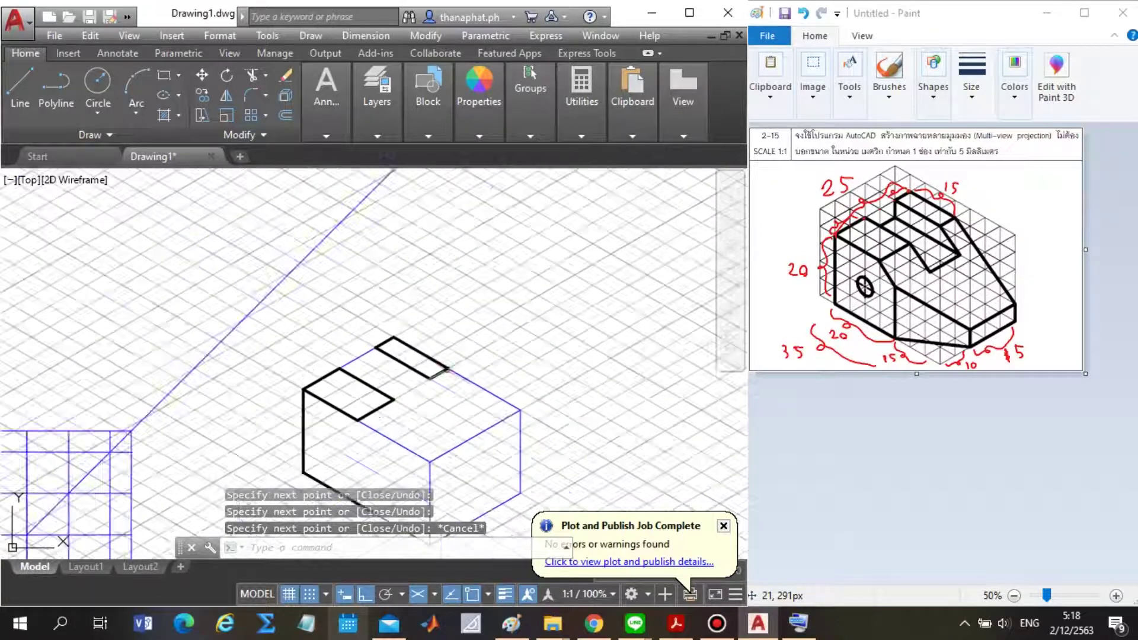
{"action": "scroll", "coordinate": [422, 450], "scroll_direction": "down", "scroll_amount": 1}
{"action": "scroll", "coordinate": [424, 470], "scroll_direction": "up", "scroll_amount": 1}
{"action": "scroll", "coordinate": [386, 461], "scroll_direction": "down", "scroll_amount": 2}
{"action": "scroll", "coordinate": [384, 465], "scroll_direction": "up", "scroll_amount": 2}
{"action": "scroll", "coordinate": [436, 468], "scroll_direction": "up", "scroll_amount": 2}
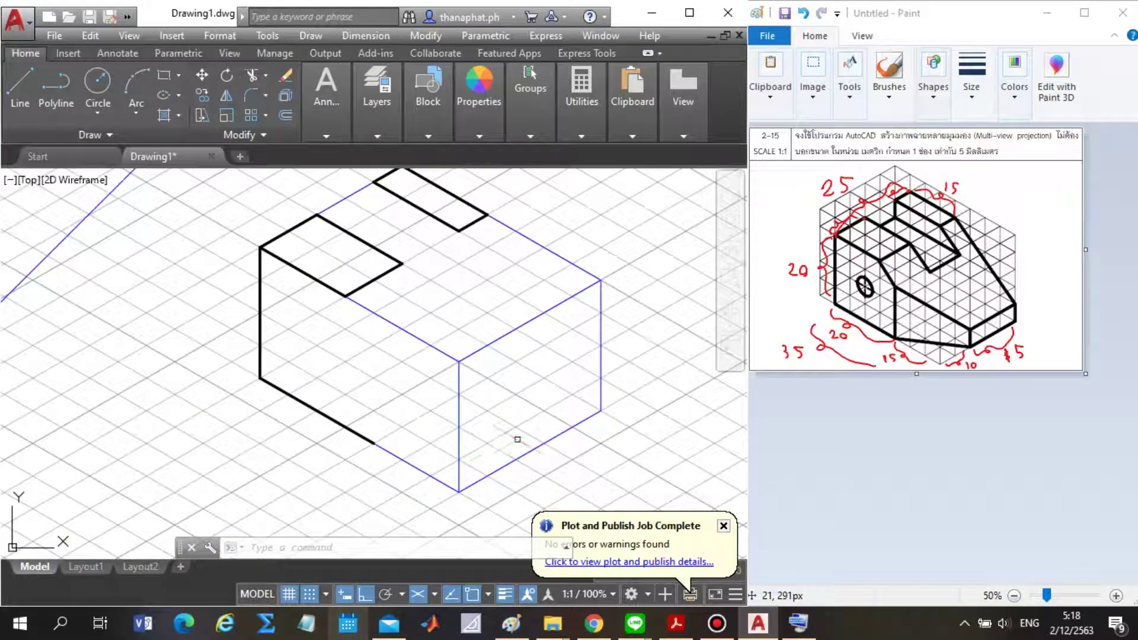
Draw the small end face with 5-unit vertical edges at the block's lower right.
{"action": "type", "text": "l"}
{"action": "key", "text": "Return"}
{"action": "left_click", "coordinate": [601, 410]}
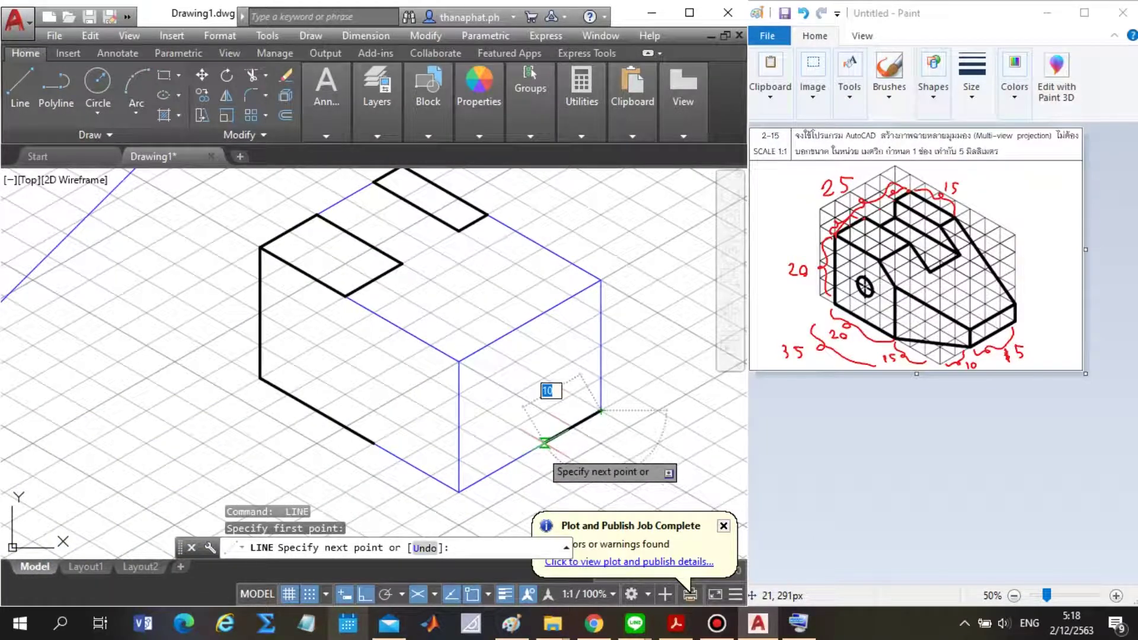
{"action": "left_click", "coordinate": [516, 460]}
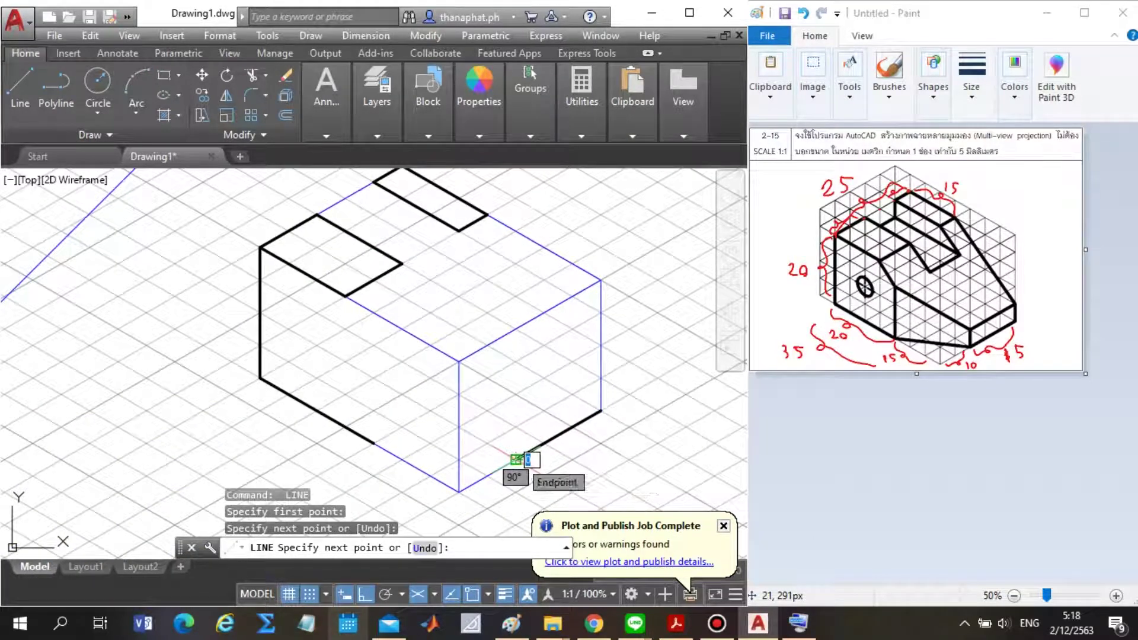
{"action": "key", "text": "F5"}
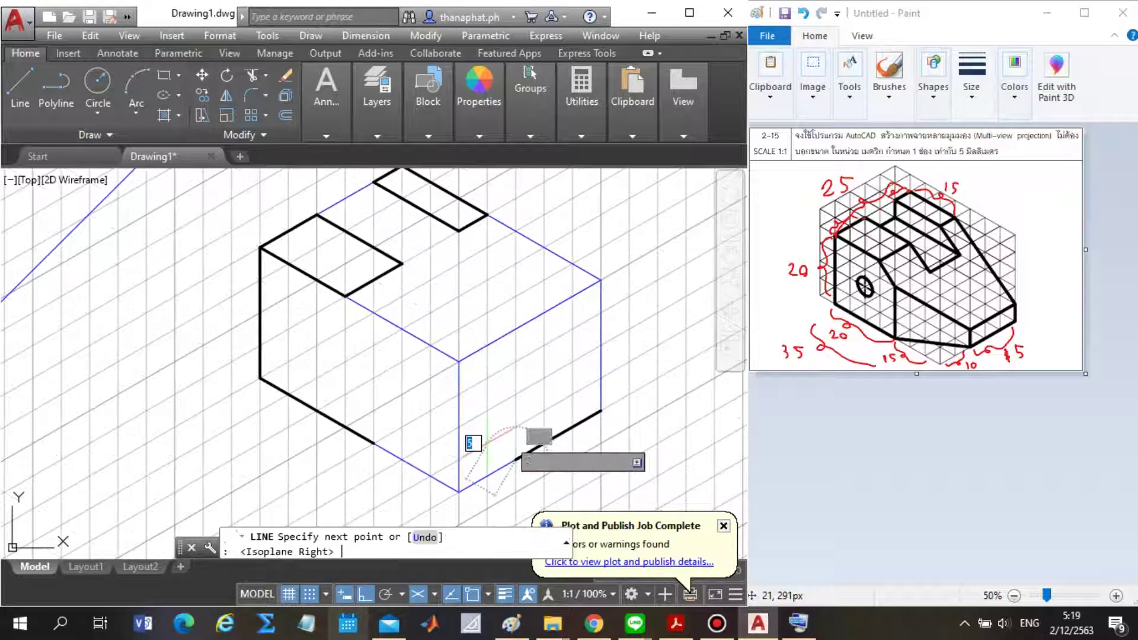
{"action": "left_click", "coordinate": [516, 425]}
{"action": "left_click", "coordinate": [600, 378]}
{"action": "left_click", "coordinate": [600, 409]}
{"action": "key", "text": "Escape"}
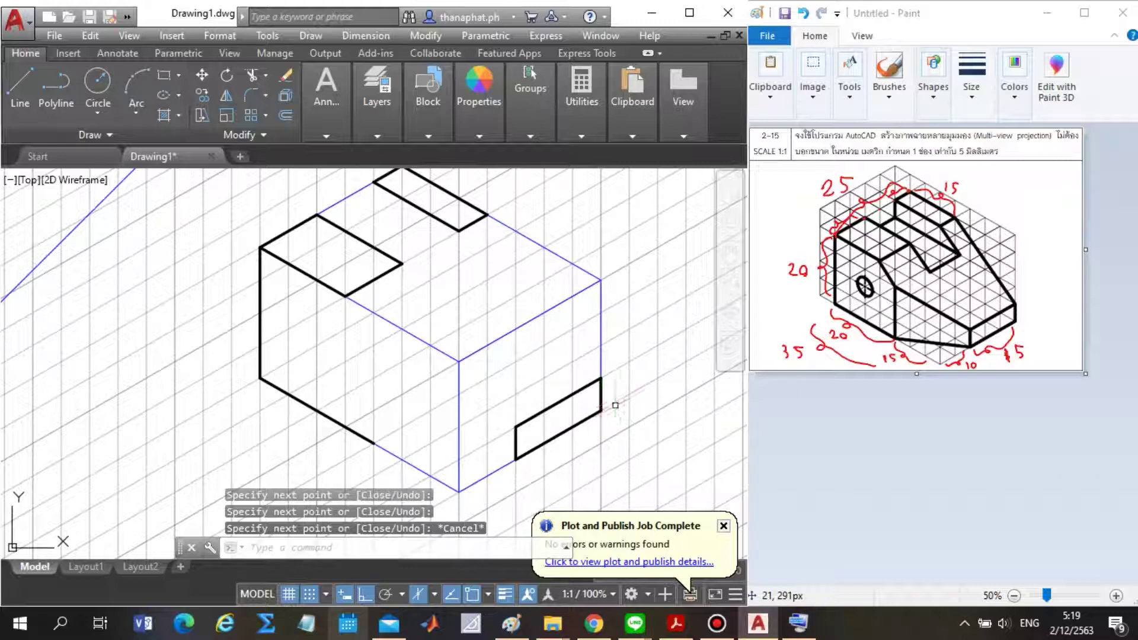
Draw the long sloped chamfer edge from the end face's top corner to the upper corner.
{"action": "left_click", "coordinate": [428, 98]}
{"action": "key", "text": "space"}
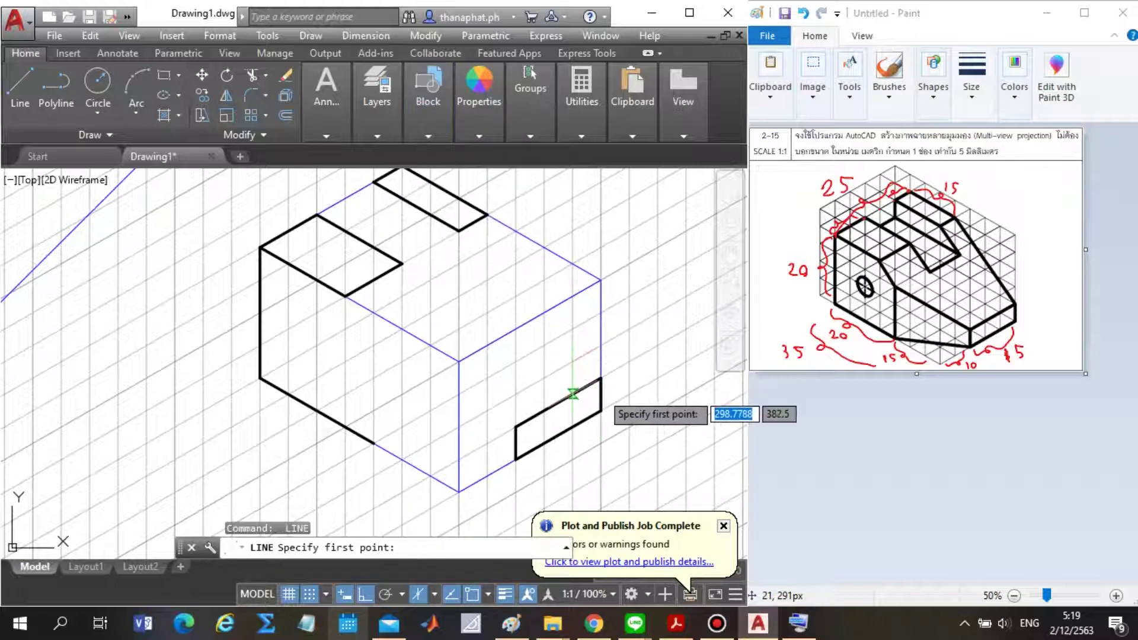
{"action": "left_click", "coordinate": [600, 378]}
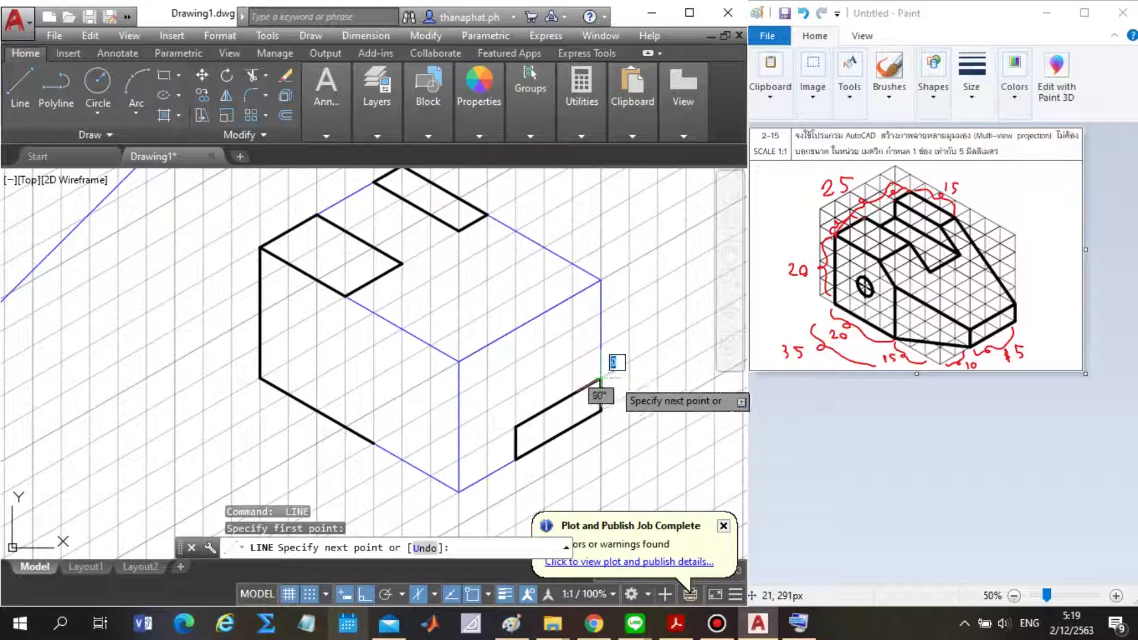
{"action": "left_click", "coordinate": [487, 214]}
{"action": "key", "text": "Escape"}
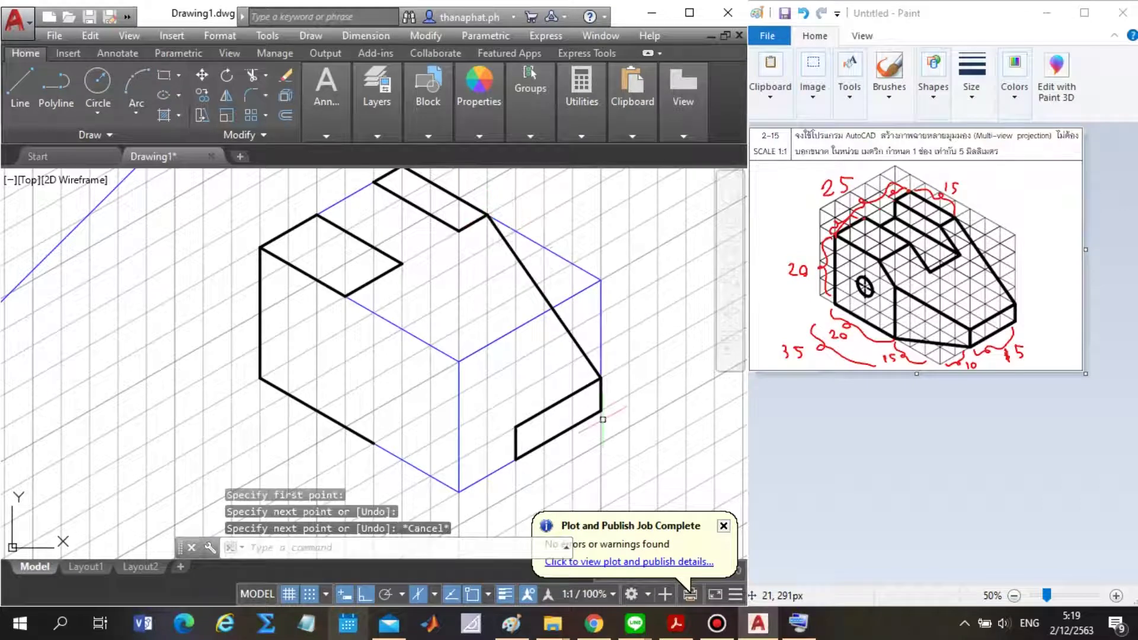
{"action": "key", "text": "space"}
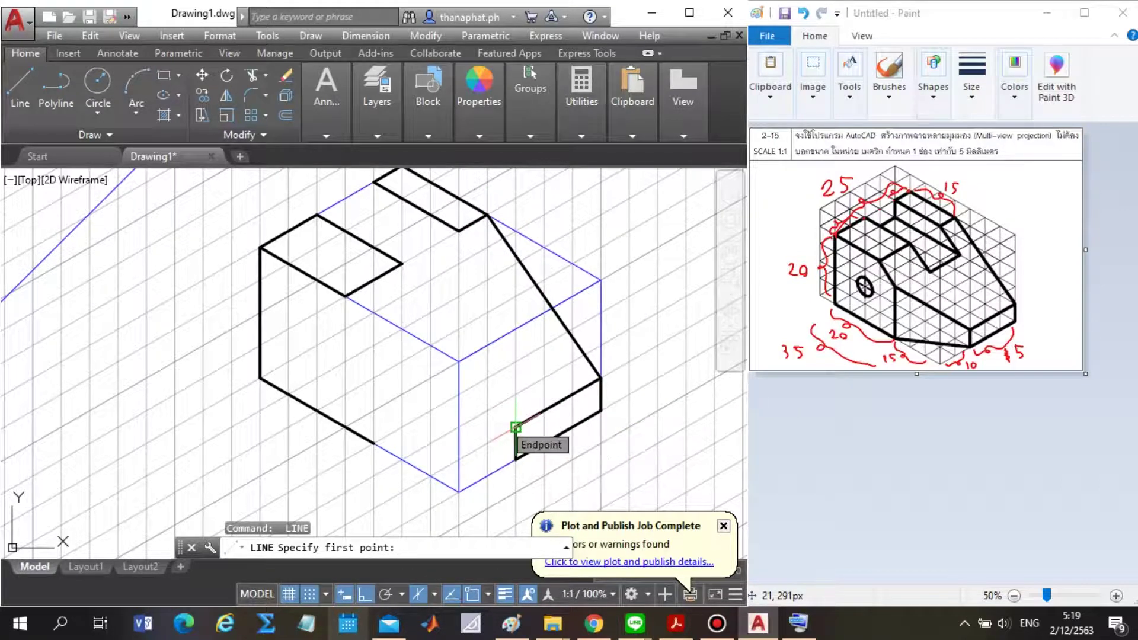
{"action": "key", "text": "Escape"}
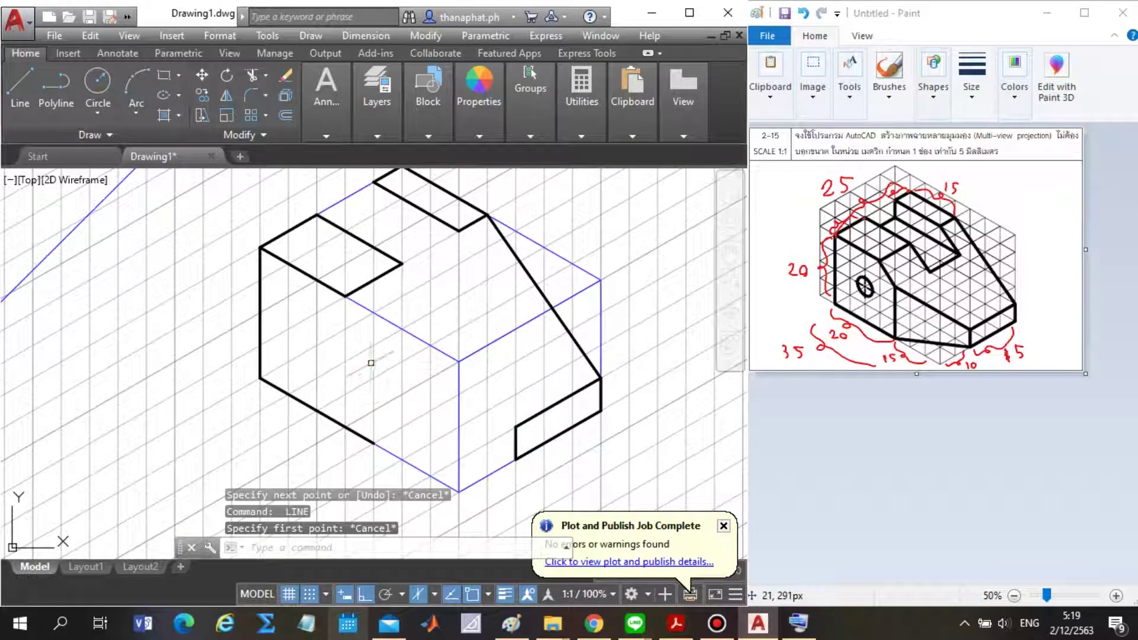
{"action": "scroll", "coordinate": [370, 363], "scroll_direction": "down", "scroll_amount": 2}
{"action": "scroll", "coordinate": [414, 355], "scroll_direction": "down", "scroll_amount": 2}
{"action": "scroll", "coordinate": [462, 373], "scroll_direction": "up", "scroll_amount": 2}
{"action": "scroll", "coordinate": [493, 371], "scroll_direction": "up", "scroll_amount": 3}
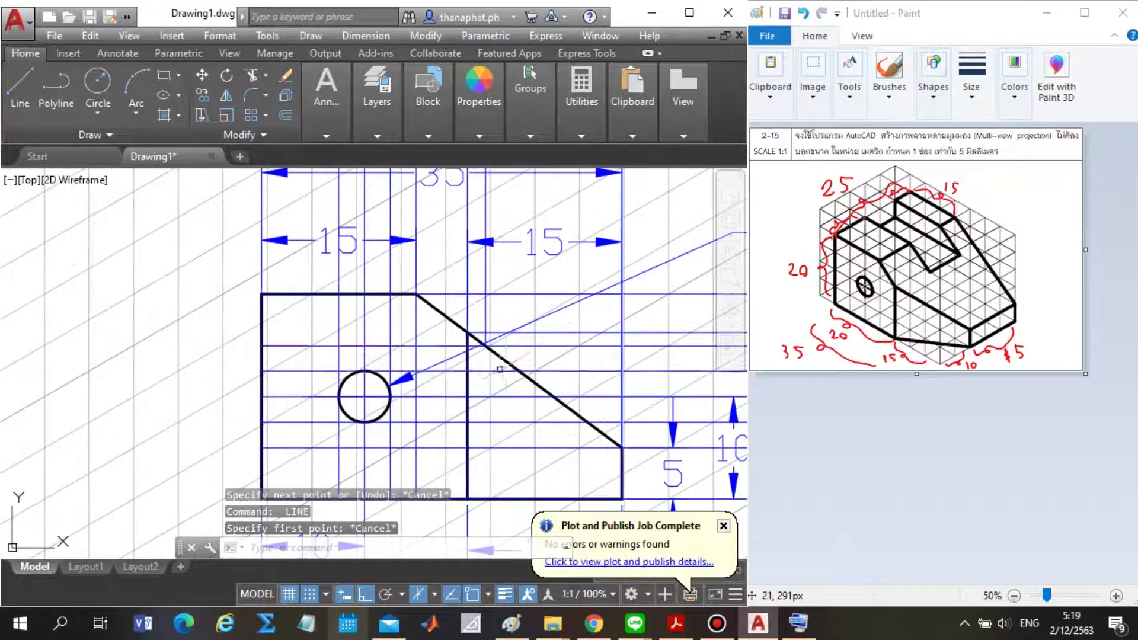
{"action": "scroll", "coordinate": [465, 348], "scroll_direction": "up", "scroll_amount": 4}
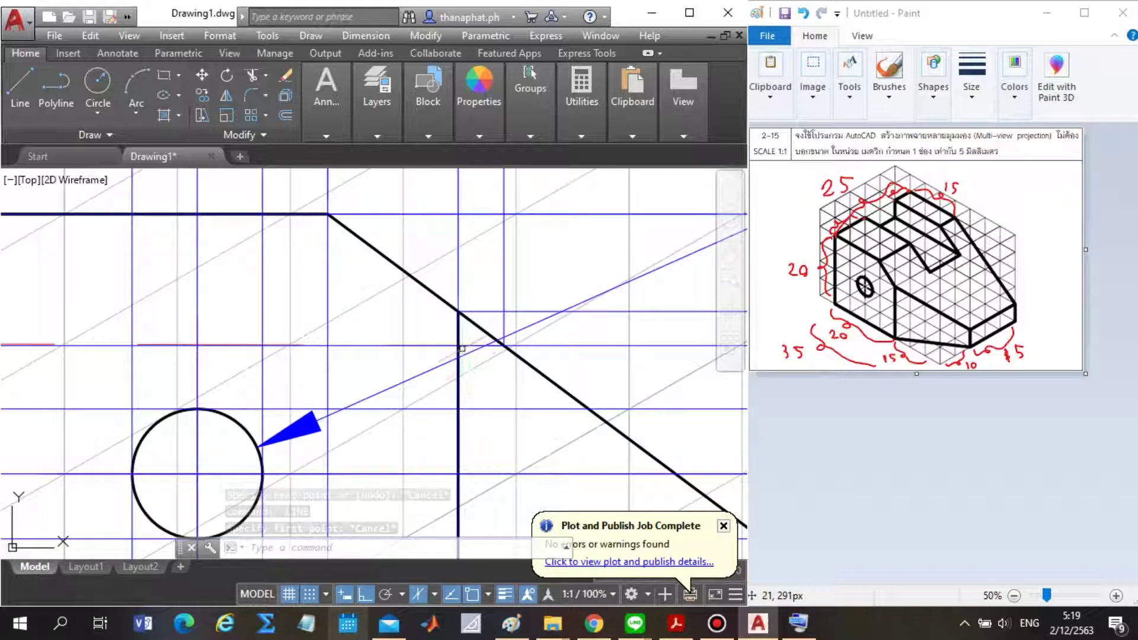
{"action": "scroll", "coordinate": [457, 340], "scroll_direction": "down", "scroll_amount": 6}
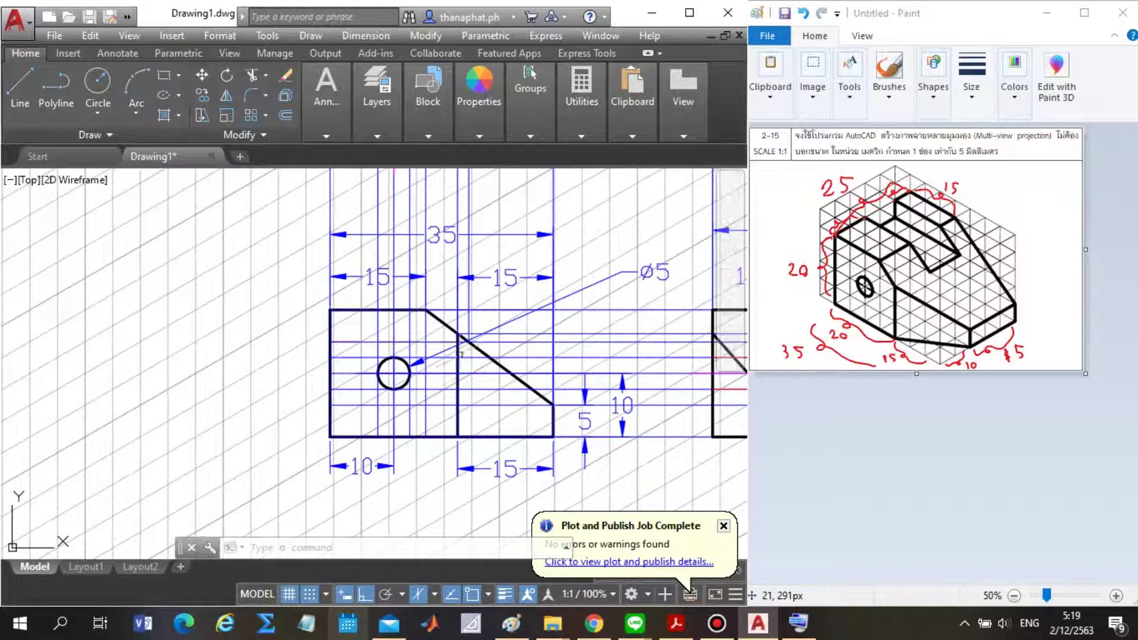
{"action": "scroll", "coordinate": [477, 334], "scroll_direction": "down", "scroll_amount": 3}
{"action": "scroll", "coordinate": [478, 333], "scroll_direction": "down", "scroll_amount": 3}
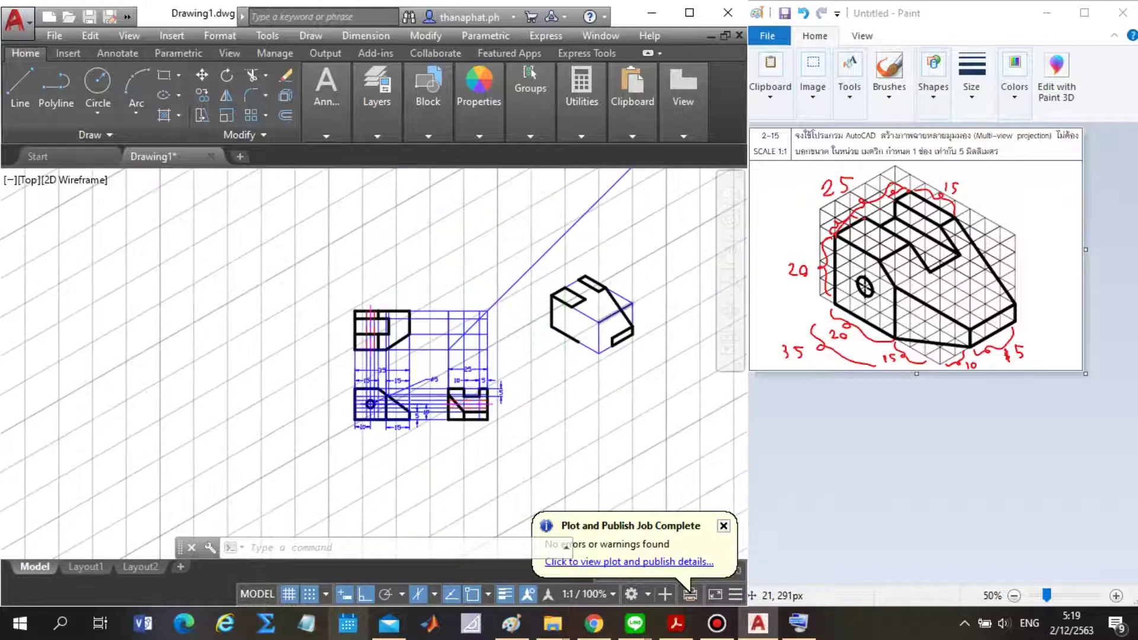
{"action": "scroll", "coordinate": [602, 329], "scroll_direction": "up", "scroll_amount": 2}
{"action": "scroll", "coordinate": [576, 344], "scroll_direction": "up", "scroll_amount": 4}
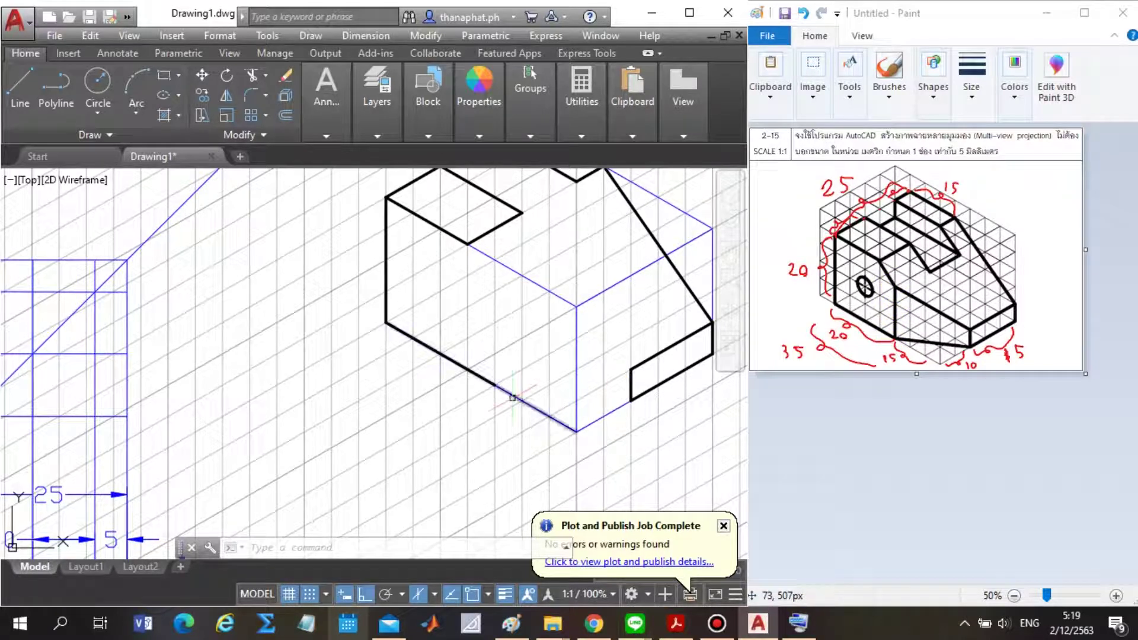
Draw a 15-unit vertical front edge and the sloping edge down from the top face.
{"action": "type", "text": "l"}
{"action": "key", "text": "Return"}
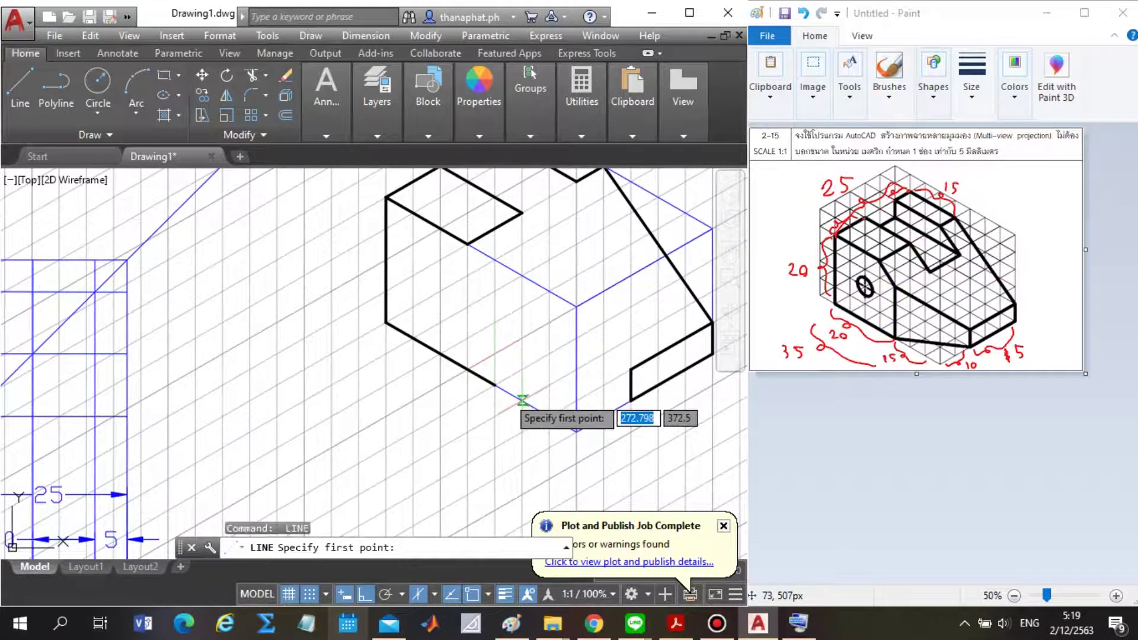
{"action": "left_click", "coordinate": [494, 384]}
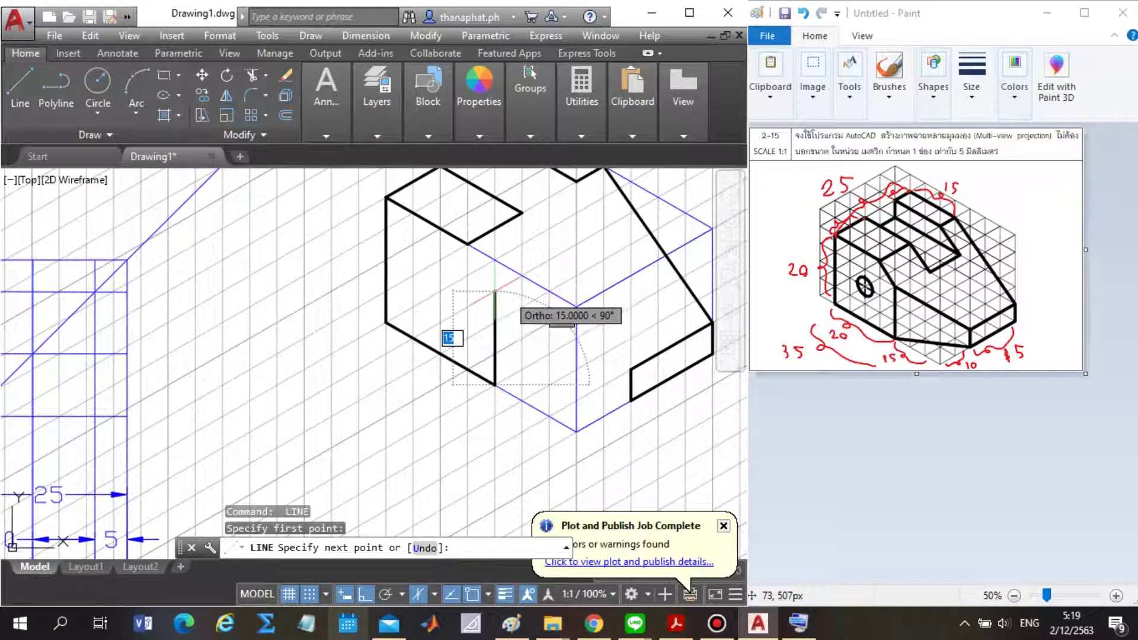
{"action": "left_click", "coordinate": [495, 228]}
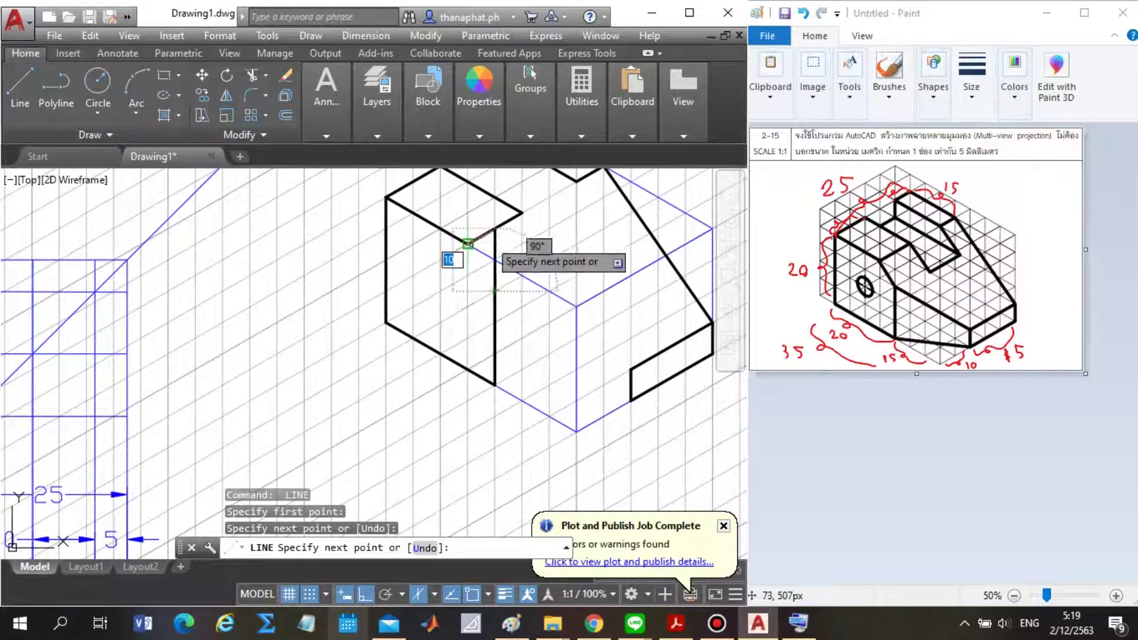
{"action": "left_click", "coordinate": [494, 290]}
{"action": "key", "text": "Escape"}
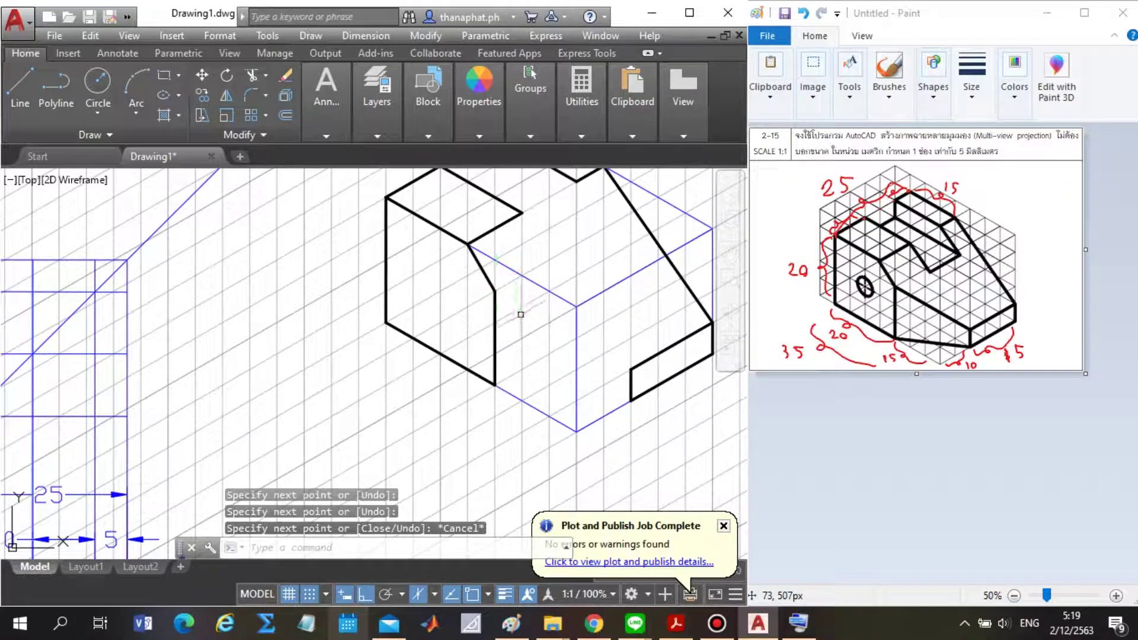
Add the chamfer face's long top edge and the bottom edge reaching the end face.
{"action": "key", "text": "Return"}
{"action": "left_click", "coordinate": [495, 291]}
{"action": "left_click", "coordinate": [631, 369]}
{"action": "key", "text": "Escape"}
{"action": "key", "text": "Return"}
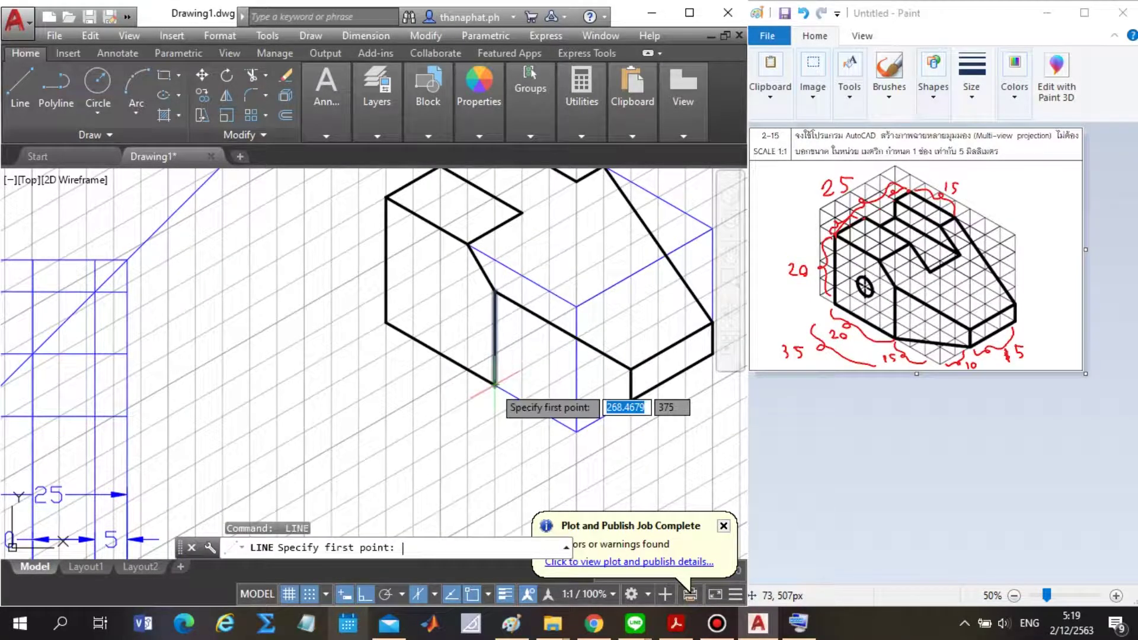
{"action": "left_click", "coordinate": [494, 384]}
{"action": "left_click", "coordinate": [630, 399]}
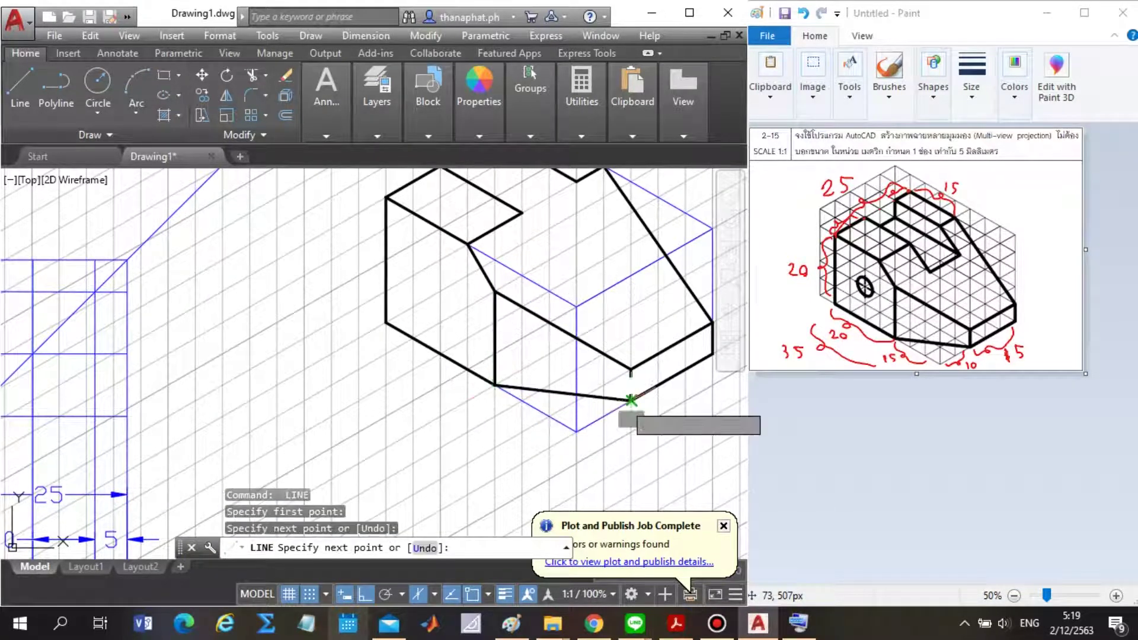
{"action": "scroll", "coordinate": [344, 426], "scroll_direction": "down", "scroll_amount": 1}
{"action": "key", "text": "Escape"}
{"action": "scroll", "coordinate": [490, 309], "scroll_direction": "up", "scroll_amount": 1}
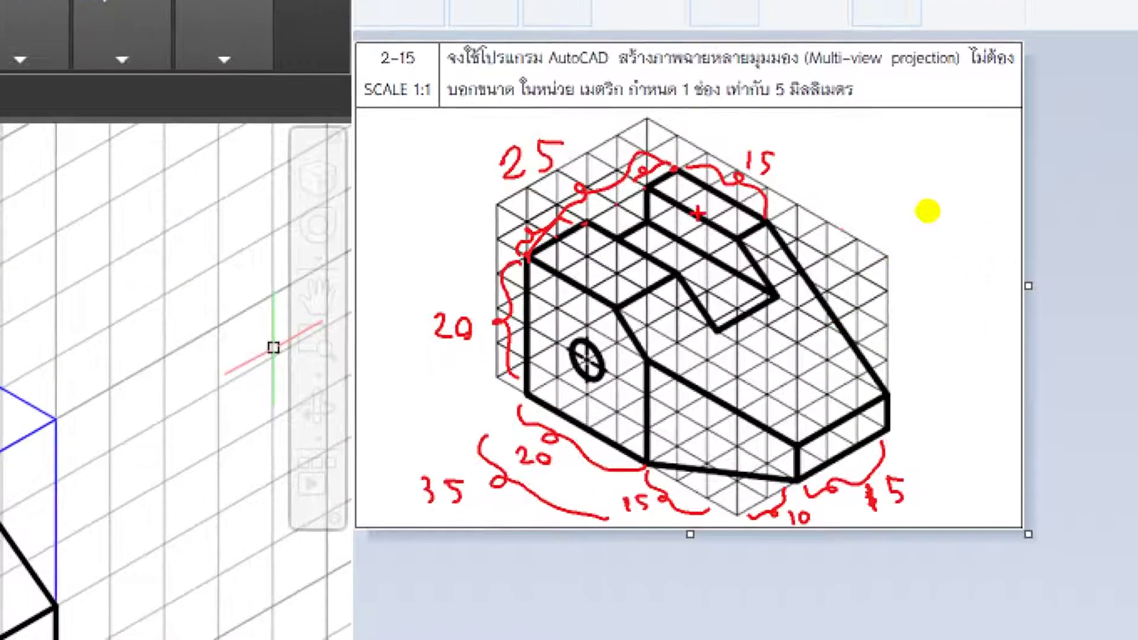
Trace the sketch's sloped notch edge and two long sloped edges with red strokes.
{"action": "left_click_drag", "start_coordinate": [740, 237], "coordinate": [786, 317]}
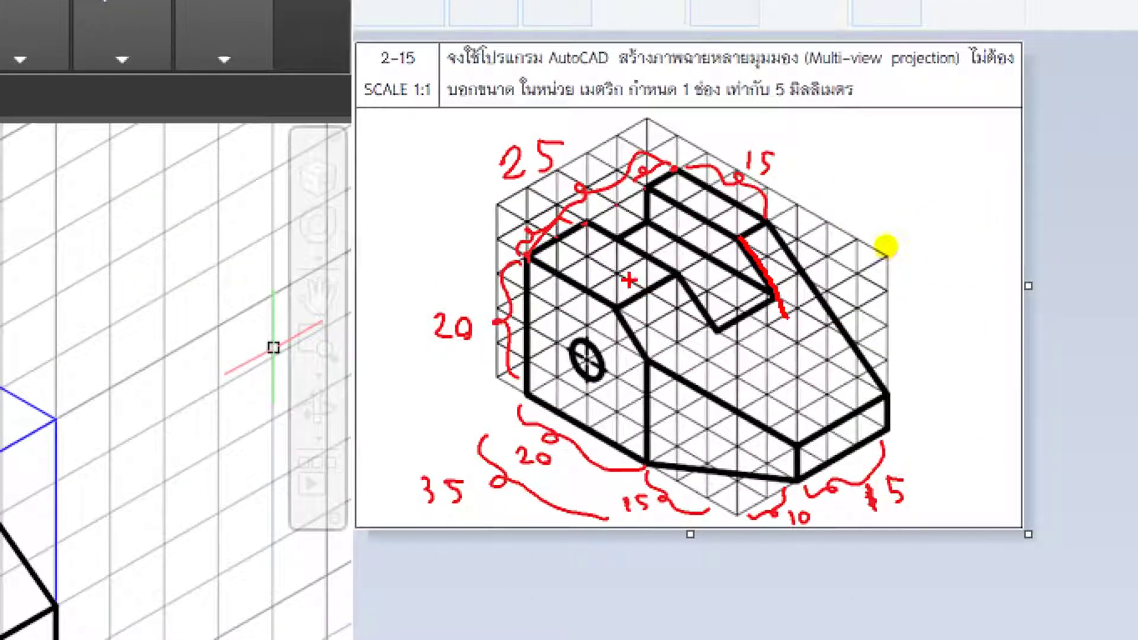
{"action": "left_click_drag", "start_coordinate": [675, 283], "coordinate": [711, 340]}
{"action": "left_click_drag", "start_coordinate": [769, 224], "coordinate": [911, 398]}
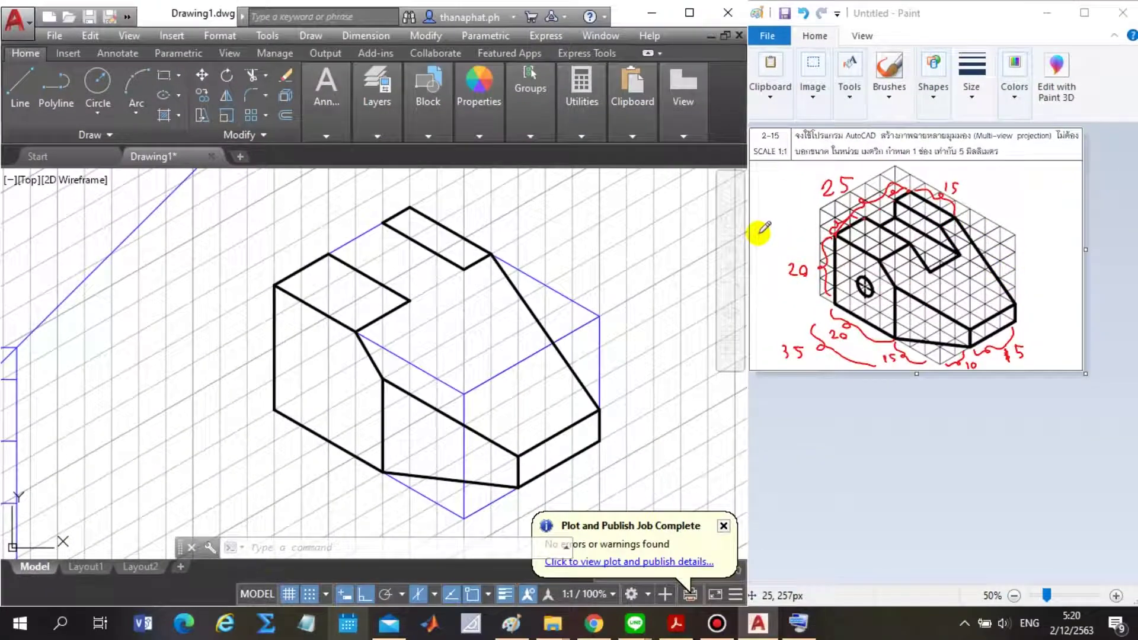
Draw a 5-unit vertical step down from the top edge and a short connecting line down-left.
{"action": "mouse_move", "coordinate": [376, 136]}
{"action": "left_click", "coordinate": [19, 89]}
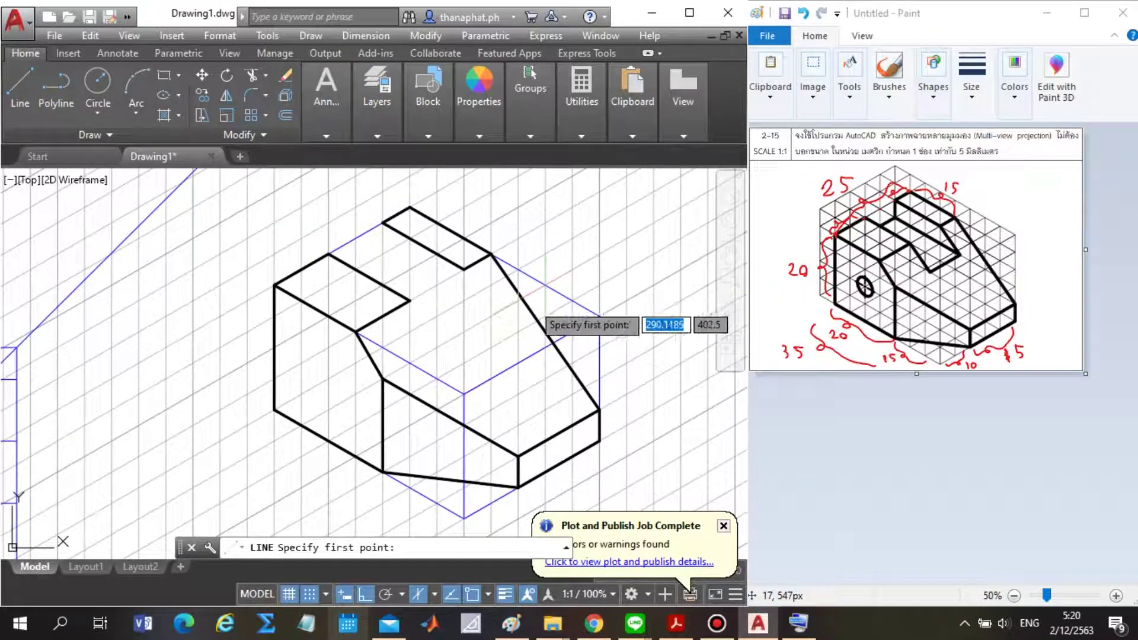
{"action": "left_click", "coordinate": [382, 222]}
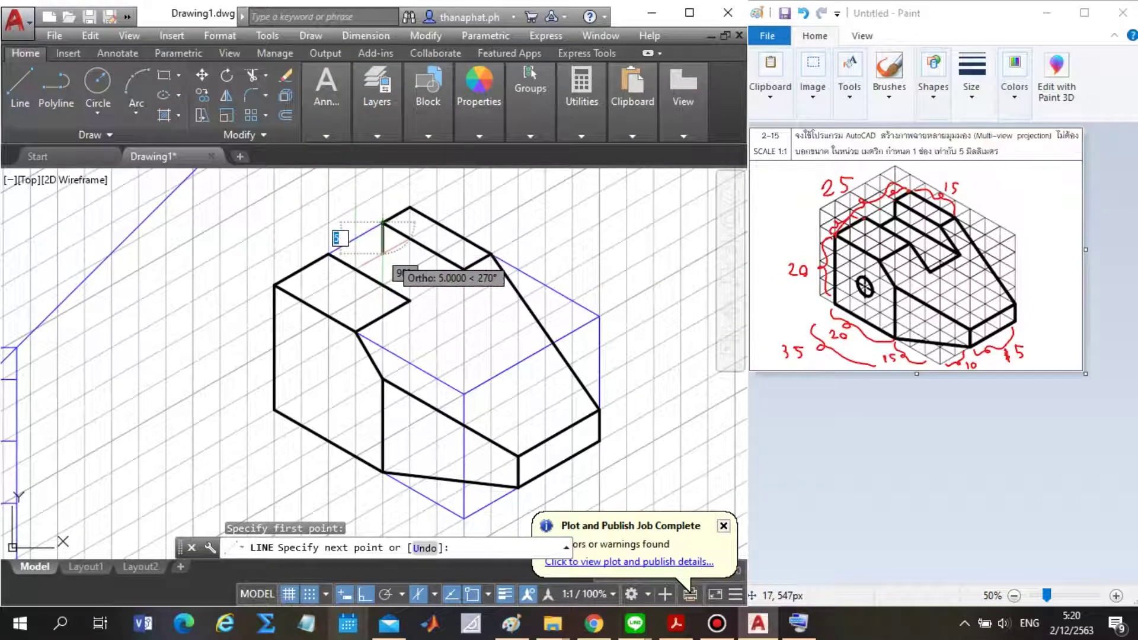
{"action": "left_click", "coordinate": [383, 253]}
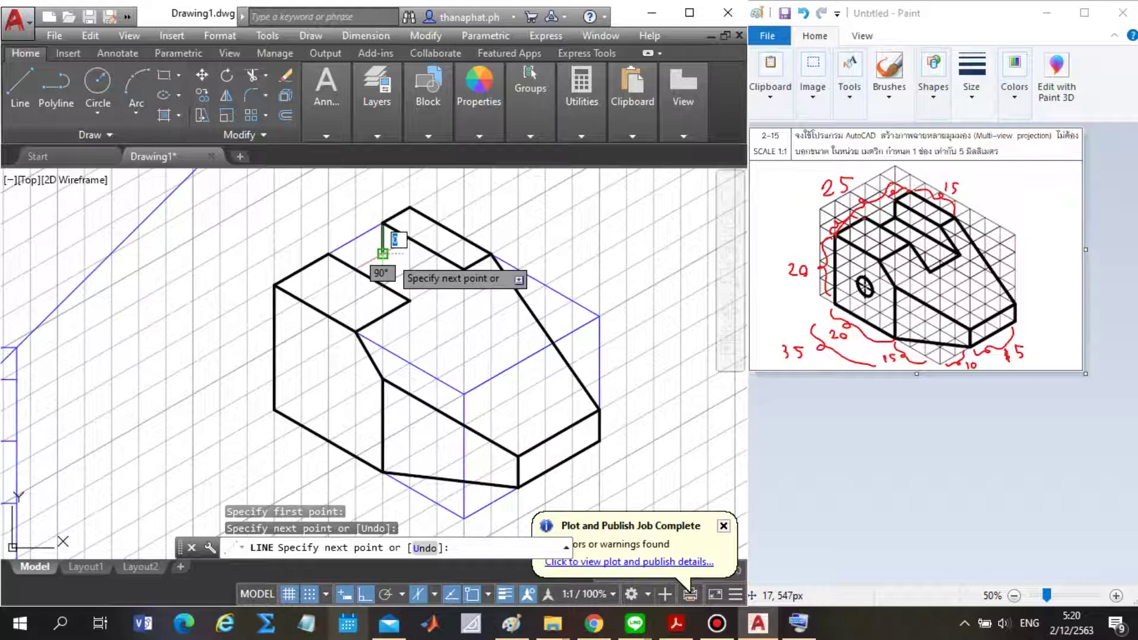
{"action": "left_click", "coordinate": [355, 270]}
{"action": "key", "text": "Escape"}
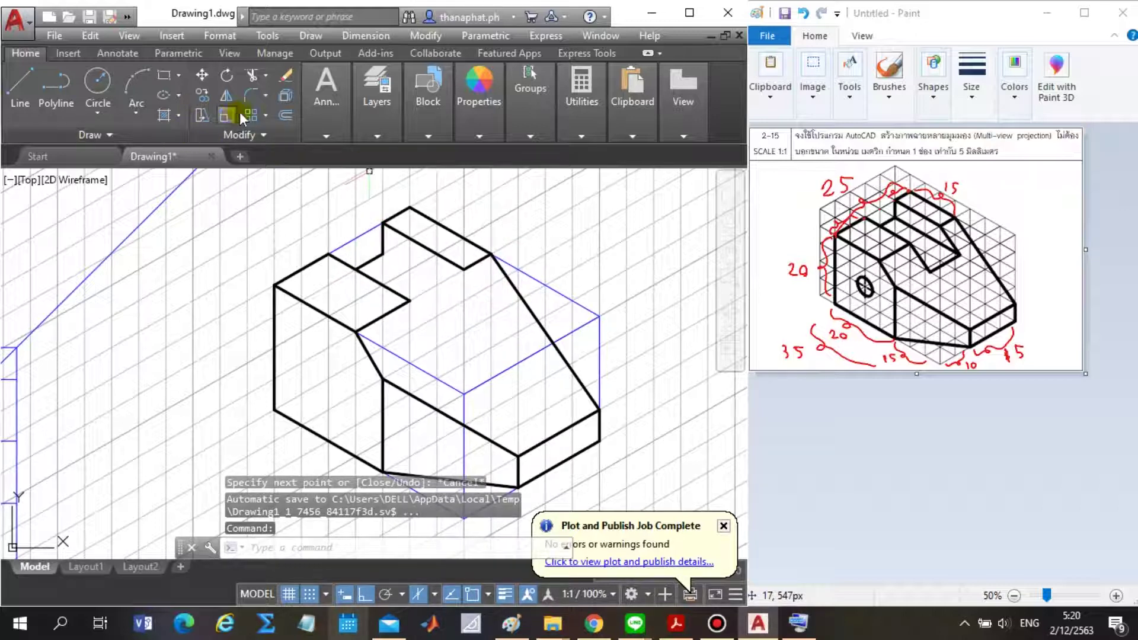
{"action": "left_click", "coordinate": [203, 96]}
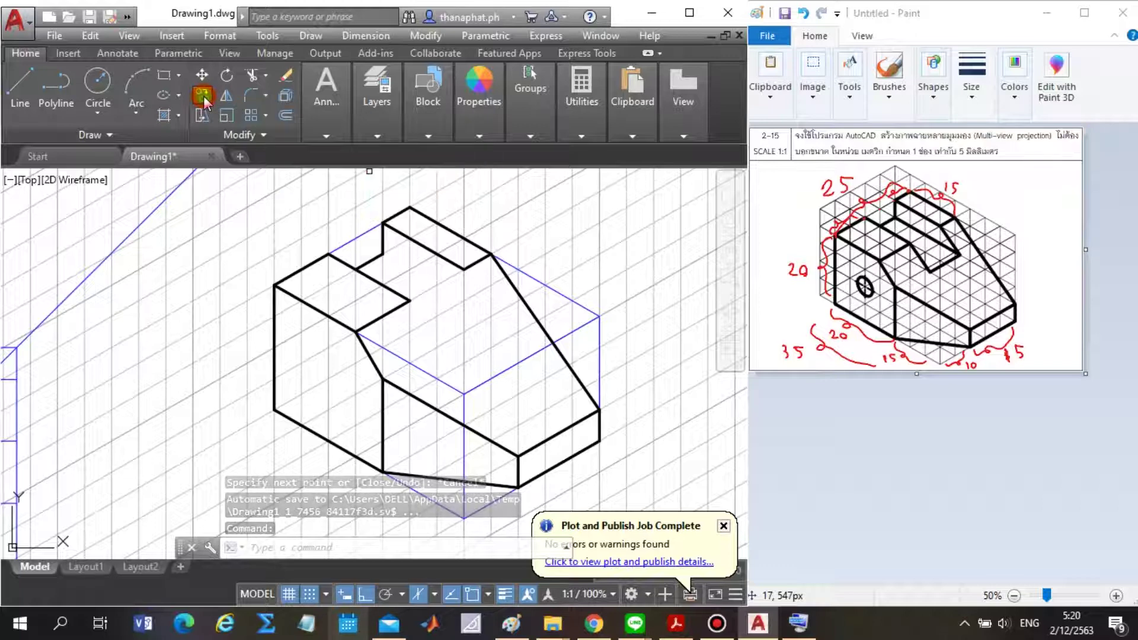
Copy the slanted chamfer edge from its upper endpoint to 10 and 15 units along 210°.
{"action": "left_click", "coordinate": [516, 288]}
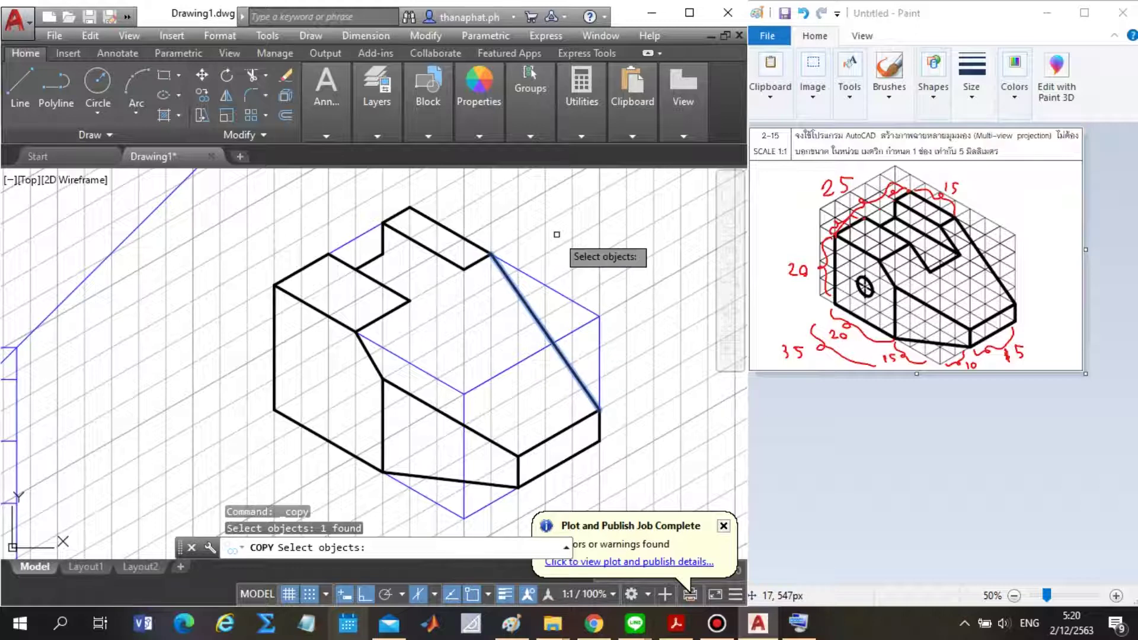
{"action": "key", "text": "Return"}
{"action": "scroll", "coordinate": [503, 266], "scroll_direction": "up", "scroll_amount": 4}
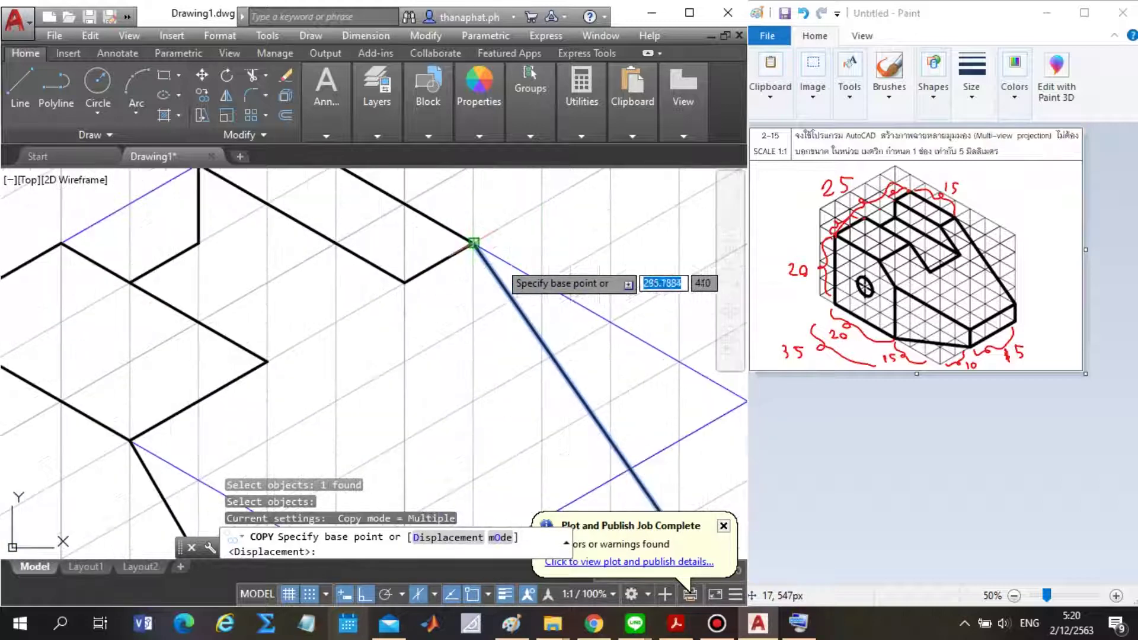
{"action": "left_click", "coordinate": [474, 243]}
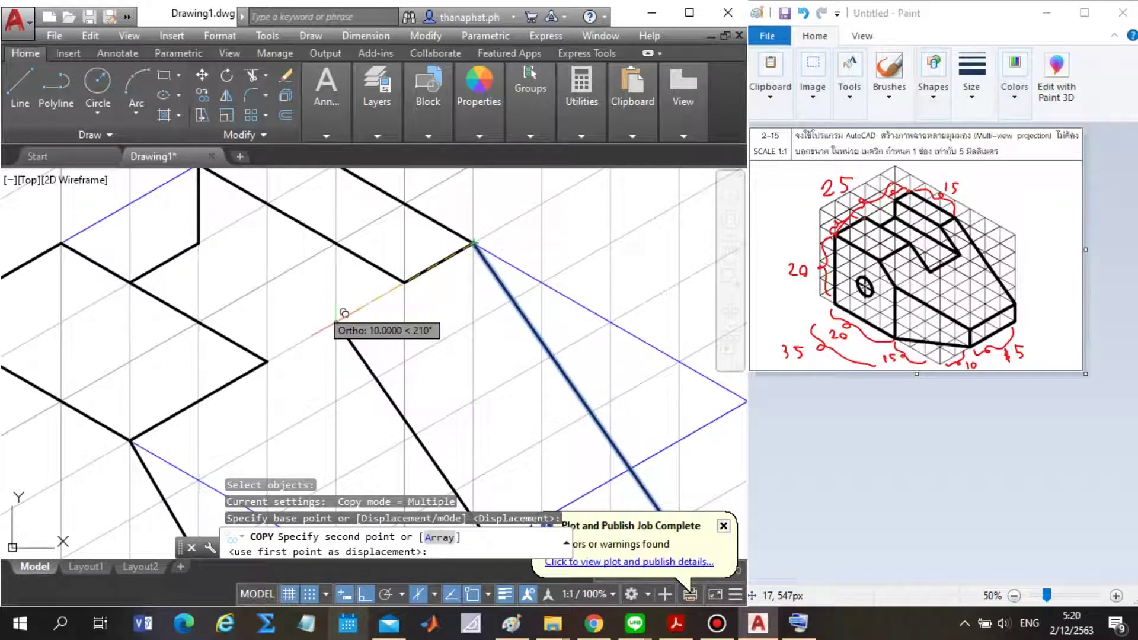
{"action": "left_click", "coordinate": [410, 275]}
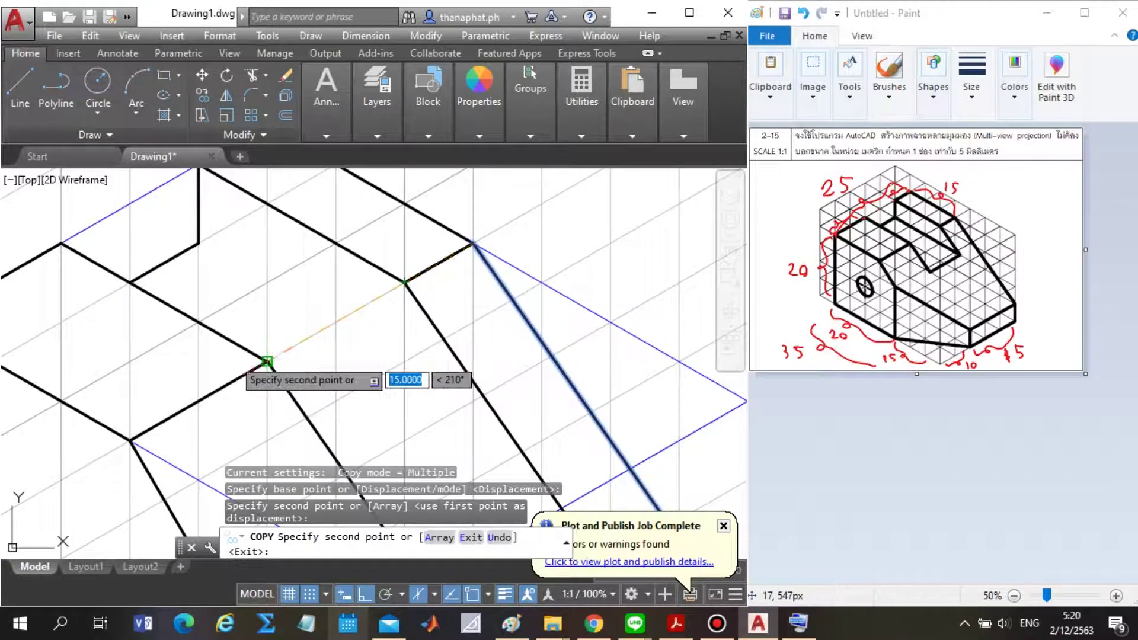
{"action": "left_click", "coordinate": [267, 363]}
{"action": "scroll", "coordinate": [276, 272], "scroll_direction": "down", "scroll_amount": 2}
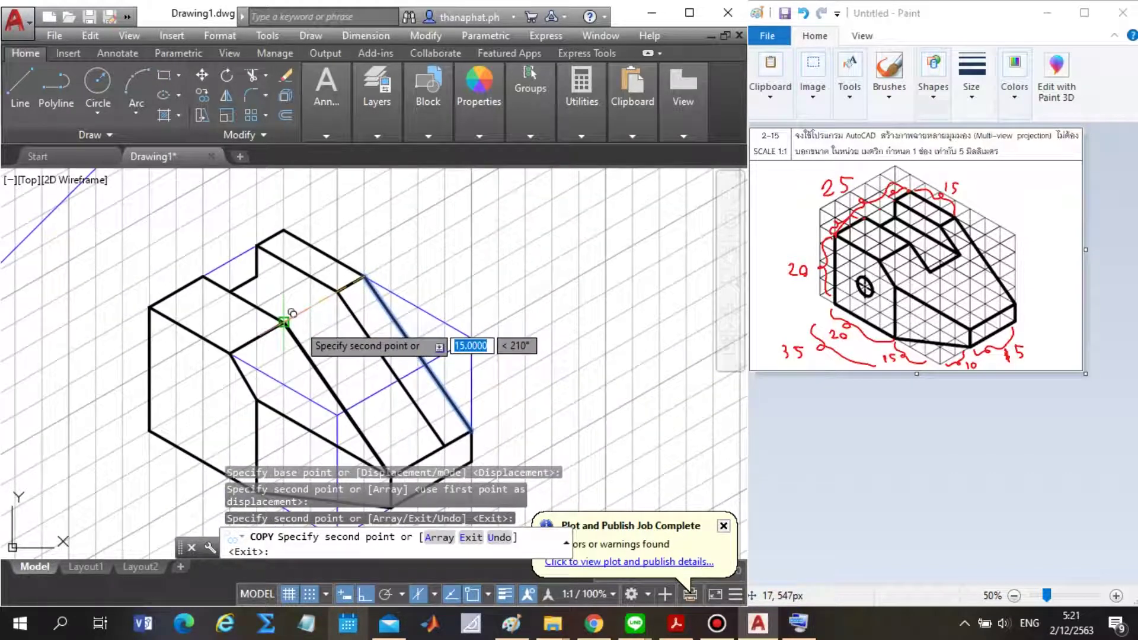
{"action": "key", "text": "Escape"}
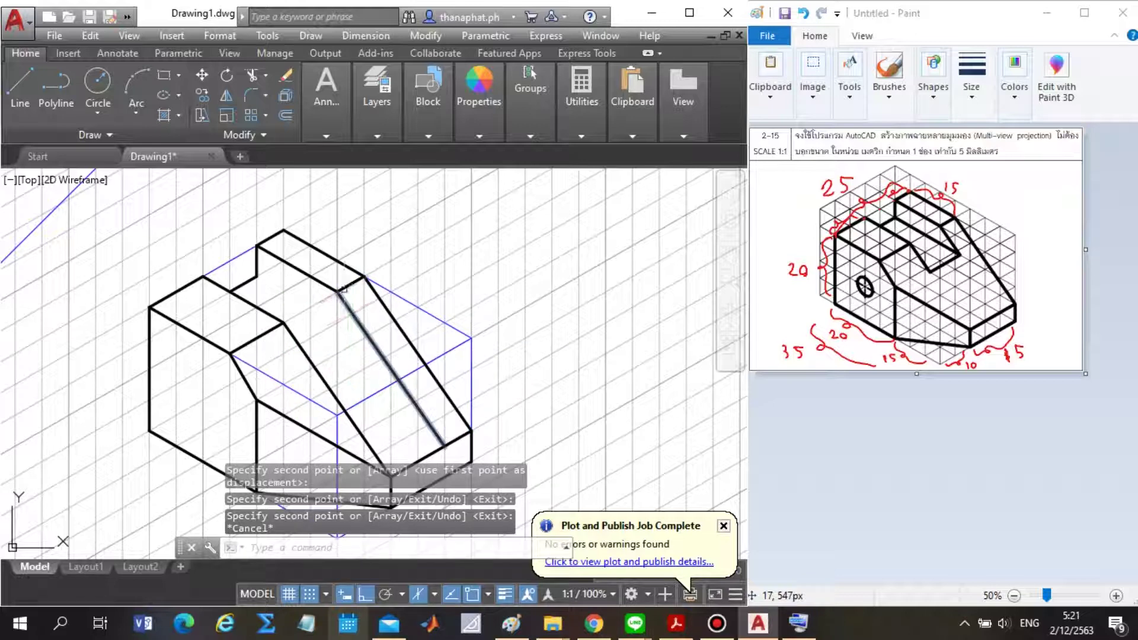
{"action": "left_click", "coordinate": [57, 180]}
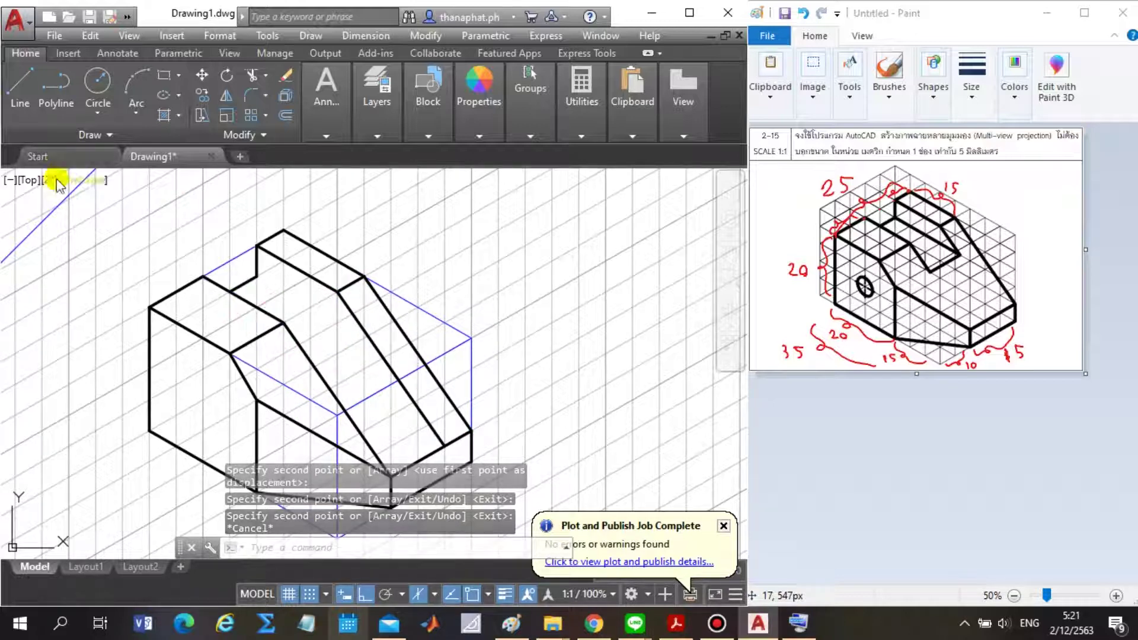
Draw a line on the left isoplane from the copied edge's endpoint across the sloped face.
{"action": "left_click", "coordinate": [20, 89]}
{"action": "left_click", "coordinate": [257, 276]}
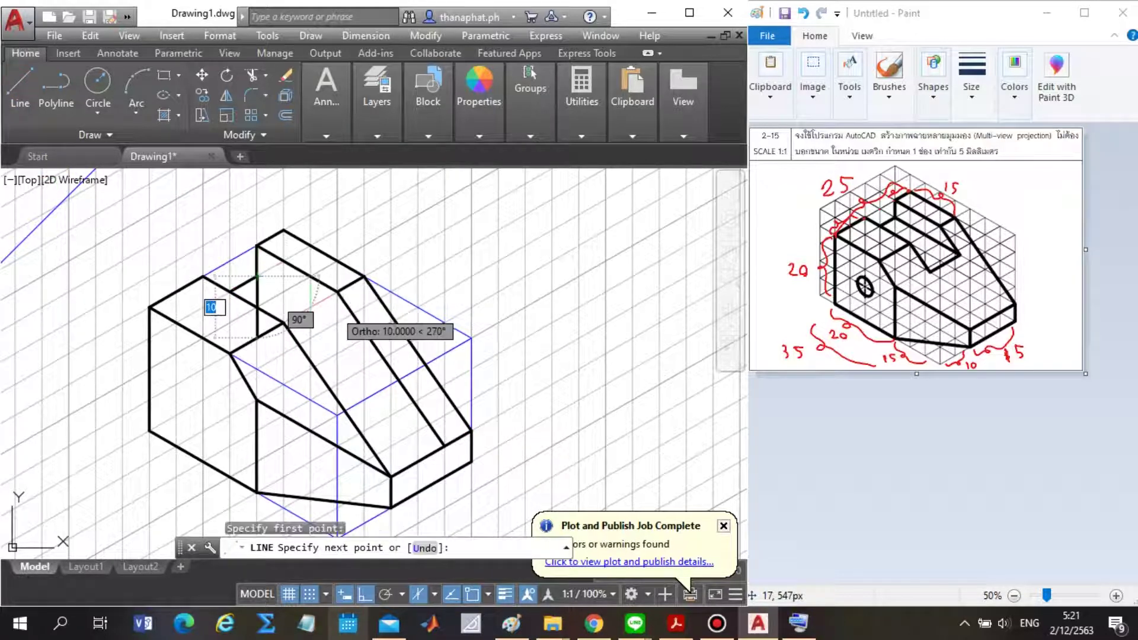
{"action": "key", "text": "F5"}
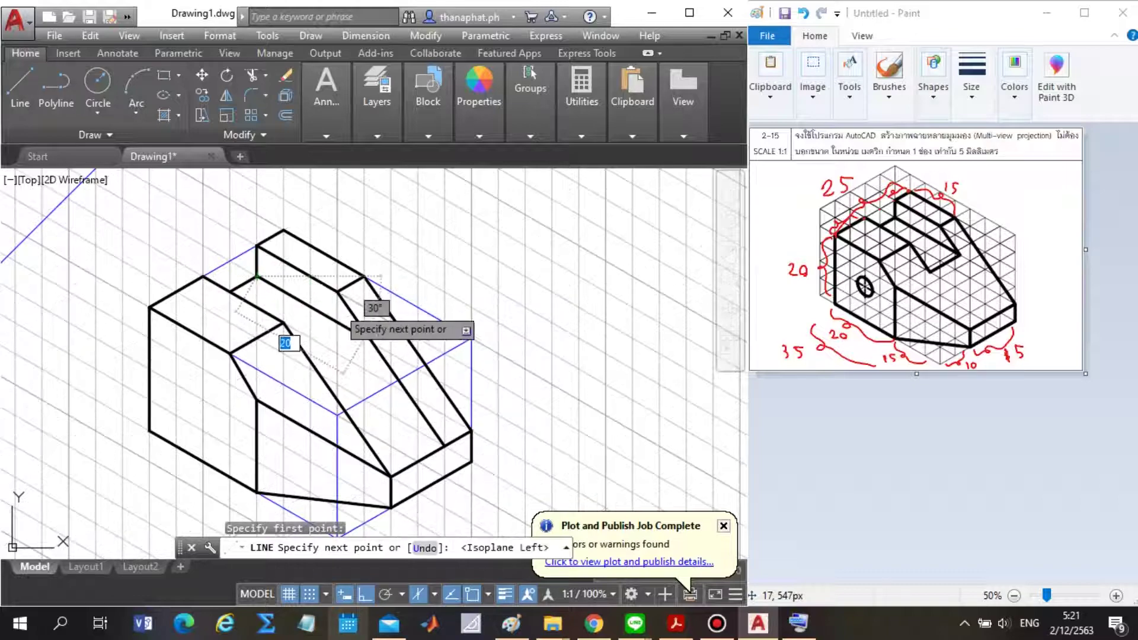
{"action": "scroll", "coordinate": [361, 326], "scroll_direction": "up", "scroll_amount": 2}
{"action": "scroll", "coordinate": [344, 329], "scroll_direction": "up", "scroll_amount": 2}
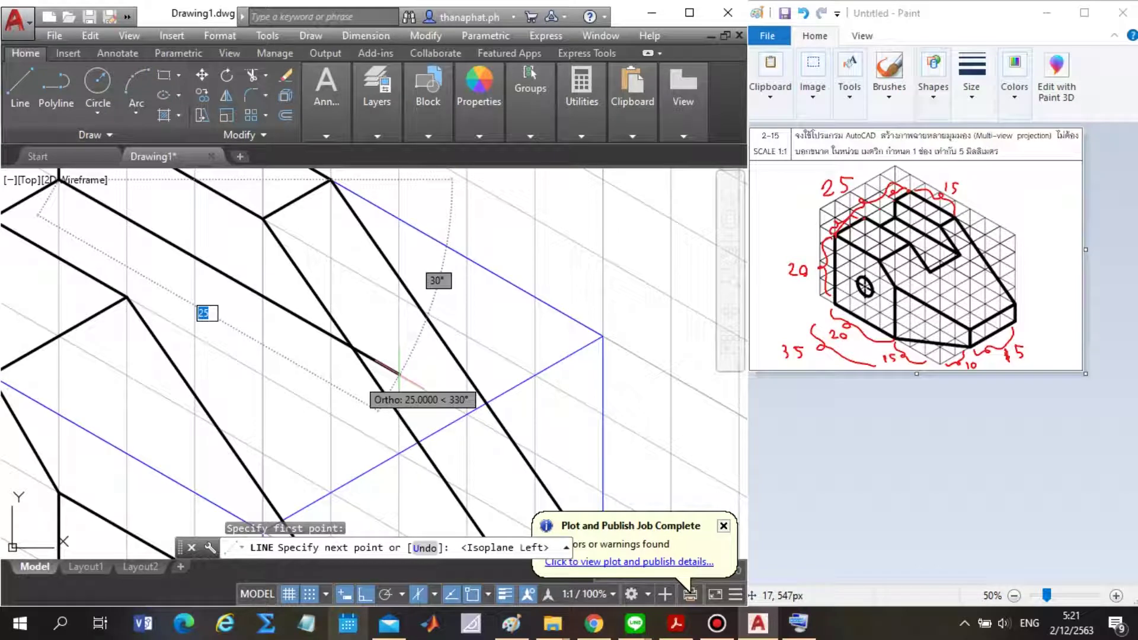
{"action": "left_click", "coordinate": [311, 593]}
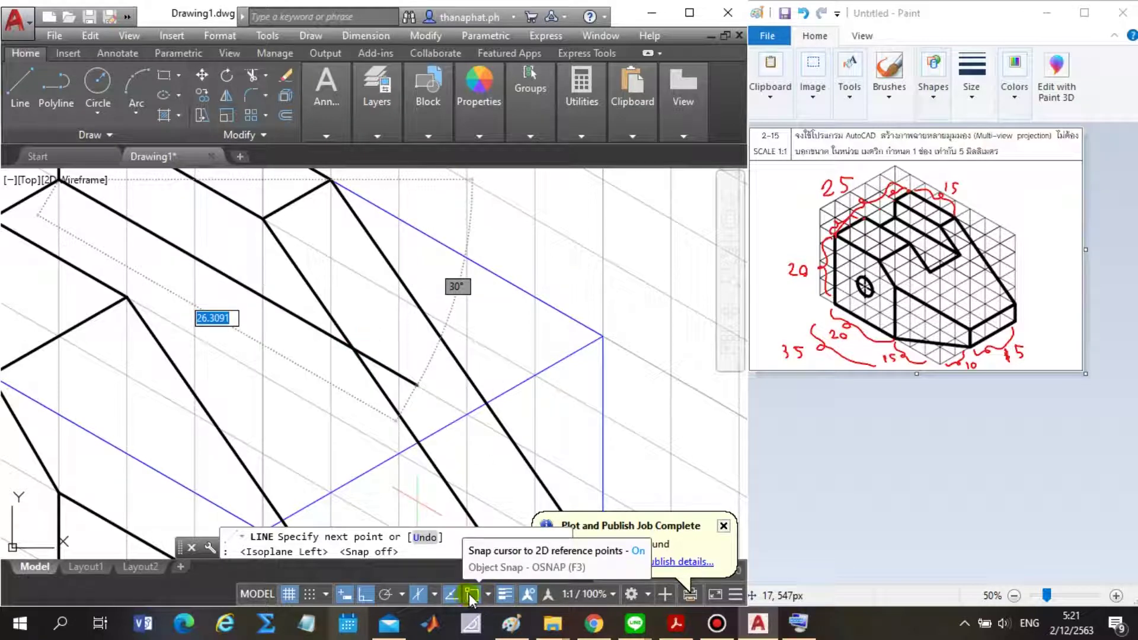
{"action": "left_click", "coordinate": [355, 351]}
{"action": "key", "text": "Return"}
{"action": "key", "text": "Return"}
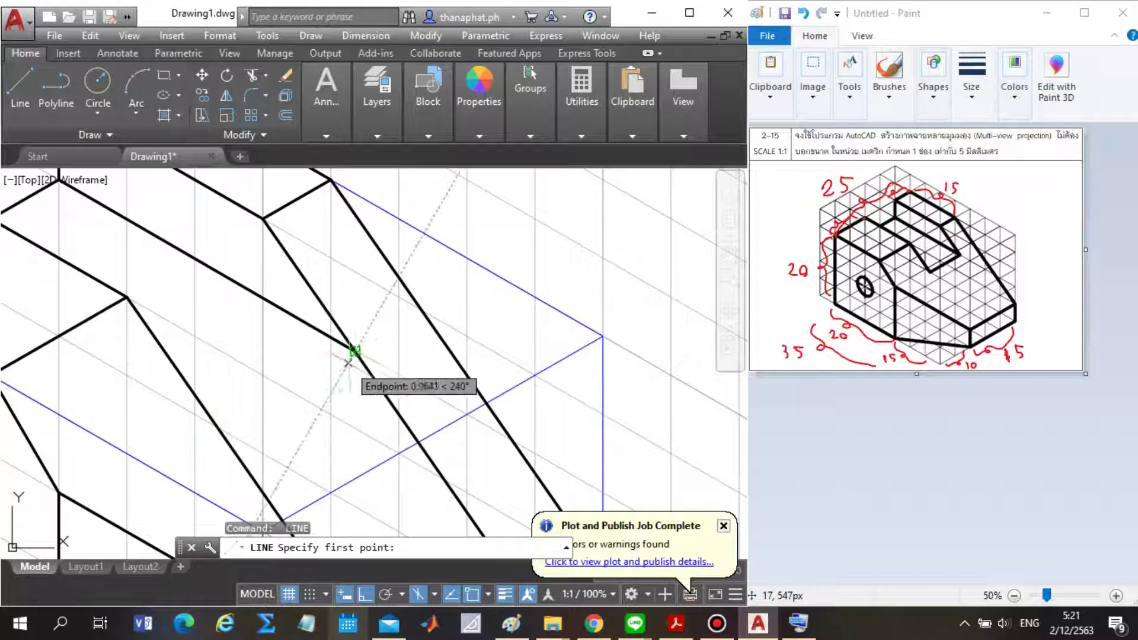
Draw the slot floor line on the top isoplane from the edge intersection.
{"action": "left_click", "coordinate": [355, 351]}
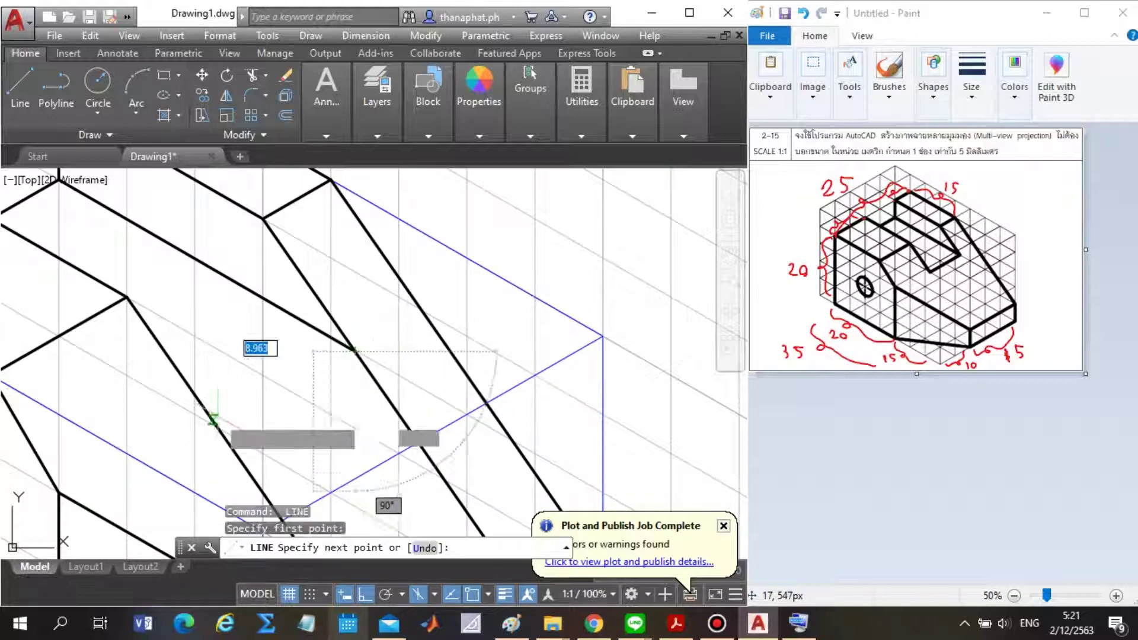
{"action": "key", "text": "F5"}
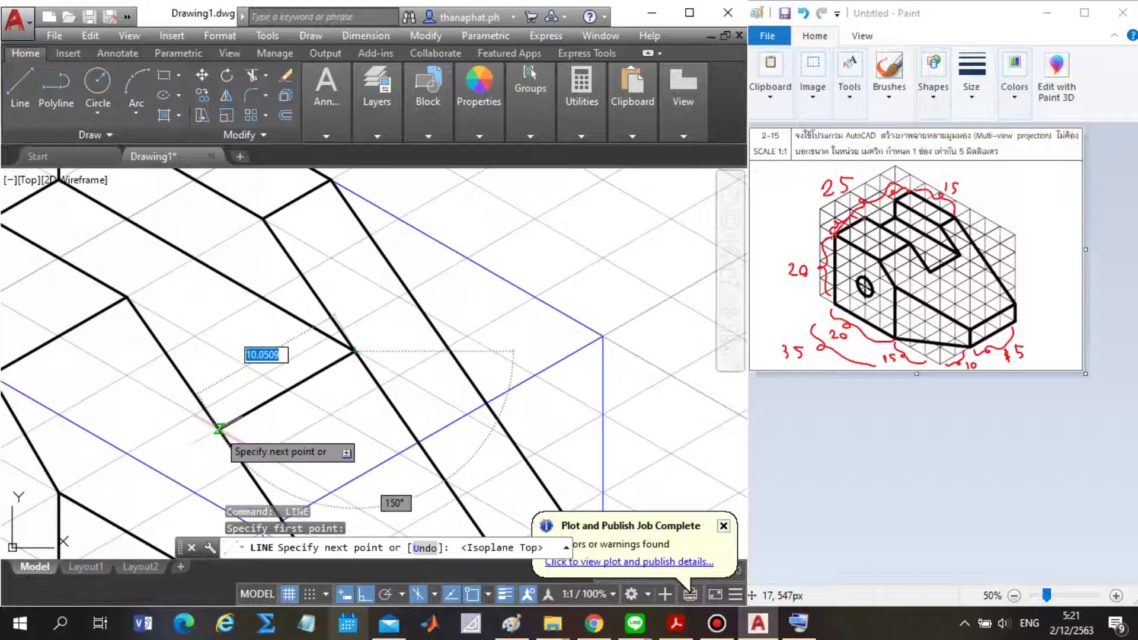
{"action": "left_click", "coordinate": [176, 454]}
{"action": "key", "text": "Return"}
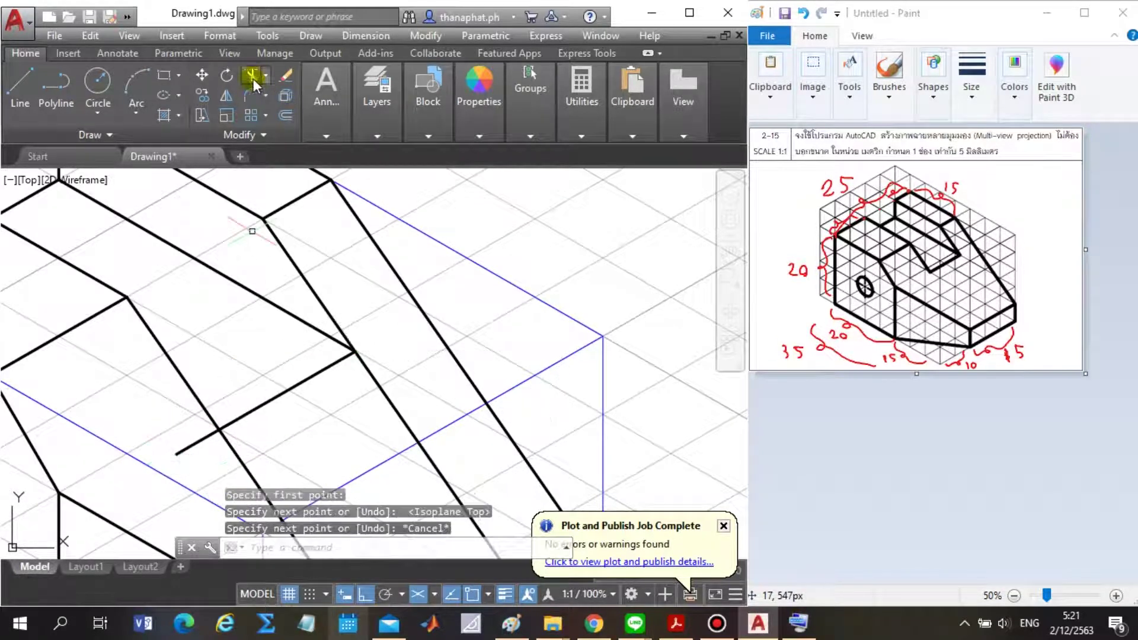
Trim the four overhanging line ends around the slot notch using TR.
{"action": "type", "text": "tr"}
{"action": "key", "text": "Return"}
{"action": "key", "text": "Return"}
{"action": "left_click", "coordinate": [198, 437]}
{"action": "scroll", "coordinate": [295, 360], "scroll_direction": "down", "scroll_amount": 2}
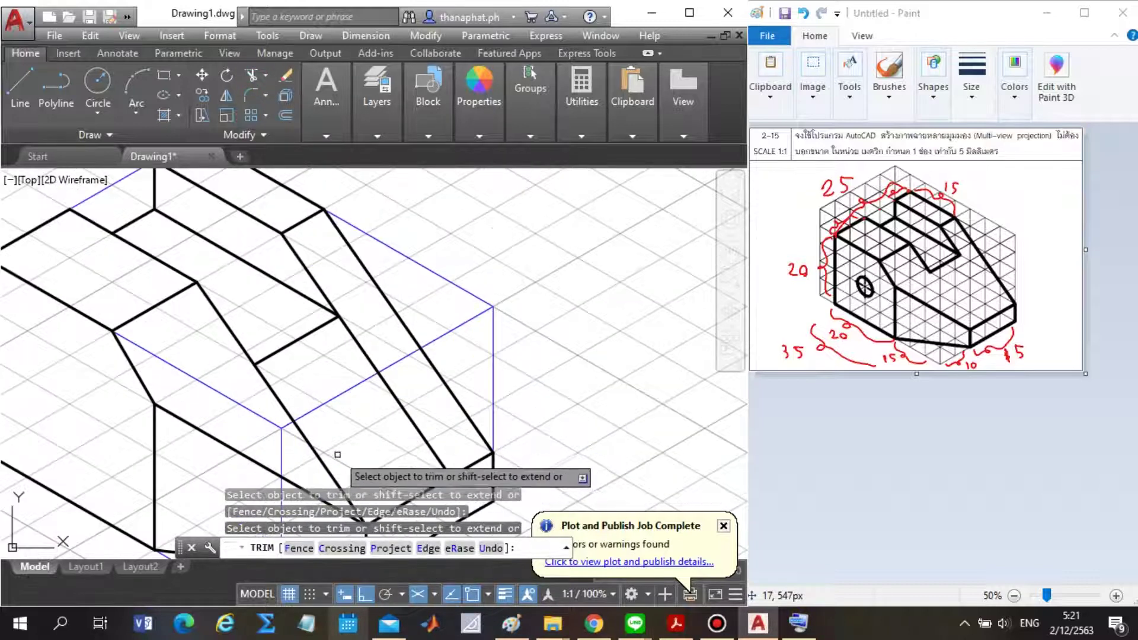
{"action": "left_click", "coordinate": [285, 410]}
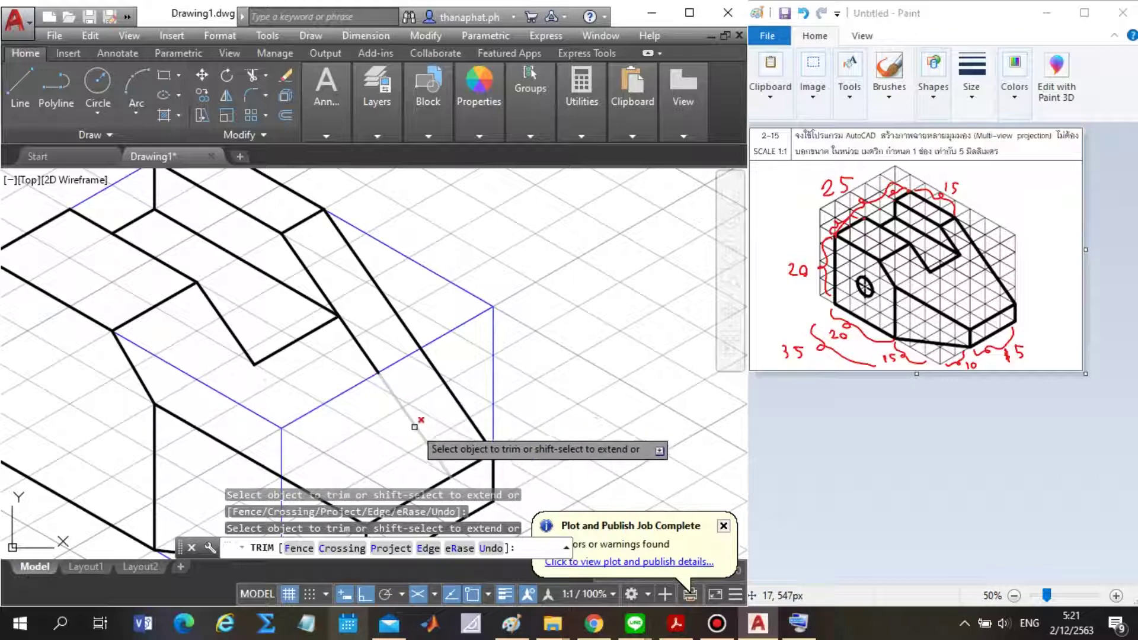
{"action": "left_click", "coordinate": [419, 432]}
{"action": "left_click", "coordinate": [371, 358]}
{"action": "scroll", "coordinate": [524, 347], "scroll_direction": "down", "scroll_amount": 4}
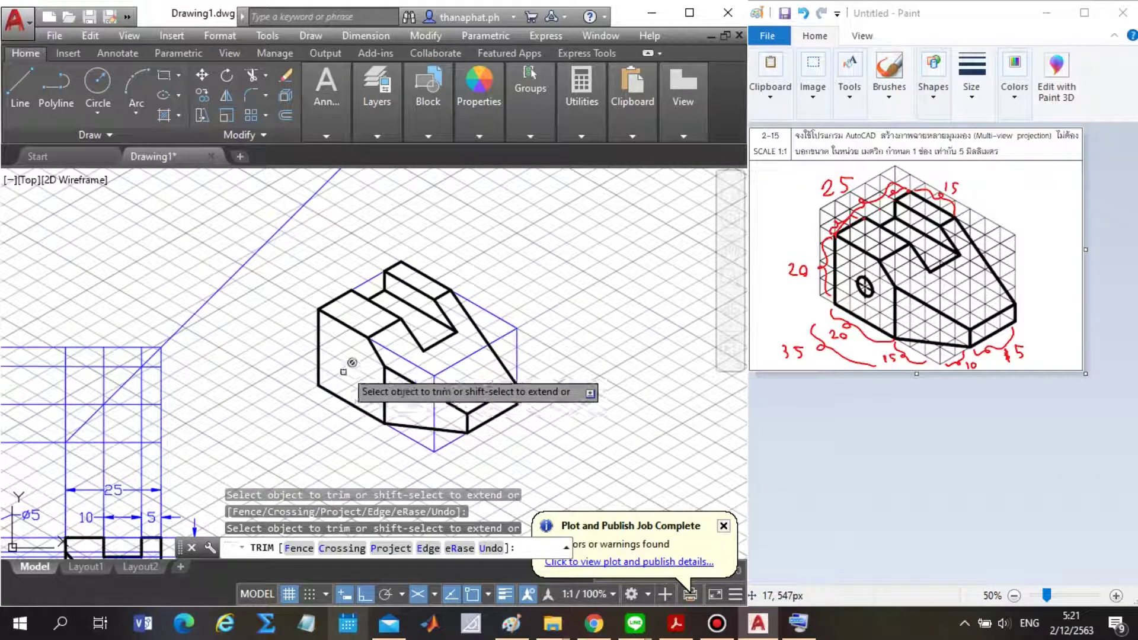
{"action": "key", "text": "Escape"}
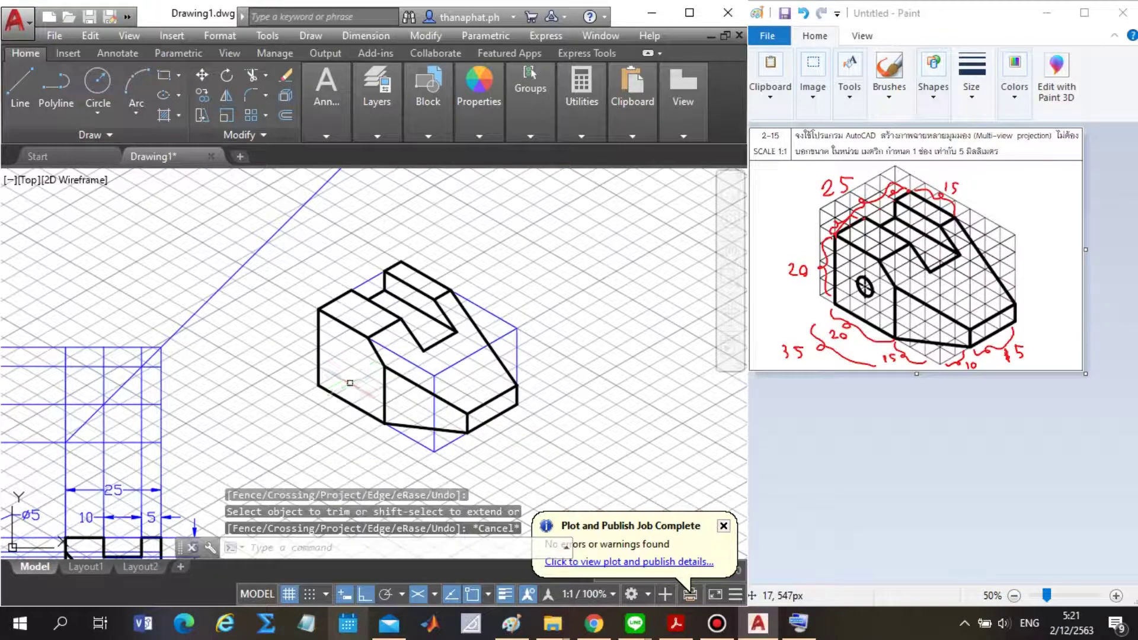
{"action": "scroll", "coordinate": [350, 383], "scroll_direction": "up", "scroll_amount": 2}
{"action": "scroll", "coordinate": [353, 368], "scroll_direction": "up", "scroll_amount": 2}
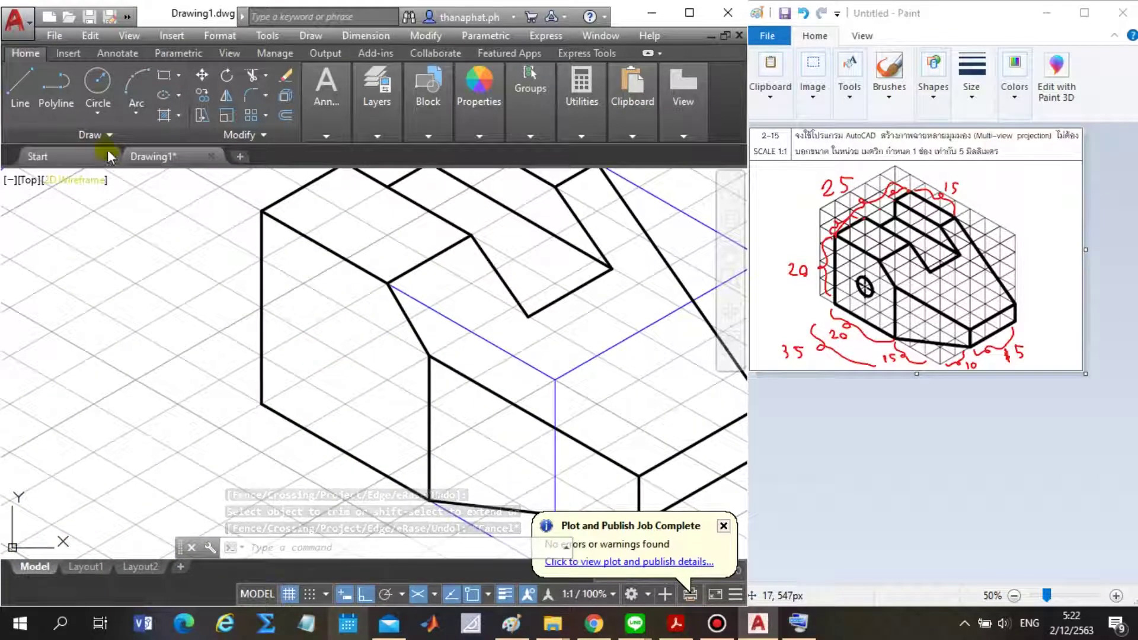
Try the Ellipse tool and its Center option, placing and then cancelling a centre.
{"action": "left_click", "coordinate": [158, 95]}
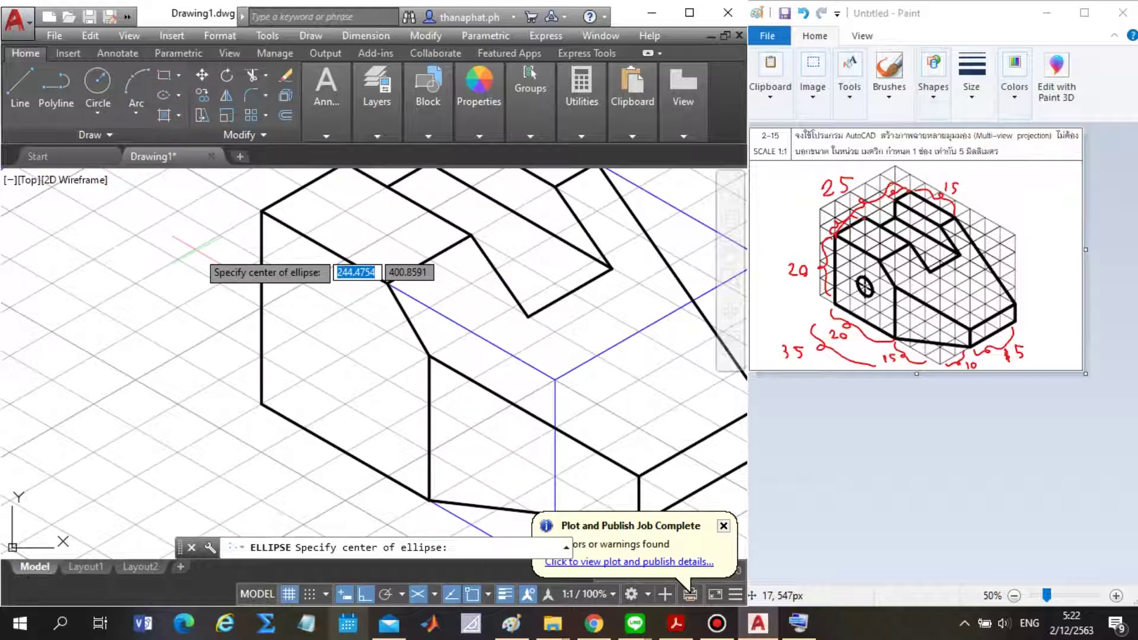
{"action": "key", "text": "Escape"}
{"action": "left_click", "coordinate": [177, 95]}
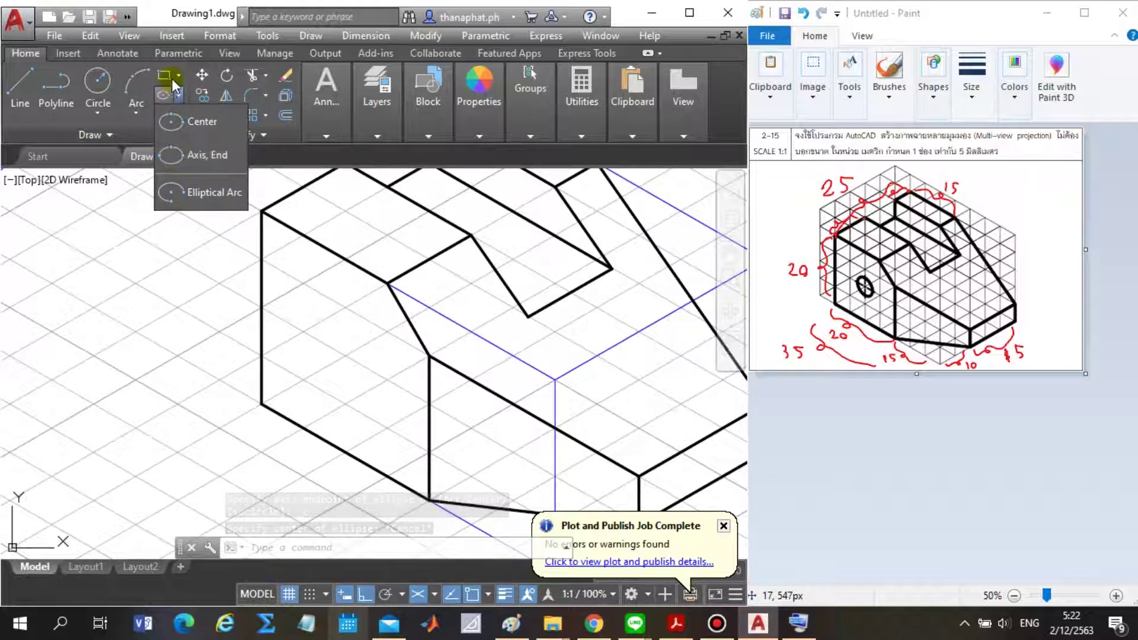
{"action": "left_click", "coordinate": [163, 96]}
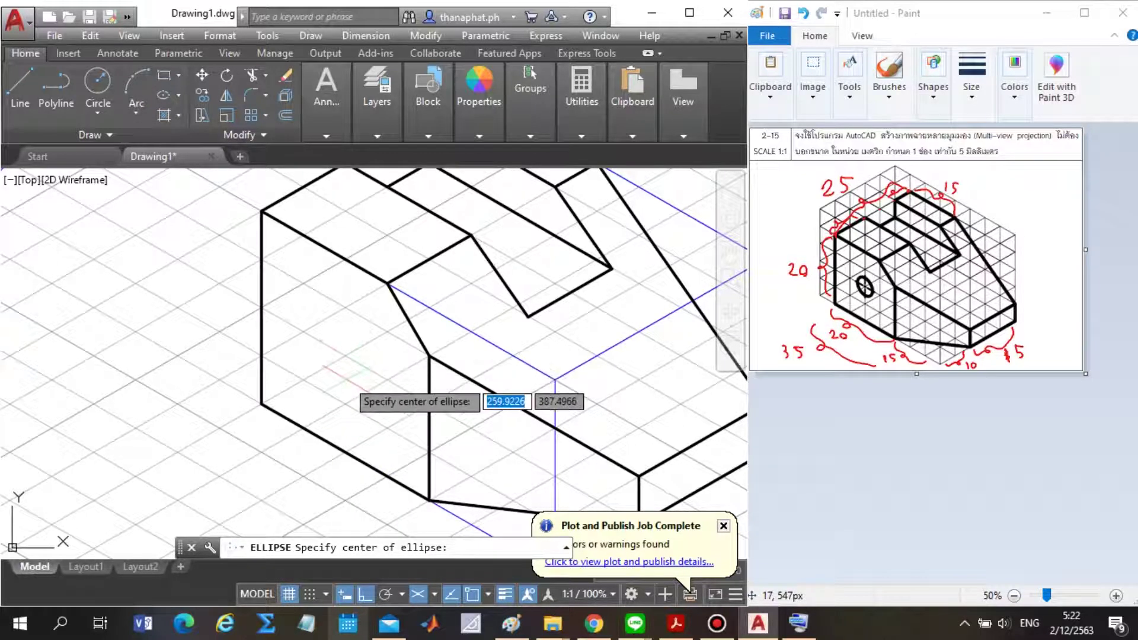
{"action": "scroll", "coordinate": [347, 369], "scroll_direction": "up", "scroll_amount": 2}
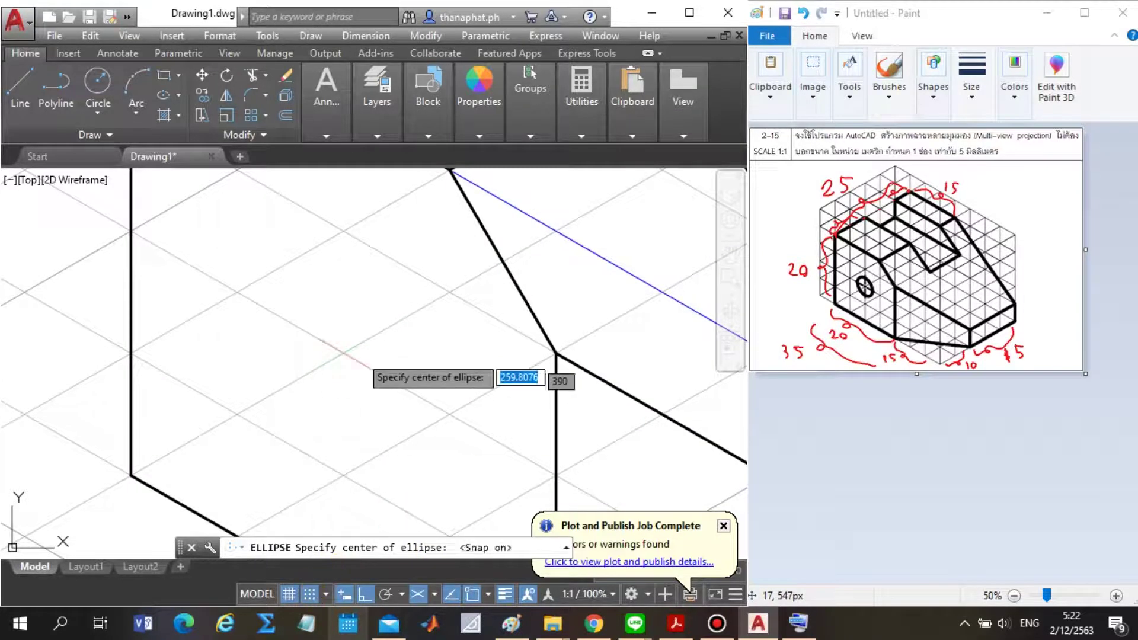
{"action": "left_click", "coordinate": [345, 352]}
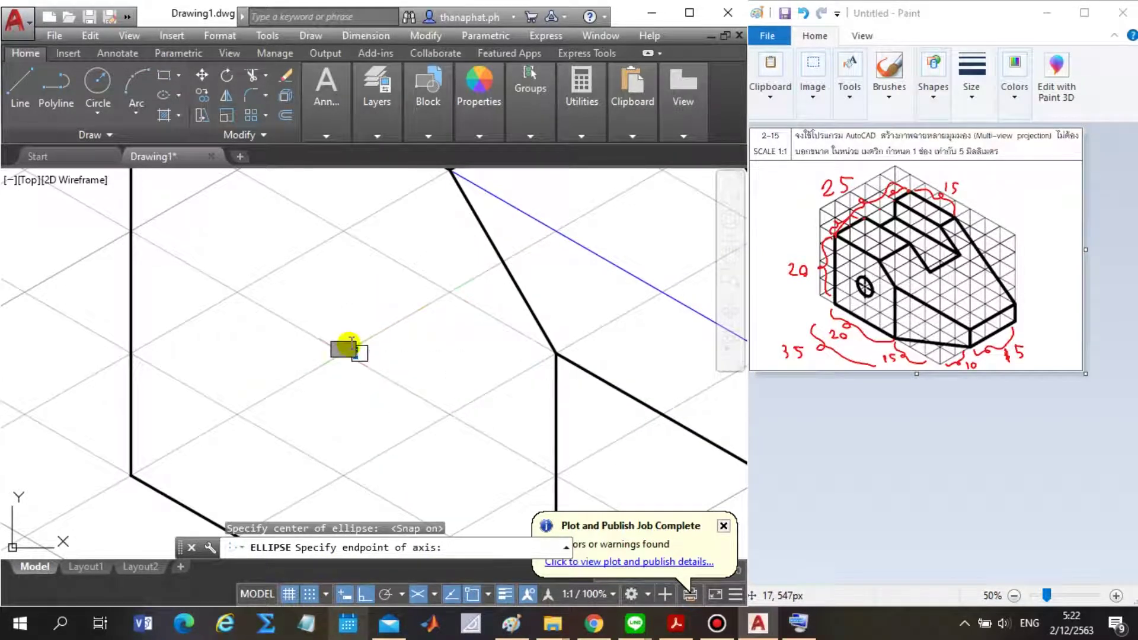
{"action": "key", "text": "Escape"}
{"action": "left_click", "coordinate": [177, 98]}
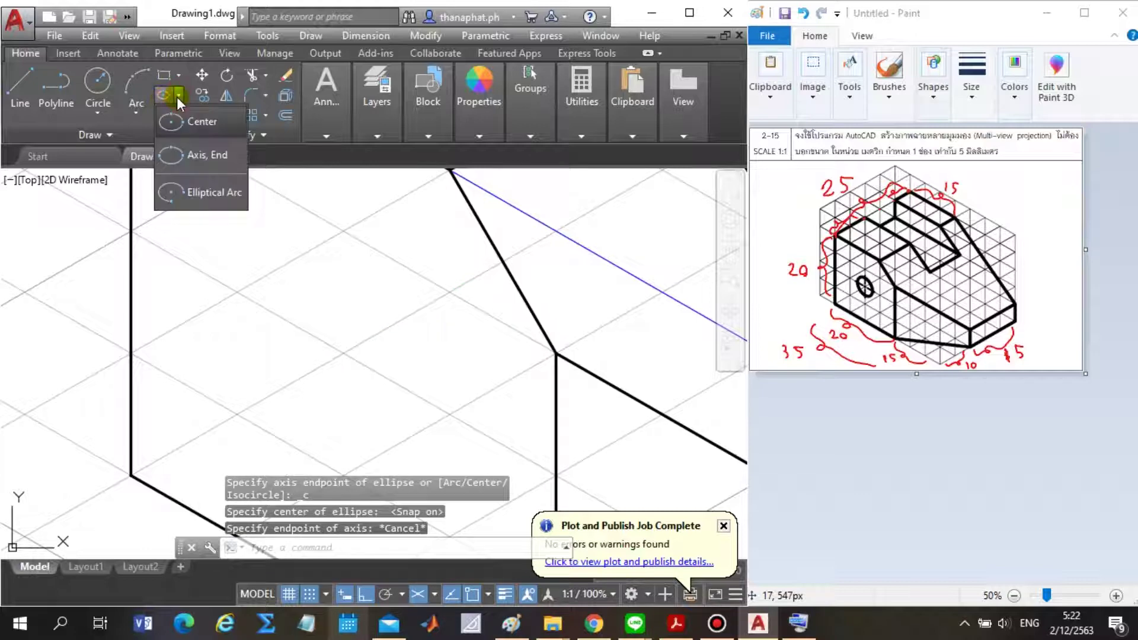
{"action": "left_click", "coordinate": [202, 121]}
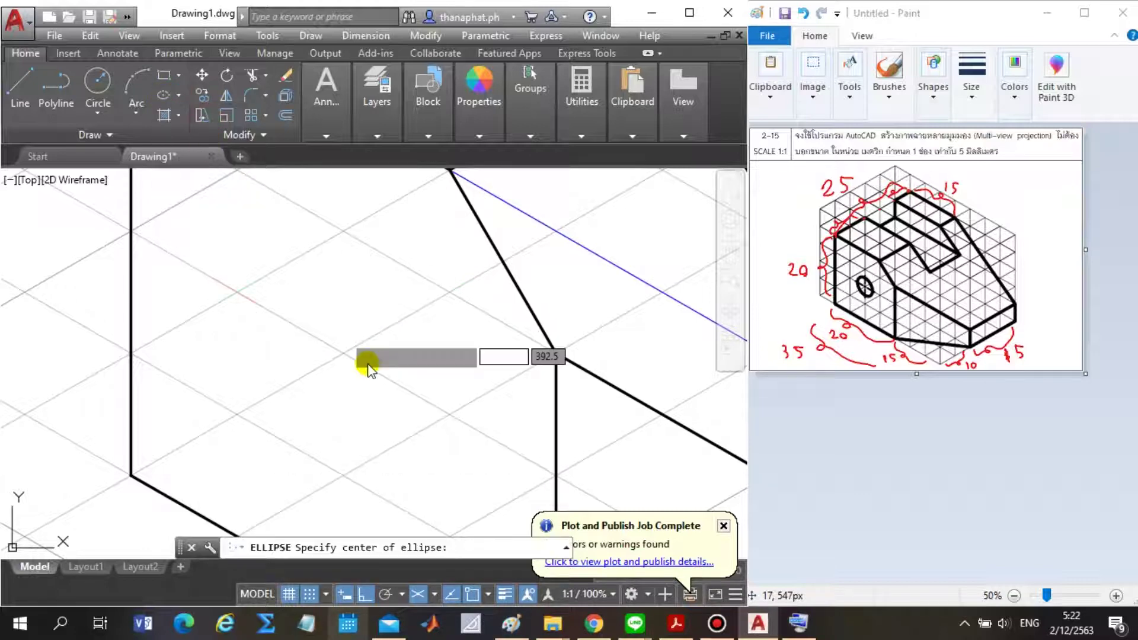
{"action": "key", "text": "Escape"}
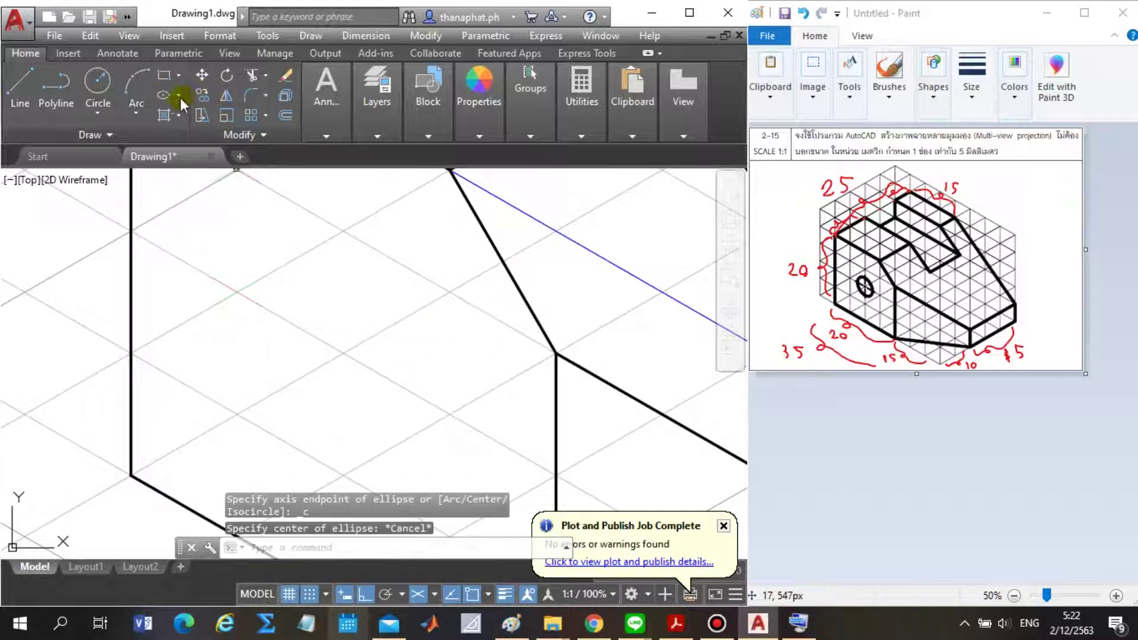
Start an Elliptical Arc from the Ellipse dropdown and switch it to Isocircle mode.
{"action": "left_click", "coordinate": [179, 96]}
{"action": "left_click", "coordinate": [177, 188]}
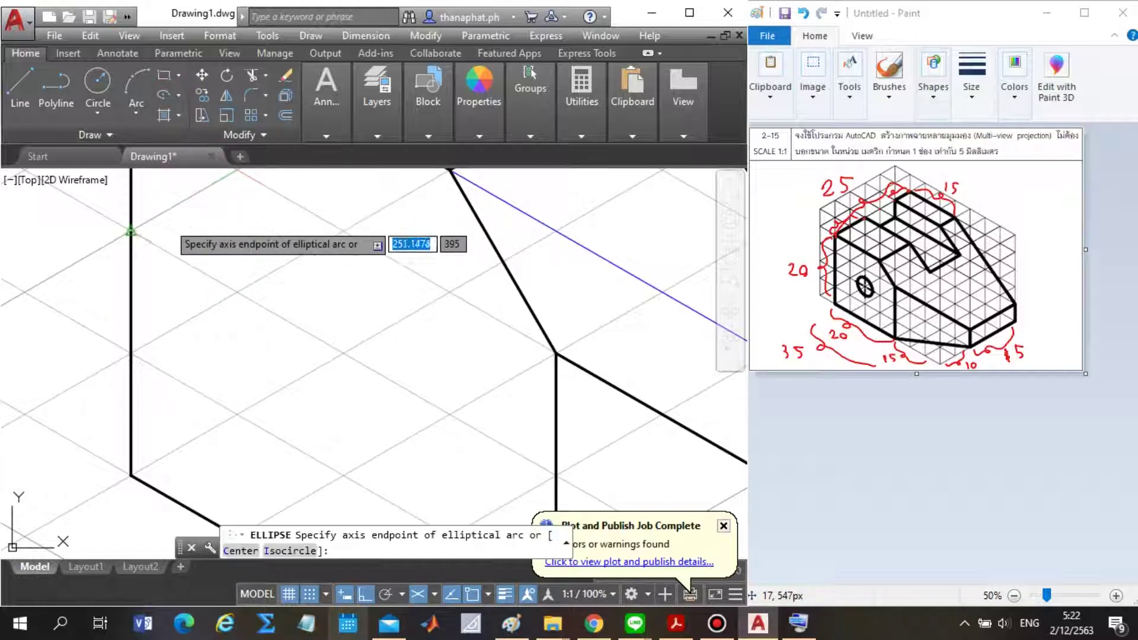
{"action": "key", "text": "Escape"}
{"action": "left_click", "coordinate": [178, 94]}
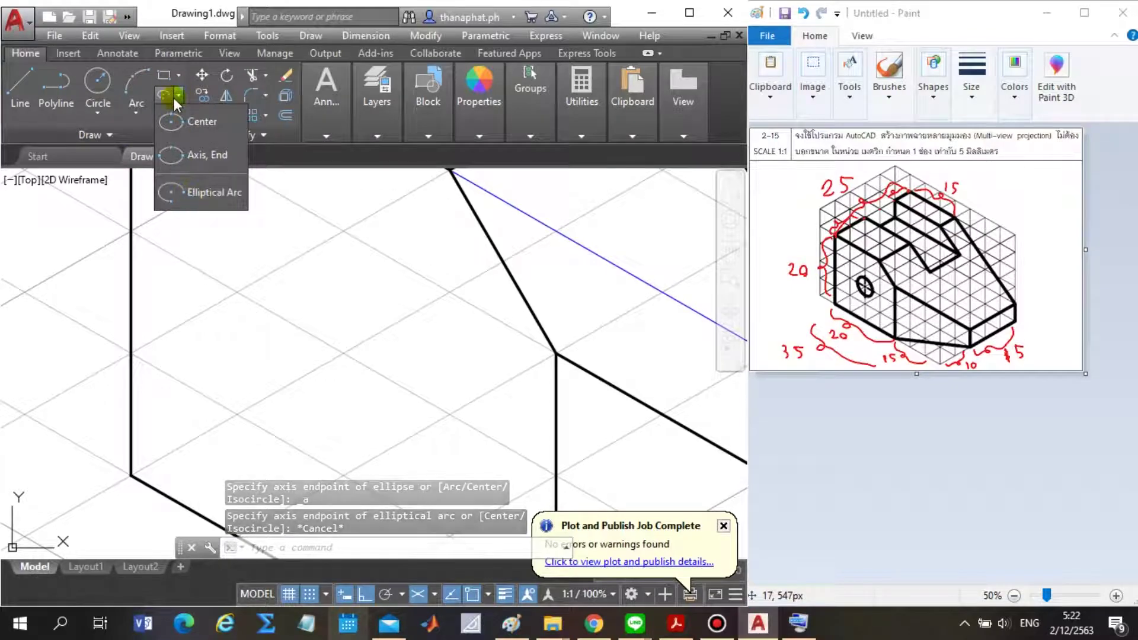
{"action": "left_click", "coordinate": [176, 95]}
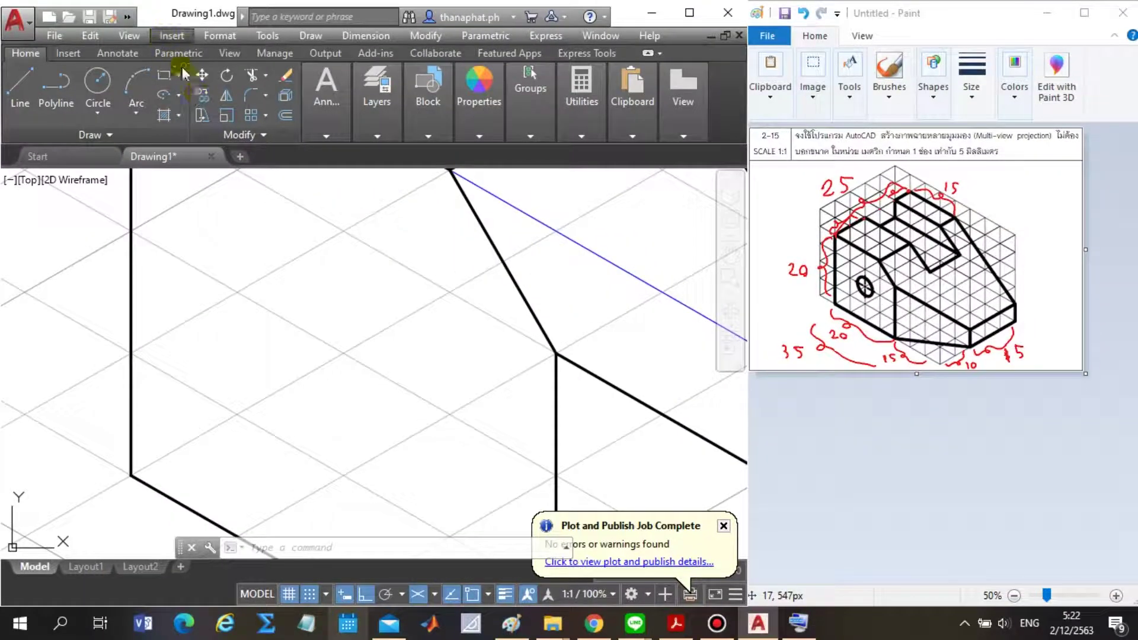
{"action": "left_click", "coordinate": [178, 98]}
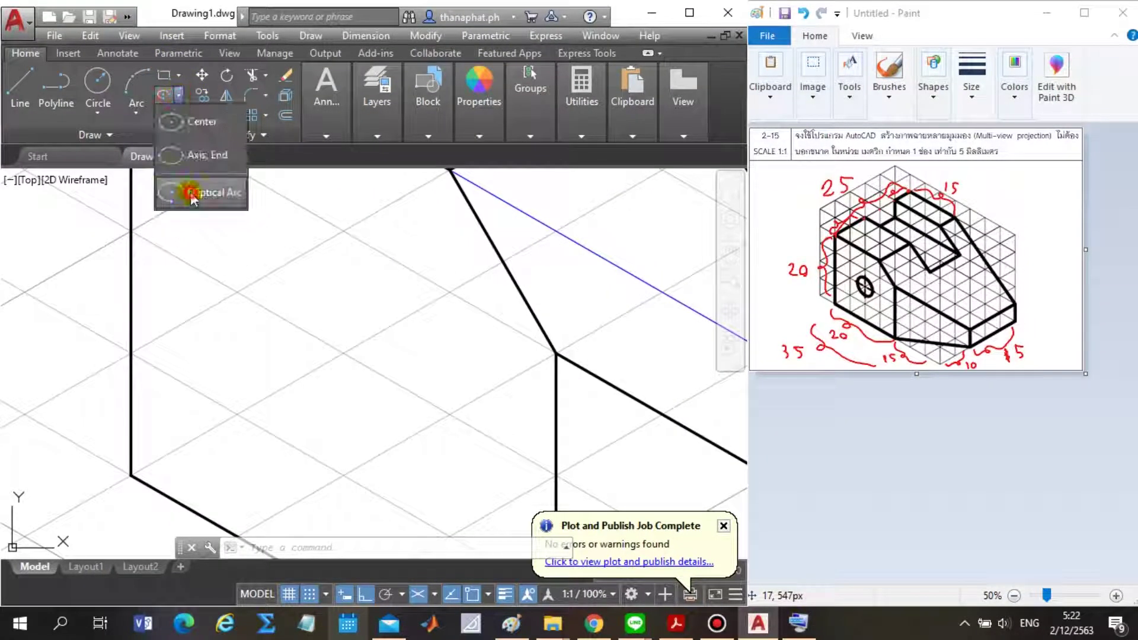
{"action": "left_click", "coordinate": [199, 190]}
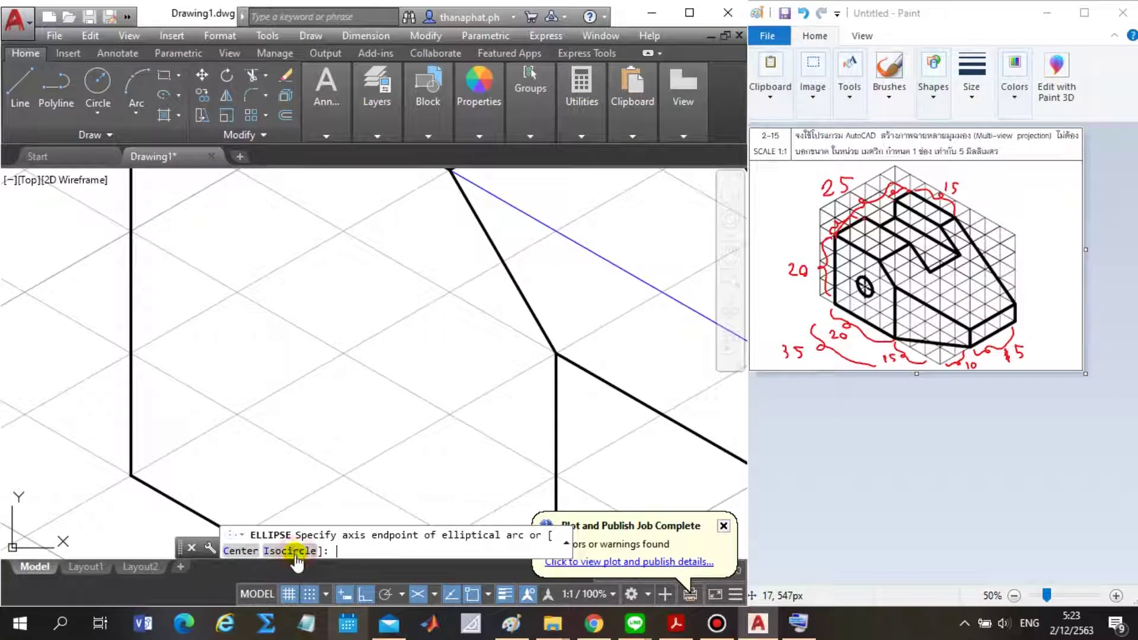
{"action": "left_click", "coordinate": [295, 551]}
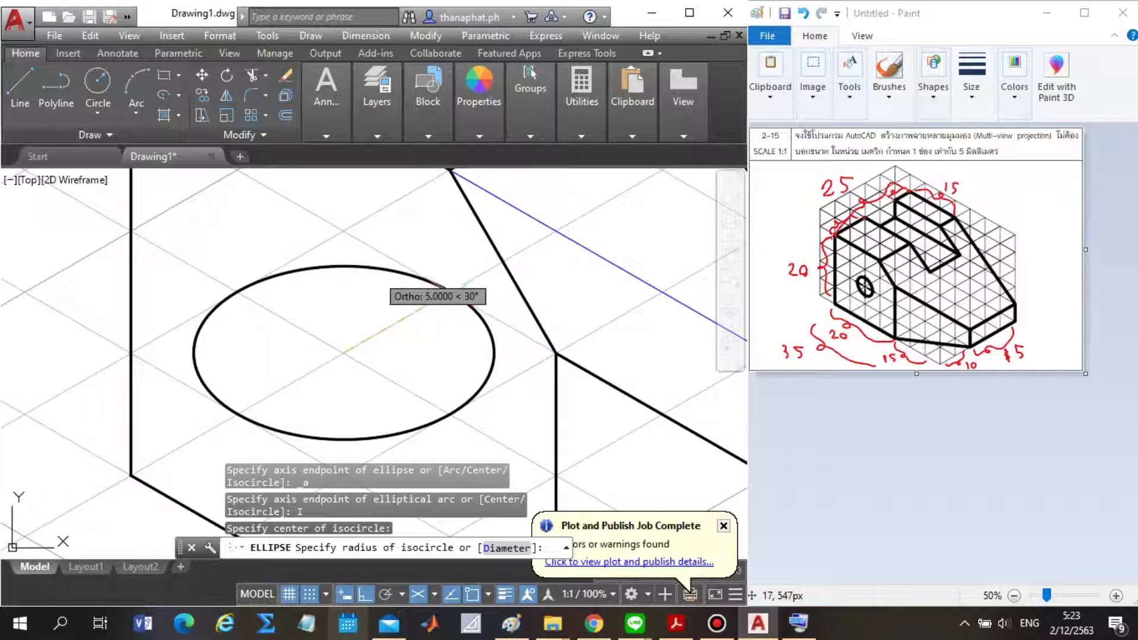
Switch to the left isoplane and try a radius-2 isocircle, then cancel the arc prompt.
{"action": "key", "text": "F5"}
{"action": "key", "text": "F5"}
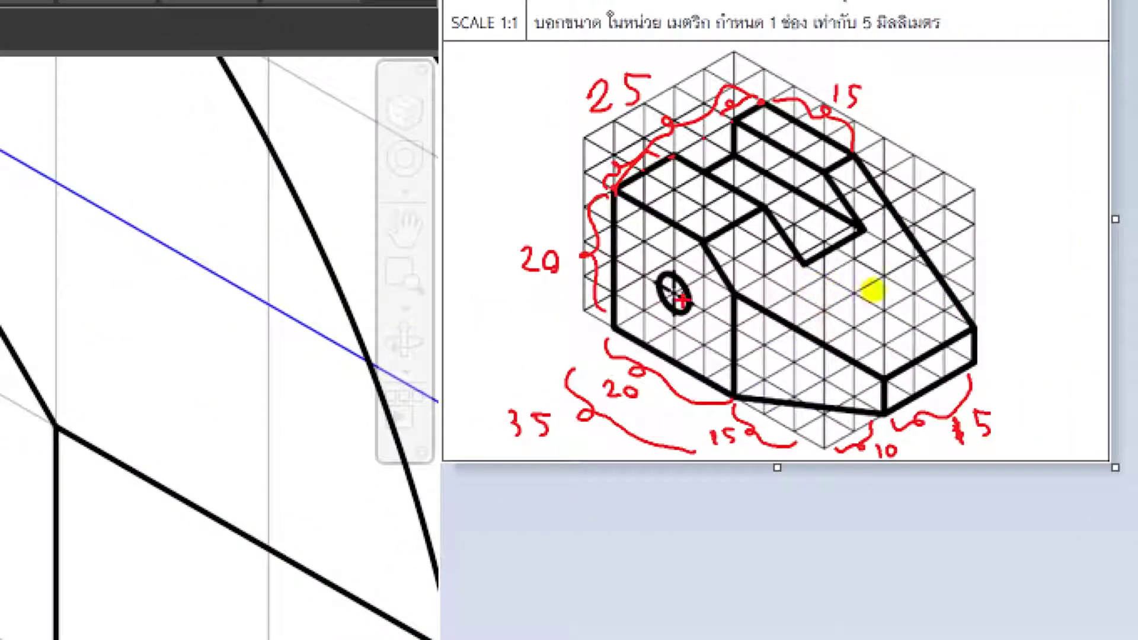
{"action": "left_click_drag", "start_coordinate": [811, 52], "coordinate": [1008, 25]}
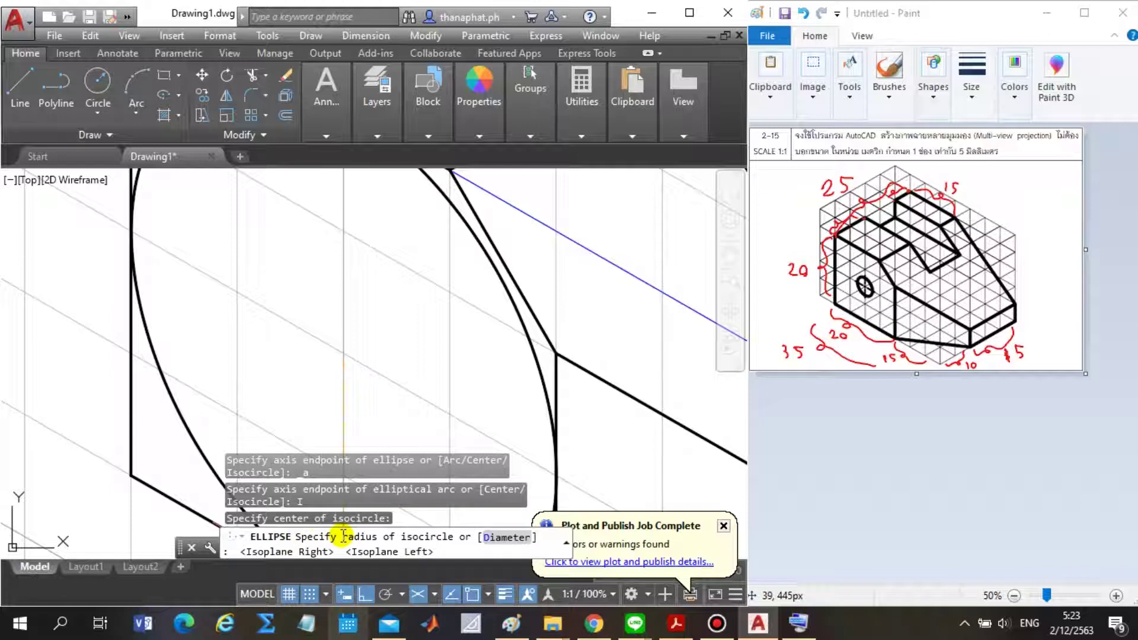
{"action": "left_click_drag", "start_coordinate": [271, 540], "coordinate": [328, 542]}
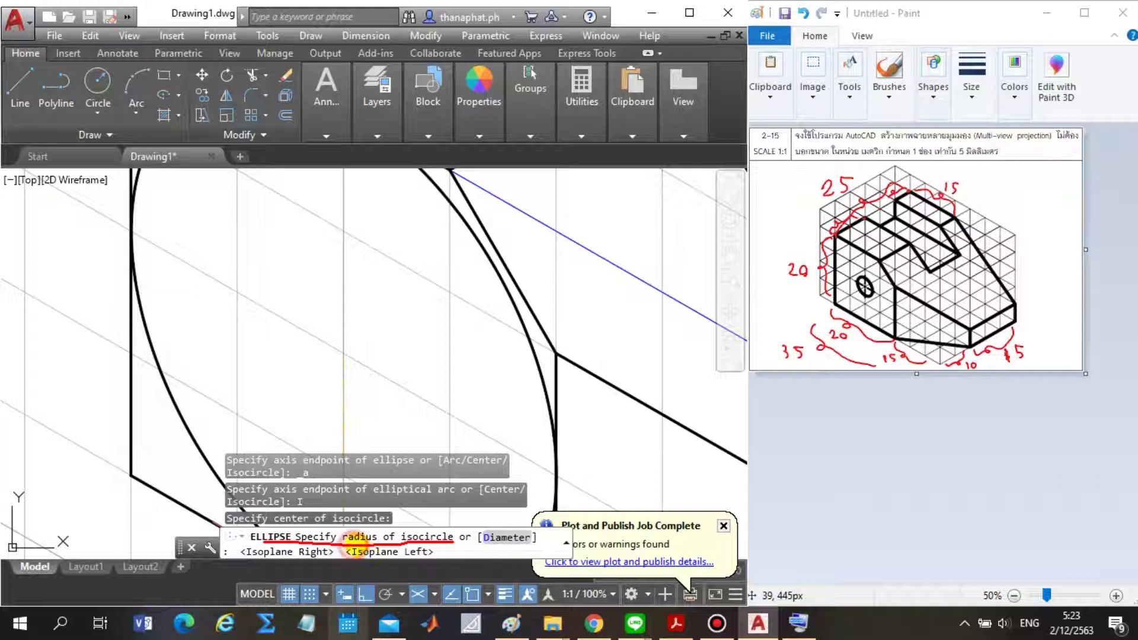
{"action": "left_click_drag", "start_coordinate": [402, 541], "coordinate": [446, 548]}
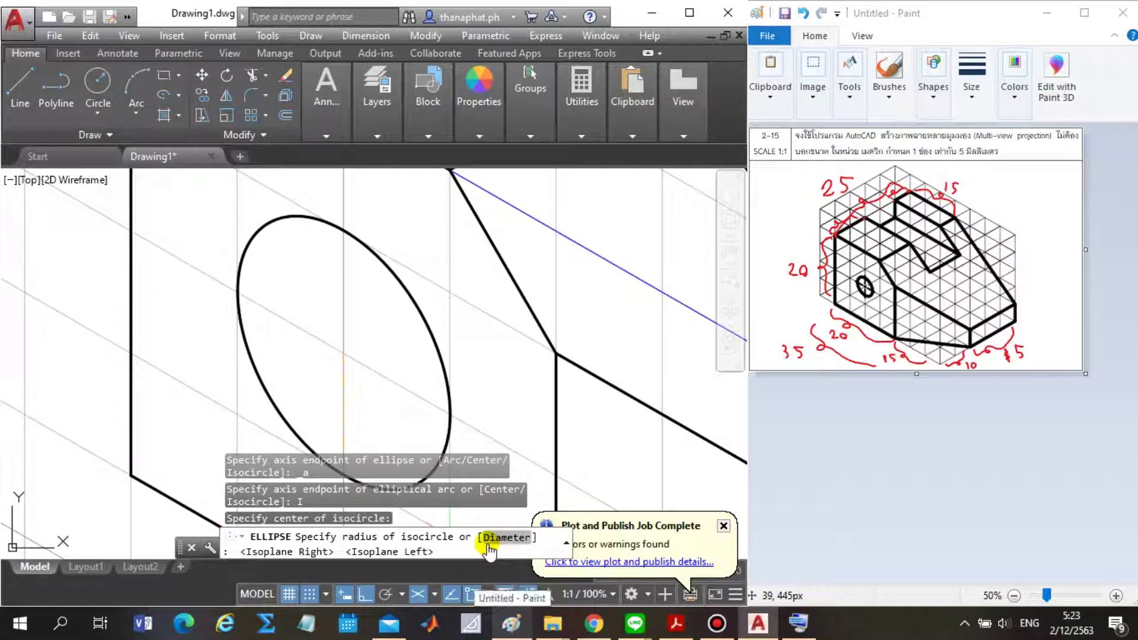
{"action": "left_click_drag", "start_coordinate": [473, 547], "coordinate": [505, 547]}
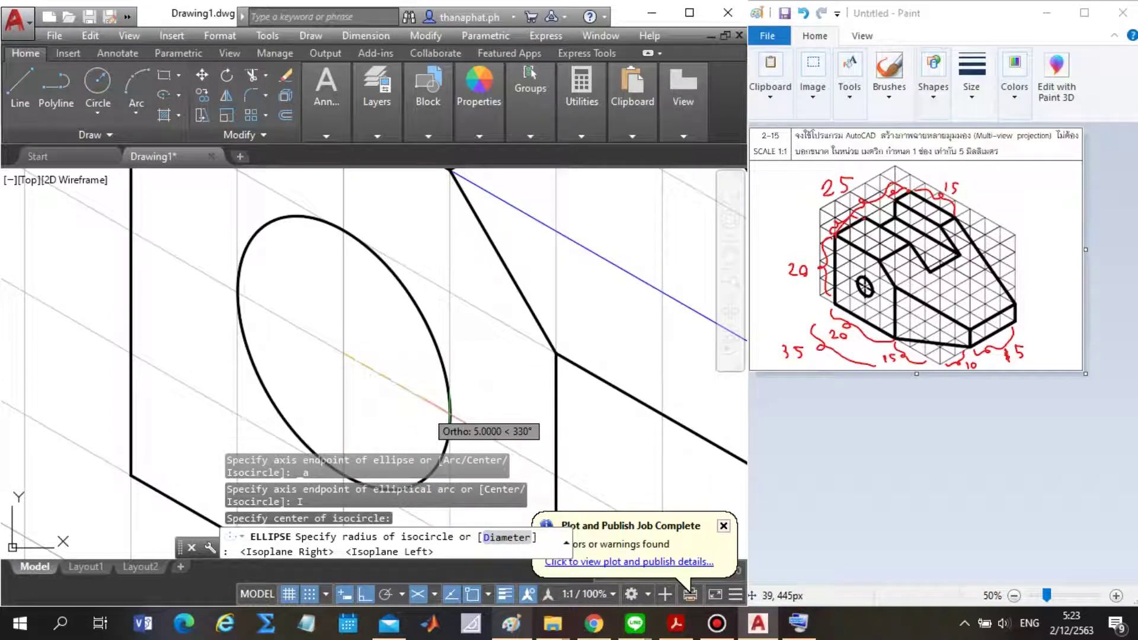
{"action": "type", "text": "2"}
{"action": "key", "text": "Return"}
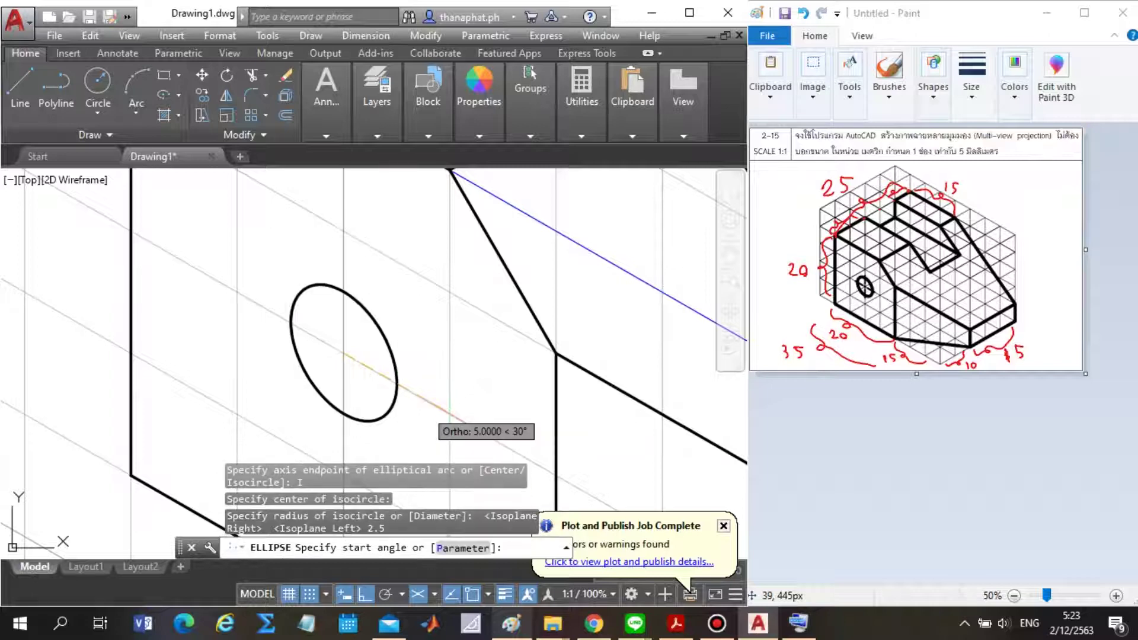
{"action": "key", "text": "Escape"}
{"action": "scroll", "coordinate": [320, 356], "scroll_direction": "down", "scroll_amount": 2}
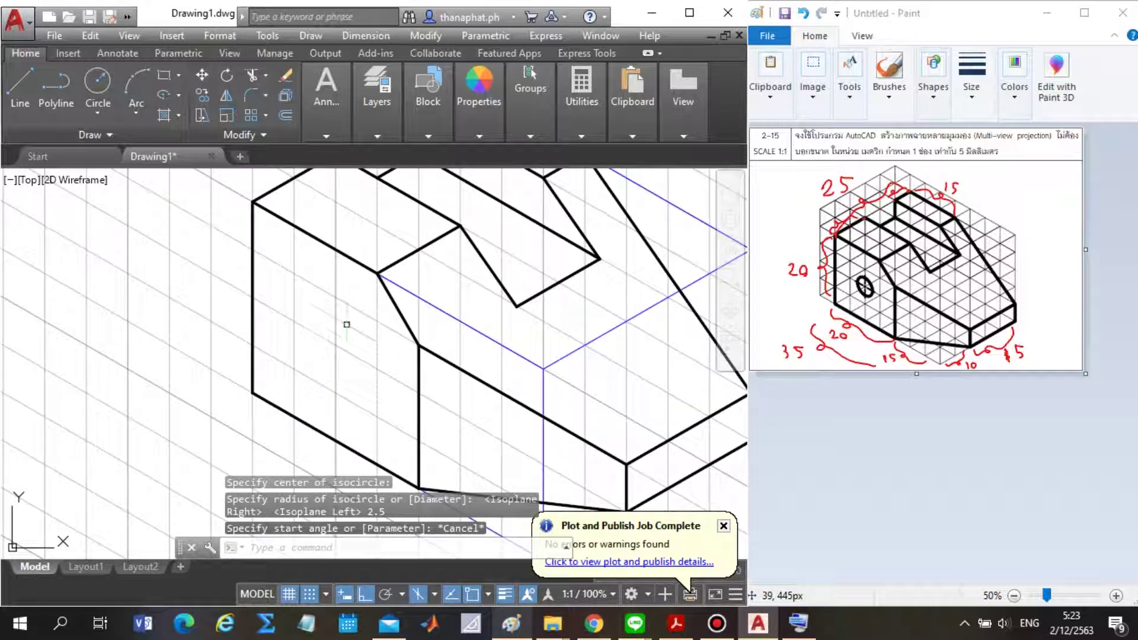
Draw a 2.5-radius isocircle centred on the block's left face.
{"action": "key", "text": "Return"}
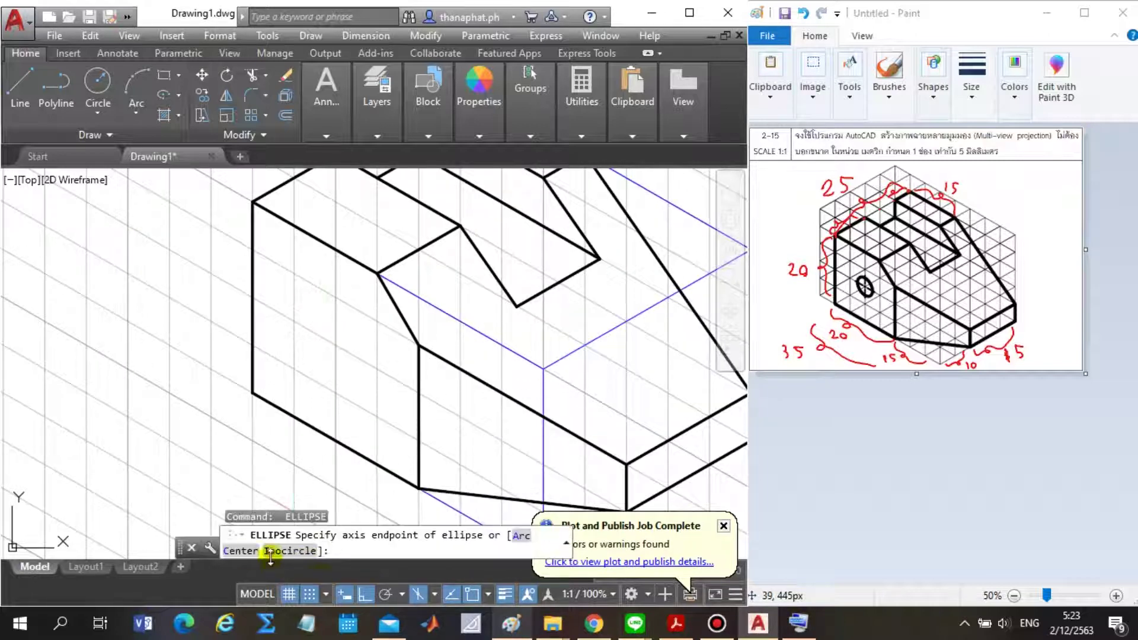
{"action": "left_click", "coordinate": [292, 550]}
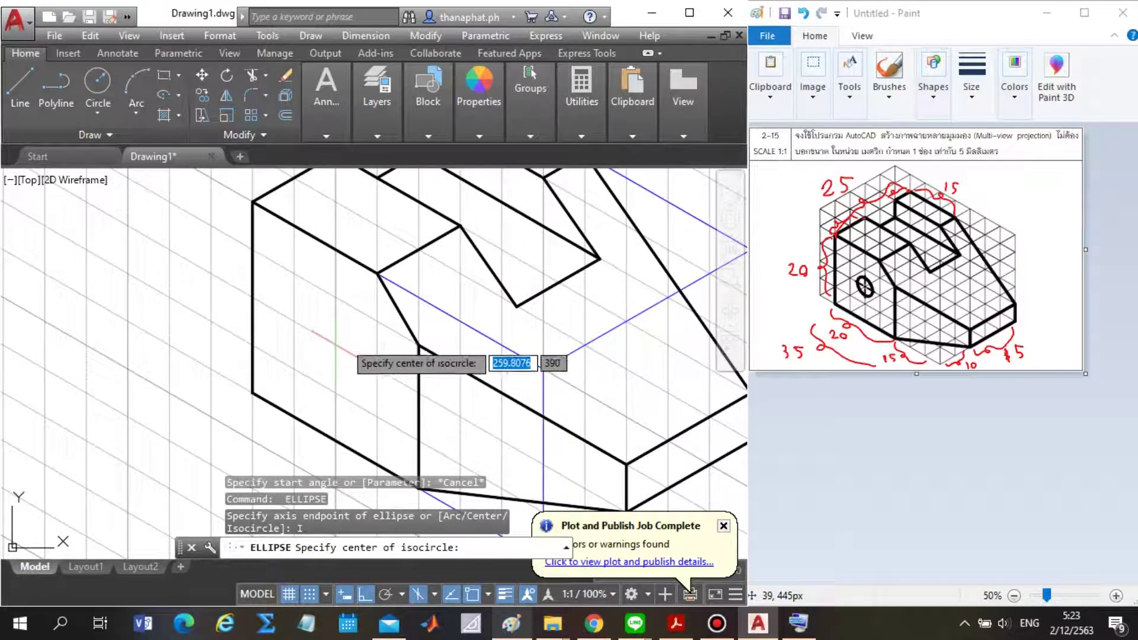
{"action": "left_click", "coordinate": [335, 344]}
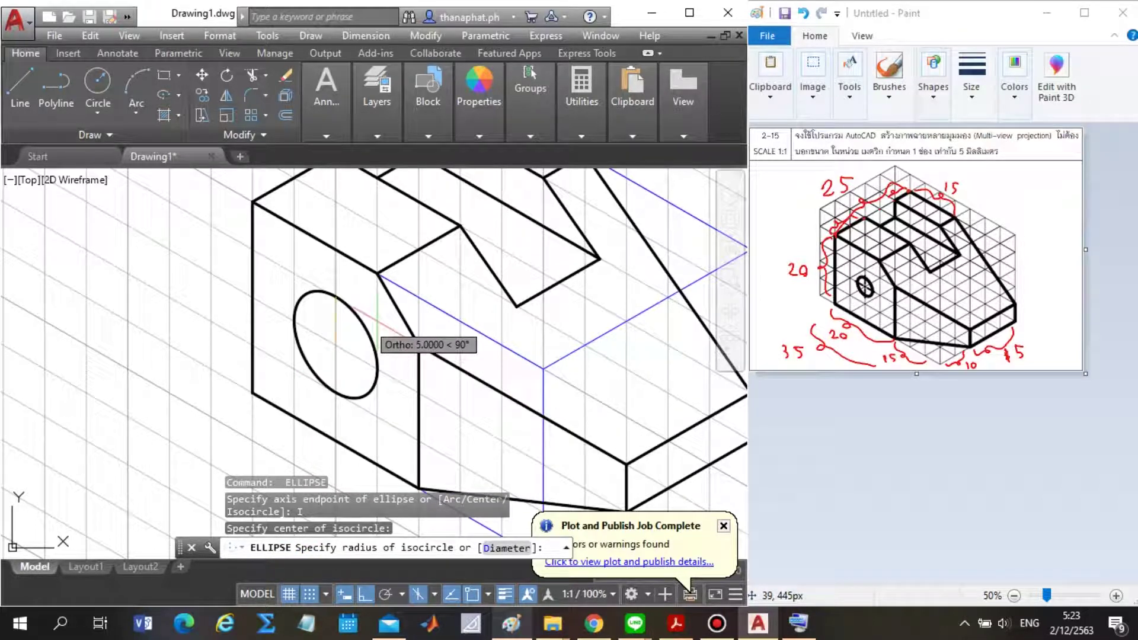
{"action": "type", "text": "2.5"}
{"action": "key", "text": "Return"}
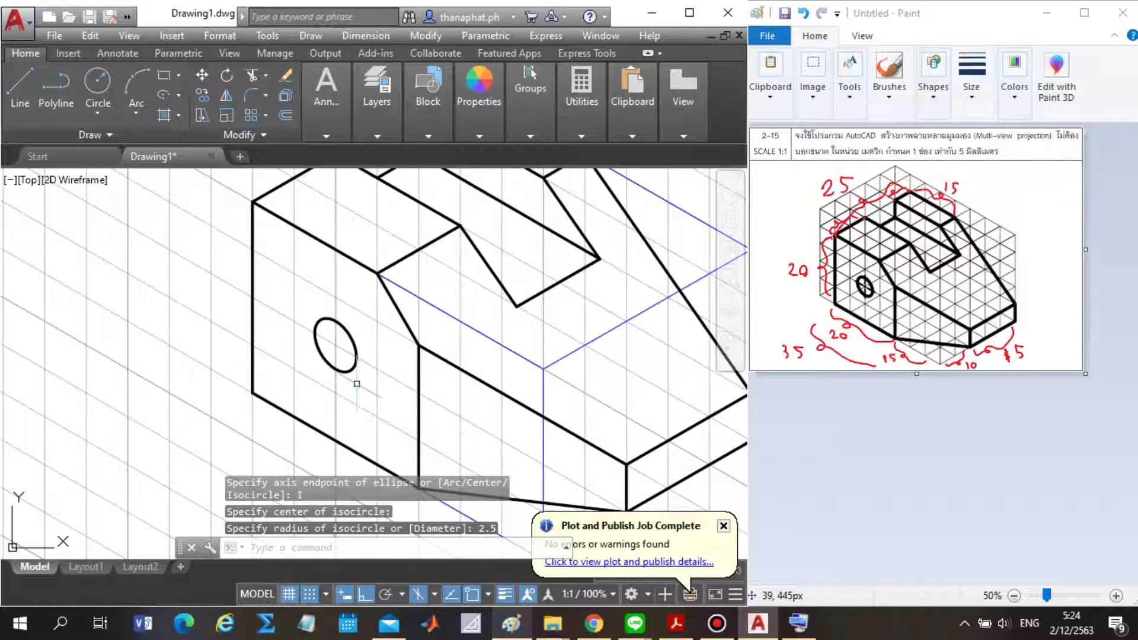
{"action": "scroll", "coordinate": [331, 415], "scroll_direction": "down", "scroll_amount": 2}
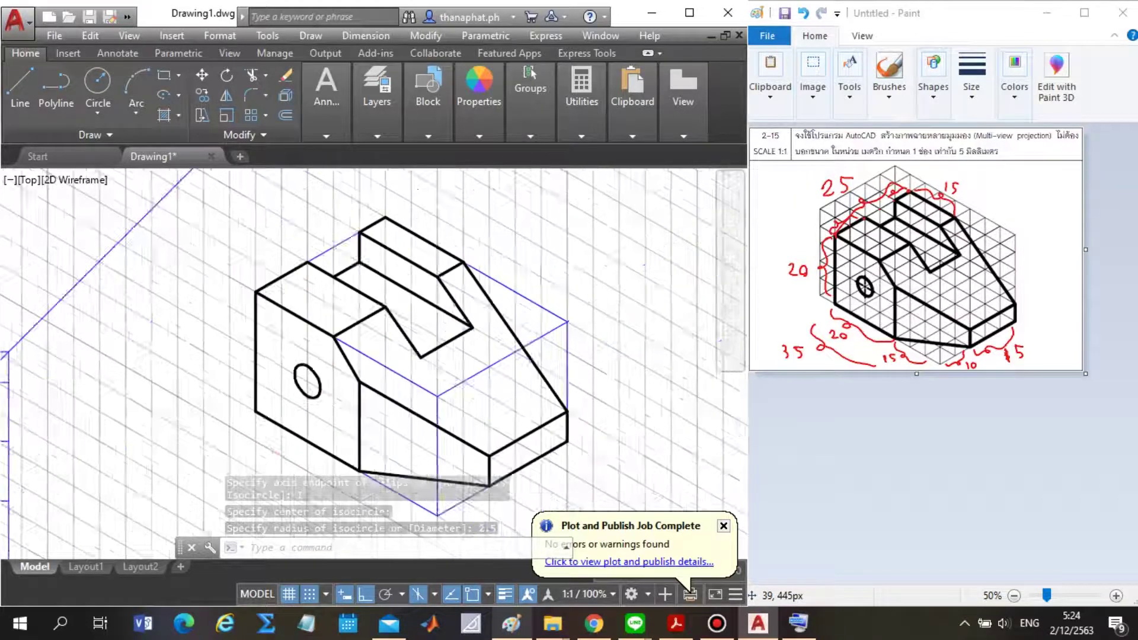
Make Center line the current layer from the Layers dropdown.
{"action": "scroll", "coordinate": [347, 497], "scroll_direction": "down", "scroll_amount": 2}
{"action": "scroll", "coordinate": [284, 421], "scroll_direction": "up", "scroll_amount": 3}
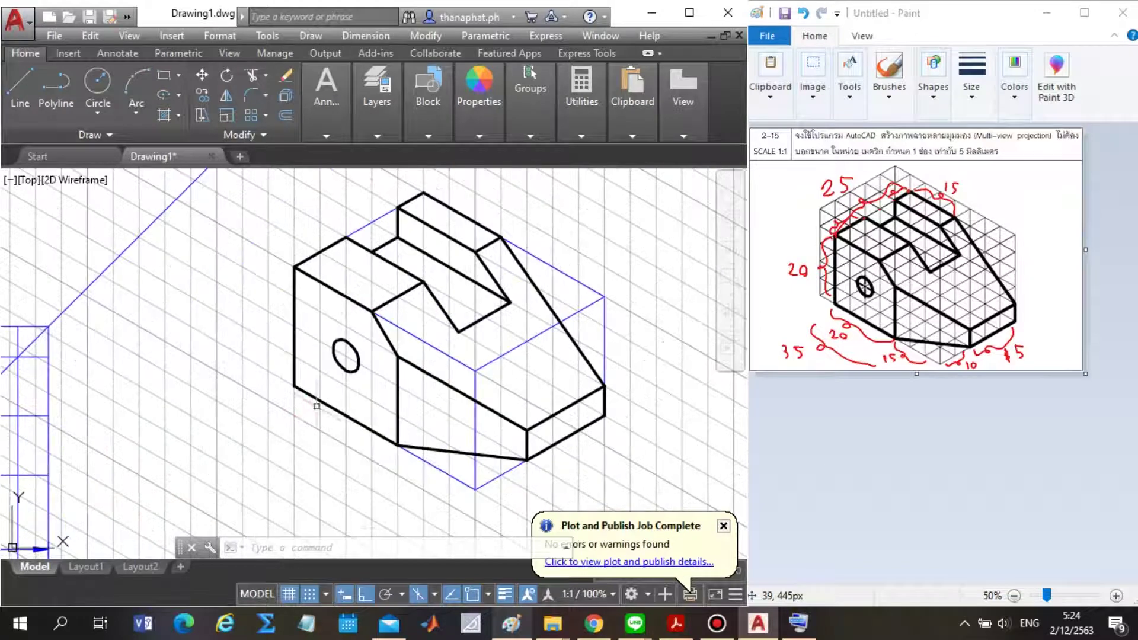
{"action": "scroll", "coordinate": [376, 366], "scroll_direction": "down", "scroll_amount": 3}
{"action": "scroll", "coordinate": [301, 457], "scroll_direction": "up", "scroll_amount": 2}
{"action": "scroll", "coordinate": [378, 341], "scroll_direction": "down", "scroll_amount": 2}
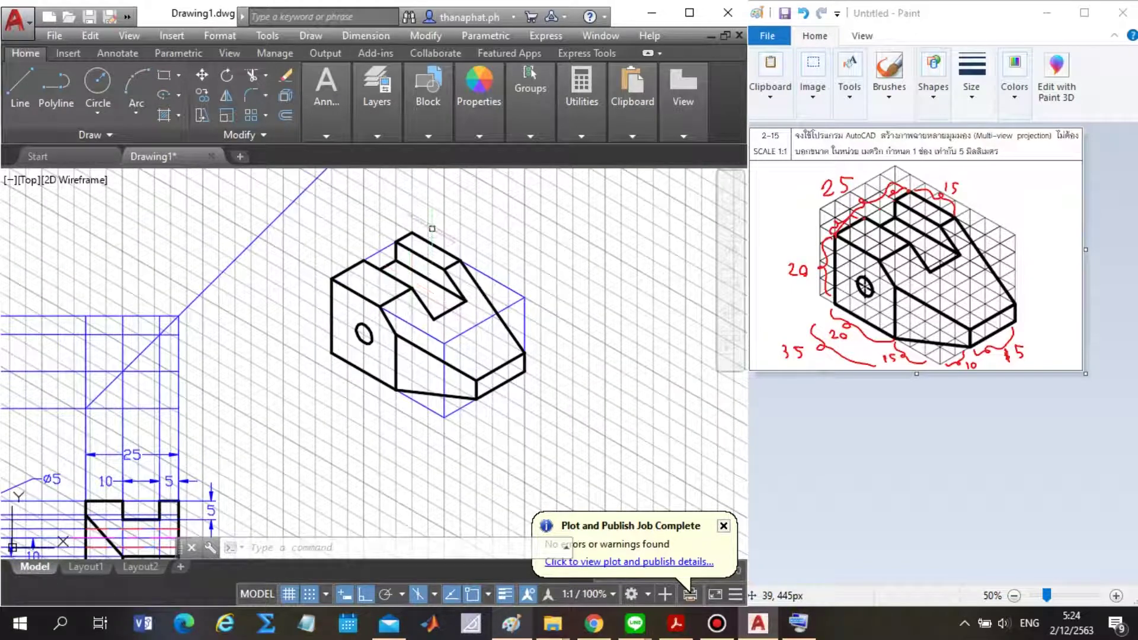
{"action": "scroll", "coordinate": [414, 249], "scroll_direction": "up", "scroll_amount": 2}
{"action": "left_click", "coordinate": [384, 133]}
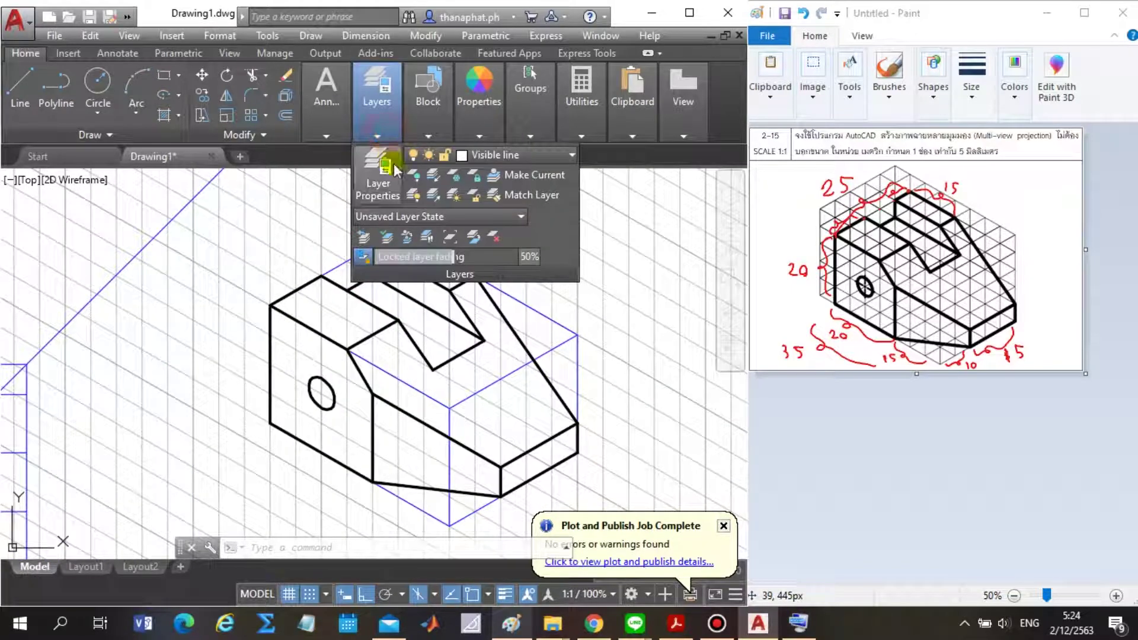
{"action": "left_click", "coordinate": [490, 155]}
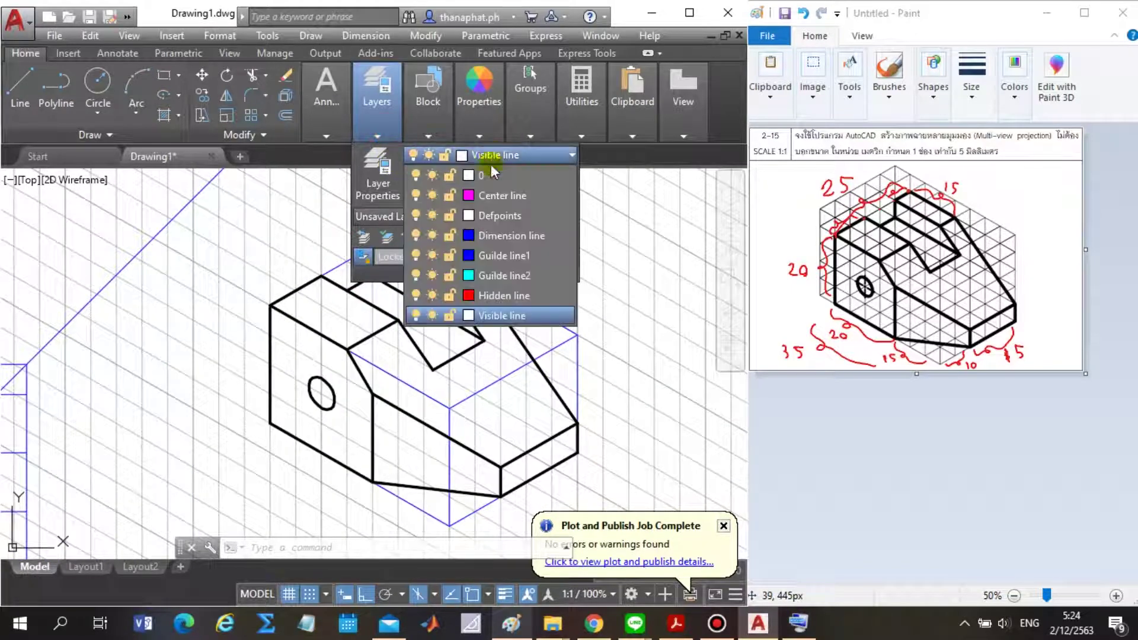
{"action": "left_click", "coordinate": [509, 197]}
{"action": "left_click", "coordinate": [19, 89]}
{"action": "scroll", "coordinate": [332, 402], "scroll_direction": "up", "scroll_amount": 5}
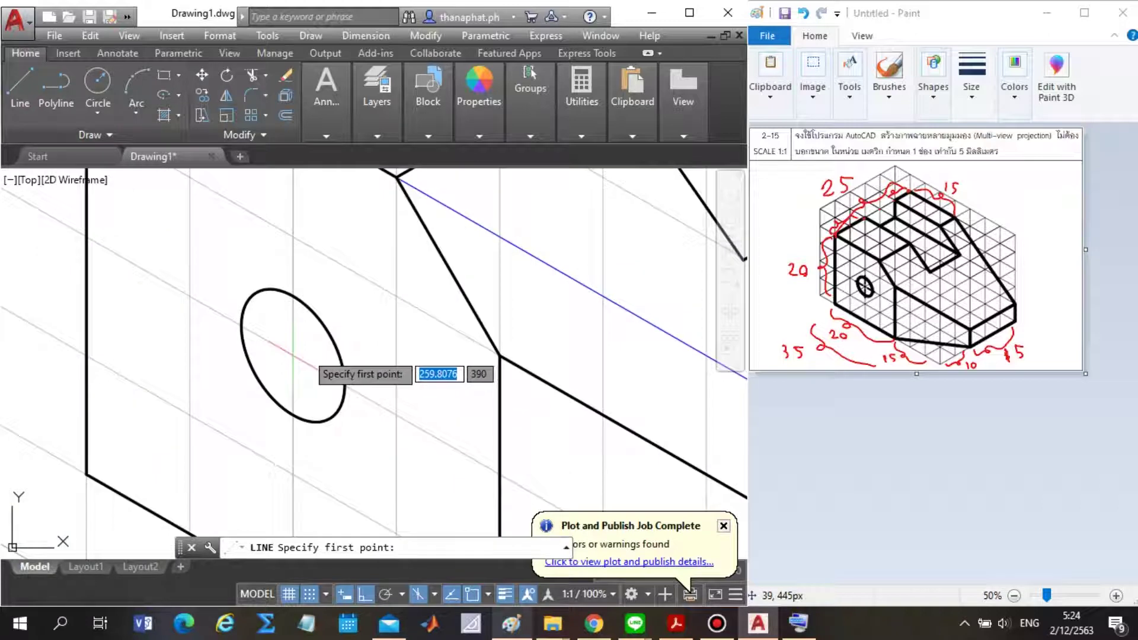
Turn off grid snap, enable Center object snap, and draw a short line from the hole centre.
{"action": "scroll", "coordinate": [298, 360], "scroll_direction": "up", "scroll_amount": 2}
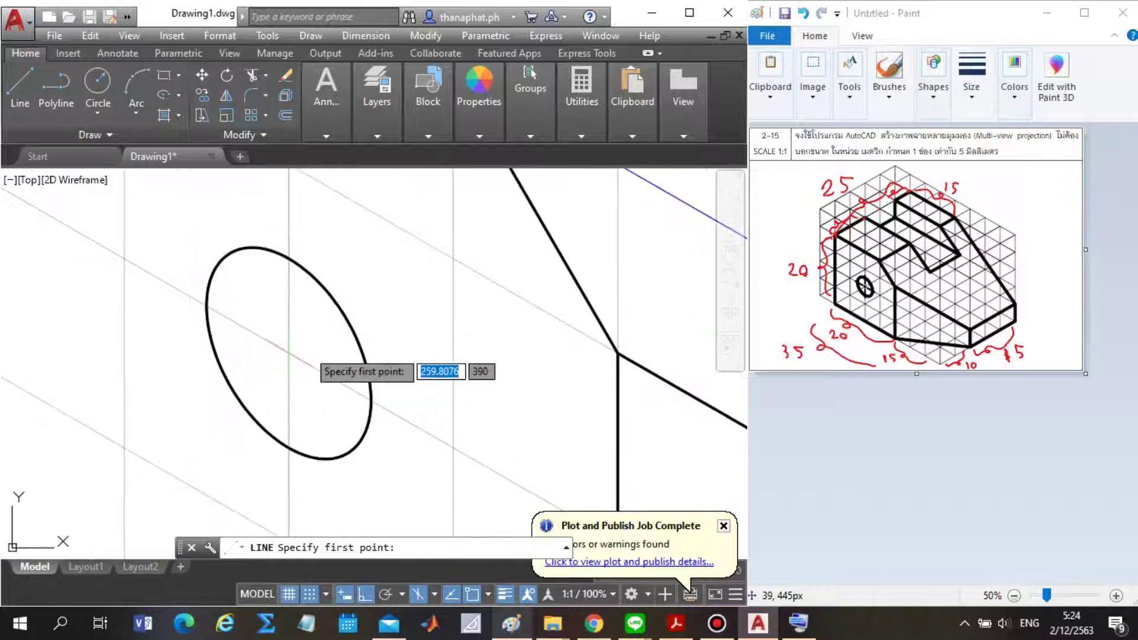
{"action": "left_click", "coordinate": [315, 596]}
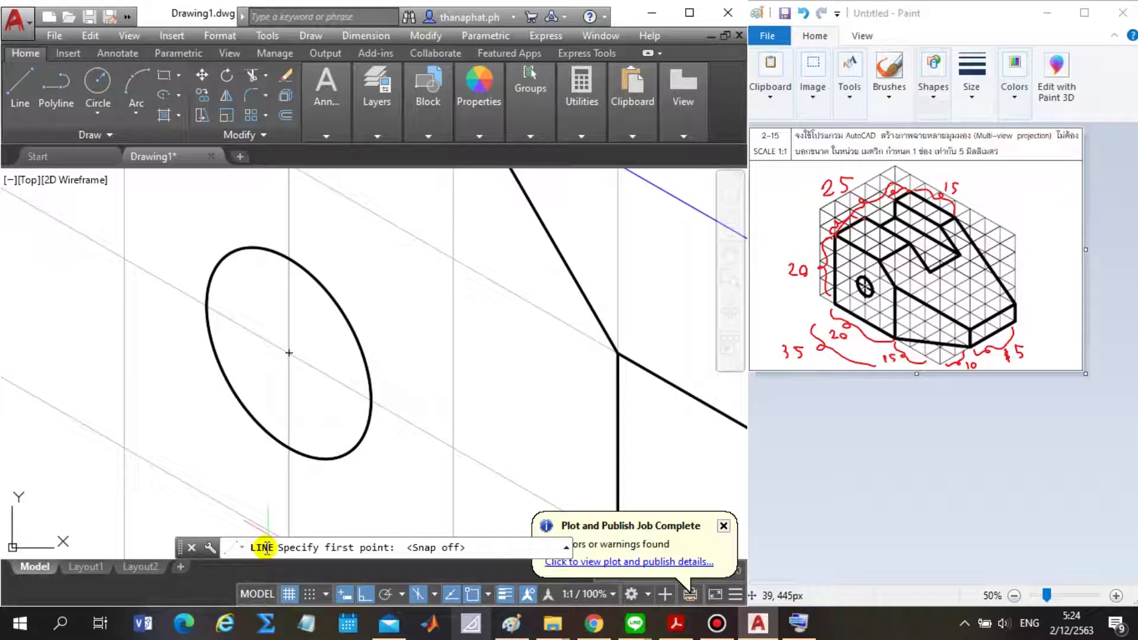
{"action": "left_click", "coordinate": [487, 598]}
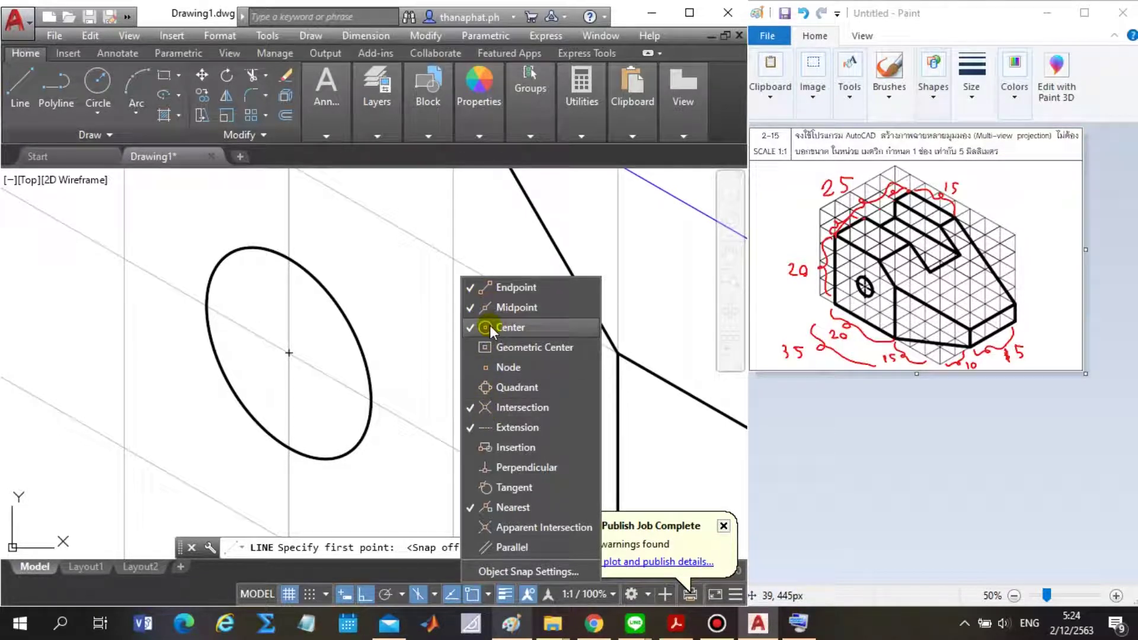
{"action": "left_click", "coordinate": [187, 25]}
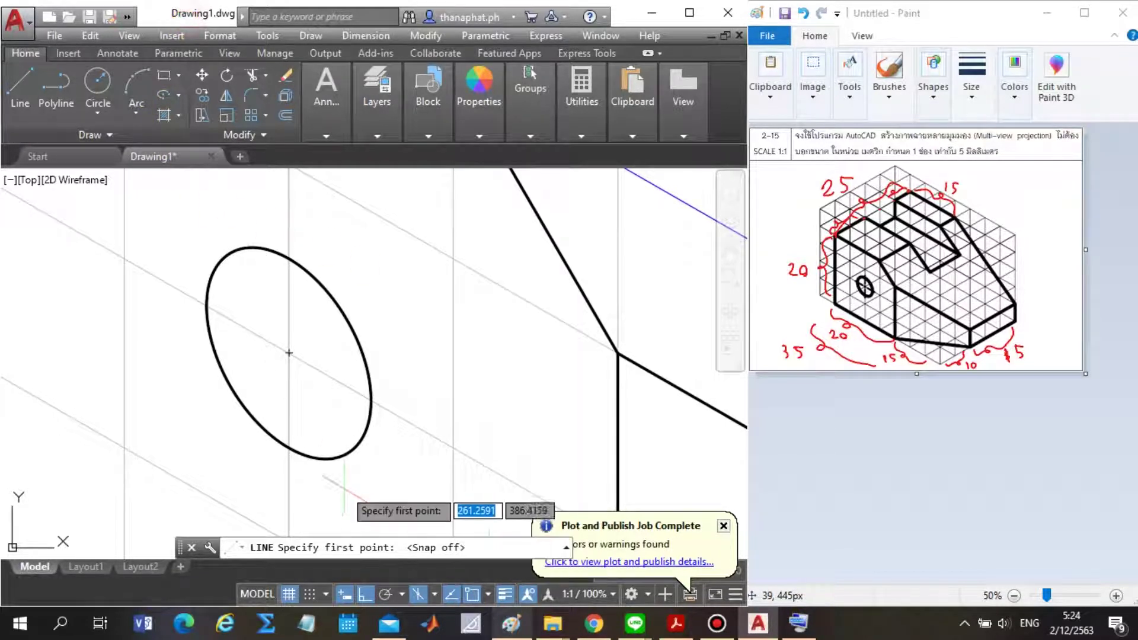
{"action": "scroll", "coordinate": [344, 379], "scroll_direction": "up", "scroll_amount": 2}
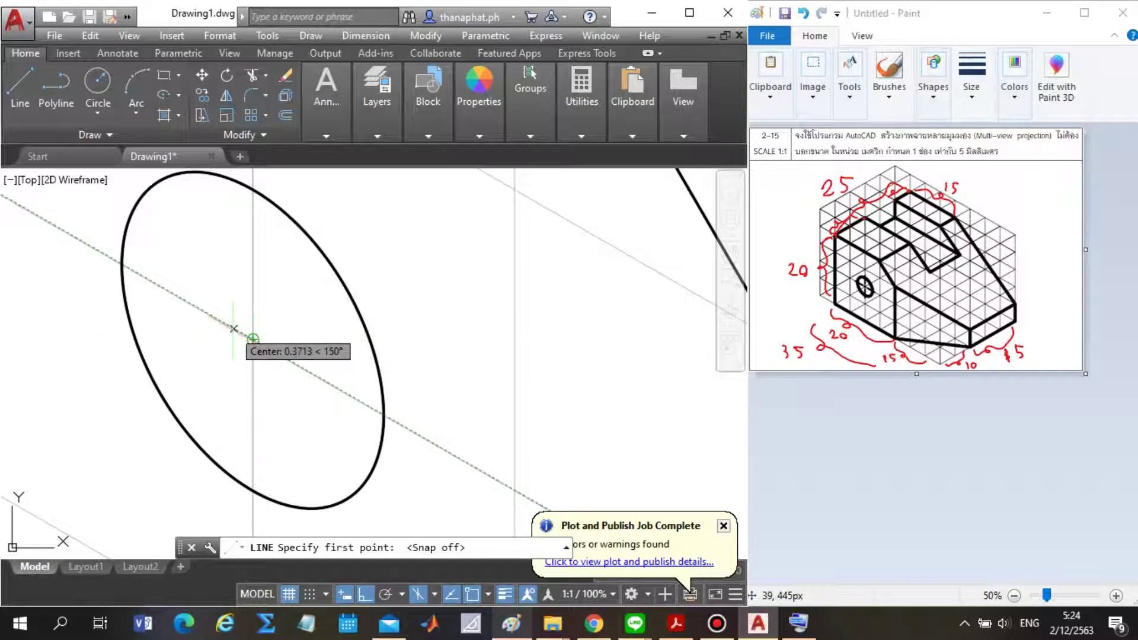
{"action": "left_click", "coordinate": [233, 328]}
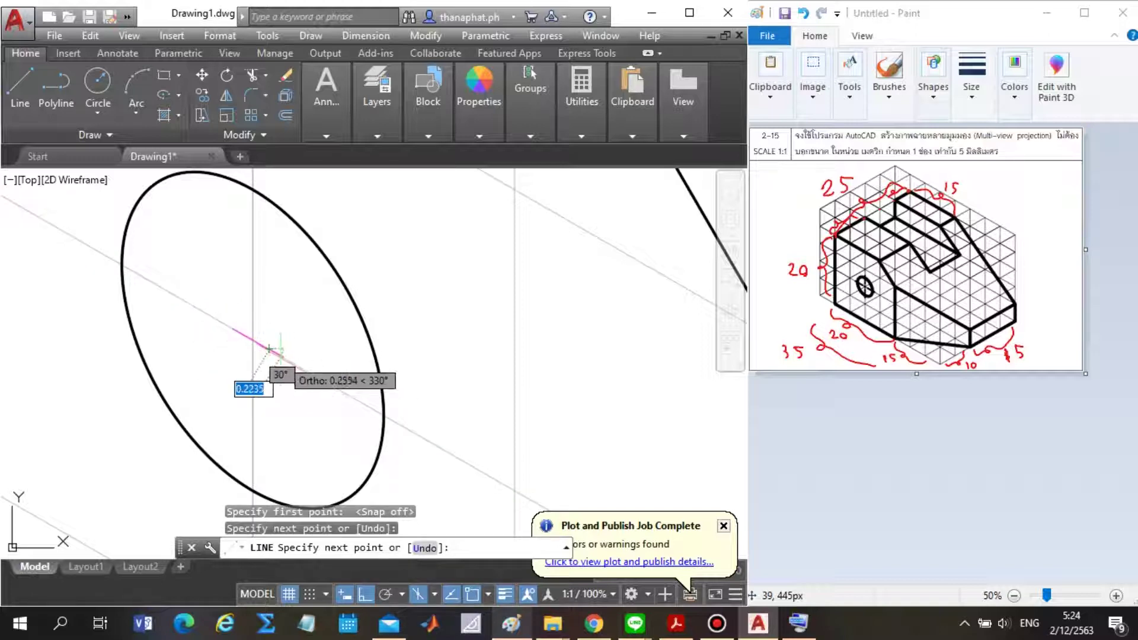
{"action": "key", "text": "Escape"}
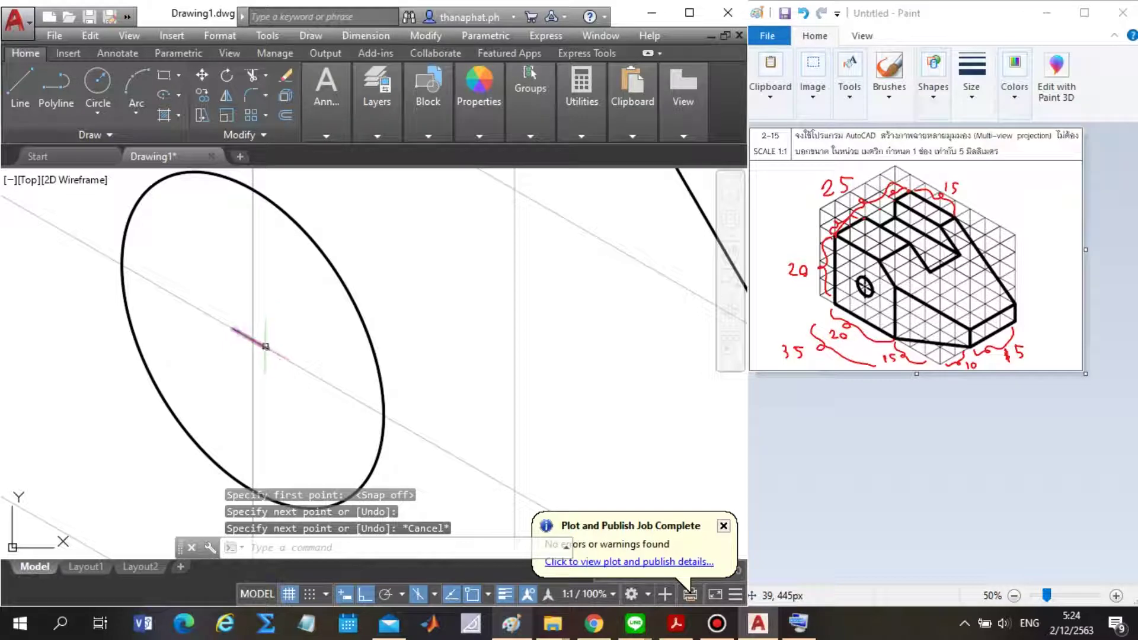
{"action": "left_click", "coordinate": [267, 347]}
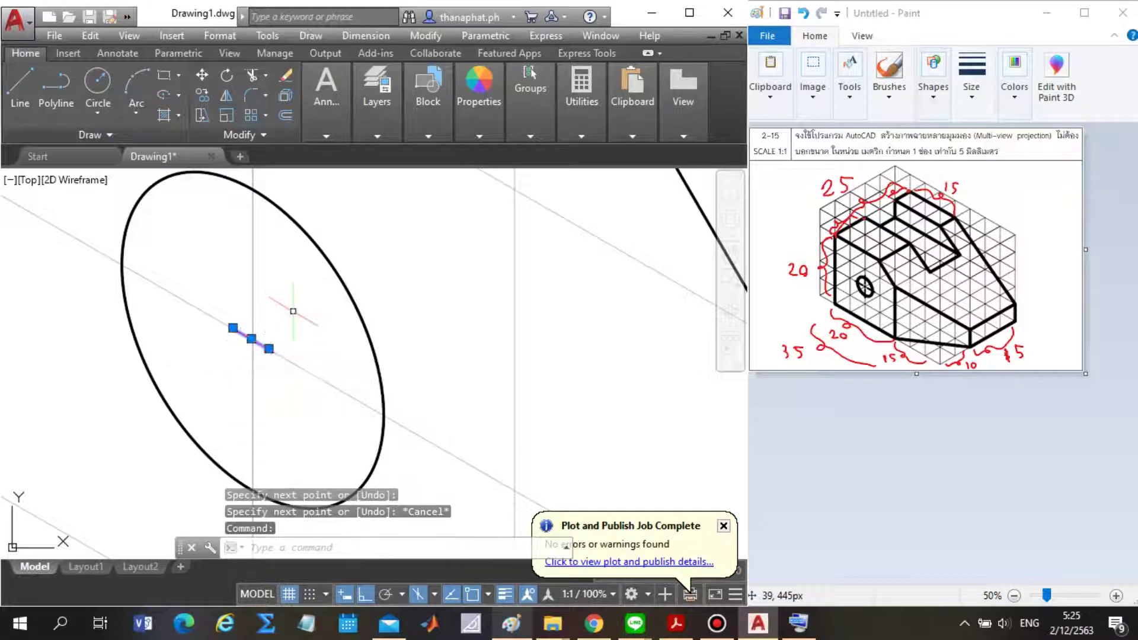
Delete the short magenta line at the hole centre.
{"action": "key", "text": "Escape"}
{"action": "left_click", "coordinate": [271, 348]}
{"action": "left_click", "coordinate": [231, 369]}
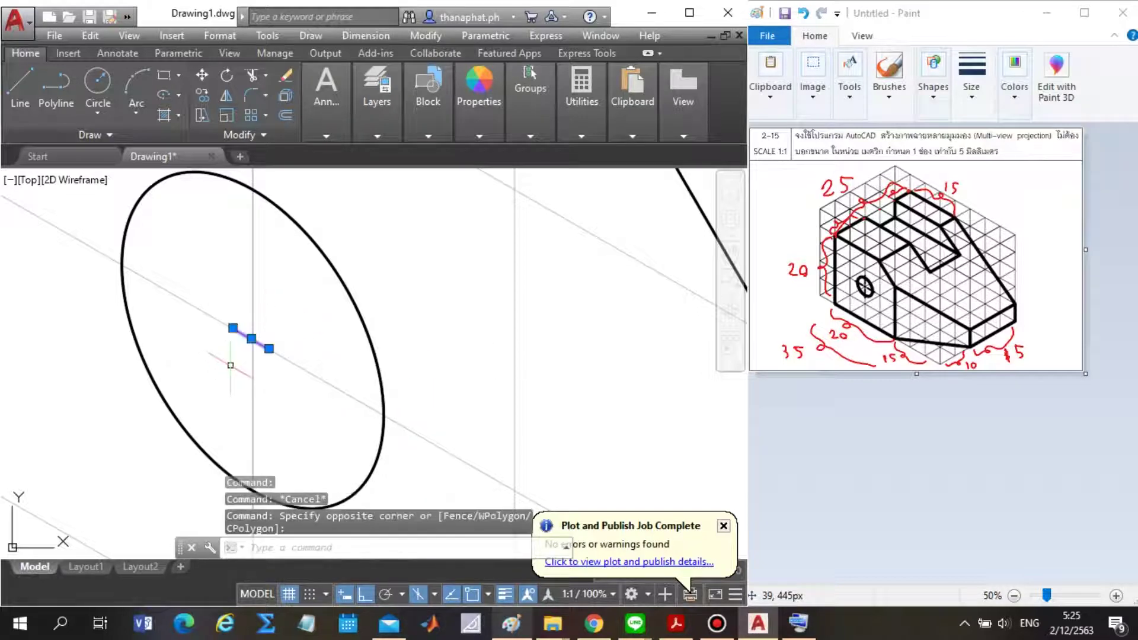
{"action": "key", "text": "Delete"}
Draw a 1-unit slanted centre line from the isocircle centre.
{"action": "left_click", "coordinate": [24, 86]}
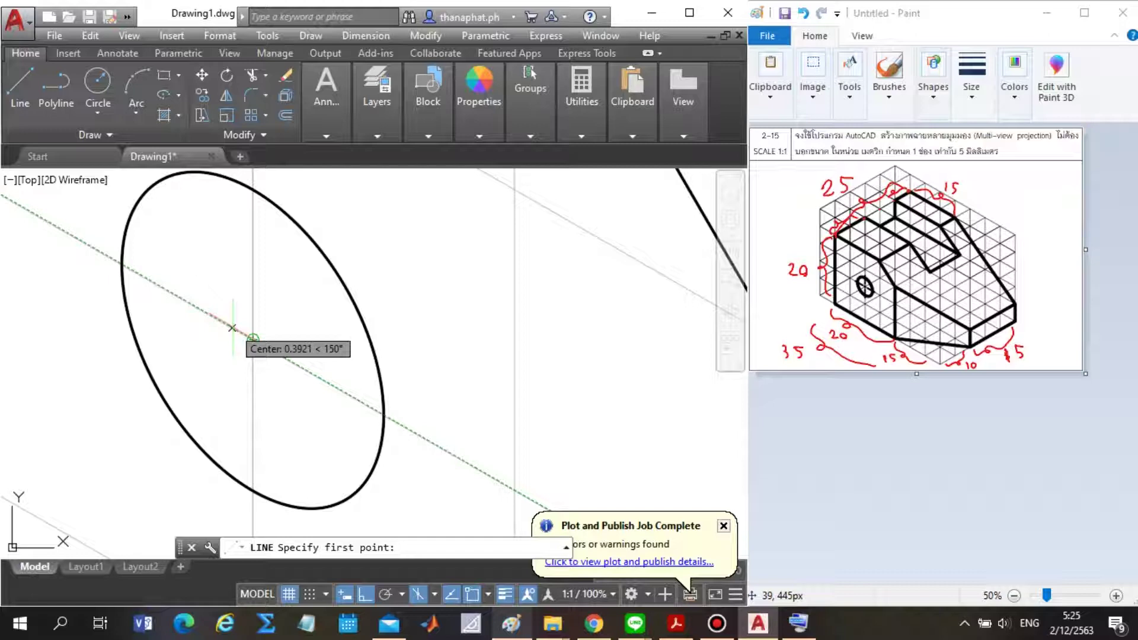
{"action": "left_click", "coordinate": [232, 328]}
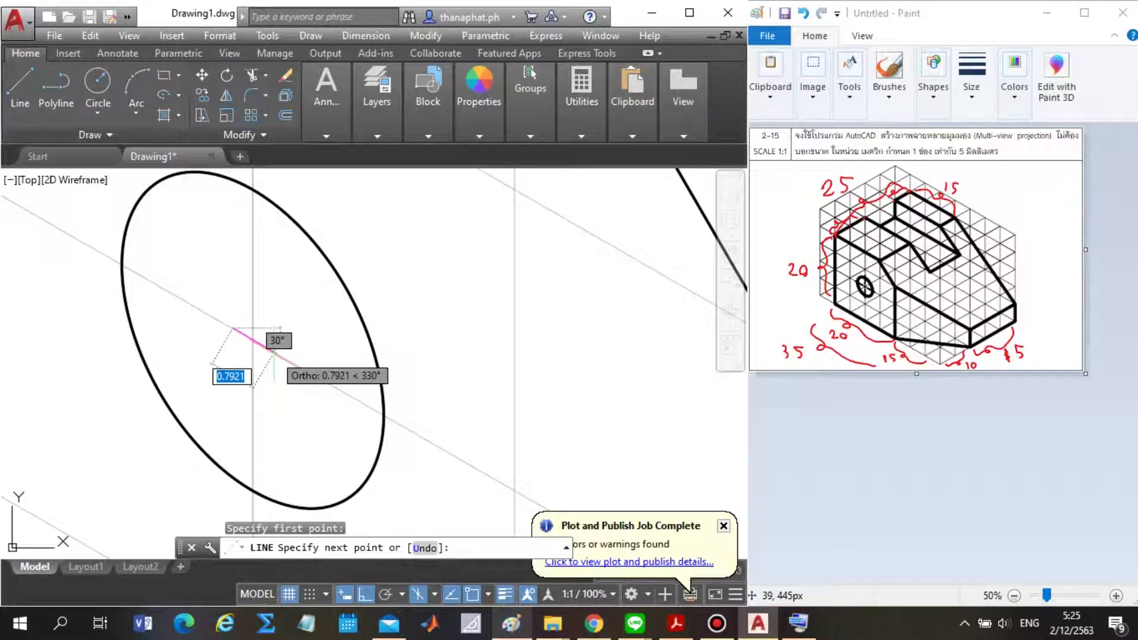
{"action": "left_click_drag", "start_coordinate": [259, 409], "coordinate": [254, 401]}
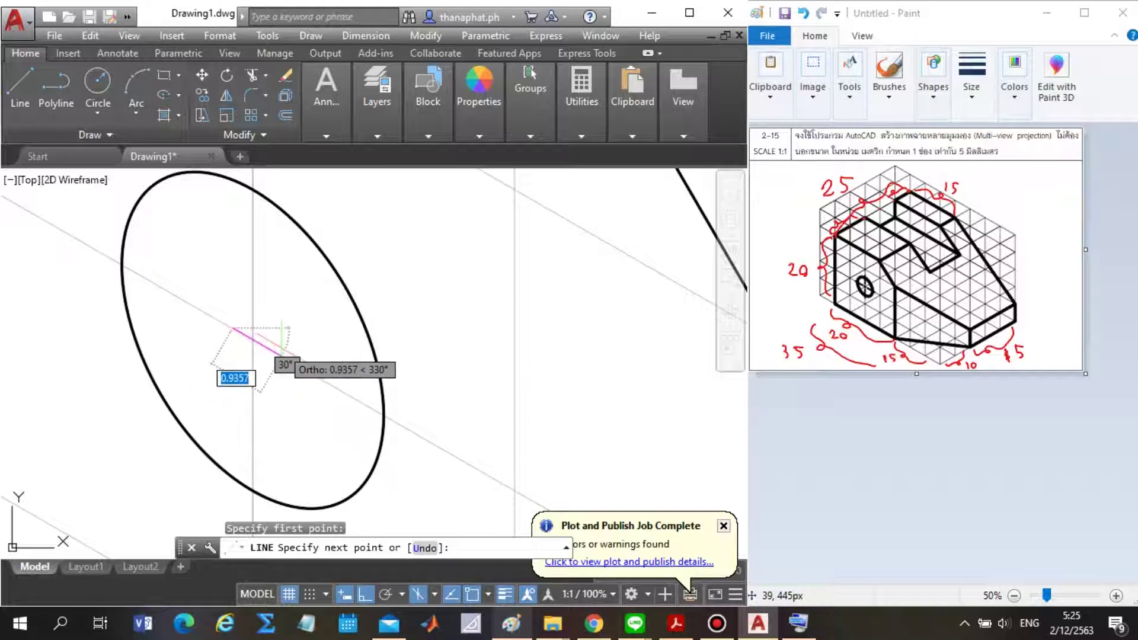
{"action": "type", "text": "1"}
{"action": "key", "text": "Return"}
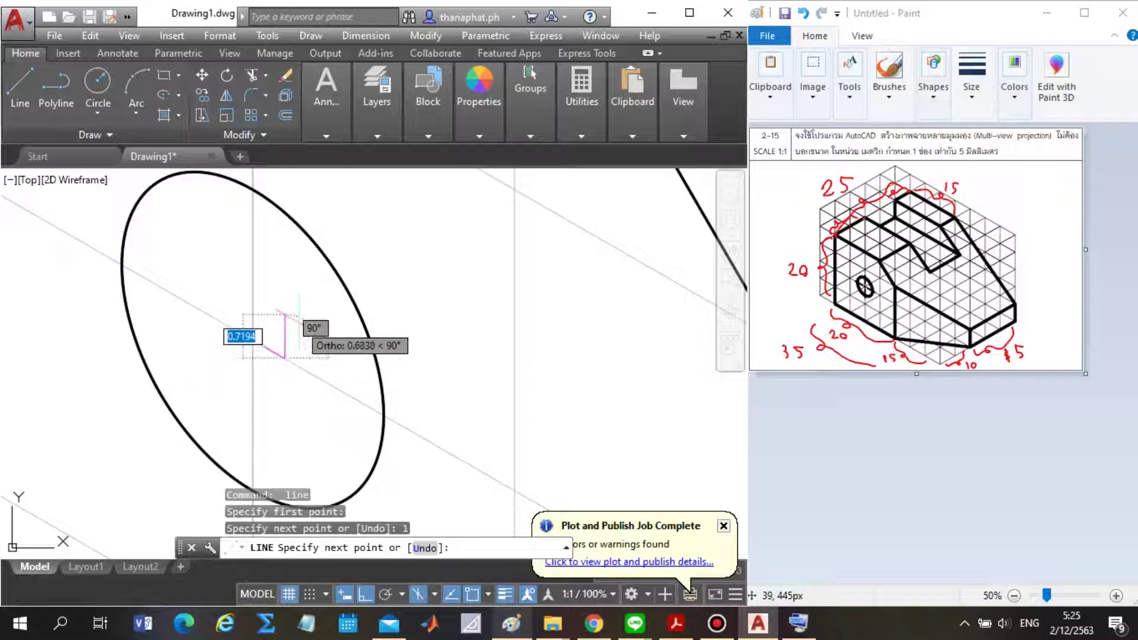
{"action": "key", "text": "Escape"}
{"action": "scroll", "coordinate": [273, 319], "scroll_direction": "up", "scroll_amount": 2}
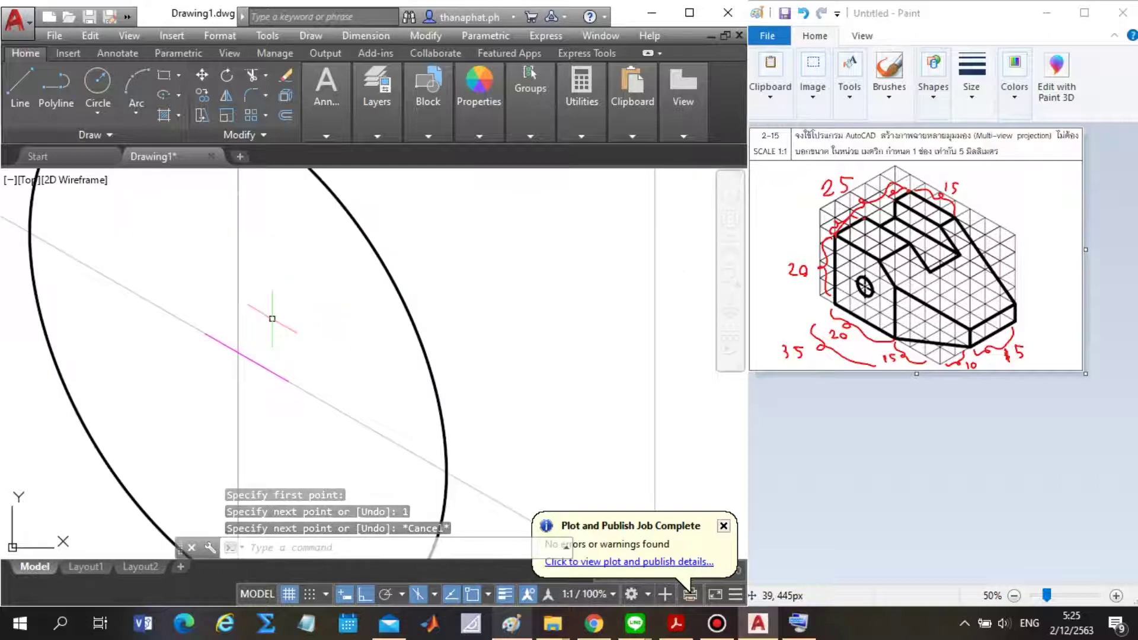
Draw a 1-unit vertical centre line from the hole centre.
{"action": "key", "text": "Return"}
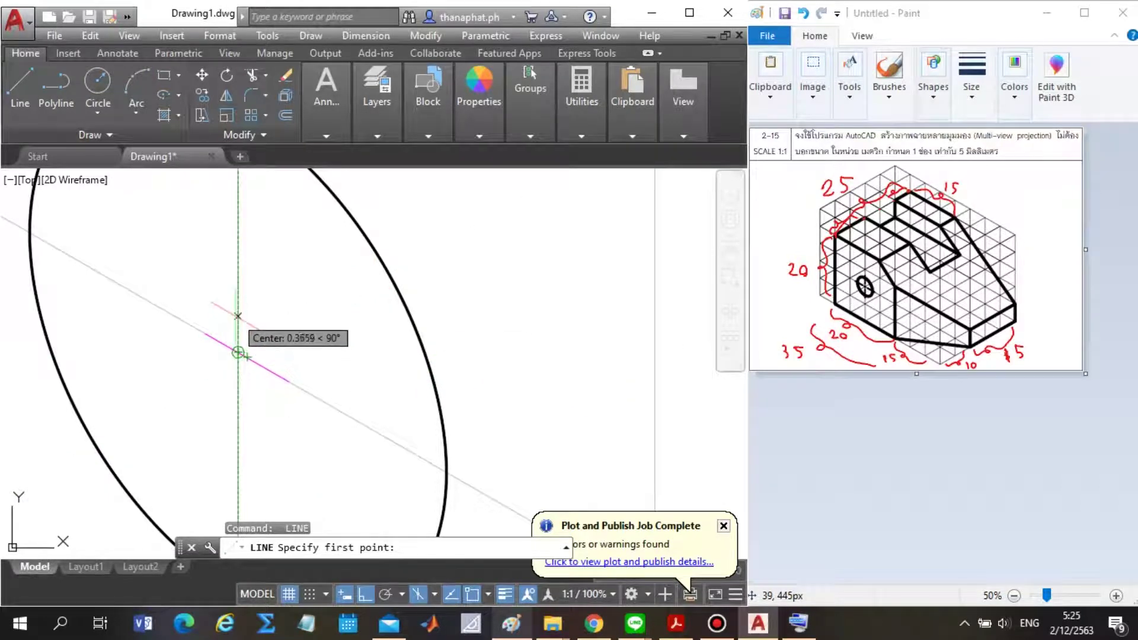
{"action": "left_click", "coordinate": [237, 316]}
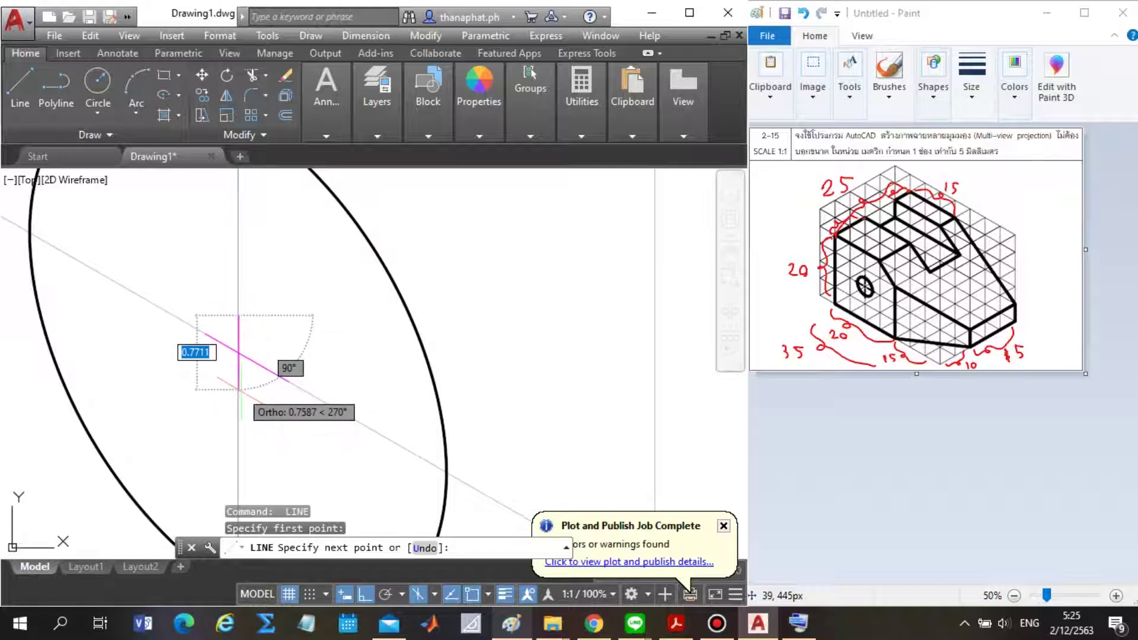
{"action": "type", "text": "1"}
{"action": "key", "text": "Return"}
{"action": "key", "text": "Escape"}
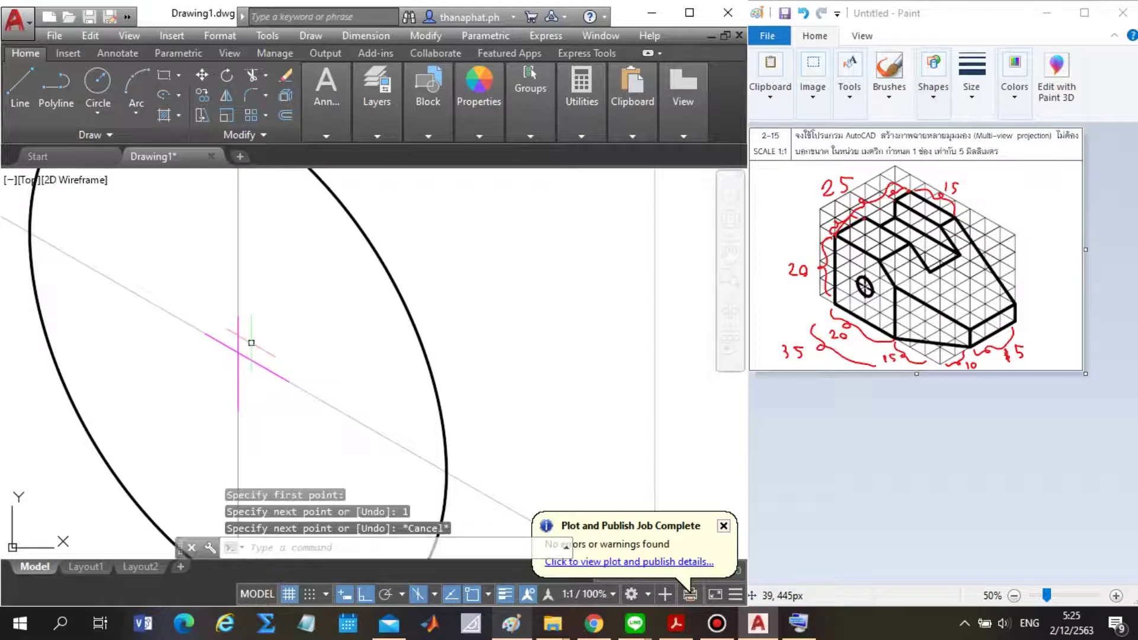
{"action": "scroll", "coordinate": [244, 366], "scroll_direction": "up", "scroll_amount": 2}
Grip-move both centre lines' midpoints onto the isocircle centre to form a cross.
{"action": "left_click", "coordinate": [255, 370]}
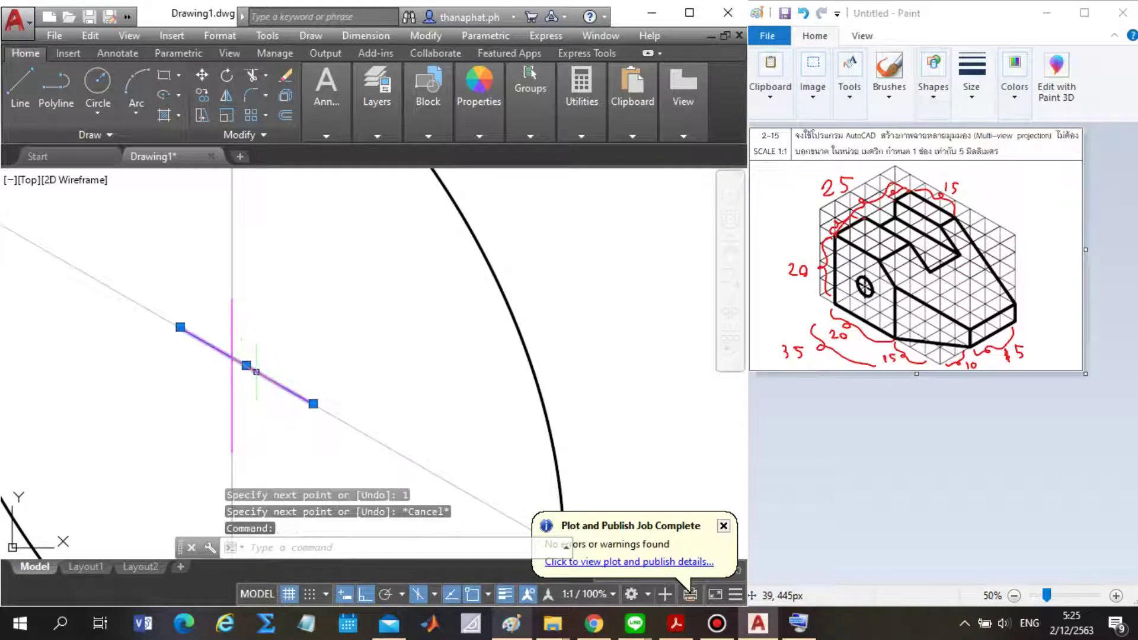
{"action": "left_click", "coordinate": [232, 411]}
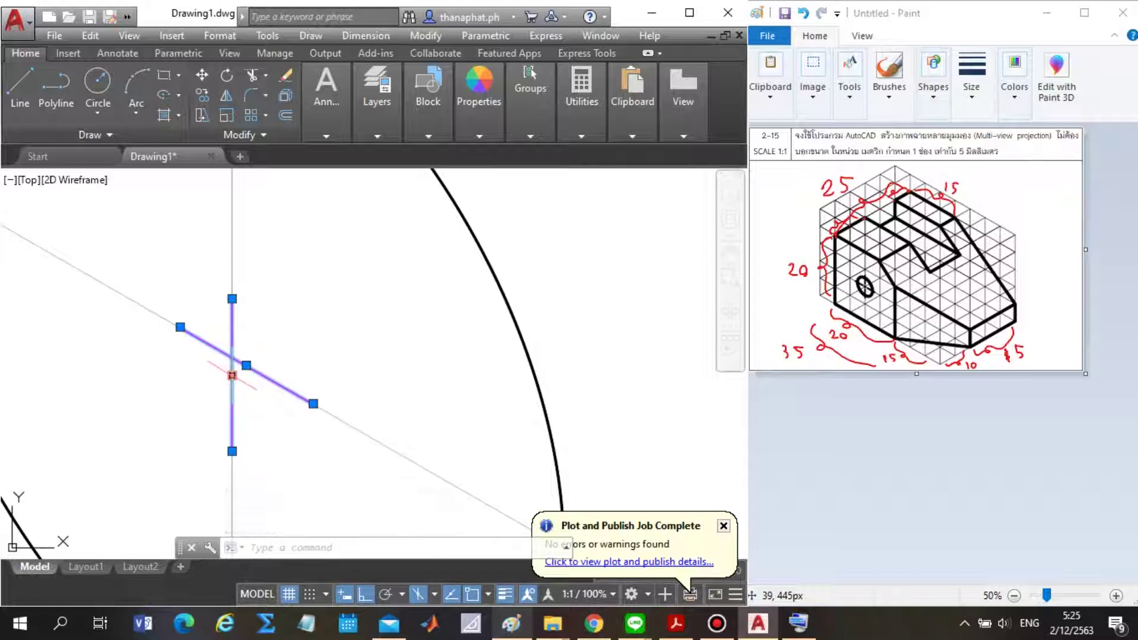
{"action": "left_click", "coordinate": [231, 375]}
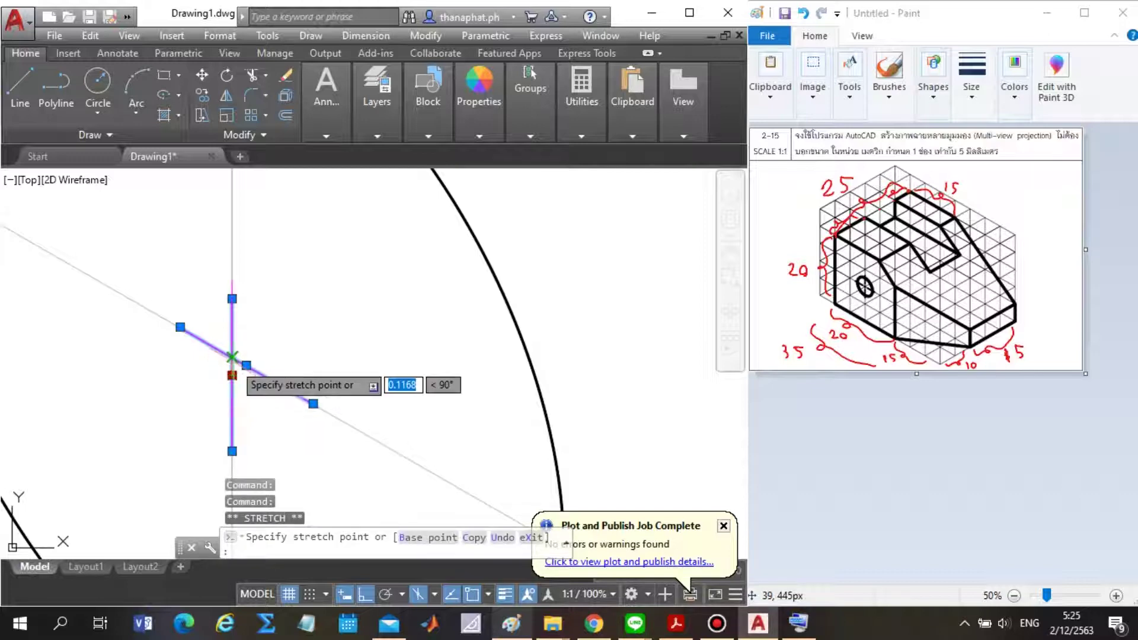
{"action": "left_click", "coordinate": [231, 356]}
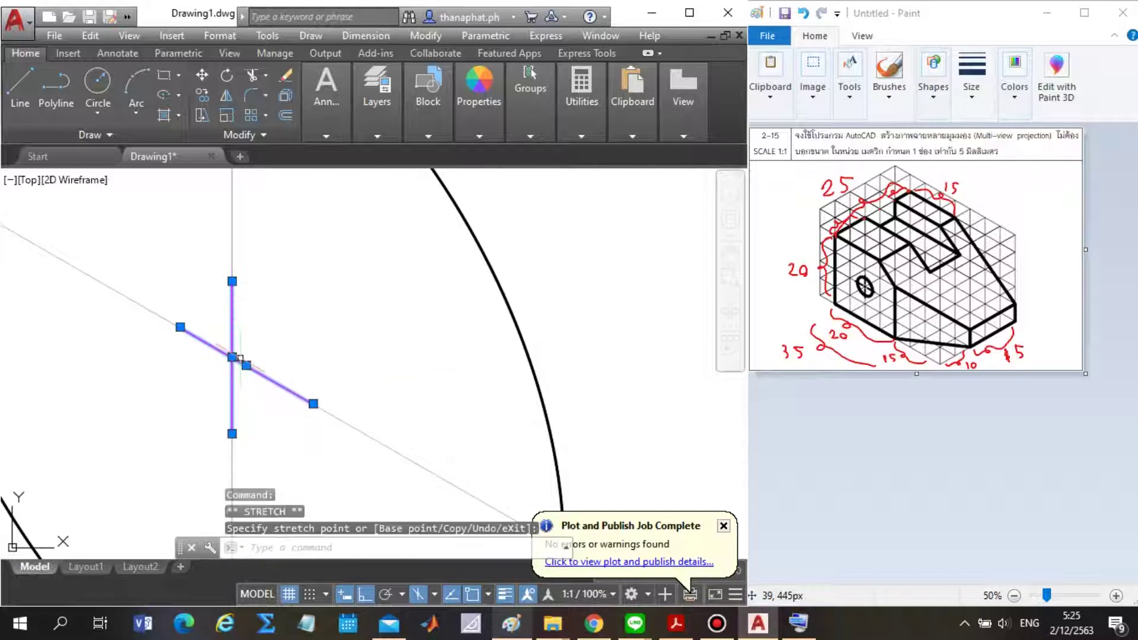
{"action": "left_click", "coordinate": [246, 365]}
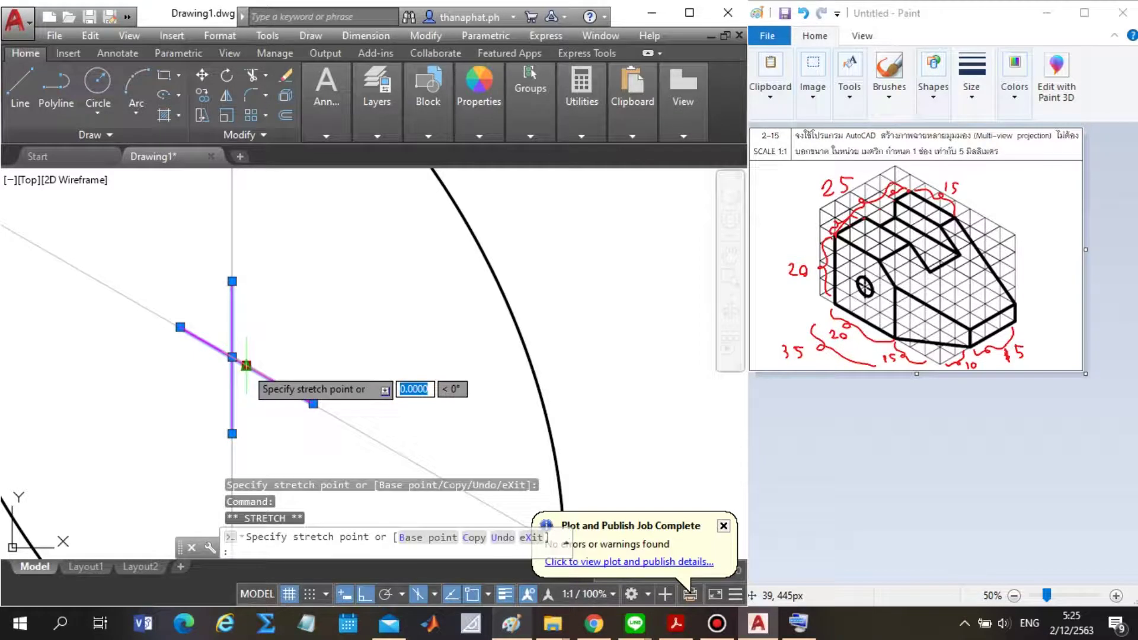
{"action": "left_click", "coordinate": [232, 356]}
{"action": "key", "text": "Escape"}
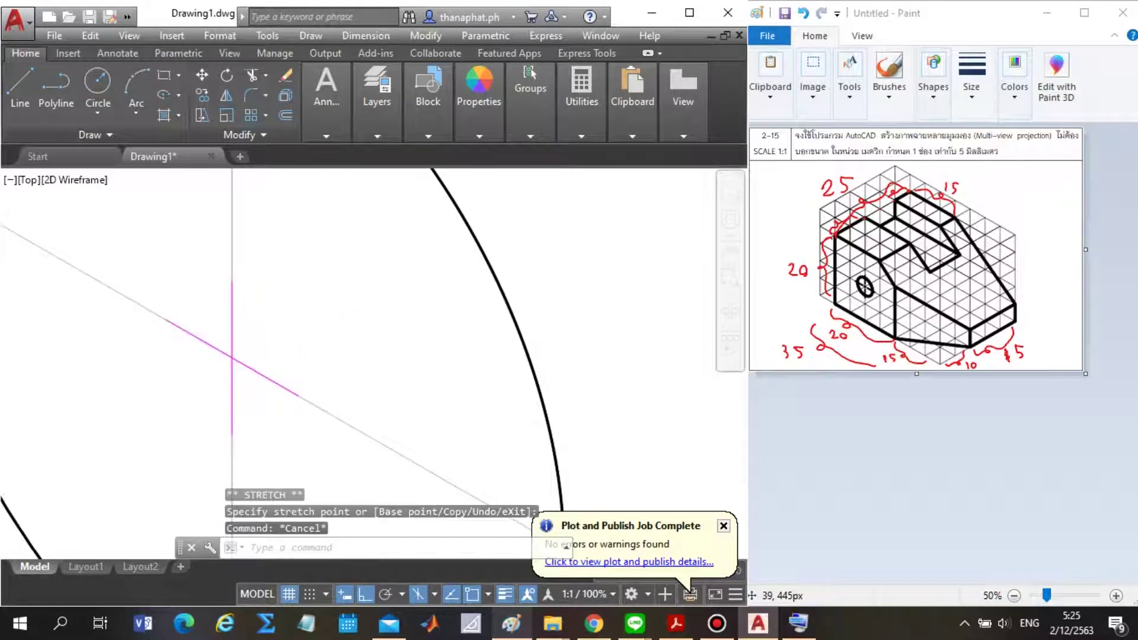
{"action": "scroll", "coordinate": [300, 363], "scroll_direction": "down", "scroll_amount": 2}
{"action": "scroll", "coordinate": [312, 318], "scroll_direction": "down", "scroll_amount": 5}
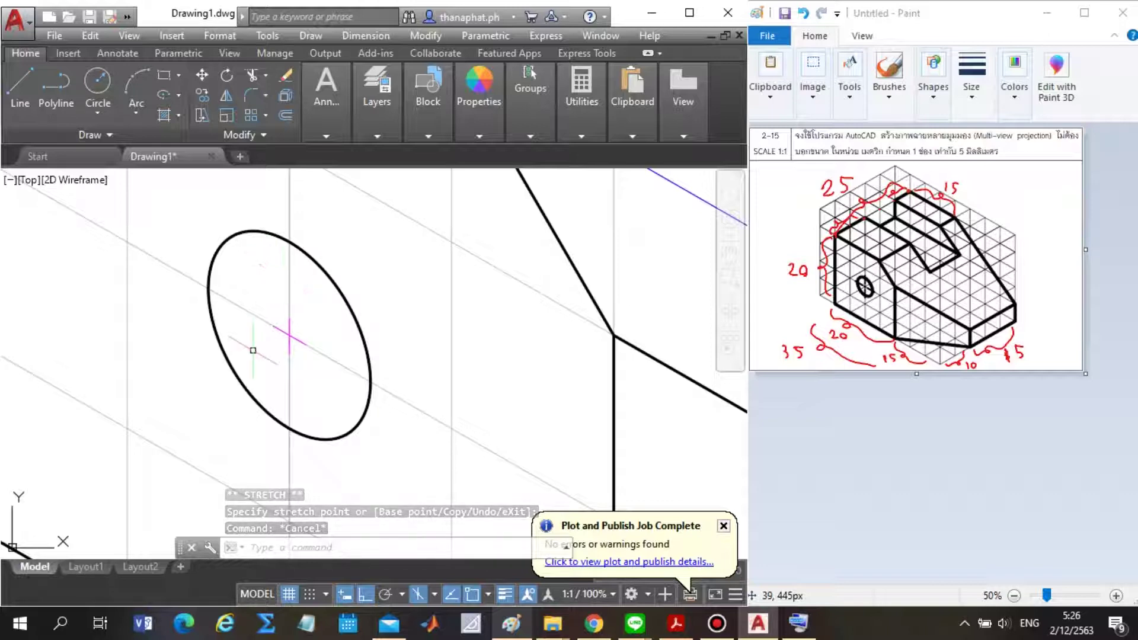
{"action": "left_click", "coordinate": [17, 80]}
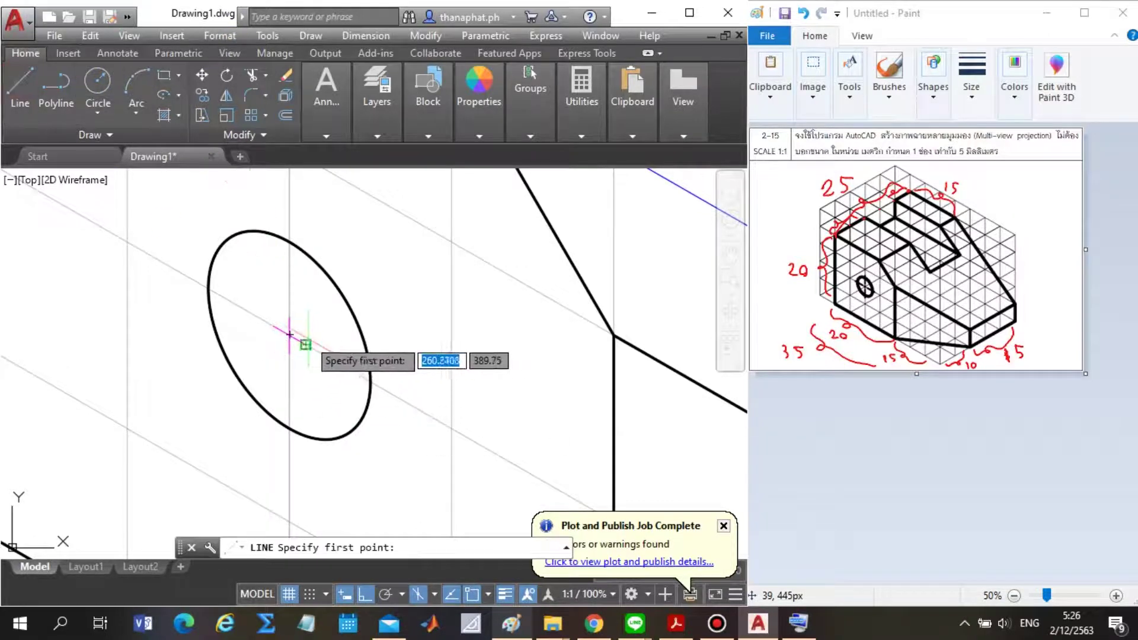
{"action": "scroll", "coordinate": [290, 335], "scroll_direction": "up", "scroll_amount": 2}
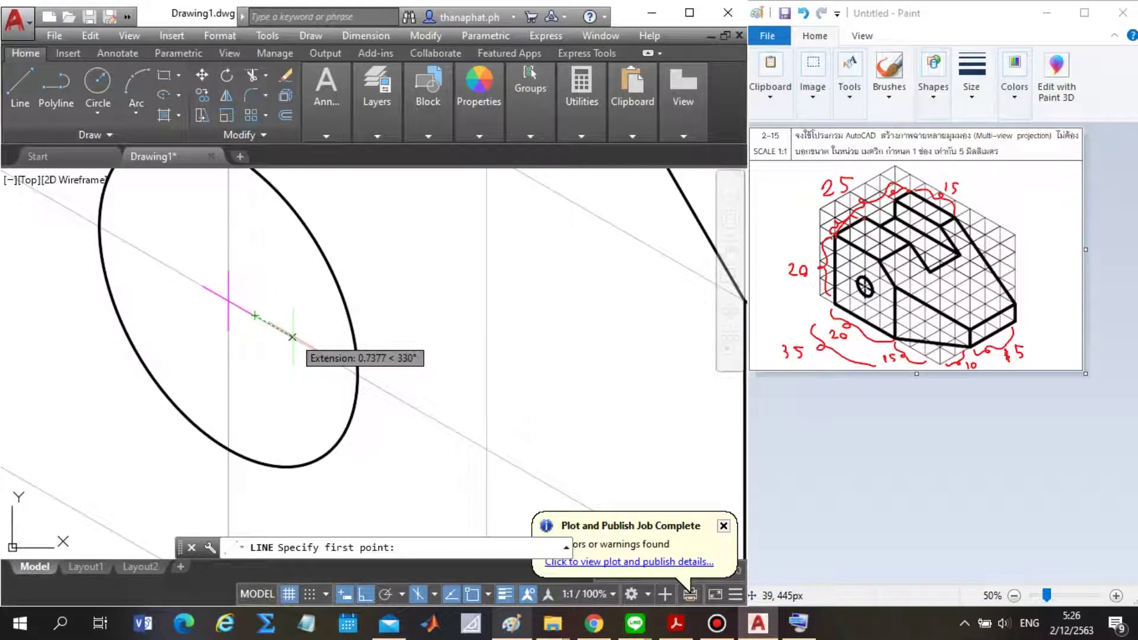
{"action": "left_click", "coordinate": [284, 324]}
{"action": "left_click_drag", "start_coordinate": [261, 309], "coordinate": [299, 356]}
{"action": "left_click_drag", "start_coordinate": [390, 367], "coordinate": [355, 368]}
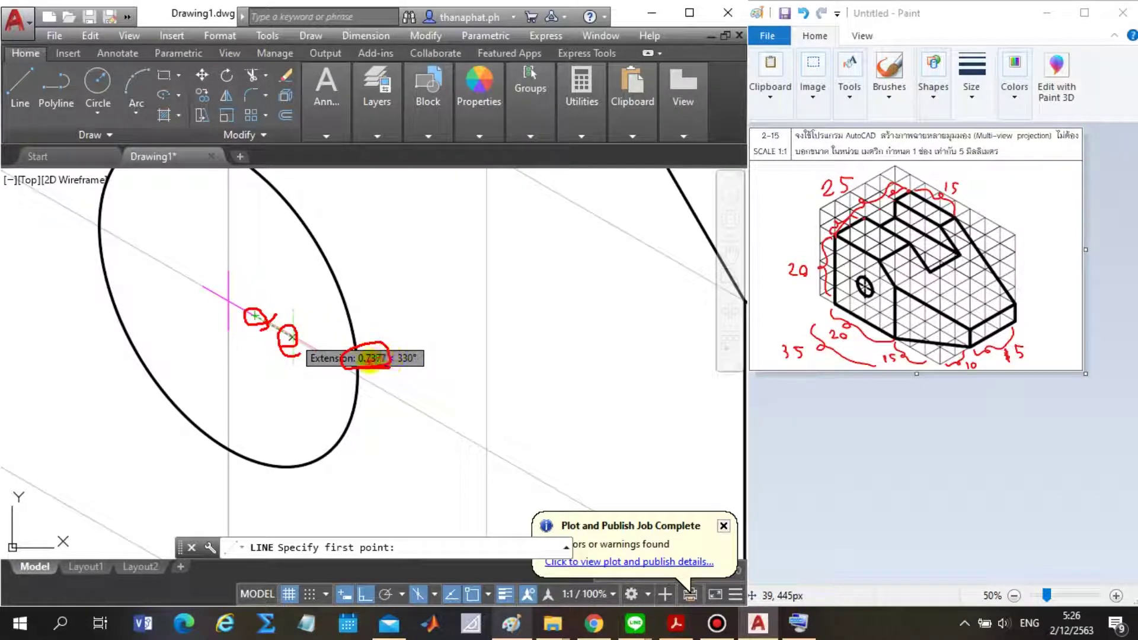
{"action": "key", "text": "Escape"}
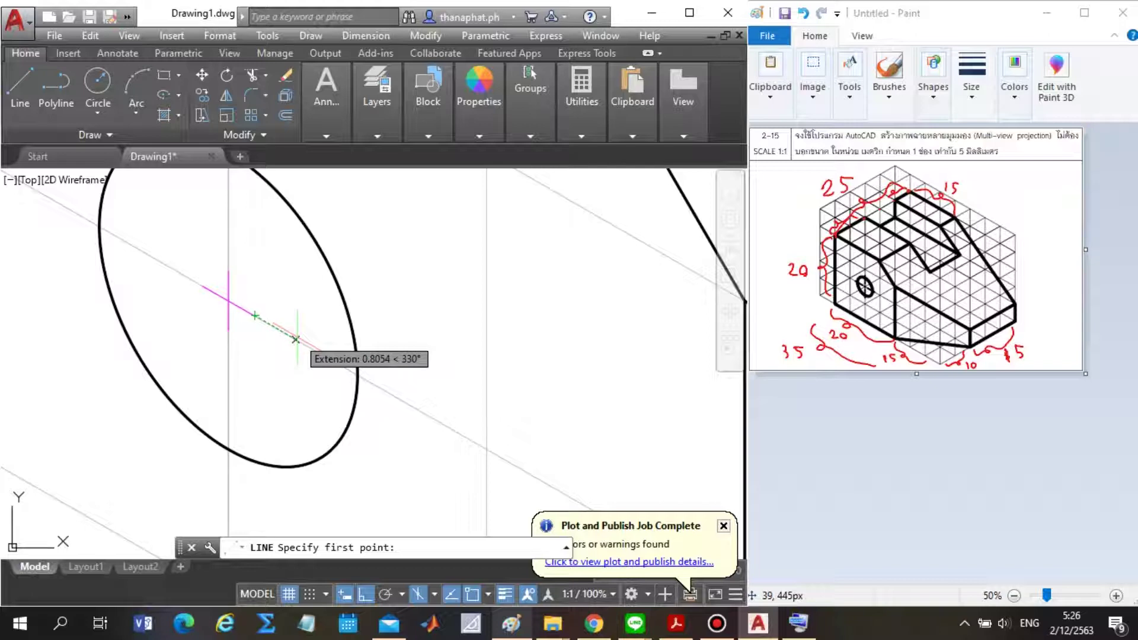
{"action": "type", "text": "0.8"}
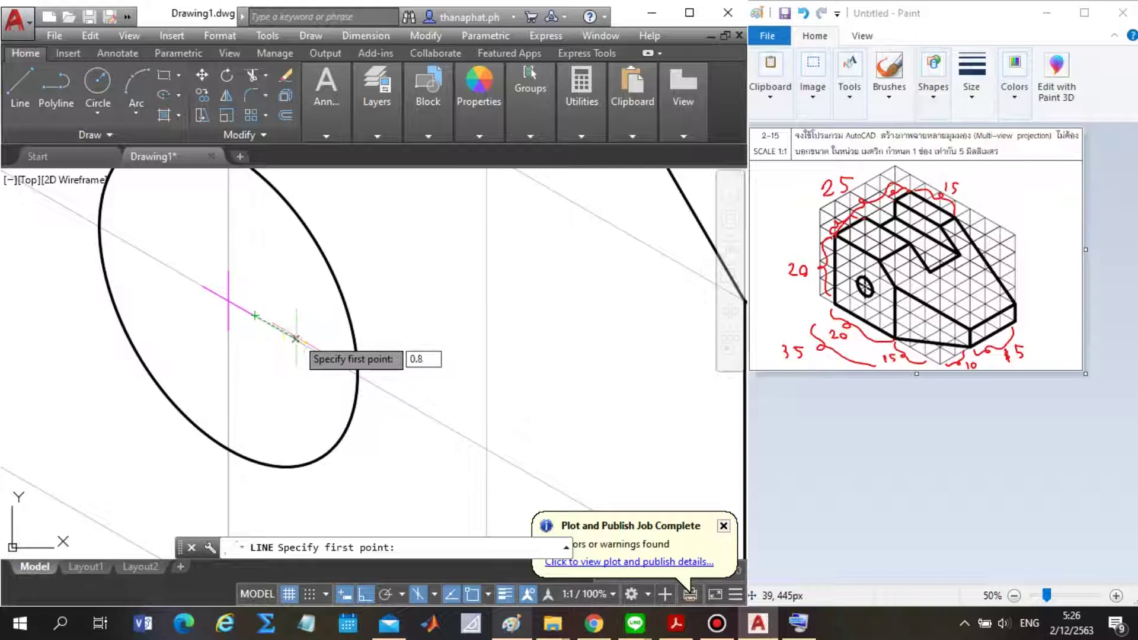
{"action": "key", "text": "Return"}
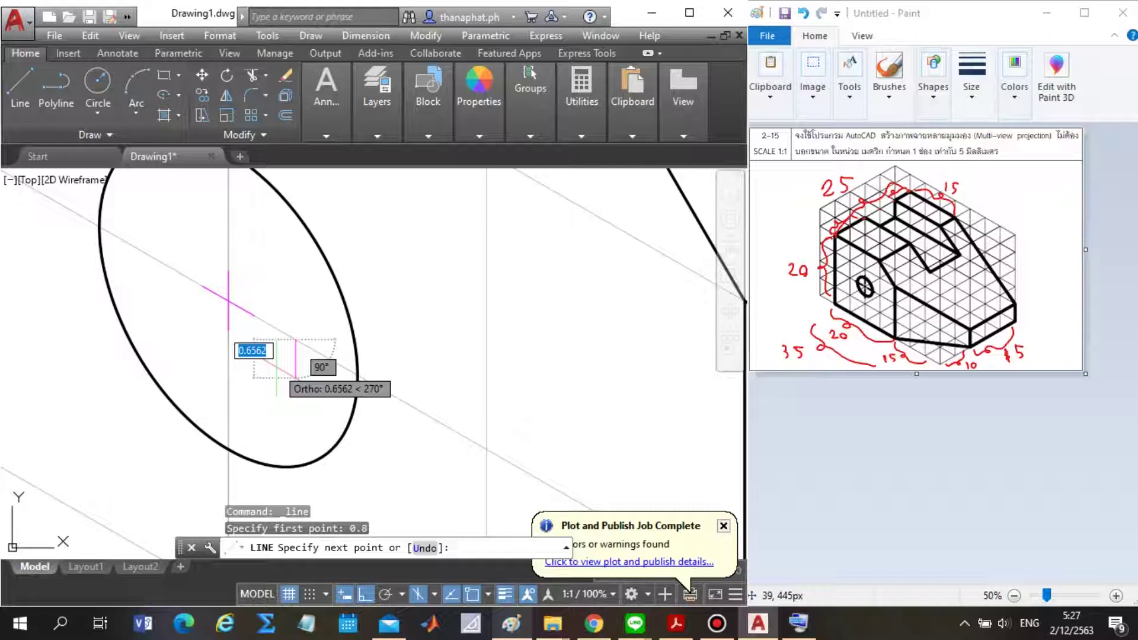
{"action": "left_click_drag", "start_coordinate": [295, 336], "coordinate": [282, 334]}
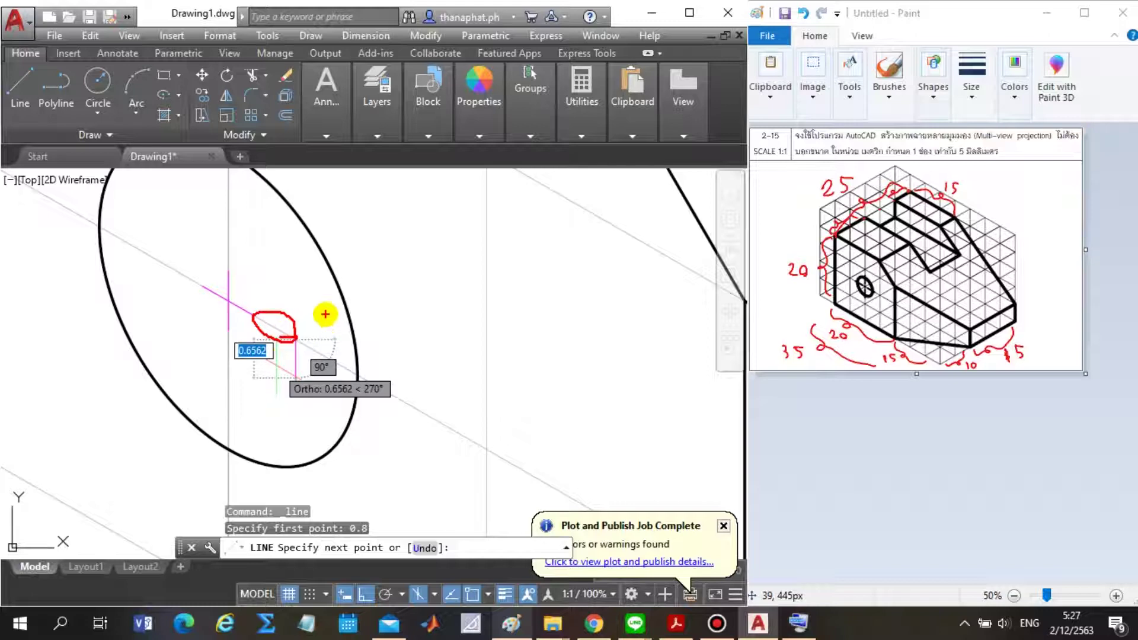
{"action": "key", "text": "Escape"}
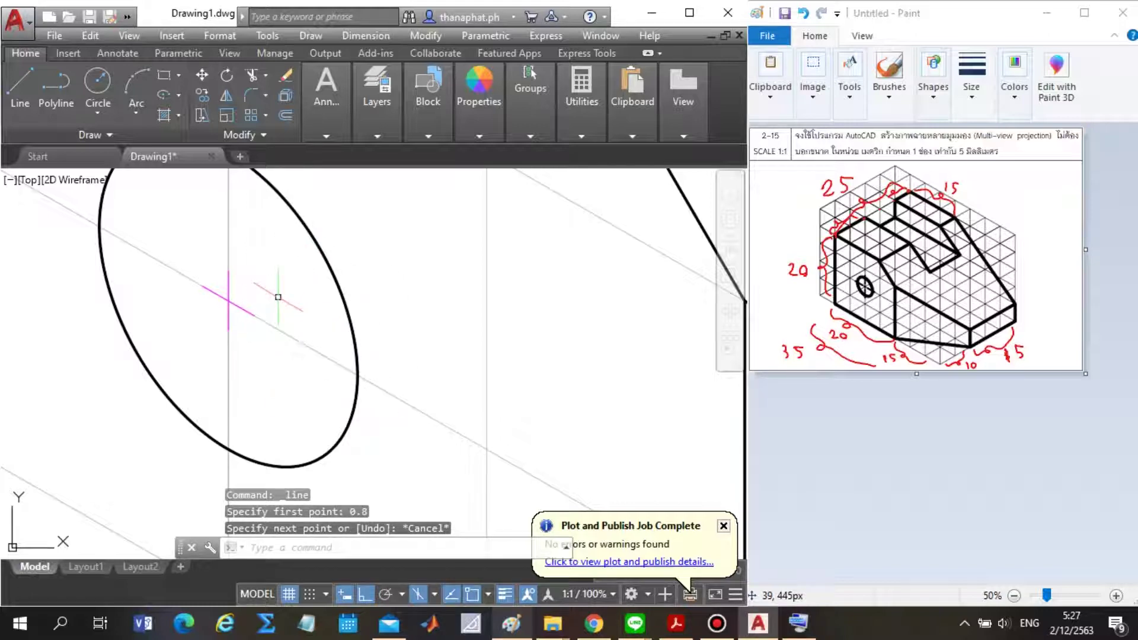
{"action": "key", "text": "Return"}
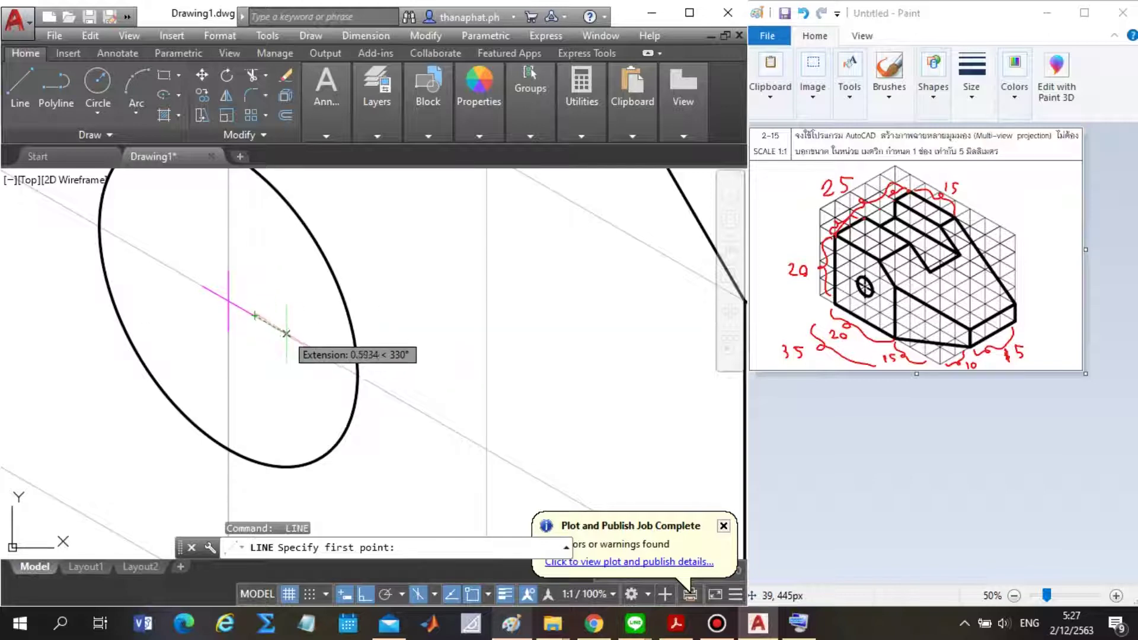
Draw a 2.8-long centre-line dash starting 0.5 from the hole ellipse's centre.
{"action": "left_click", "coordinate": [488, 593]}
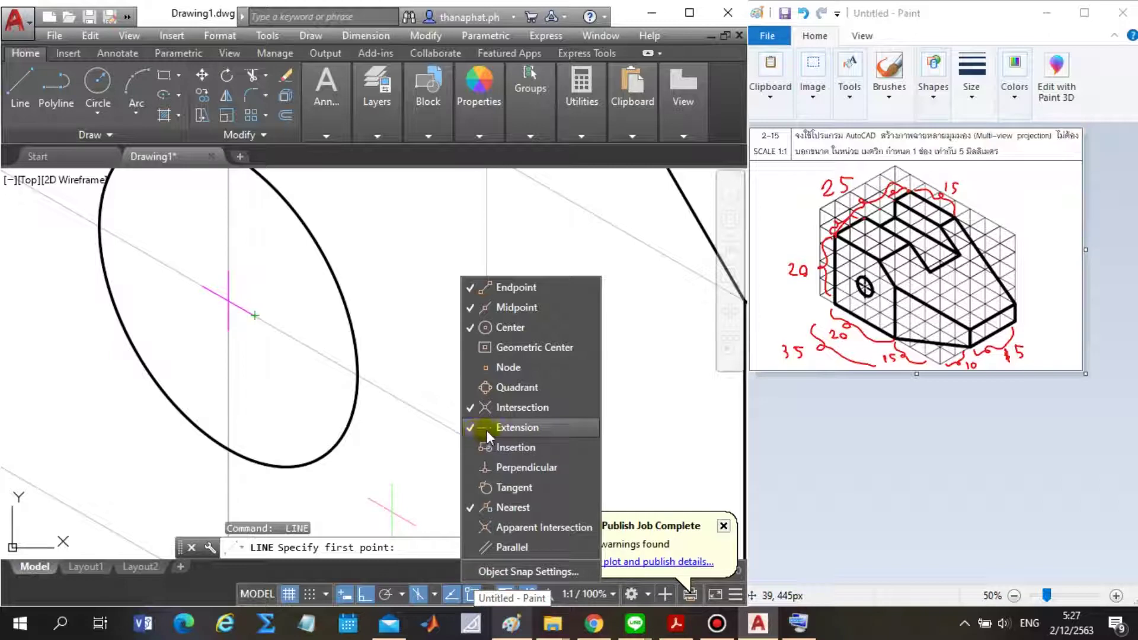
{"action": "left_click", "coordinate": [489, 600]}
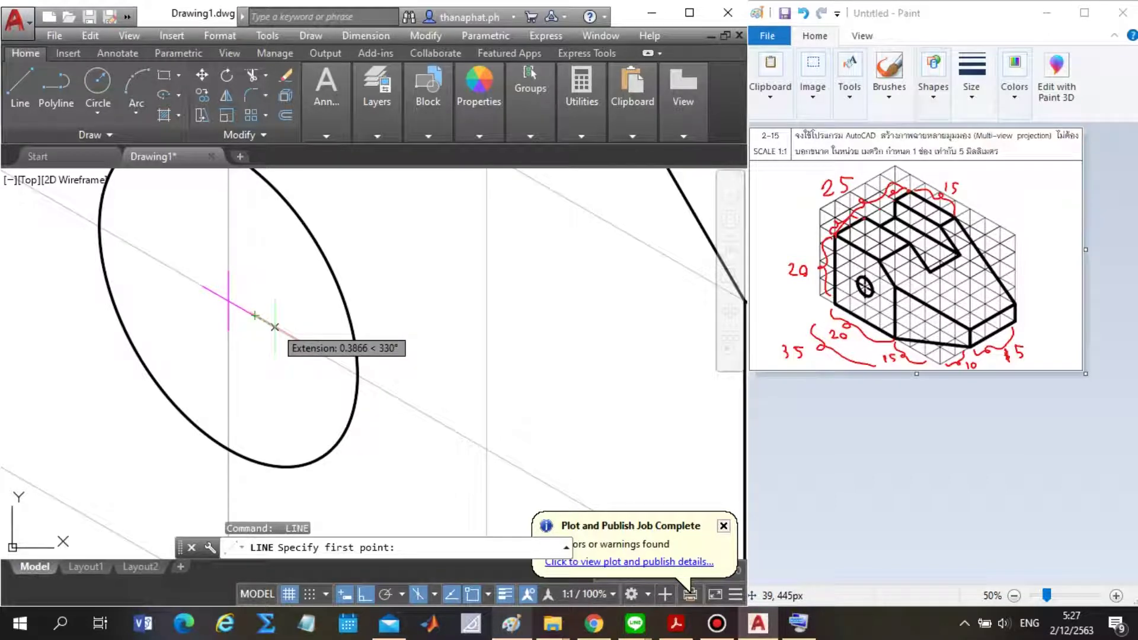
{"action": "type", "text": "0,"}
{"action": "key", "text": "Return"}
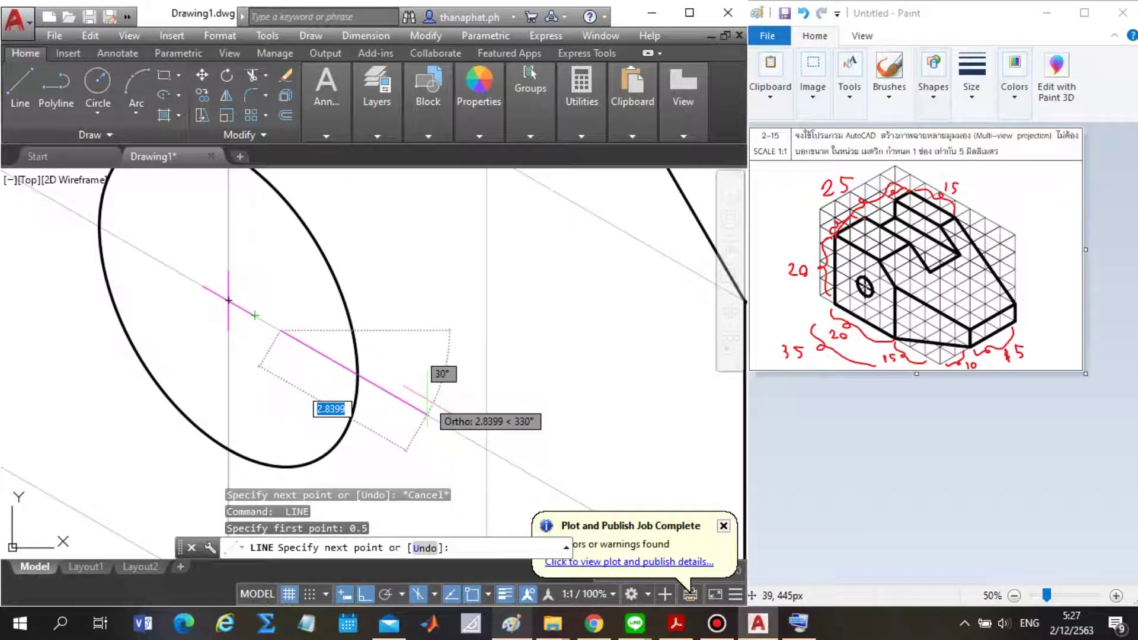
{"action": "left_click_drag", "start_coordinate": [379, 403], "coordinate": [377, 410]}
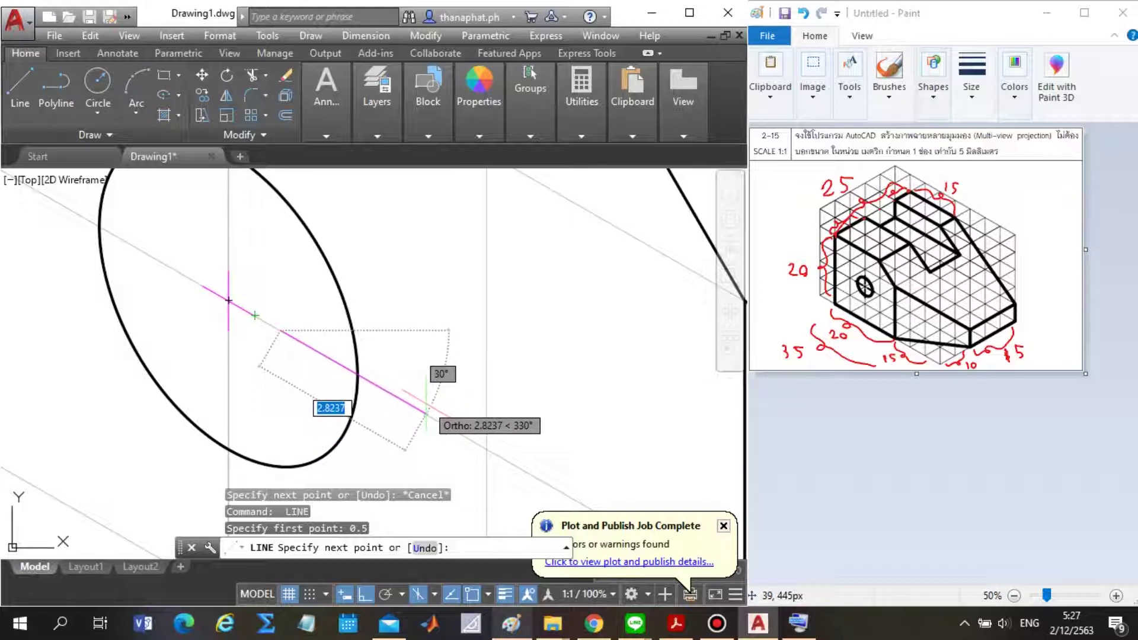
{"action": "type", "text": "2.8"}
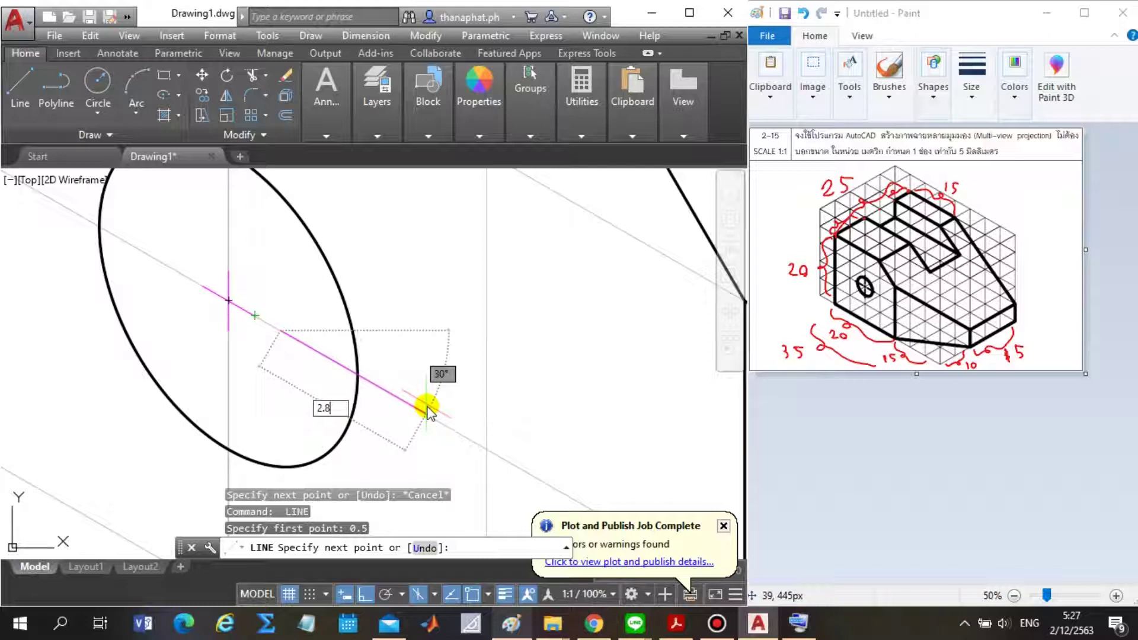
{"action": "key", "text": "Return"}
{"action": "key", "text": "Escape"}
{"action": "scroll", "coordinate": [203, 302], "scroll_direction": "down", "scroll_amount": 4}
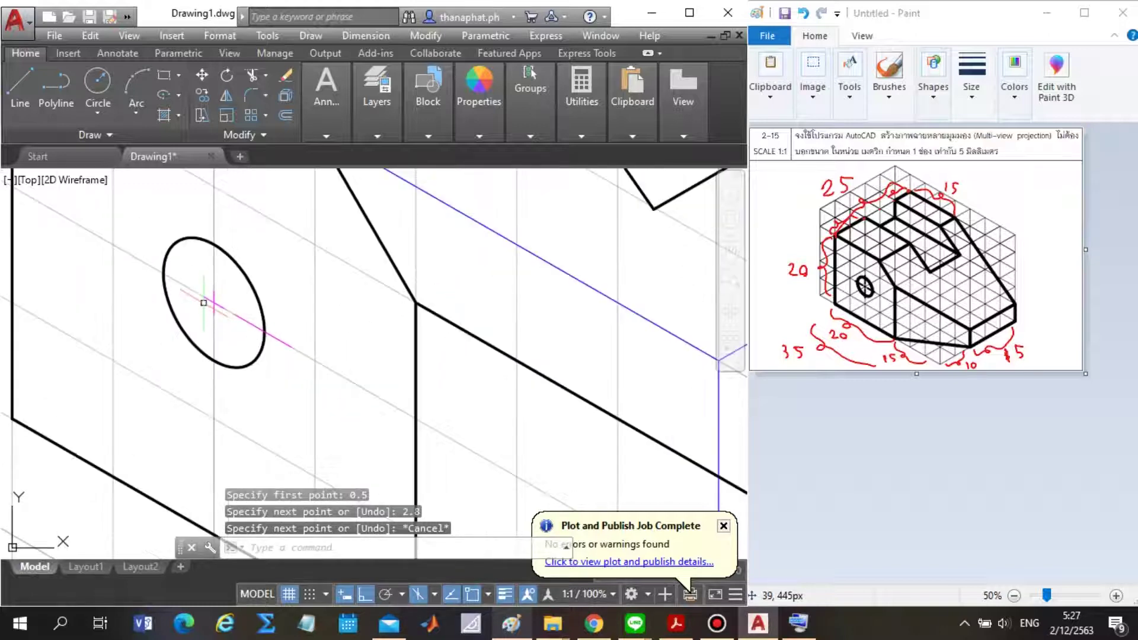
{"action": "scroll", "coordinate": [152, 268], "scroll_direction": "up", "scroll_amount": 2}
Draw a second 2.8-long centre-line dash starting 0.5 from the ellipse centre.
{"action": "type", "text": "l"}
{"action": "key", "text": "Return"}
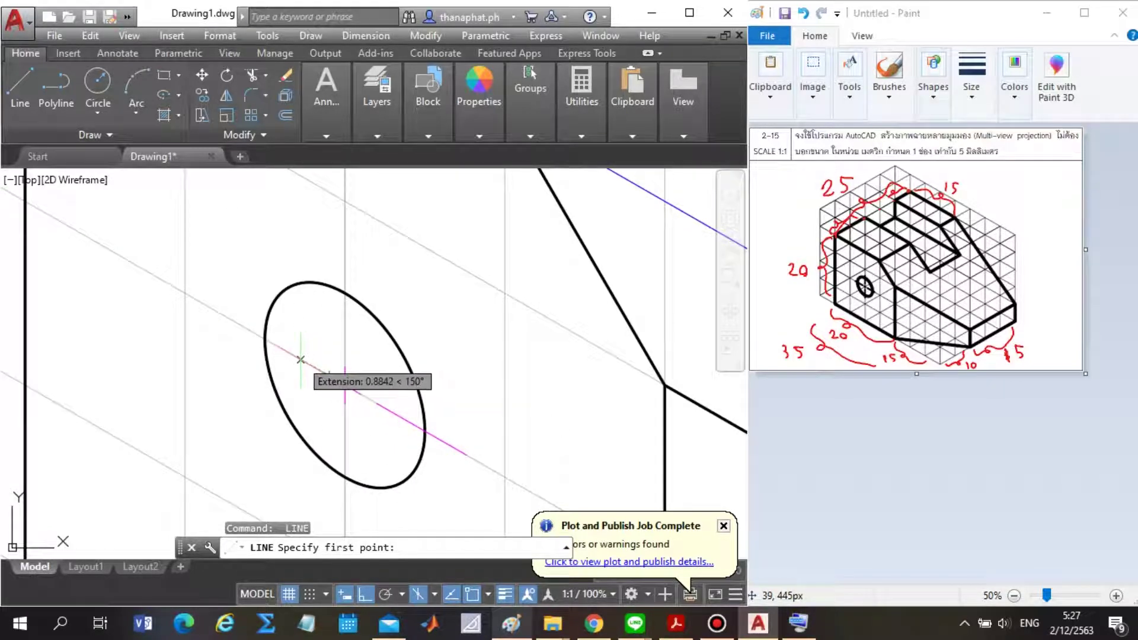
{"action": "type", "text": "0.5"}
{"action": "key", "text": "Return"}
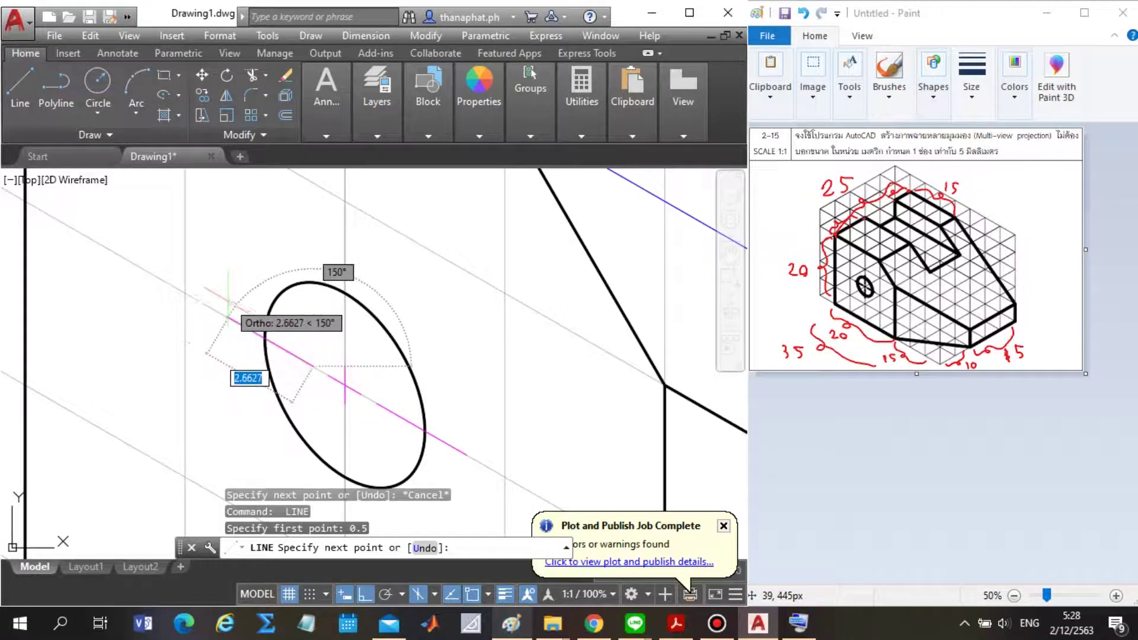
{"action": "type", "text": "2.8"}
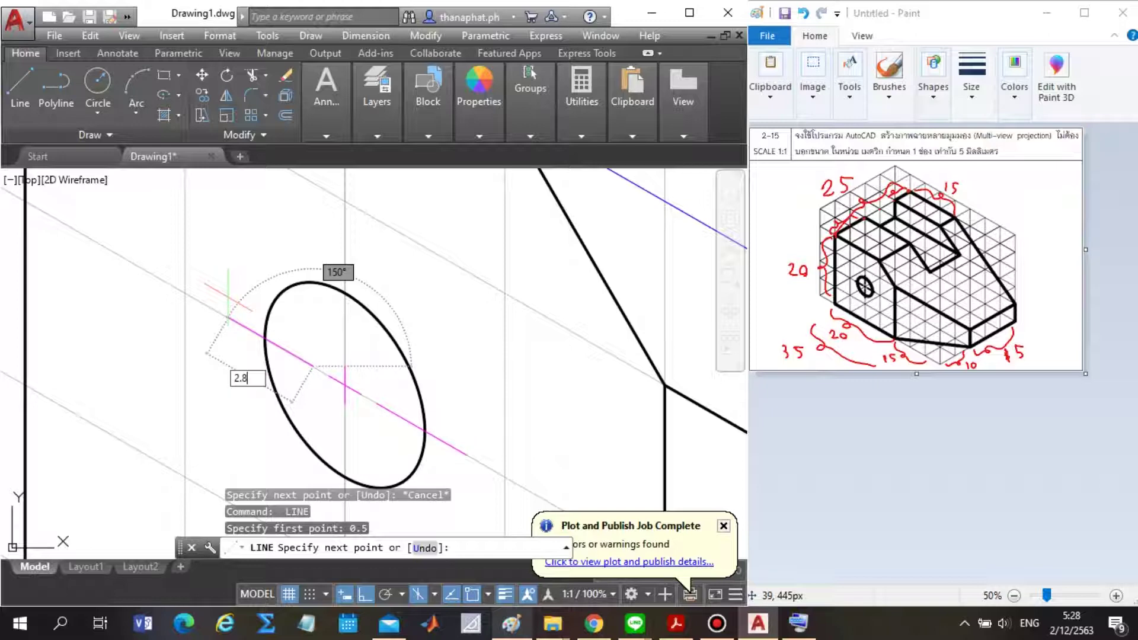
{"action": "key", "text": "Return"}
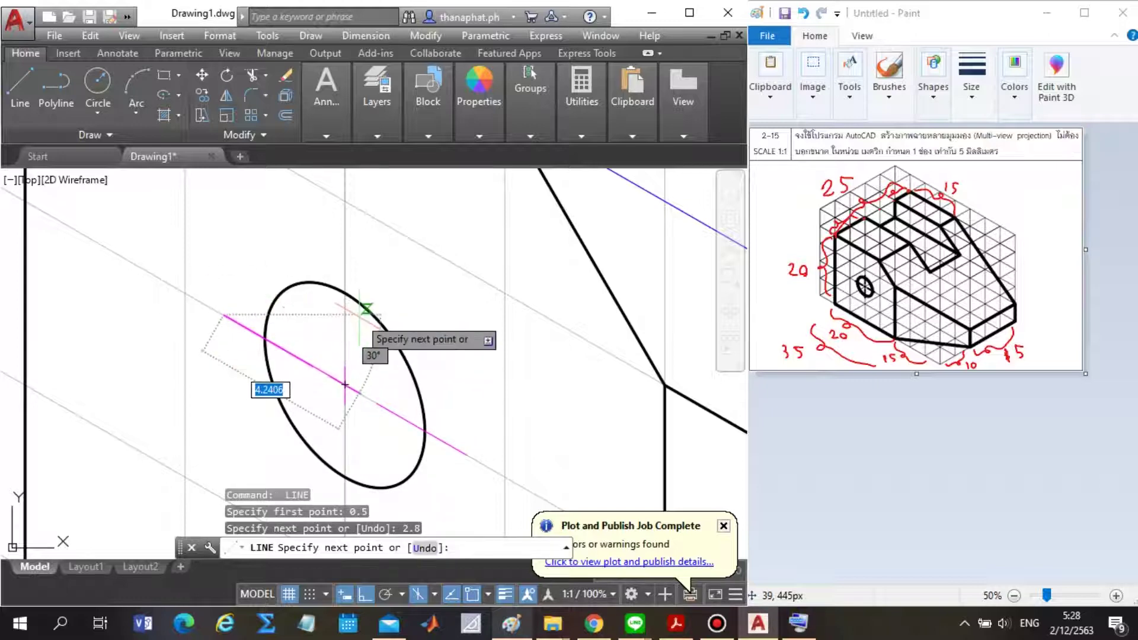
{"action": "key", "text": "Escape"}
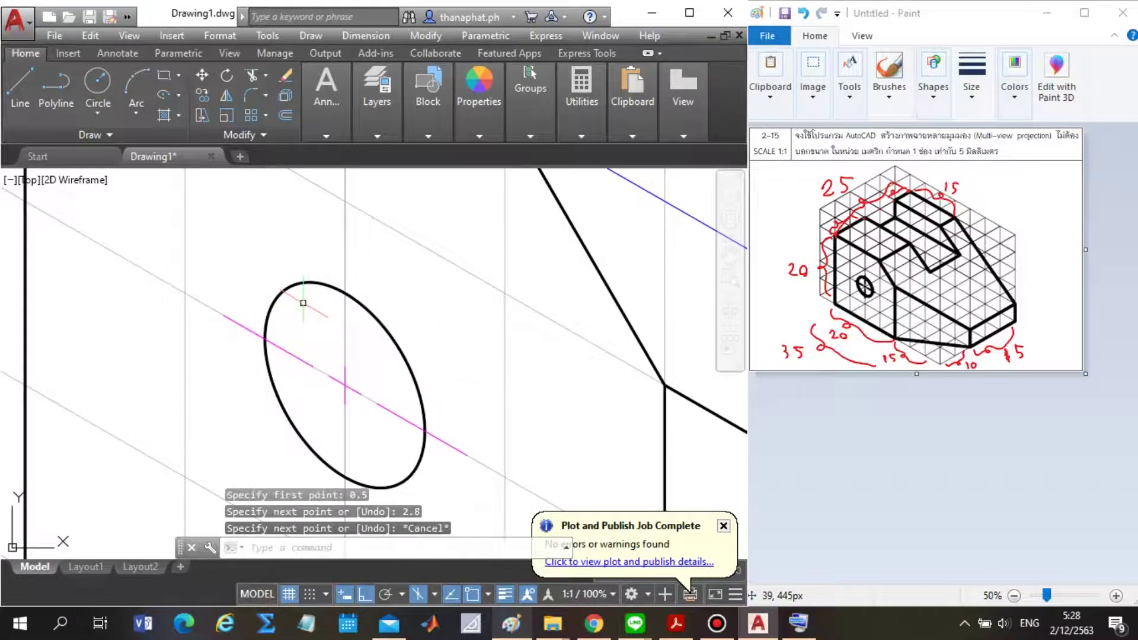
Draw a vertical 2.8-long centre line upward from 0.5 above the hole centre.
{"action": "key", "text": "Return"}
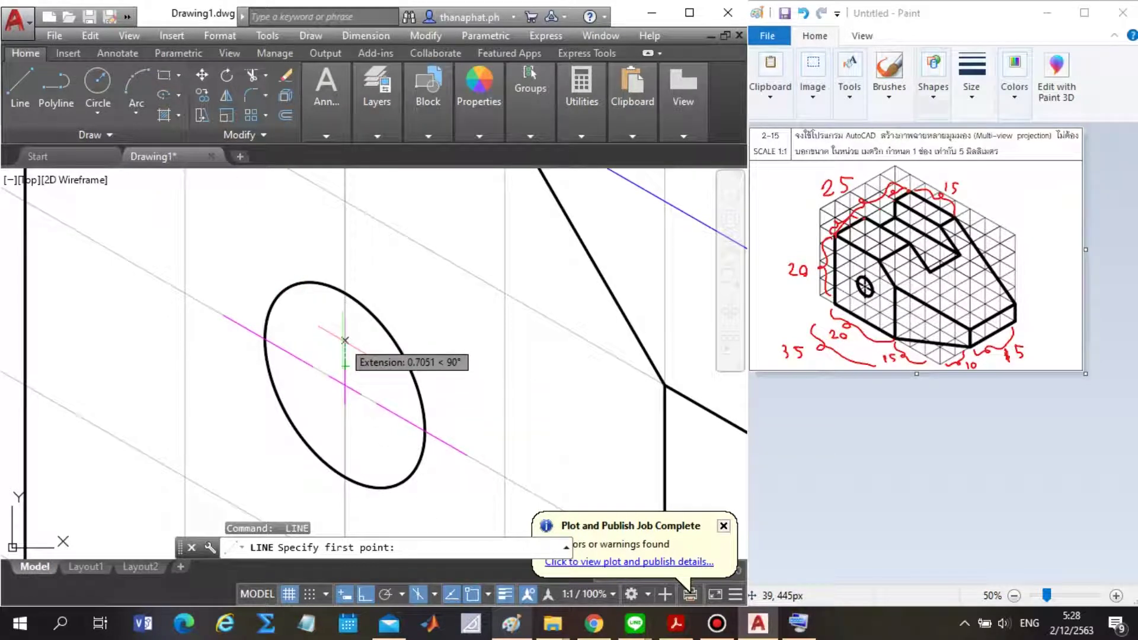
{"action": "type", "text": "0.5"}
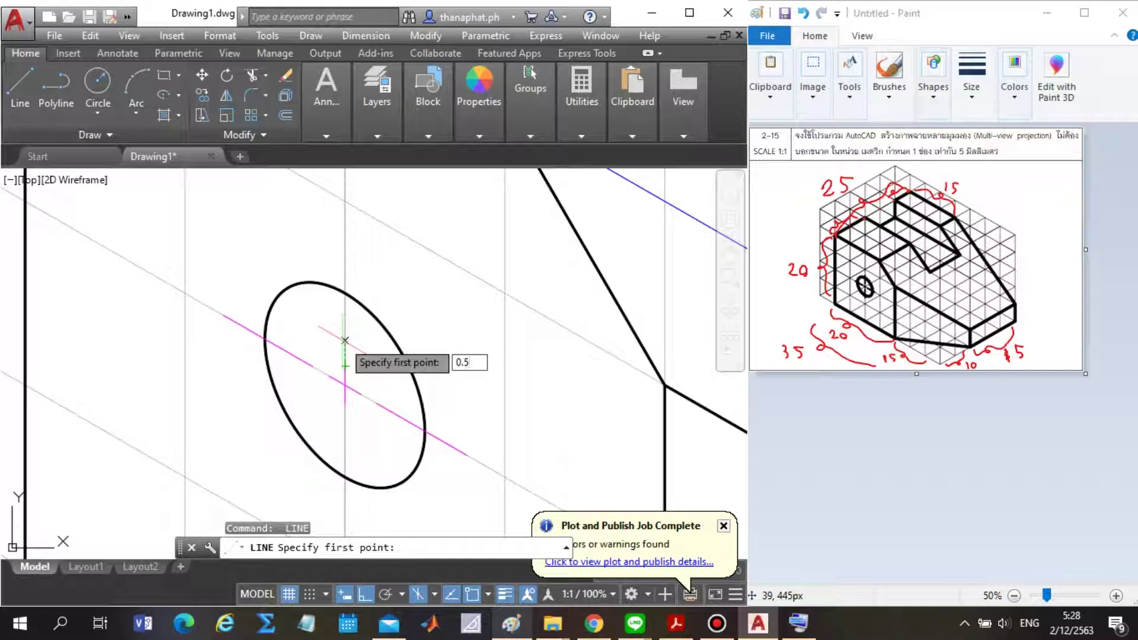
{"action": "key", "text": "Return"}
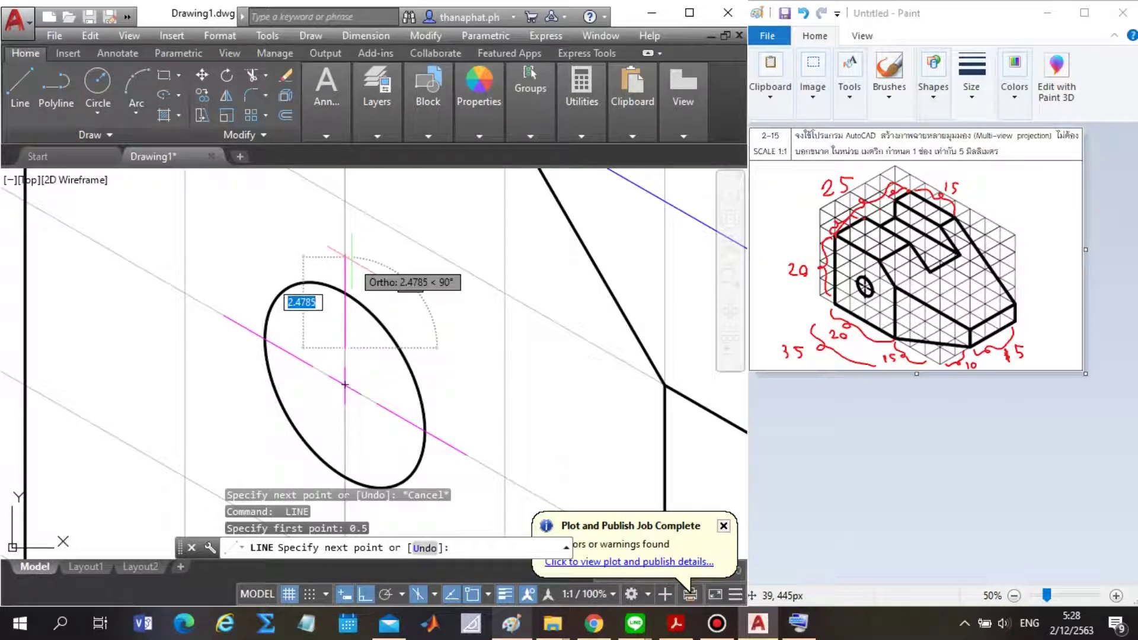
{"action": "type", "text": "2"}
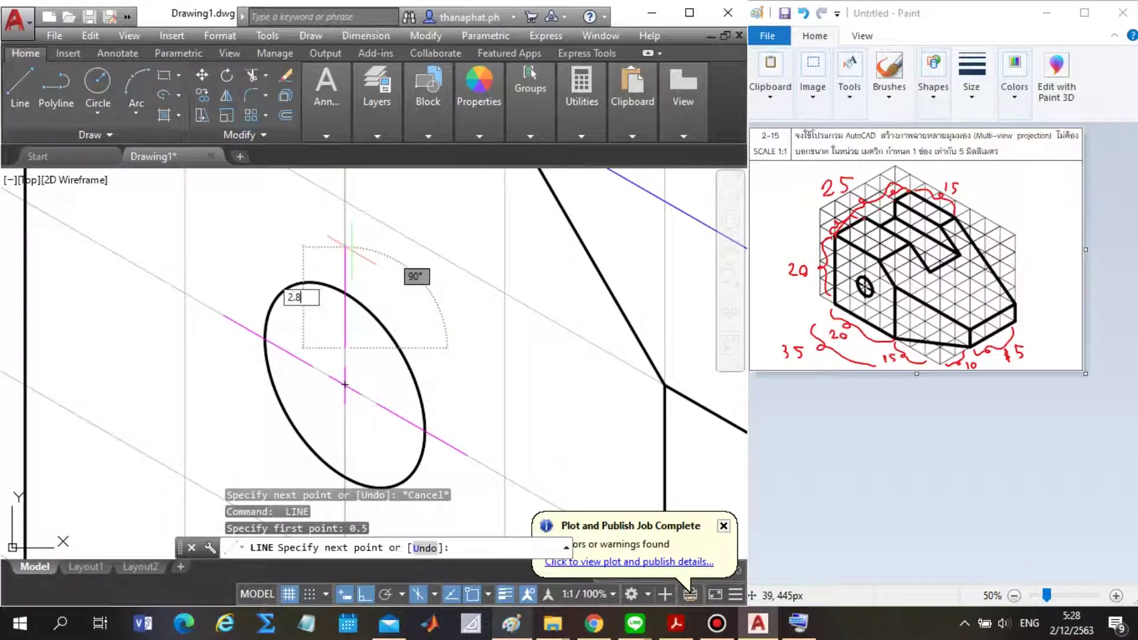
{"action": "key", "text": "Return"}
{"action": "key", "text": "Escape"}
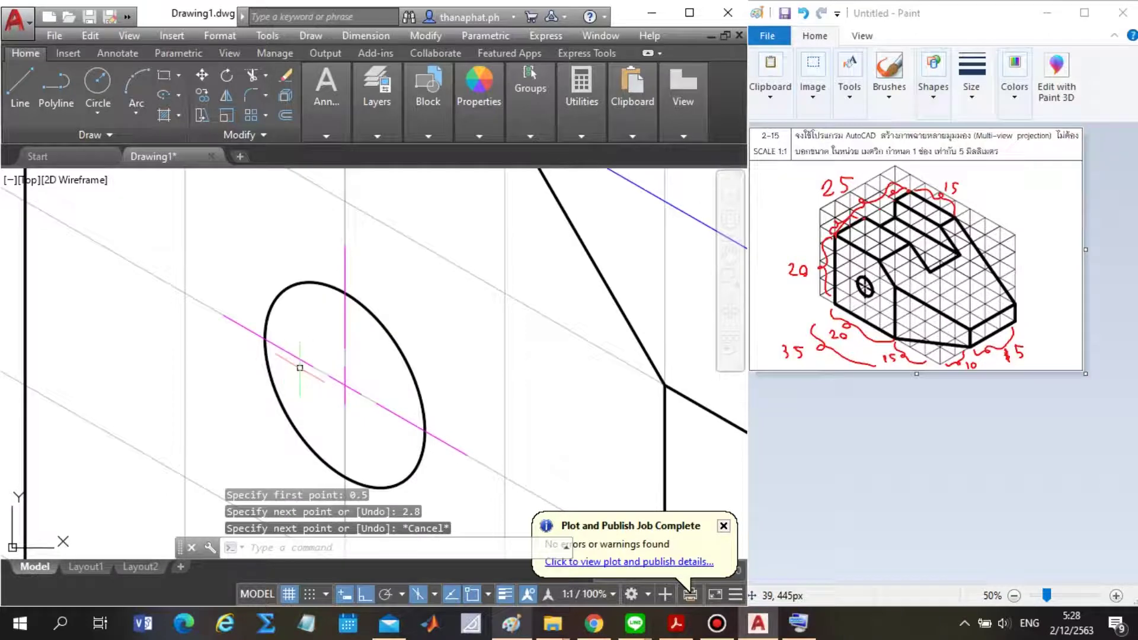
{"action": "scroll", "coordinate": [311, 371], "scroll_direction": "down", "scroll_amount": 3}
{"action": "scroll", "coordinate": [305, 386], "scroll_direction": "up", "scroll_amount": 2}
{"action": "scroll", "coordinate": [302, 394], "scroll_direction": "up", "scroll_amount": 1}
{"action": "key", "text": "Return"}
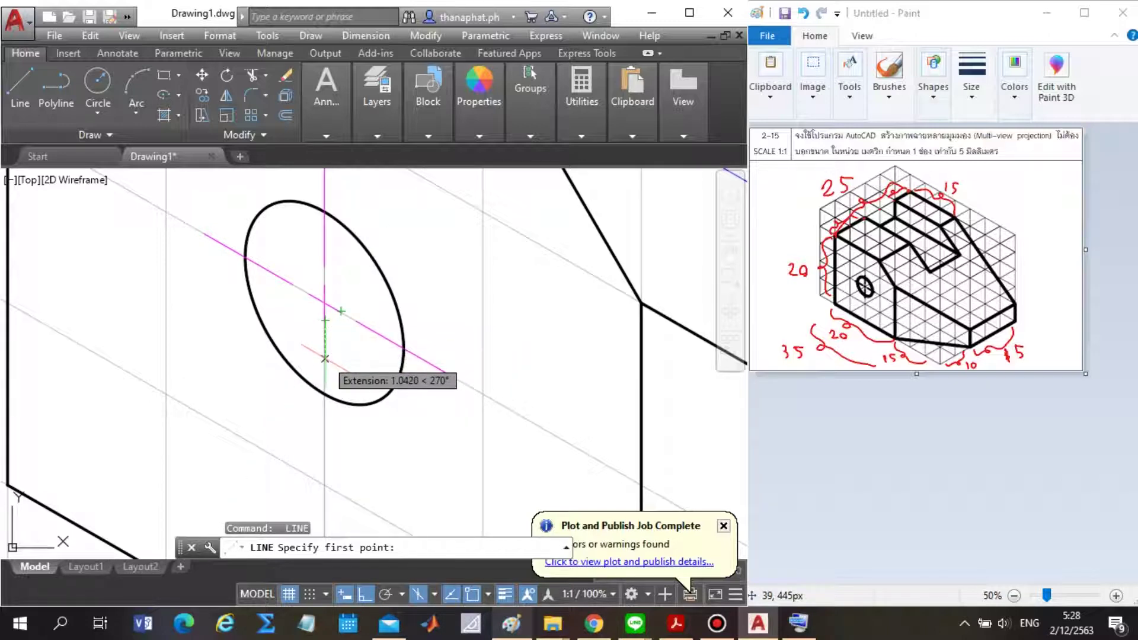
Draw a straight-down 2.8 centre-line dash starting 0.5 below the ellipse centre, with Ortho on.
{"action": "left_click", "coordinate": [325, 358]}
{"action": "type", "text": "0.5"}
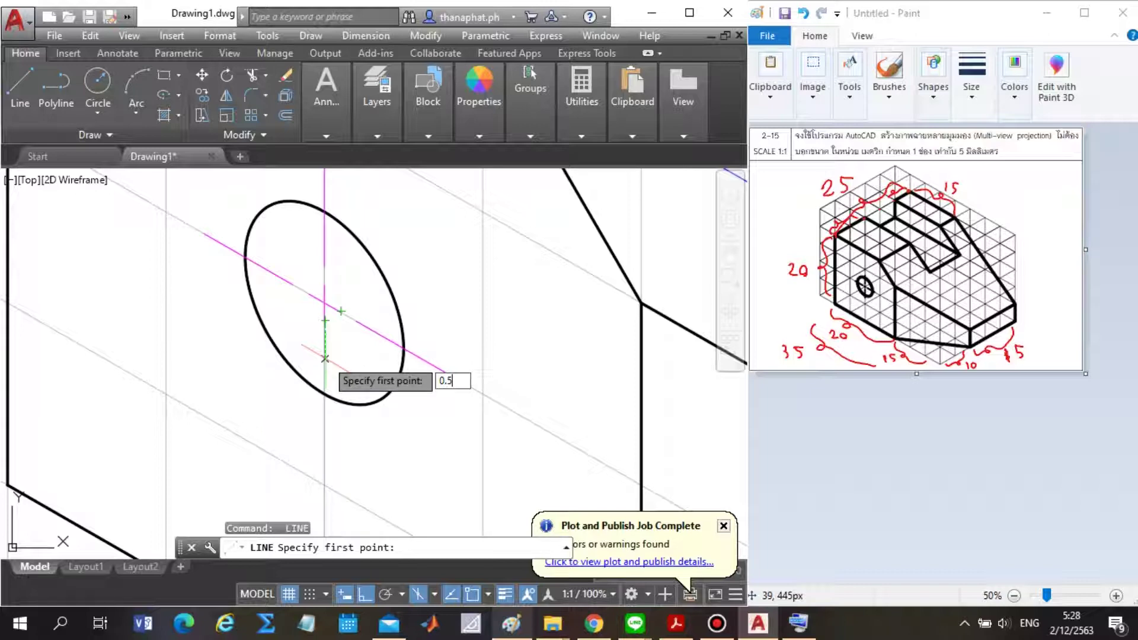
{"action": "key", "text": "Return"}
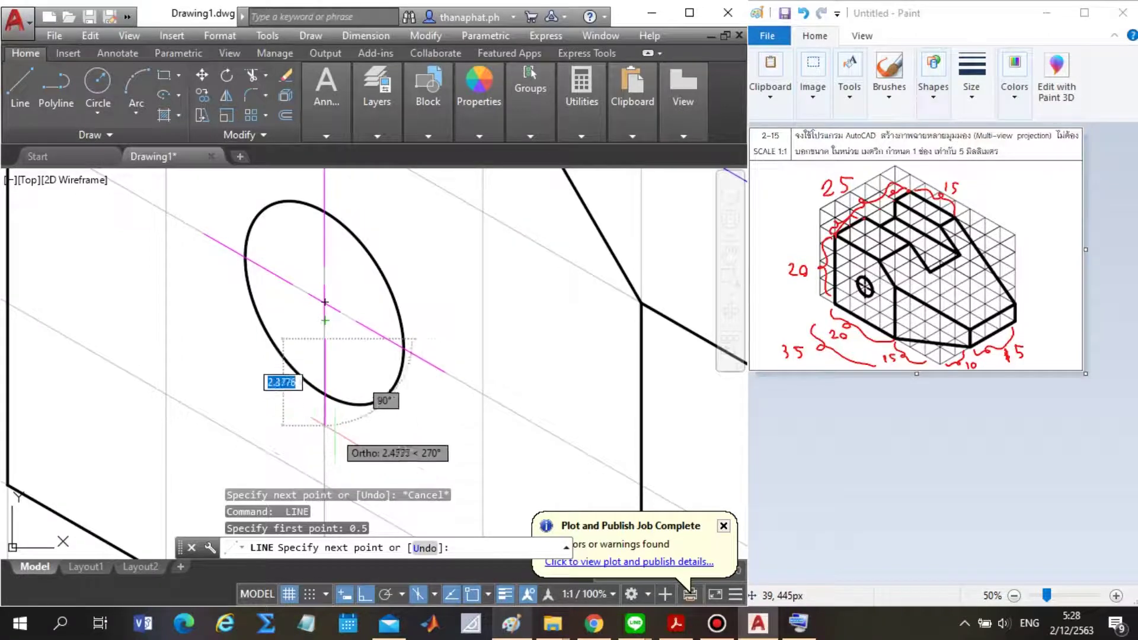
{"action": "left_click", "coordinate": [362, 595]}
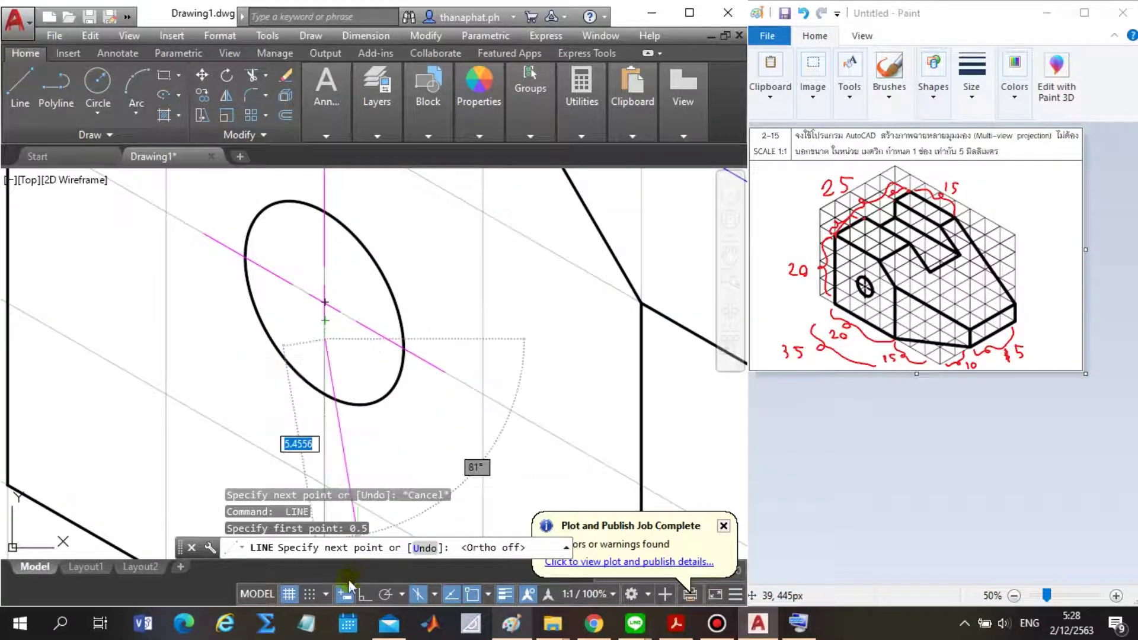
{"action": "left_click", "coordinate": [363, 595]}
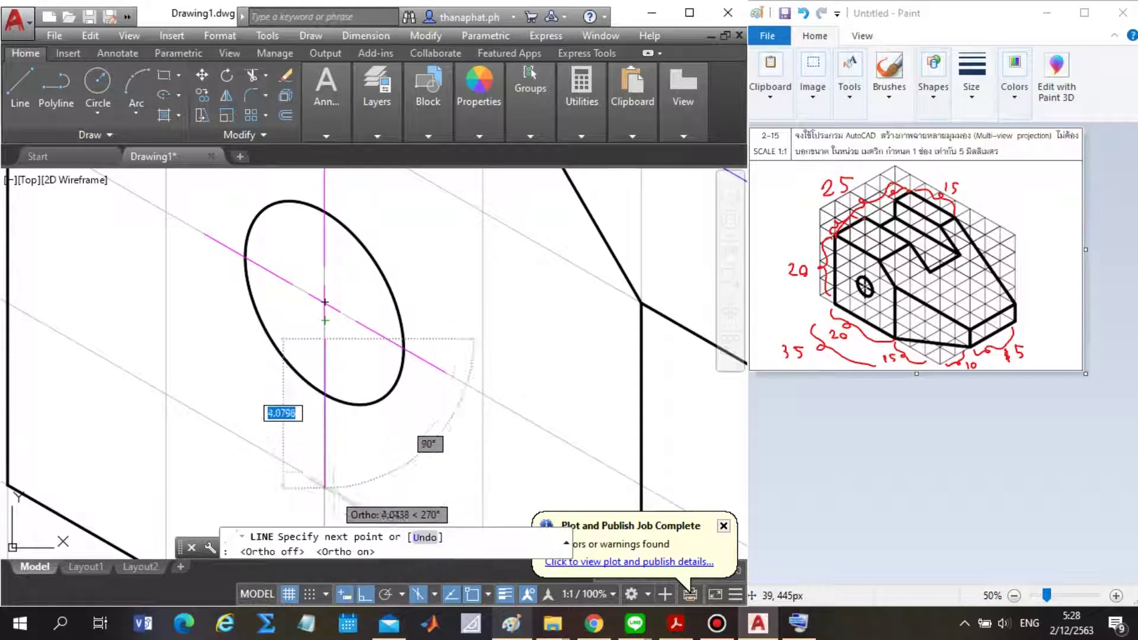
{"action": "left_click", "coordinate": [324, 427]}
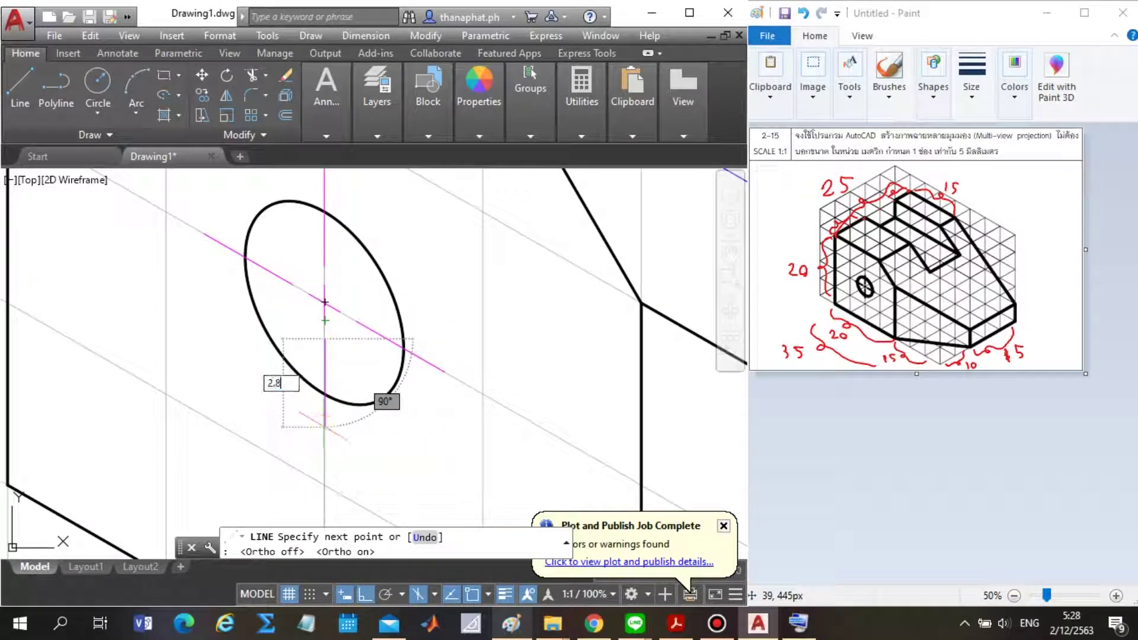
{"action": "key", "text": "Return"}
{"action": "key", "text": "Escape"}
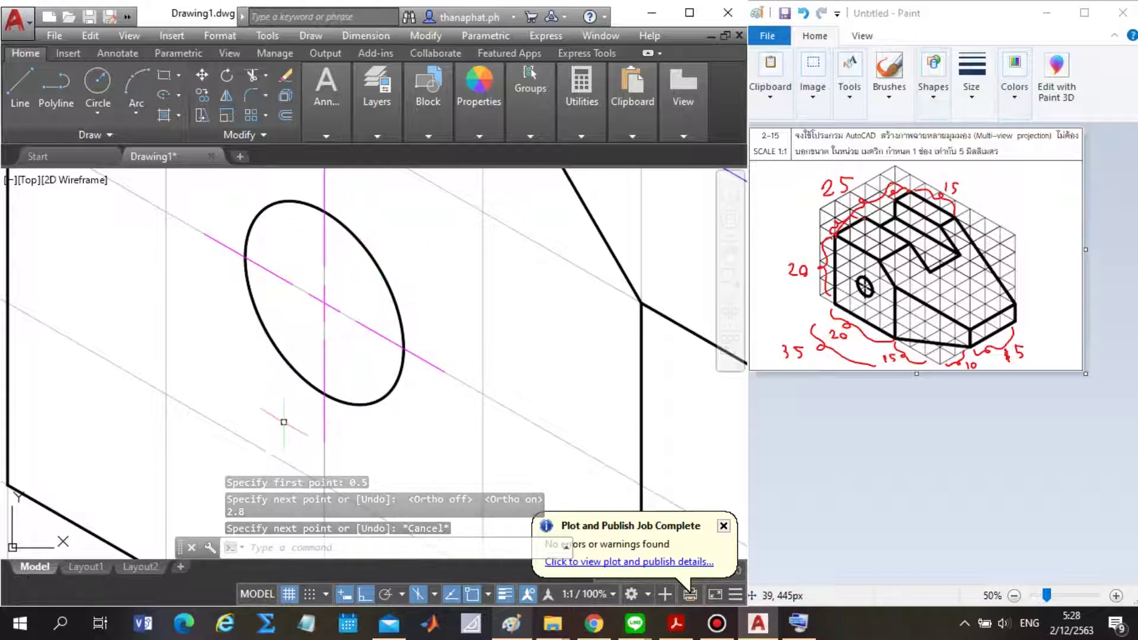
Zoom in and out around the hole to check the new centre lines.
{"action": "scroll", "coordinate": [241, 386], "scroll_direction": "down", "scroll_amount": 3}
{"action": "scroll", "coordinate": [165, 345], "scroll_direction": "down", "scroll_amount": 2}
{"action": "scroll", "coordinate": [195, 355], "scroll_direction": "down", "scroll_amount": 4}
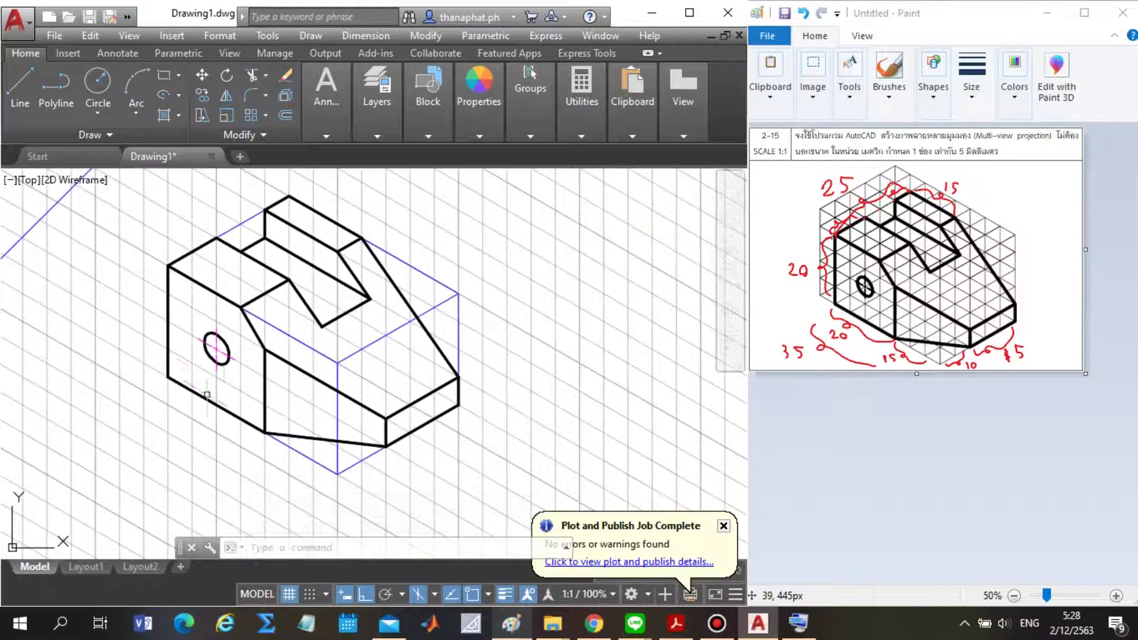
{"action": "scroll", "coordinate": [143, 385], "scroll_direction": "up", "scroll_amount": 3}
{"action": "scroll", "coordinate": [356, 321], "scroll_direction": "up", "scroll_amount": 3}
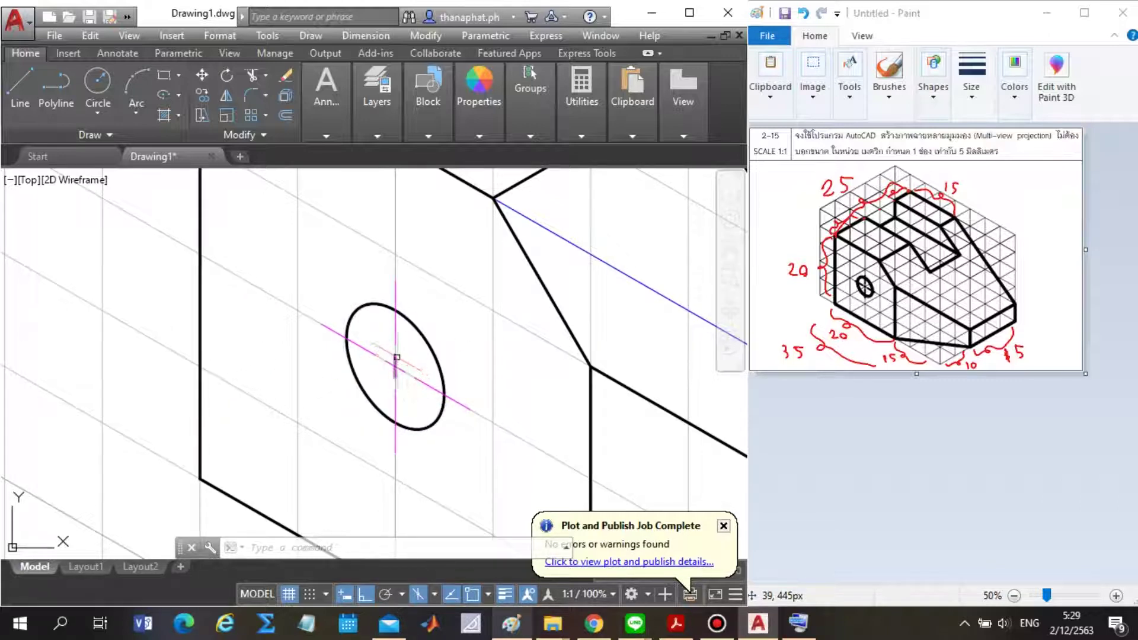
{"action": "scroll", "coordinate": [403, 363], "scroll_direction": "up", "scroll_amount": 2}
{"action": "scroll", "coordinate": [412, 343], "scroll_direction": "up", "scroll_amount": 2}
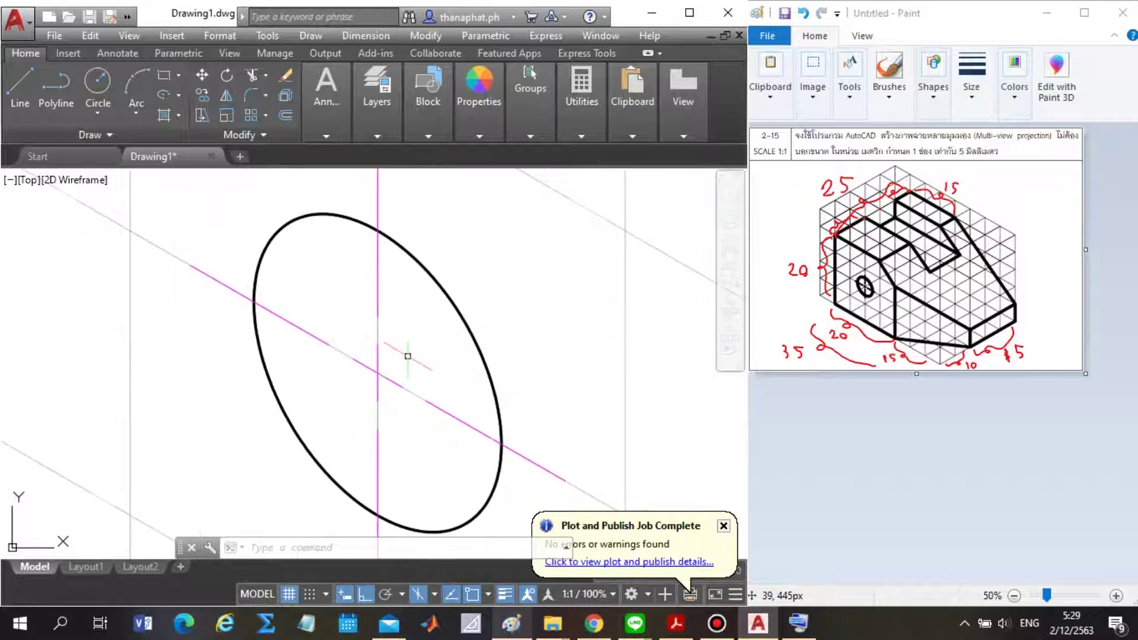
{"action": "left_click", "coordinate": [435, 320]}
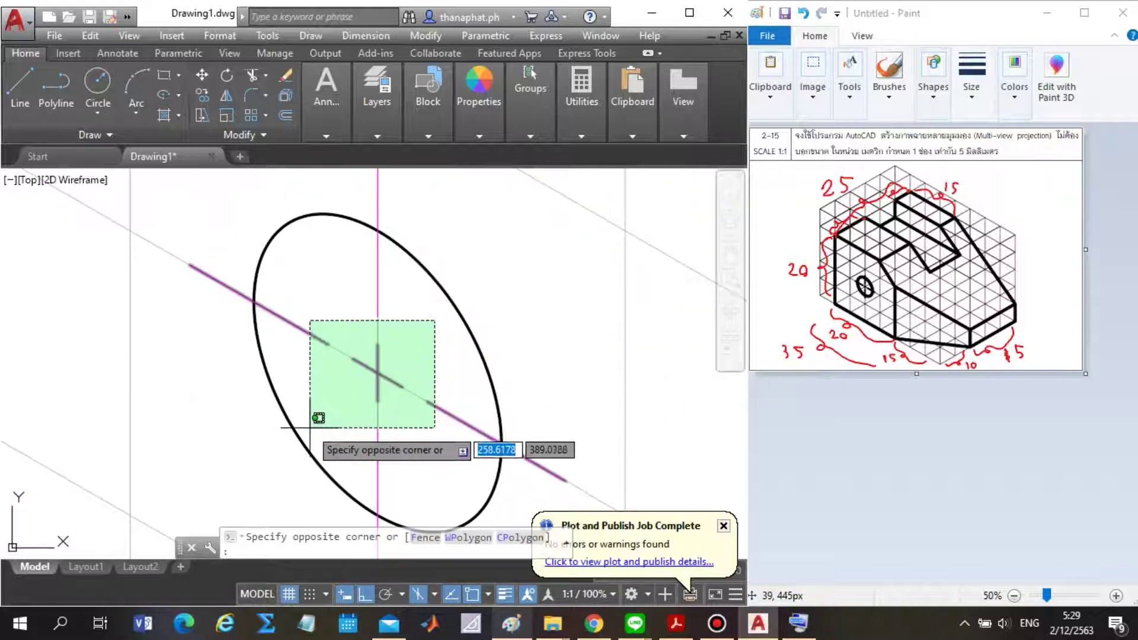
{"action": "key", "text": "Escape"}
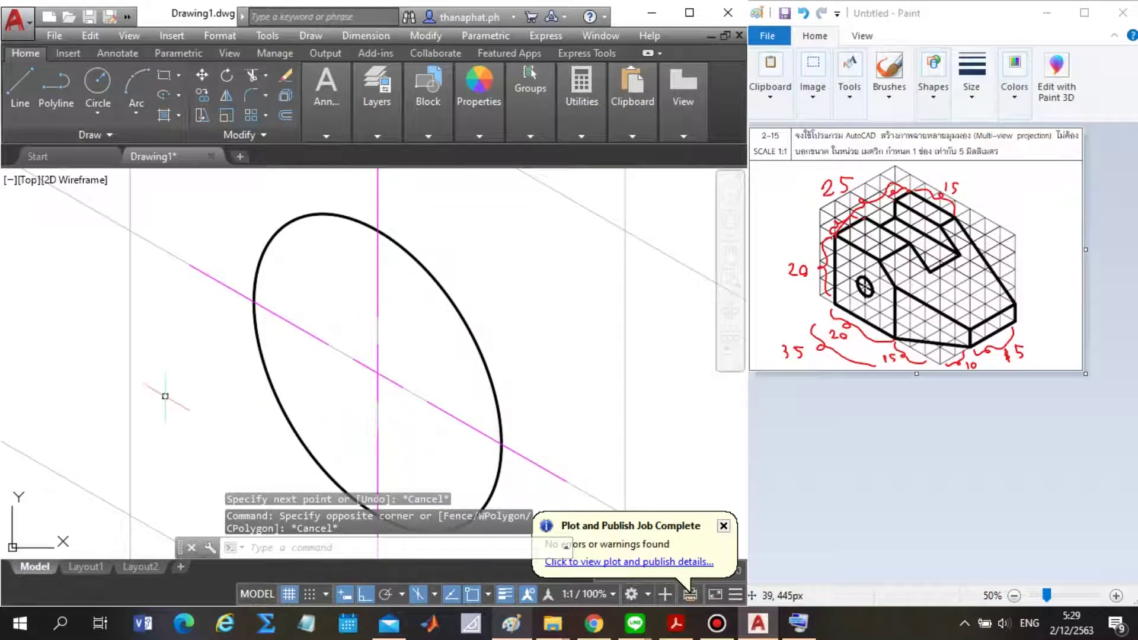
{"action": "scroll", "coordinate": [160, 394], "scroll_direction": "down", "scroll_amount": 6}
{"action": "scroll", "coordinate": [135, 398], "scroll_direction": "down", "scroll_amount": 2}
{"action": "scroll", "coordinate": [296, 412], "scroll_direction": "down", "scroll_amount": 2}
{"action": "scroll", "coordinate": [74, 365], "scroll_direction": "up", "scroll_amount": 1}
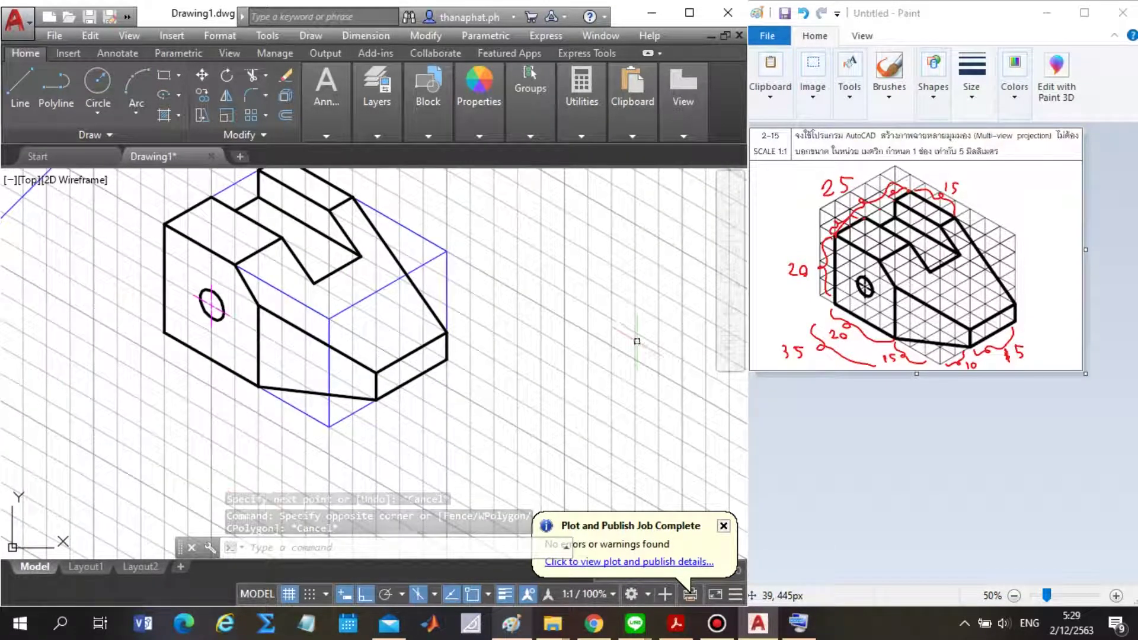
{"action": "scroll", "coordinate": [363, 211], "scroll_direction": "down", "scroll_amount": 2}
{"action": "scroll", "coordinate": [363, 212], "scroll_direction": "up", "scroll_amount": 2}
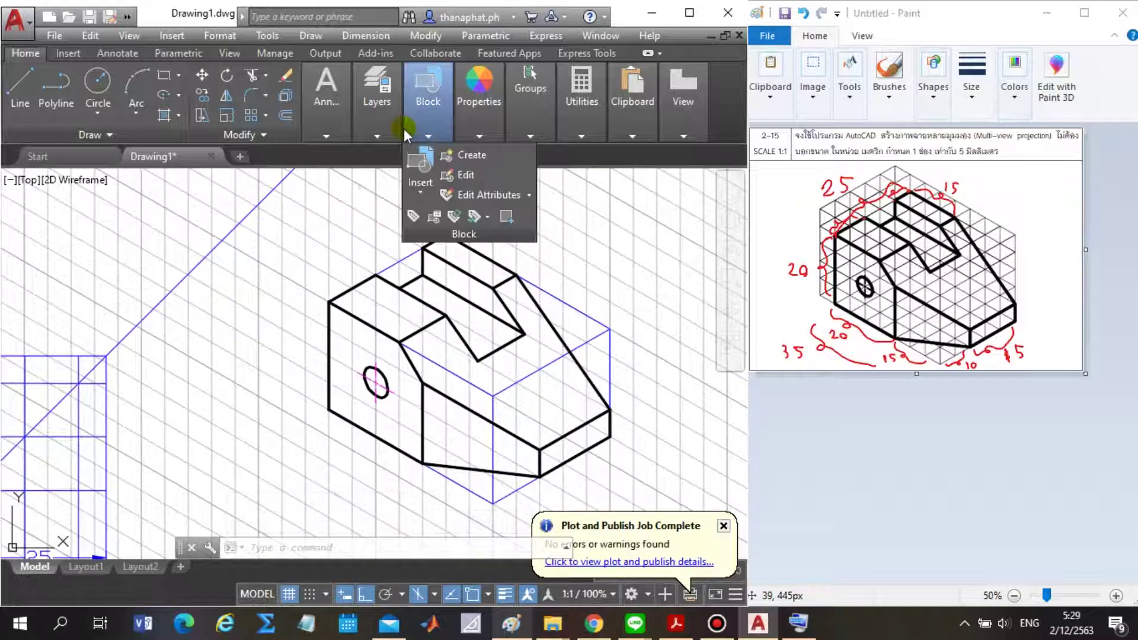
Switch the current layer to Dimension line and maximise the AutoCAD window.
{"action": "mouse_move", "coordinate": [375, 93]}
{"action": "left_click", "coordinate": [539, 155]}
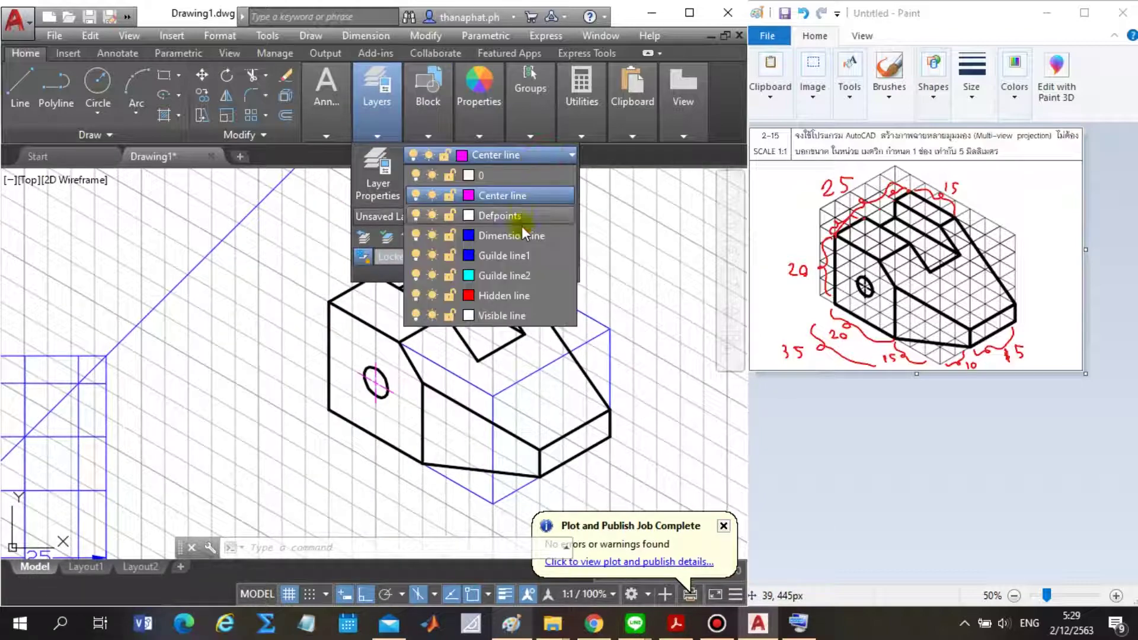
{"action": "left_click", "coordinate": [515, 238]}
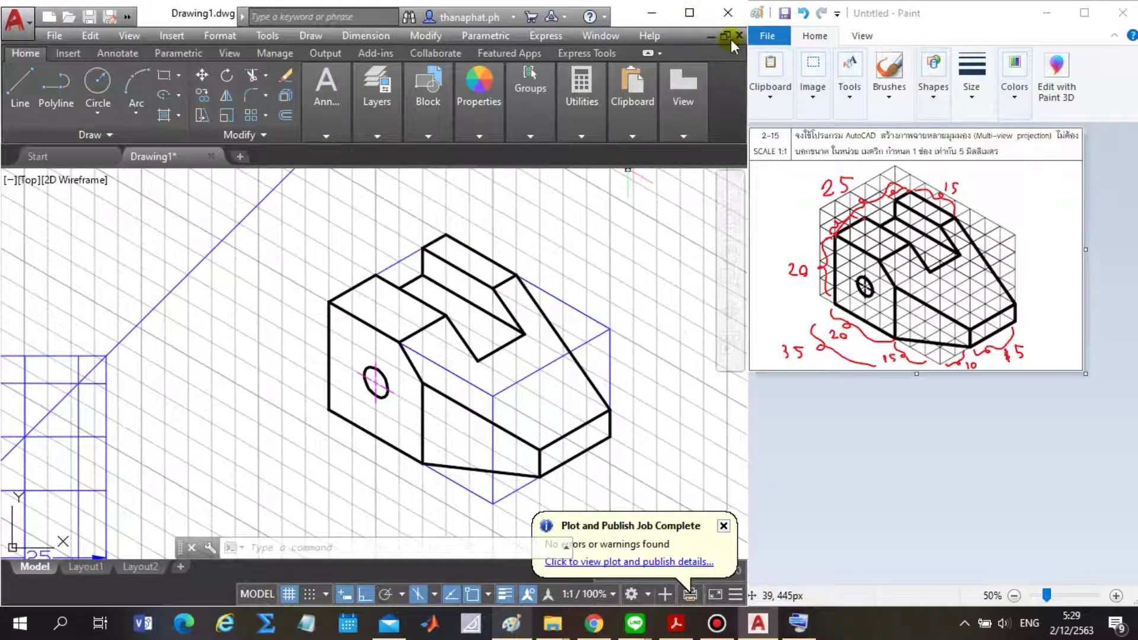
{"action": "left_click", "coordinate": [689, 12]}
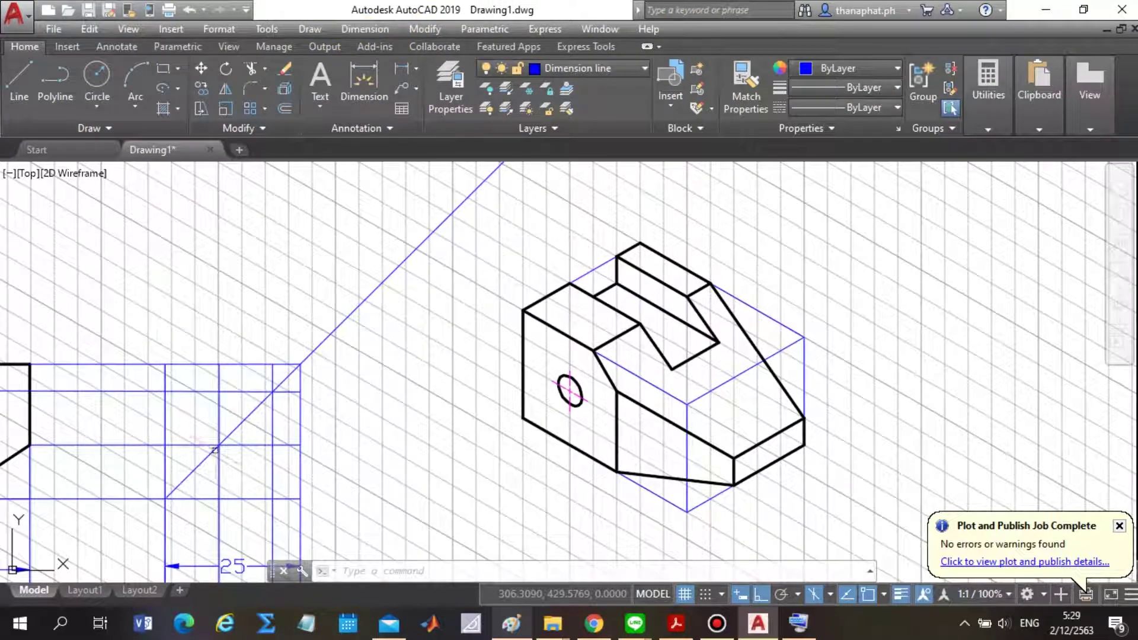
Dimension the block's lower right end edge with an aligned 15 dimension.
{"action": "scroll", "coordinate": [421, 396], "scroll_direction": "down", "scroll_amount": 4}
{"action": "scroll", "coordinate": [557, 237], "scroll_direction": "up", "scroll_amount": 2}
{"action": "scroll", "coordinate": [838, 353], "scroll_direction": "up", "scroll_amount": 2}
{"action": "scroll", "coordinate": [921, 423], "scroll_direction": "down", "scroll_amount": 2}
{"action": "scroll", "coordinate": [920, 423], "scroll_direction": "up", "scroll_amount": 2}
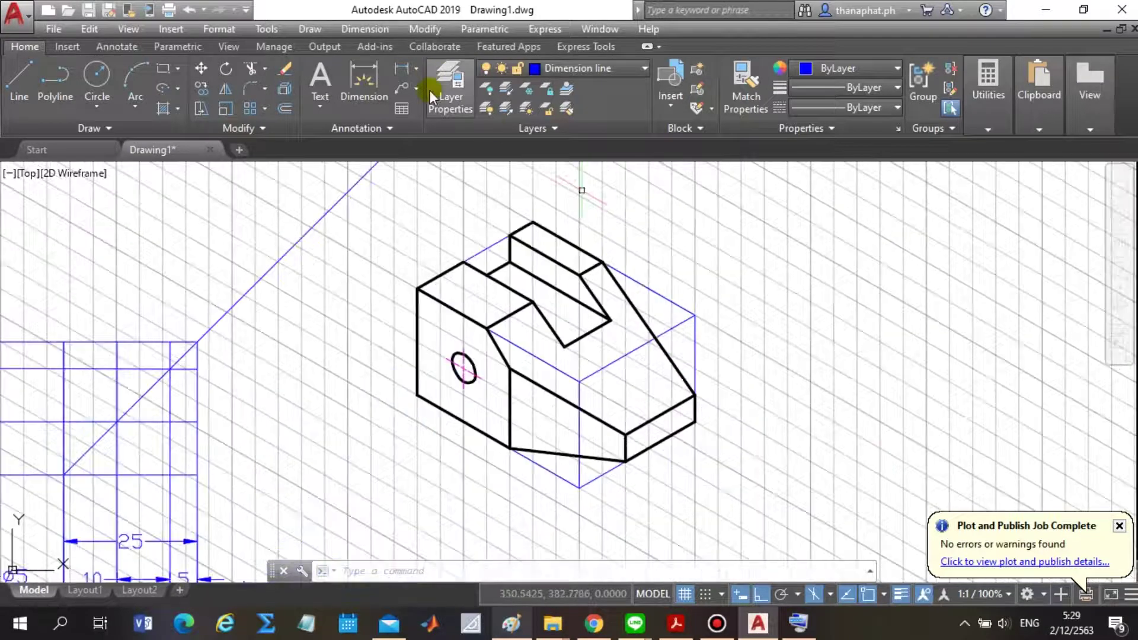
{"action": "left_click", "coordinate": [363, 30]}
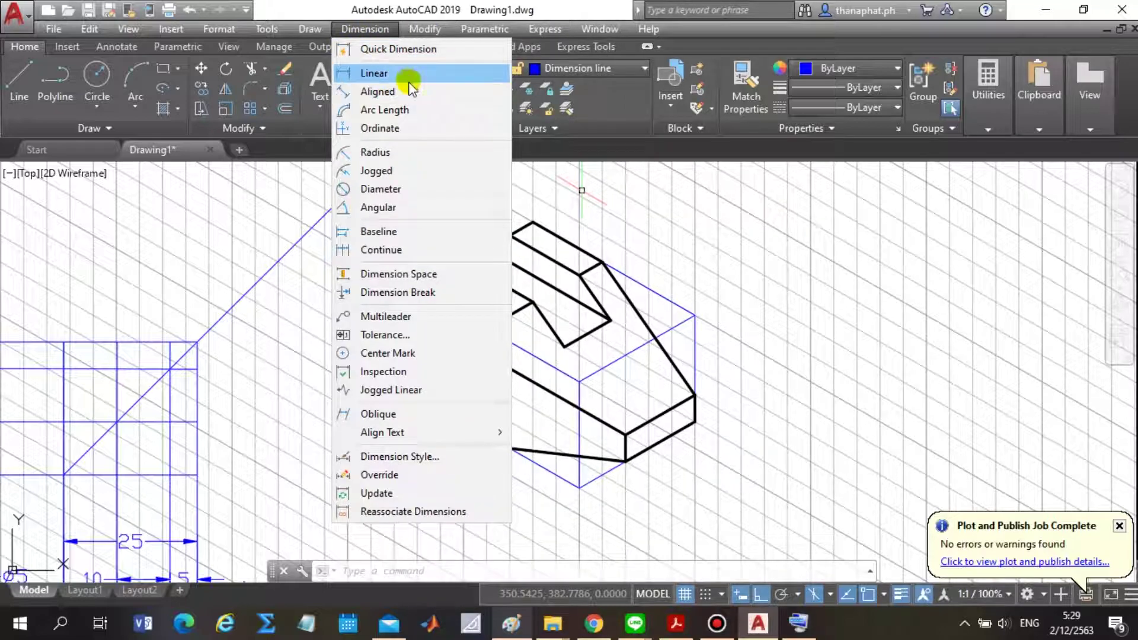
{"action": "left_click", "coordinate": [373, 92]}
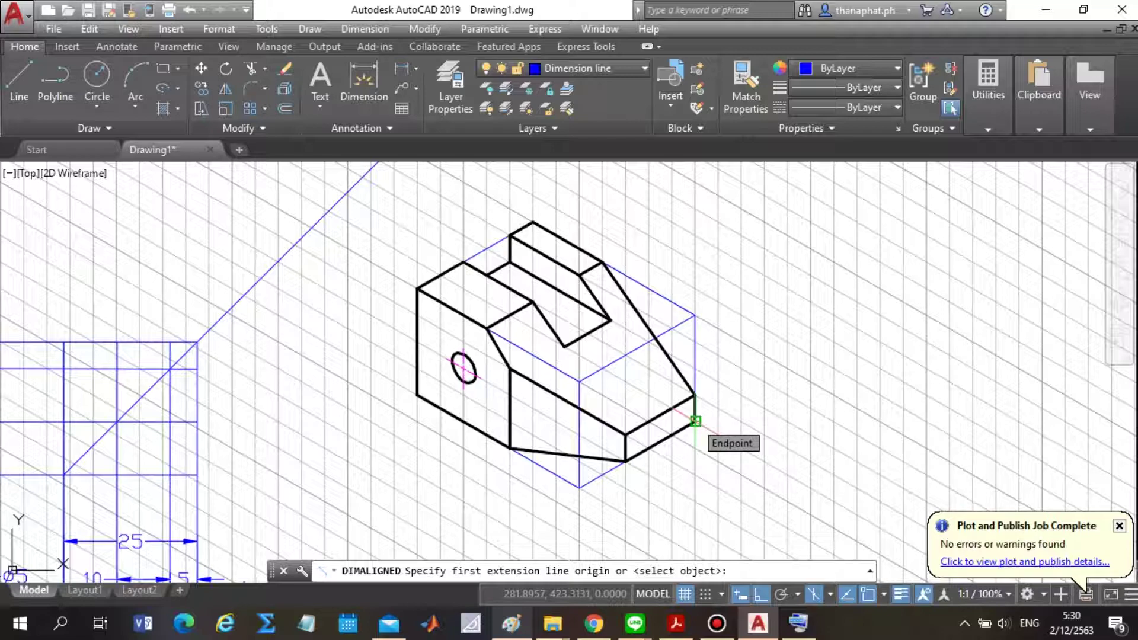
{"action": "left_click", "coordinate": [695, 421]}
{"action": "left_click", "coordinate": [625, 461]}
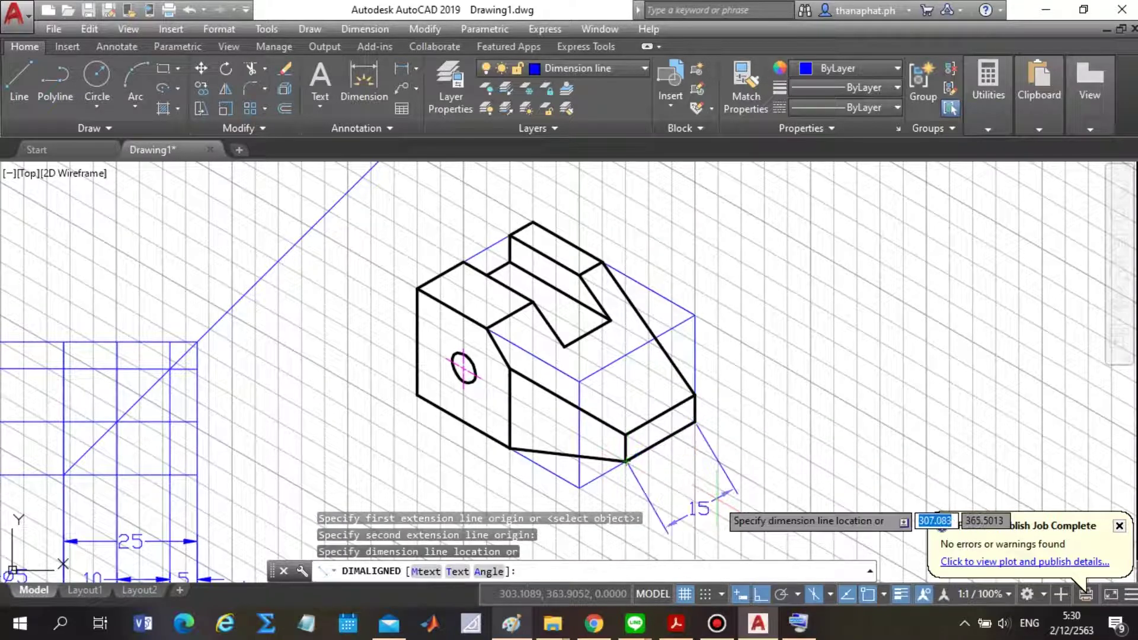
{"action": "left_click", "coordinate": [716, 498]}
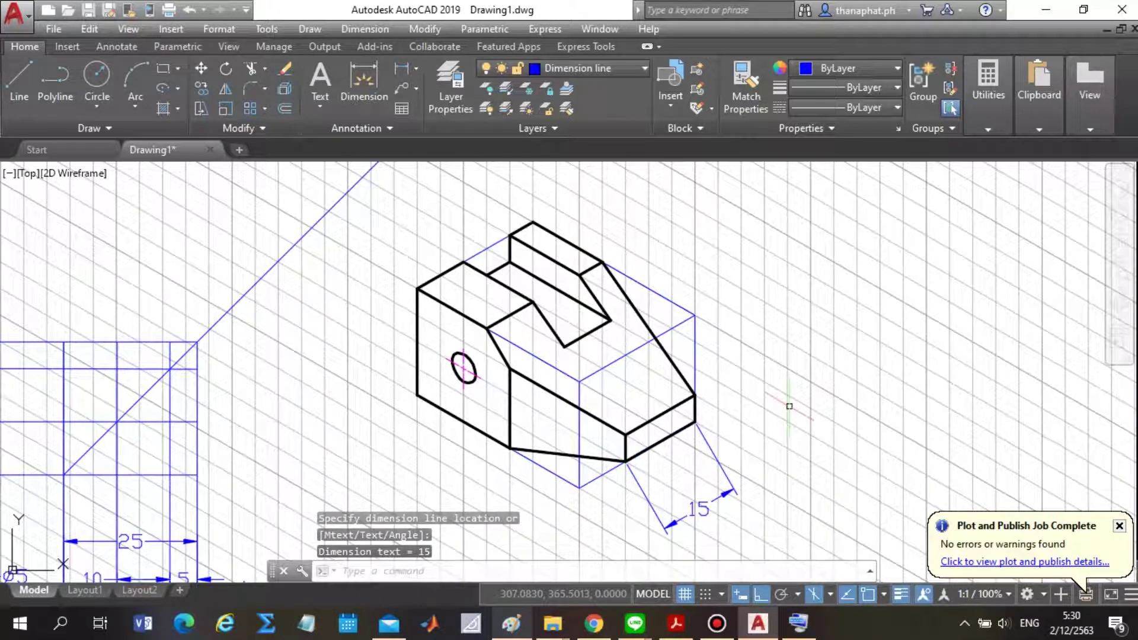
{"action": "key", "text": "Escape"}
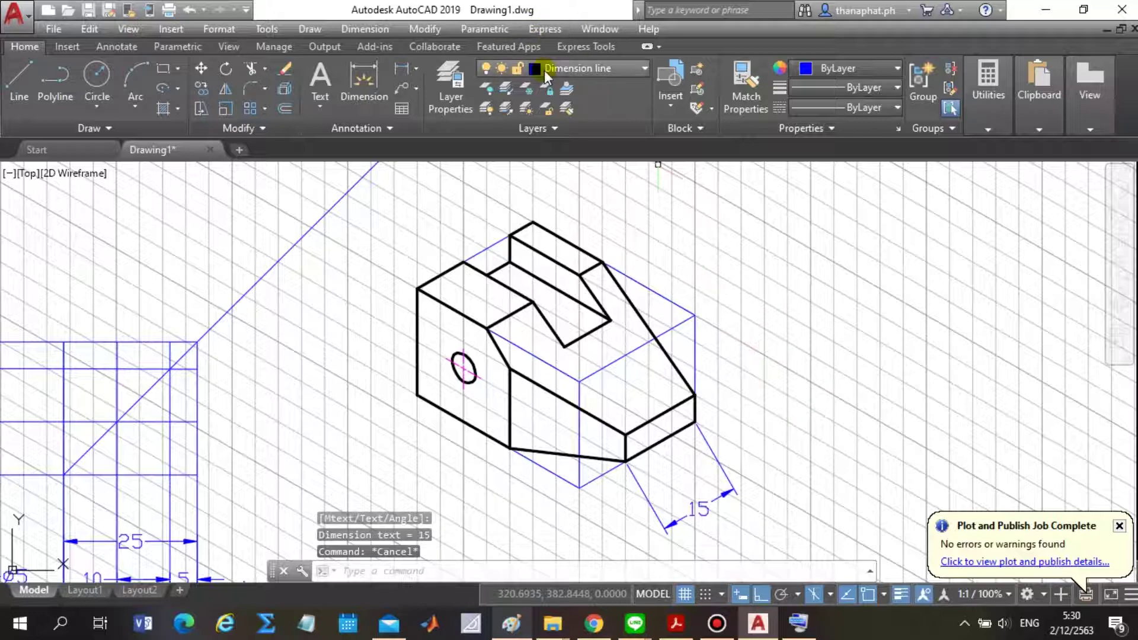
{"action": "left_click", "coordinate": [569, 69]}
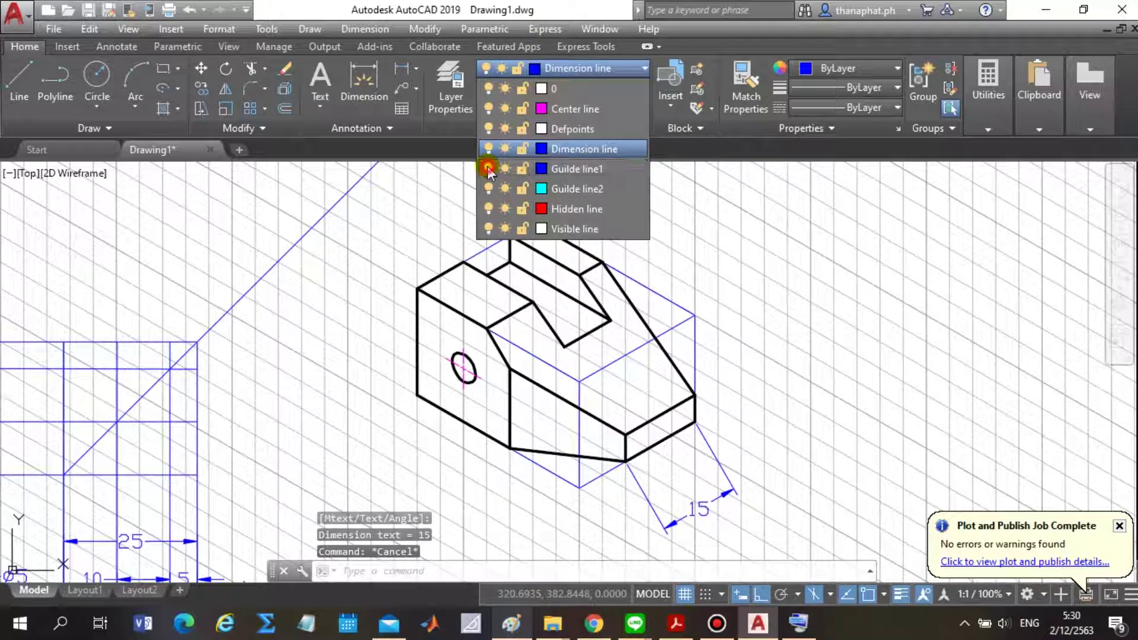
{"action": "left_click", "coordinate": [488, 169]}
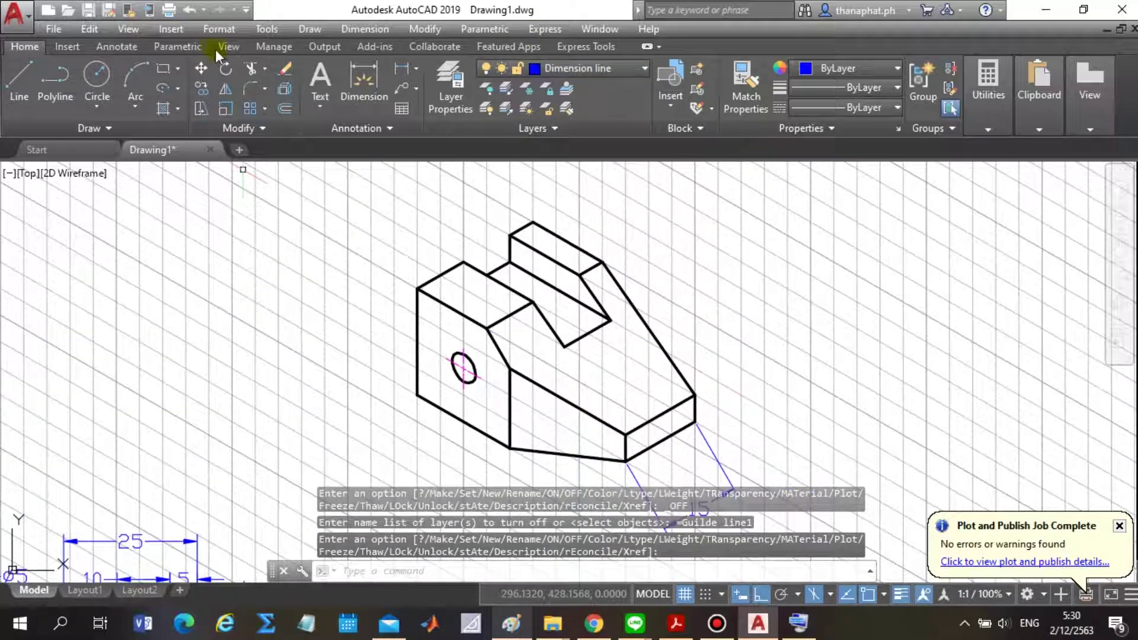
{"action": "scroll", "coordinate": [686, 241], "scroll_direction": "down", "scroll_amount": 2}
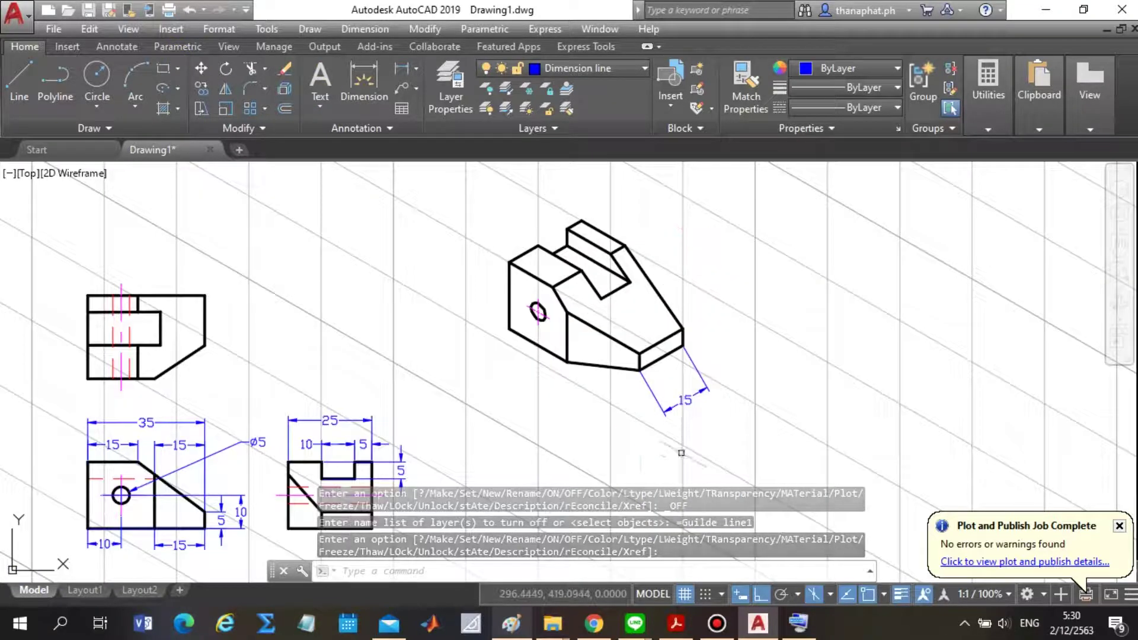
{"action": "scroll", "coordinate": [606, 390], "scroll_direction": "up", "scroll_amount": 2}
{"action": "key", "text": "Return"}
{"action": "key", "text": "Return"}
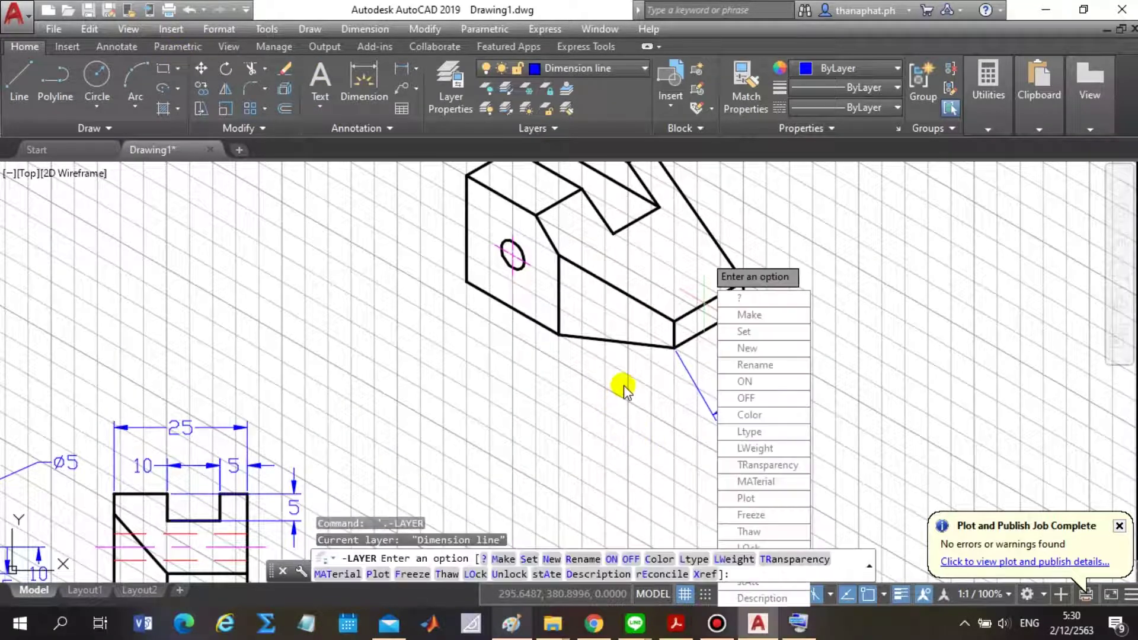
{"action": "key", "text": "Return"}
{"action": "key", "text": "Down"}
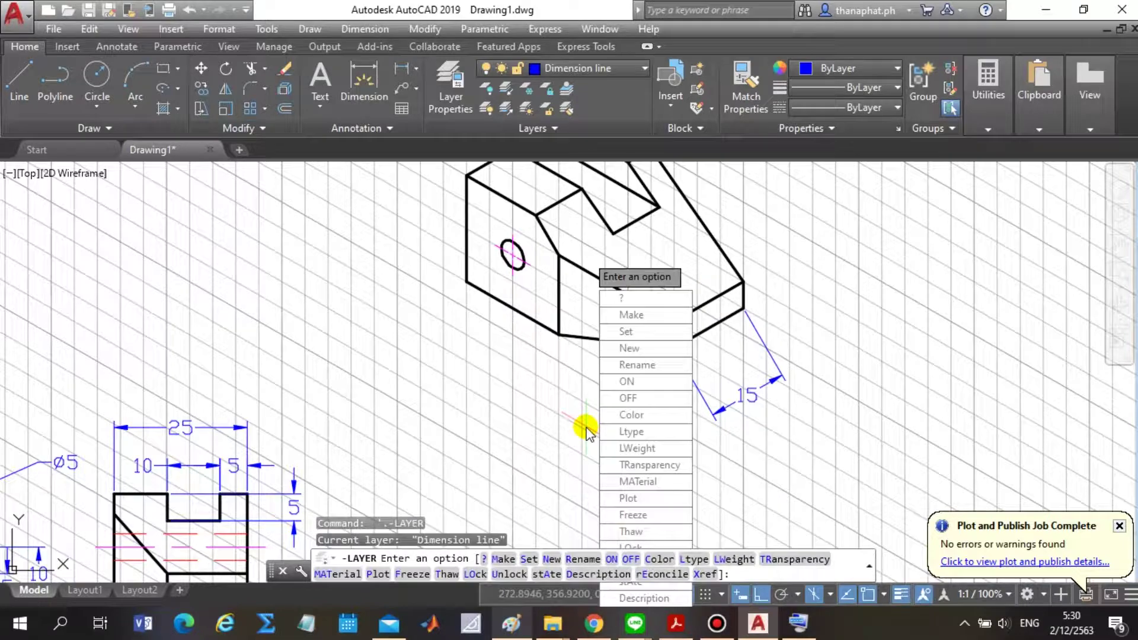
{"action": "key", "text": "Escape"}
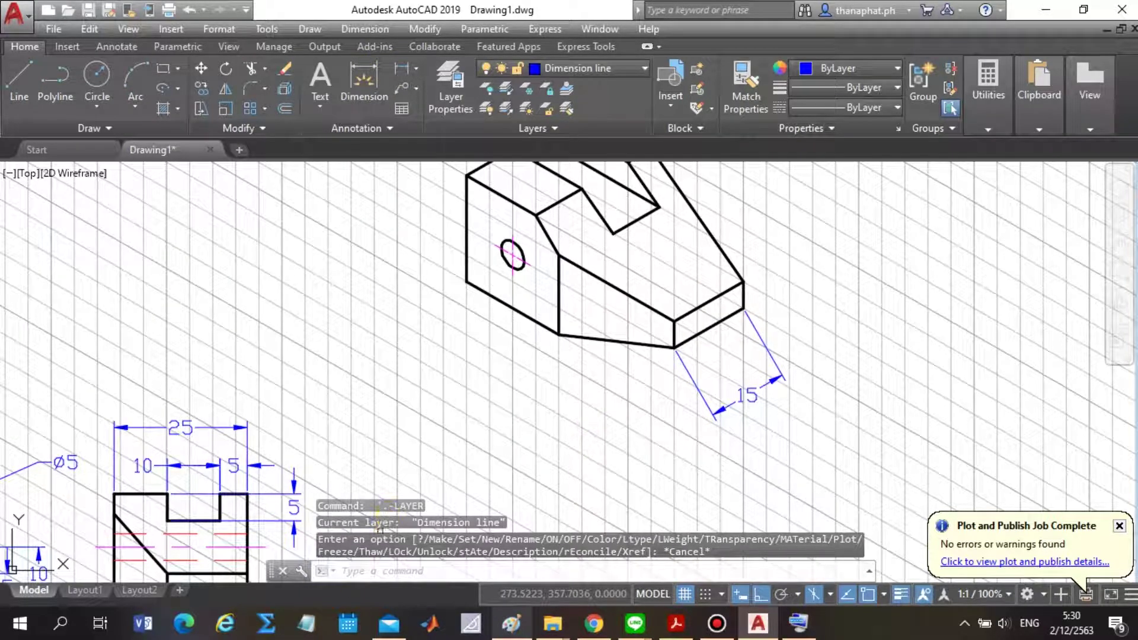
{"action": "key", "text": "Return"}
{"action": "key", "text": "Down"}
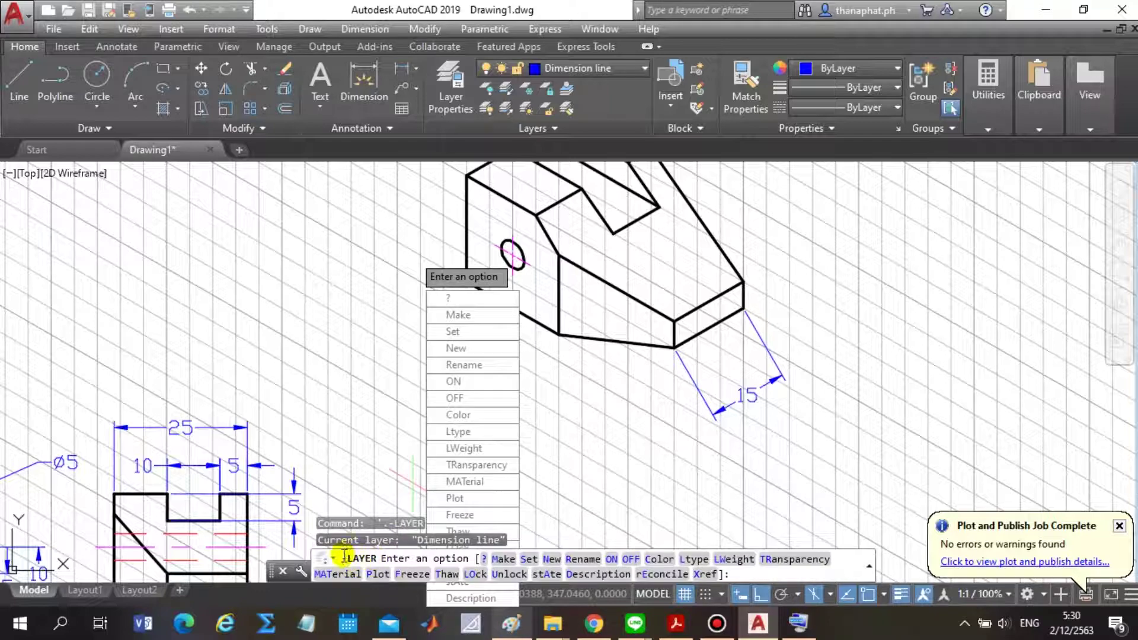
{"action": "left_click_drag", "start_coordinate": [344, 558], "coordinate": [347, 562]}
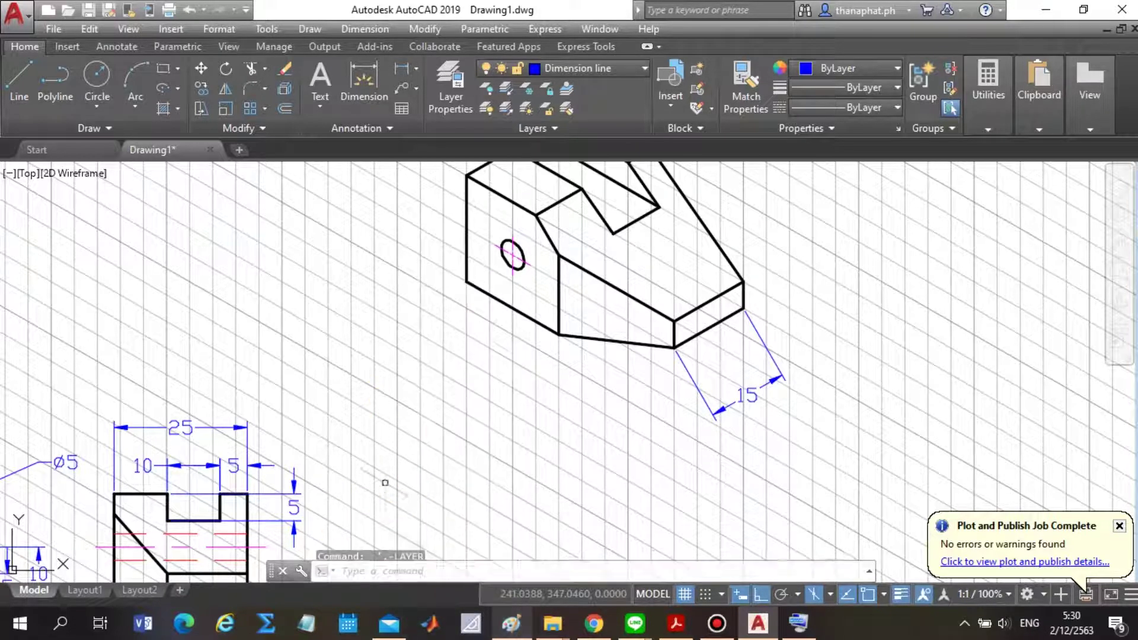
{"action": "key", "text": "Escape"}
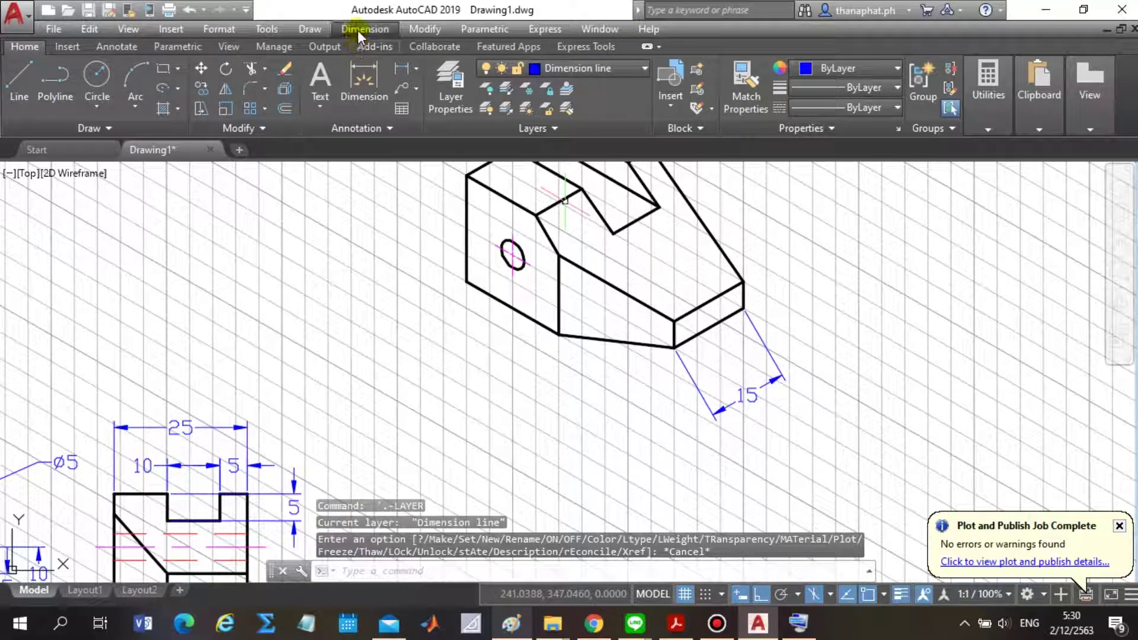
Add an aligned 5 dimension for the front end's step height.
{"action": "left_click", "coordinate": [360, 29]}
{"action": "left_click", "coordinate": [414, 90]}
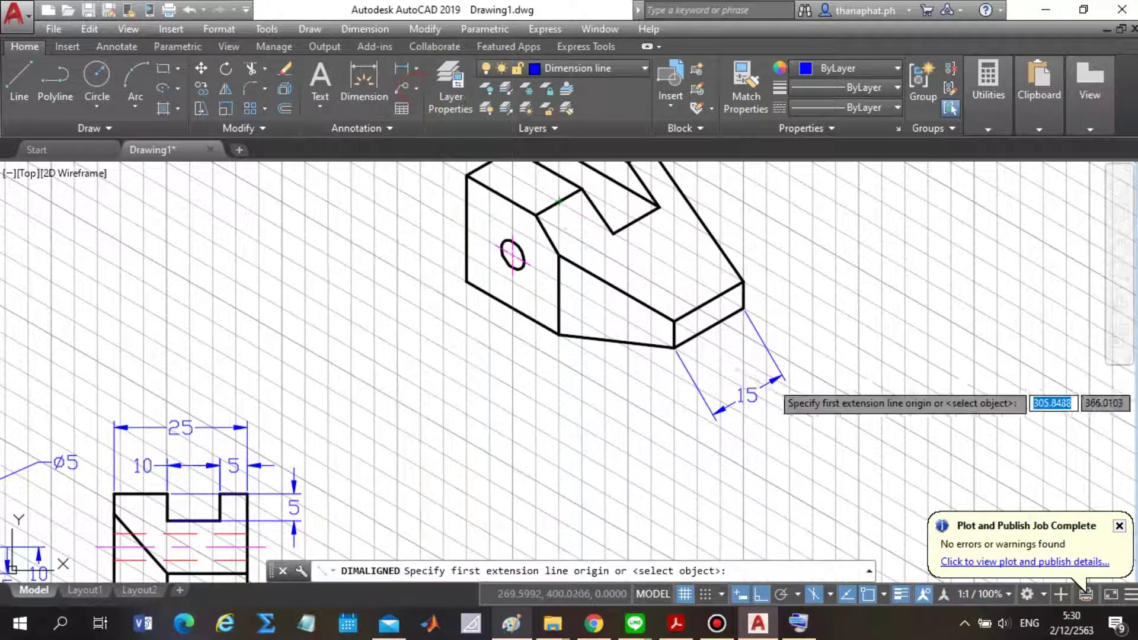
{"action": "scroll", "coordinate": [728, 308], "scroll_direction": "up", "scroll_amount": 2}
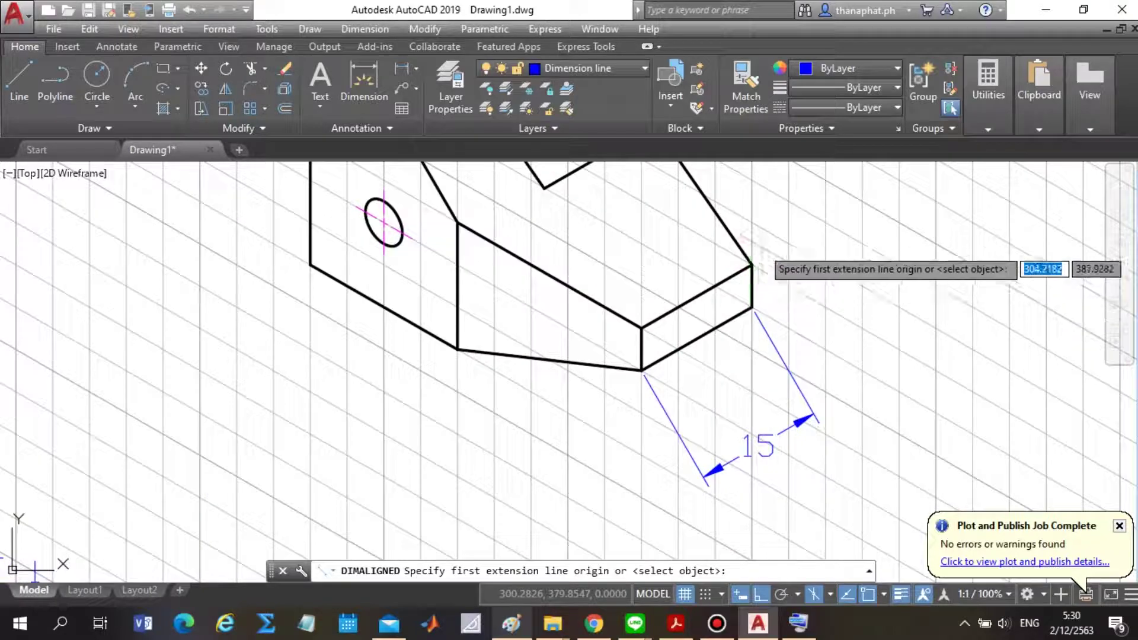
{"action": "left_click", "coordinate": [751, 264]}
{"action": "left_click", "coordinate": [752, 307]}
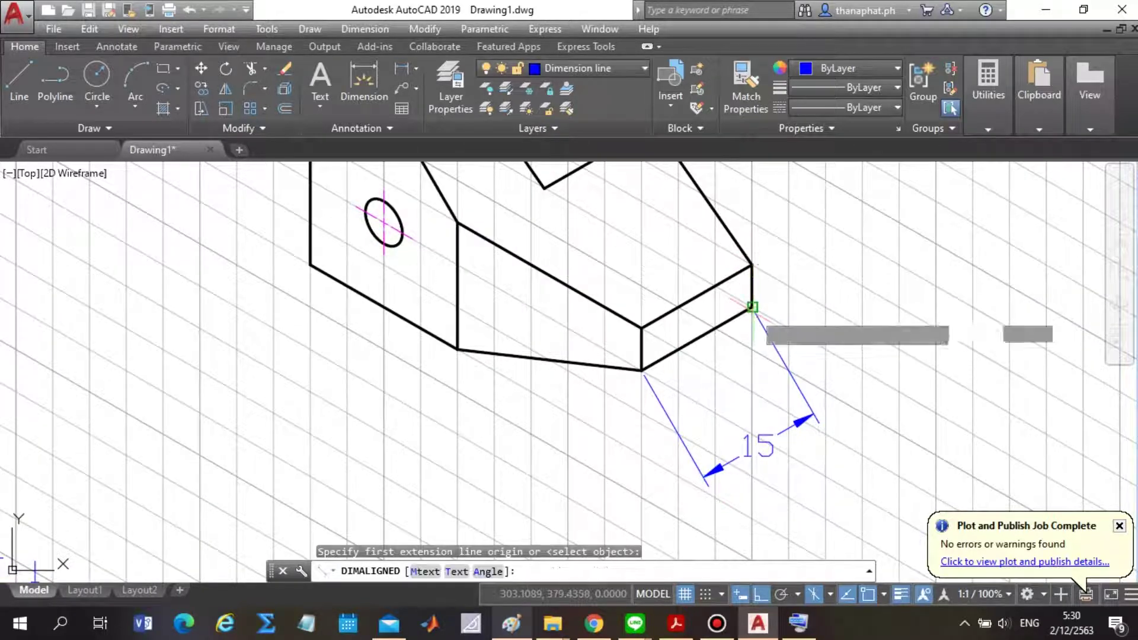
{"action": "left_click", "coordinate": [842, 240]}
{"action": "key", "text": "Return"}
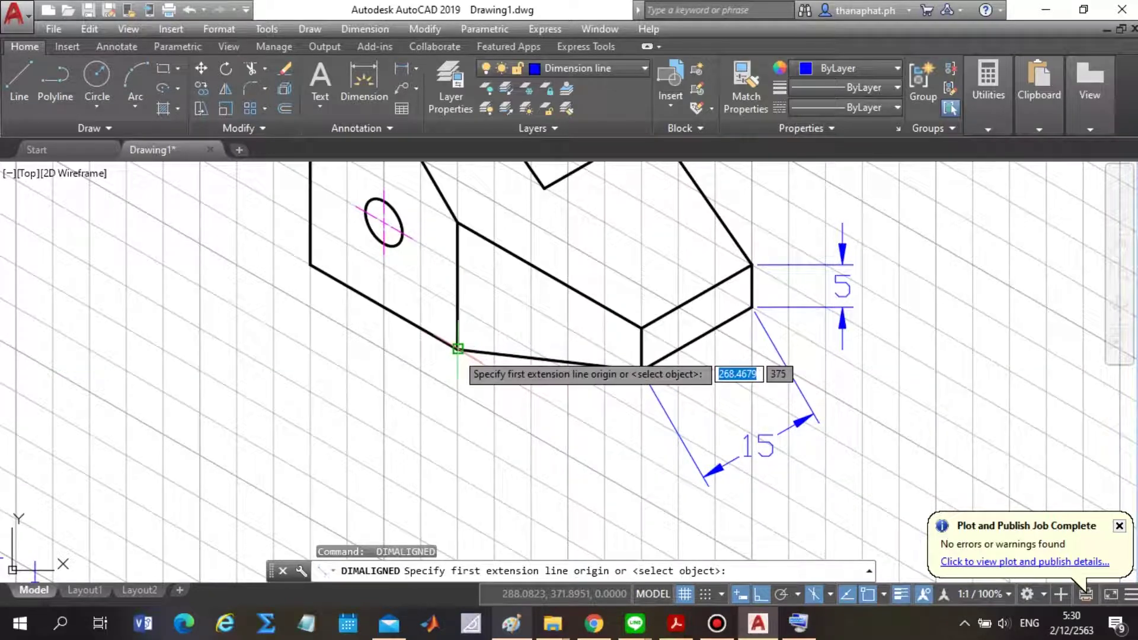
Add an aligned 20 dimension below the block's left end.
{"action": "scroll", "coordinate": [457, 348], "scroll_direction": "down", "scroll_amount": 3}
{"action": "scroll", "coordinate": [490, 388], "scroll_direction": "up", "scroll_amount": 3}
{"action": "scroll", "coordinate": [483, 390], "scroll_direction": "down", "scroll_amount": 3}
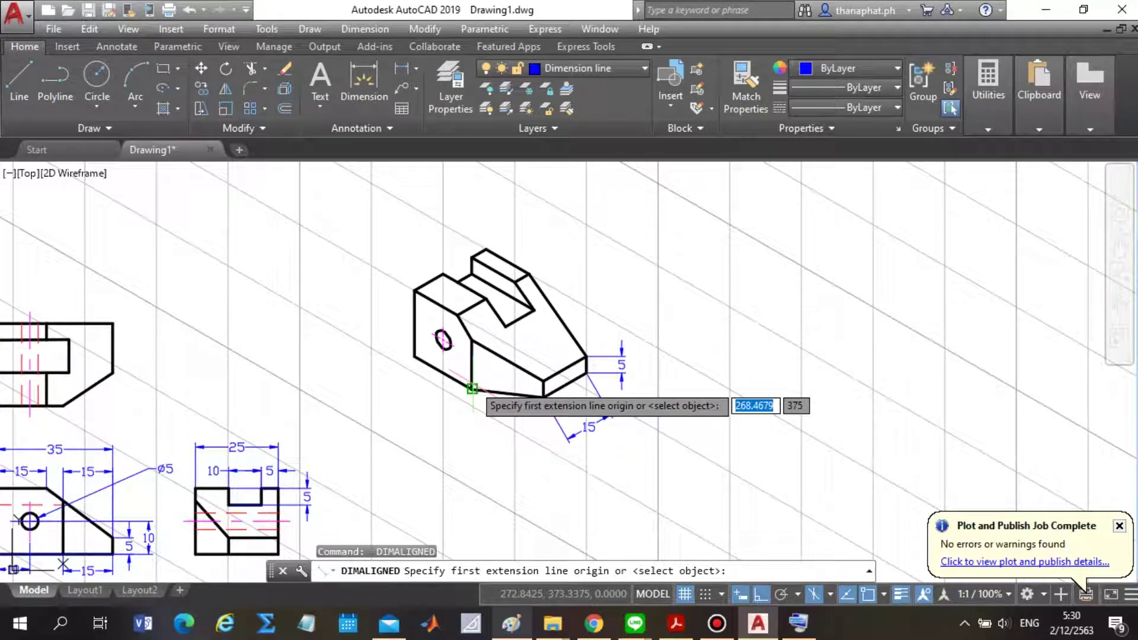
{"action": "left_click", "coordinate": [472, 388]}
{"action": "left_click", "coordinate": [413, 357]}
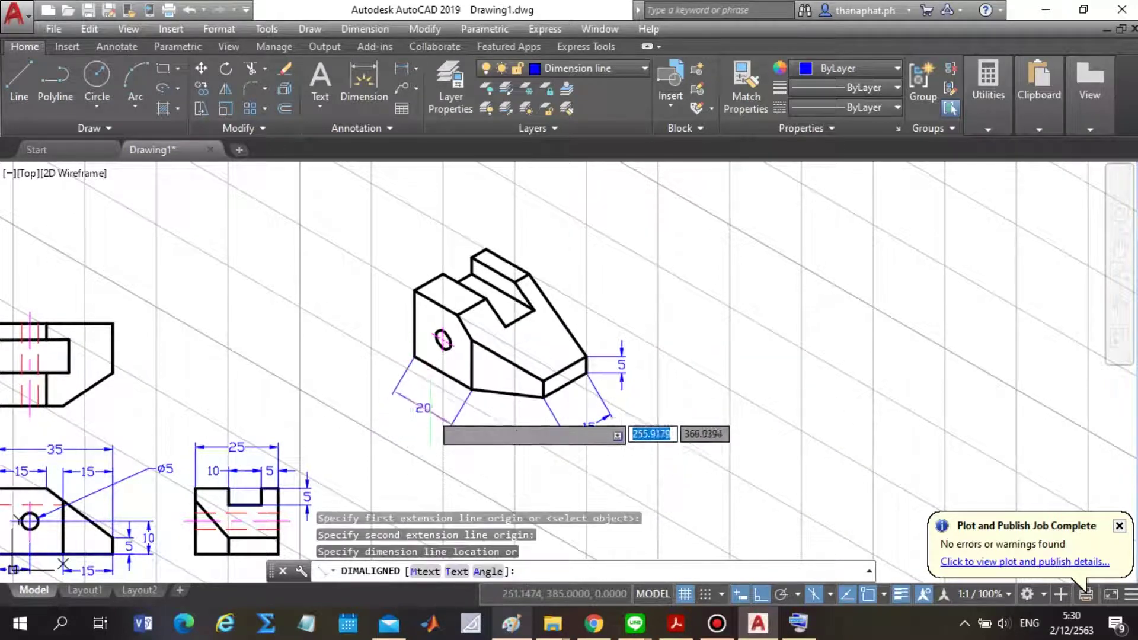
{"action": "left_click", "coordinate": [431, 407]}
Attempt the bottom-edge dimension, cancelling the wrong 40.93 result and checking object snaps.
{"action": "key", "text": "Return"}
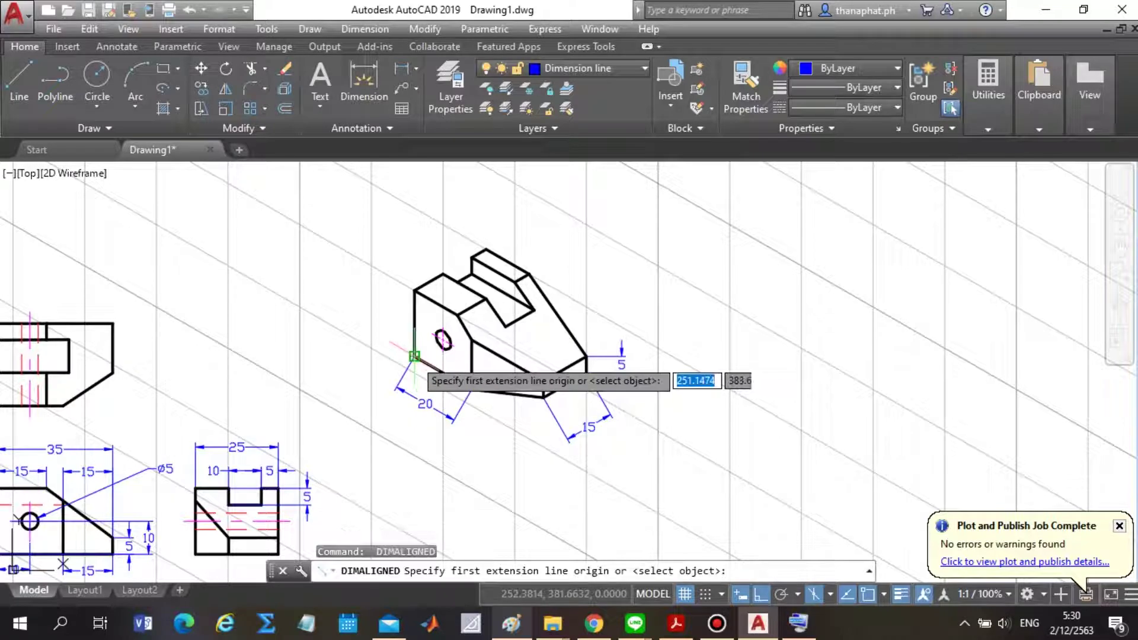
{"action": "left_click", "coordinate": [414, 357]}
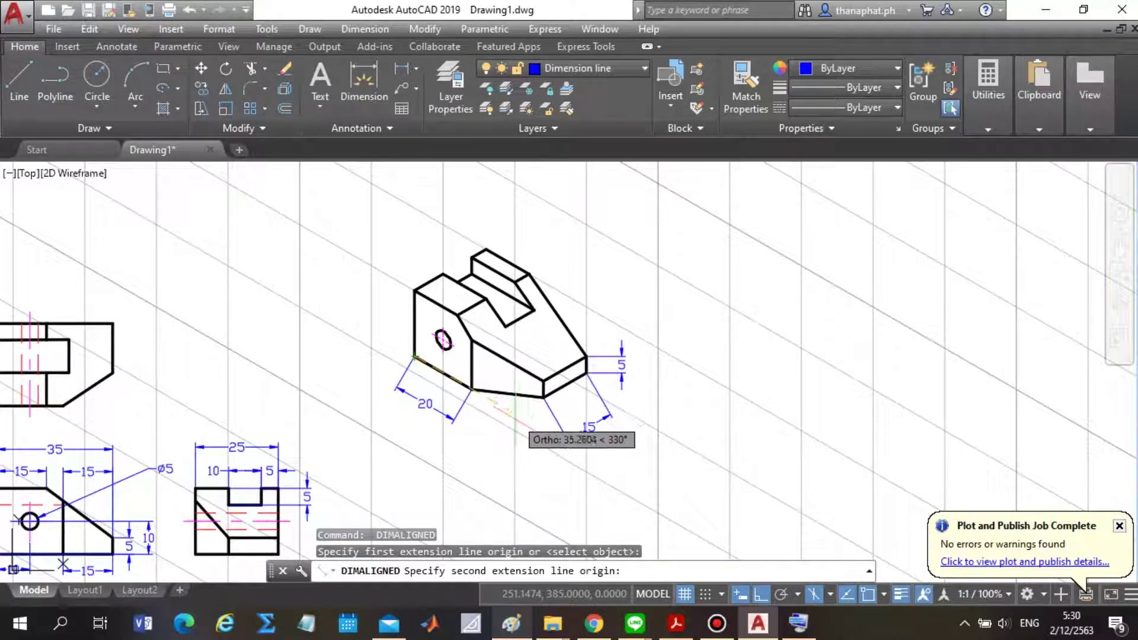
{"action": "scroll", "coordinate": [503, 409], "scroll_direction": "down", "scroll_amount": 2}
{"action": "scroll", "coordinate": [503, 415], "scroll_direction": "up", "scroll_amount": 5}
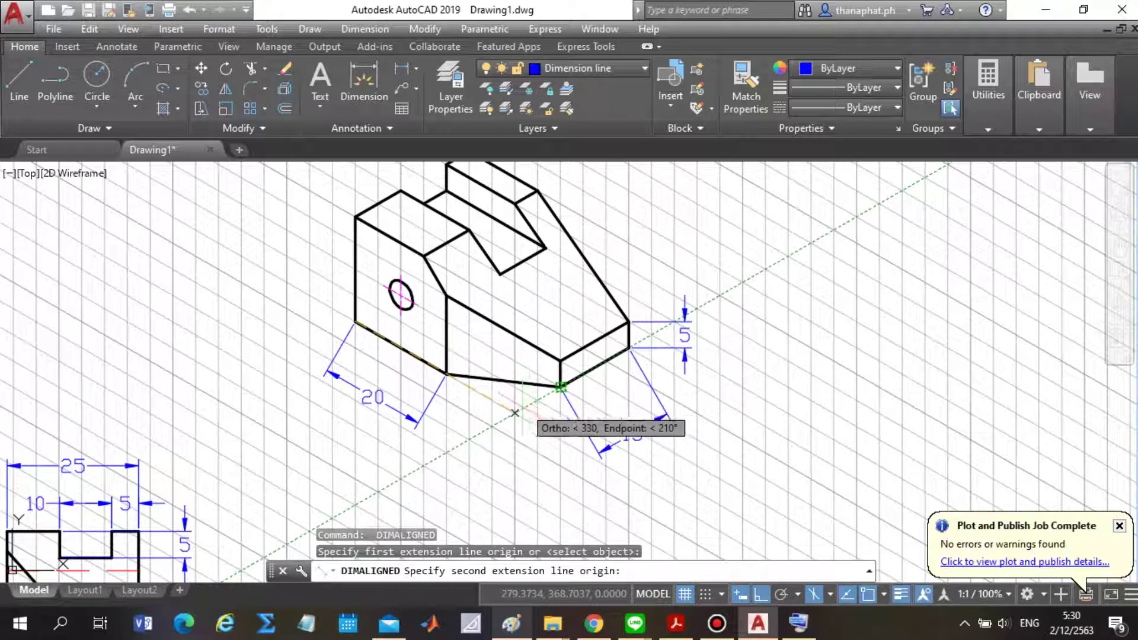
{"action": "left_click", "coordinate": [560, 386]}
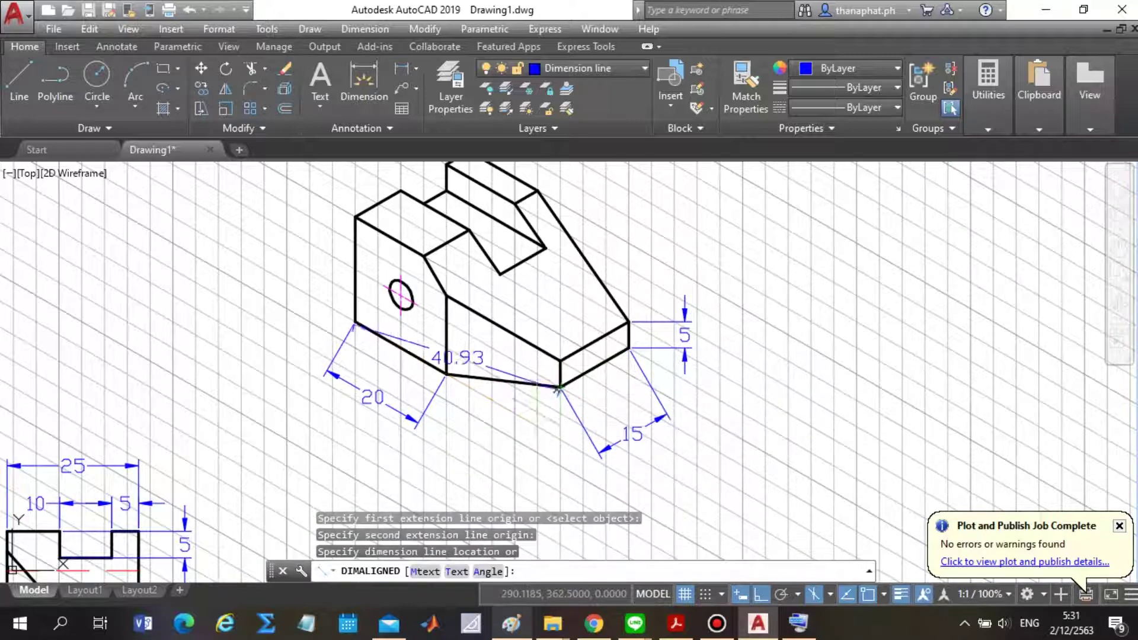
{"action": "key", "text": "Escape"}
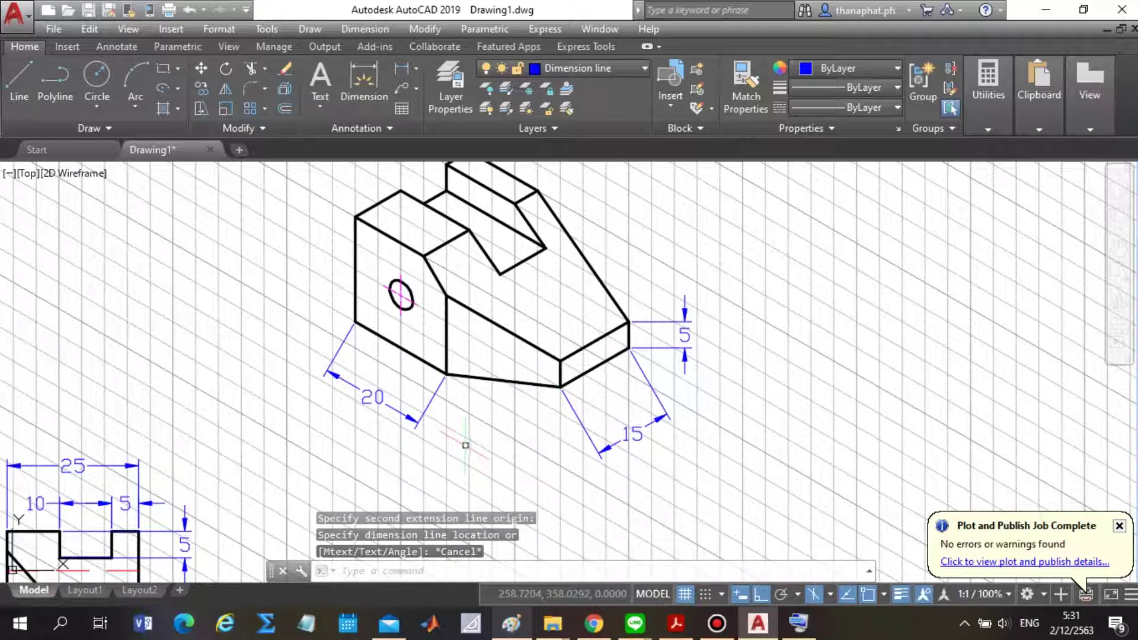
{"action": "key", "text": "Return"}
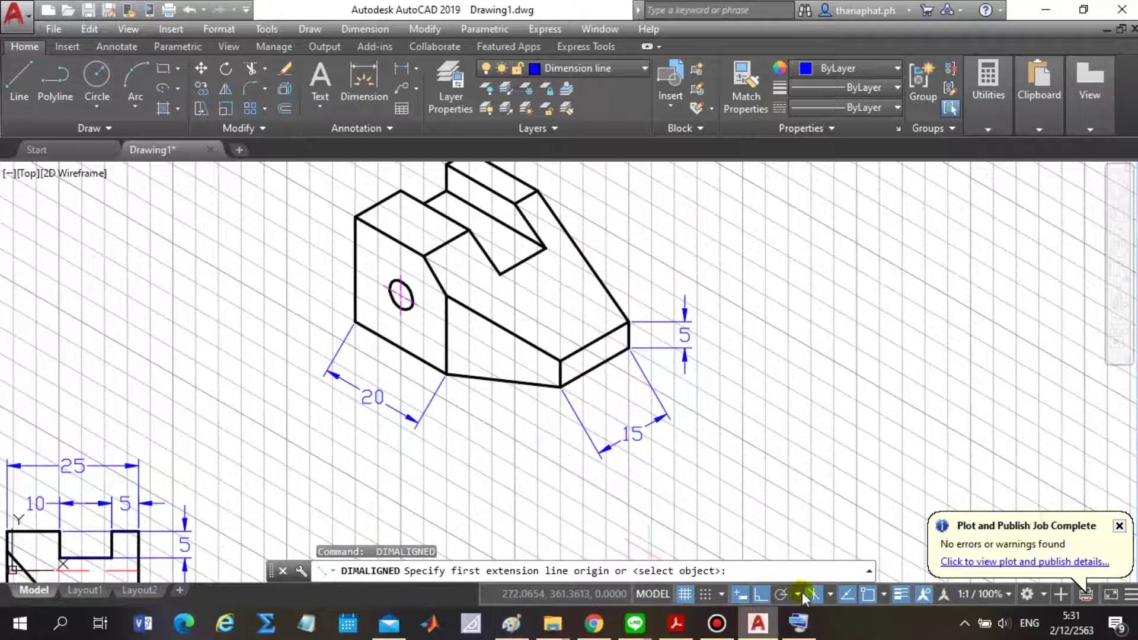
{"action": "left_click", "coordinate": [883, 592]}
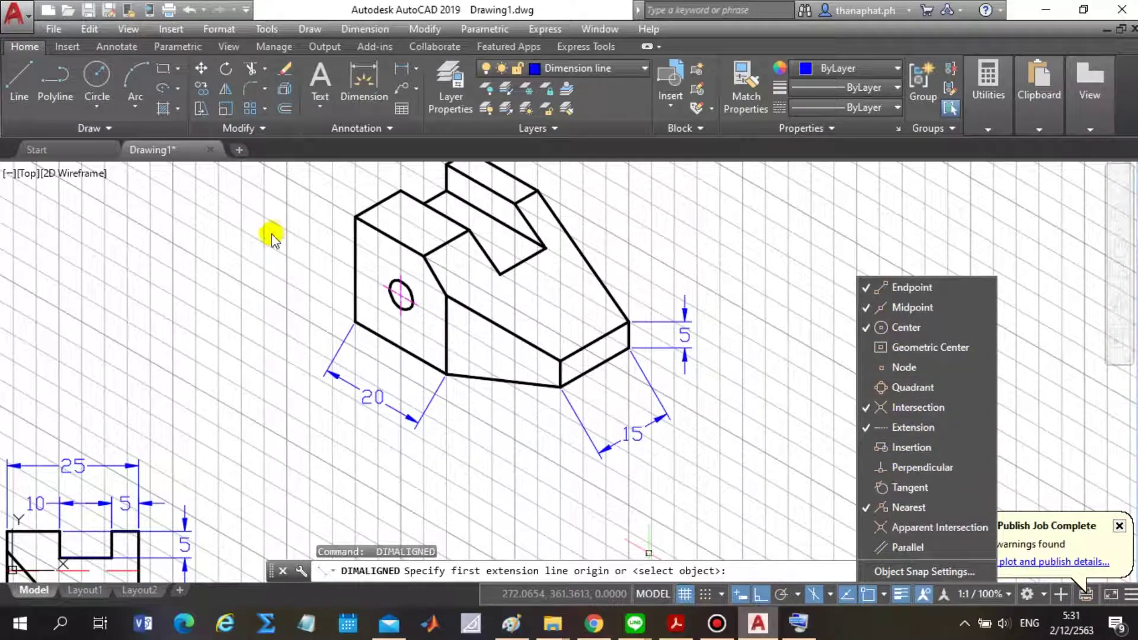
{"action": "key", "text": "Escape"}
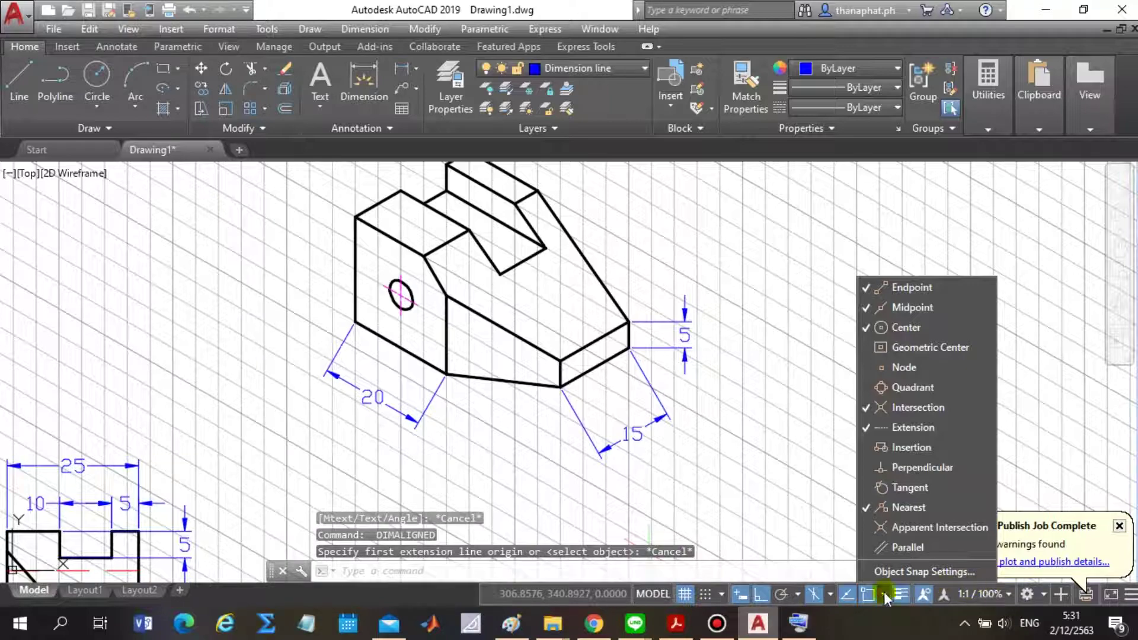
{"action": "left_click", "coordinate": [885, 594]}
Add an aligned 35 dimension along the block's bottom edge.
{"action": "left_click", "coordinate": [401, 71]}
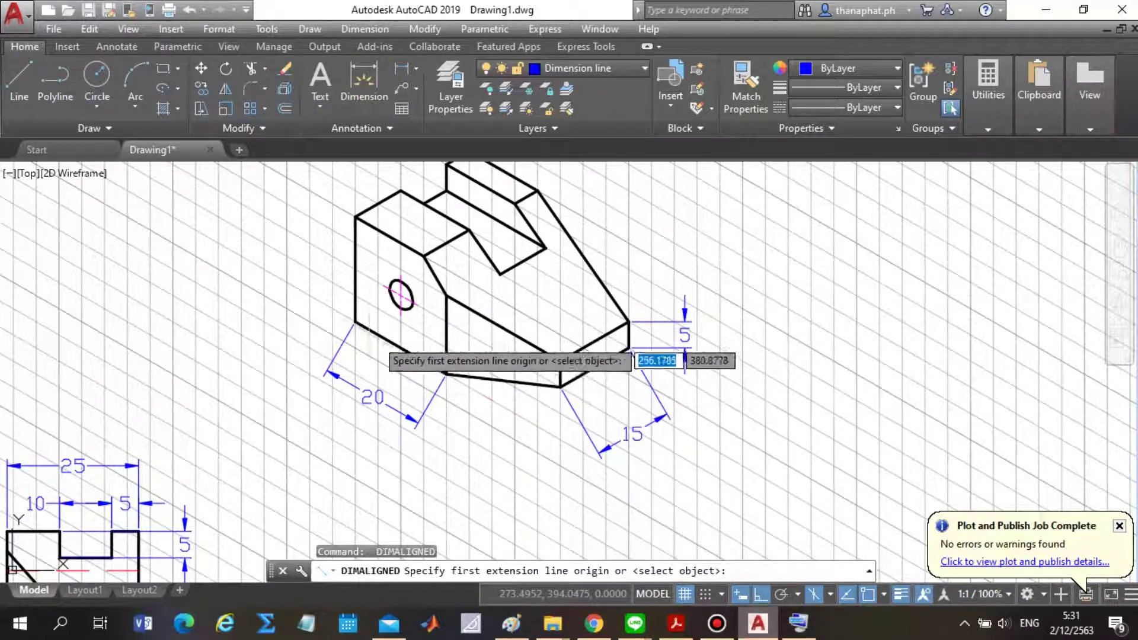
{"action": "left_click", "coordinate": [354, 321]}
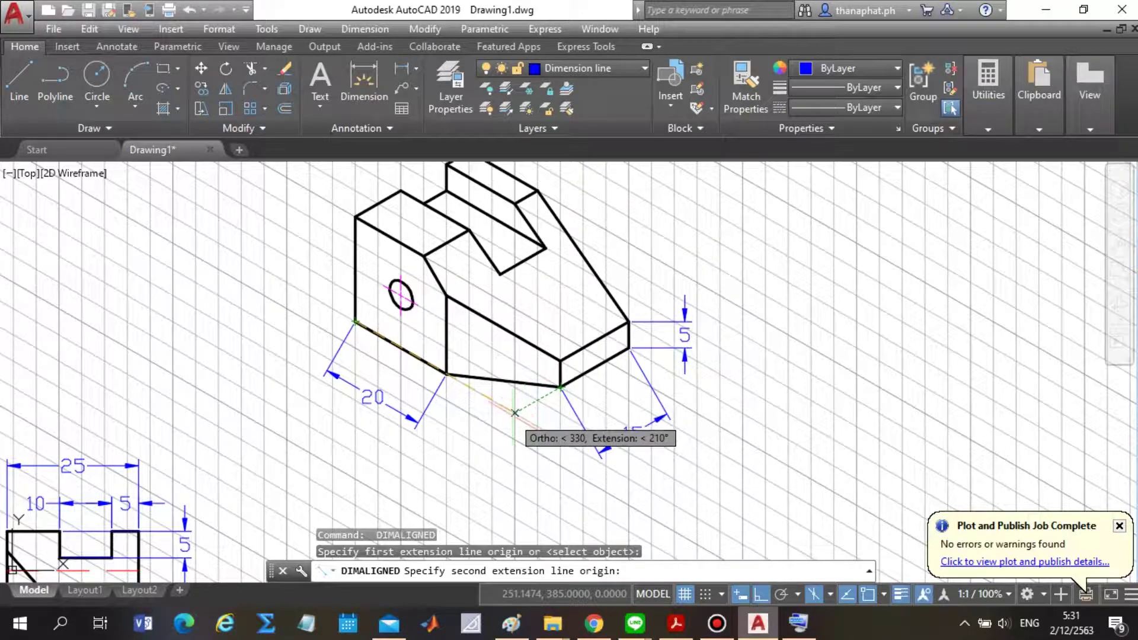
{"action": "scroll", "coordinate": [515, 412], "scroll_direction": "up", "scroll_amount": 2}
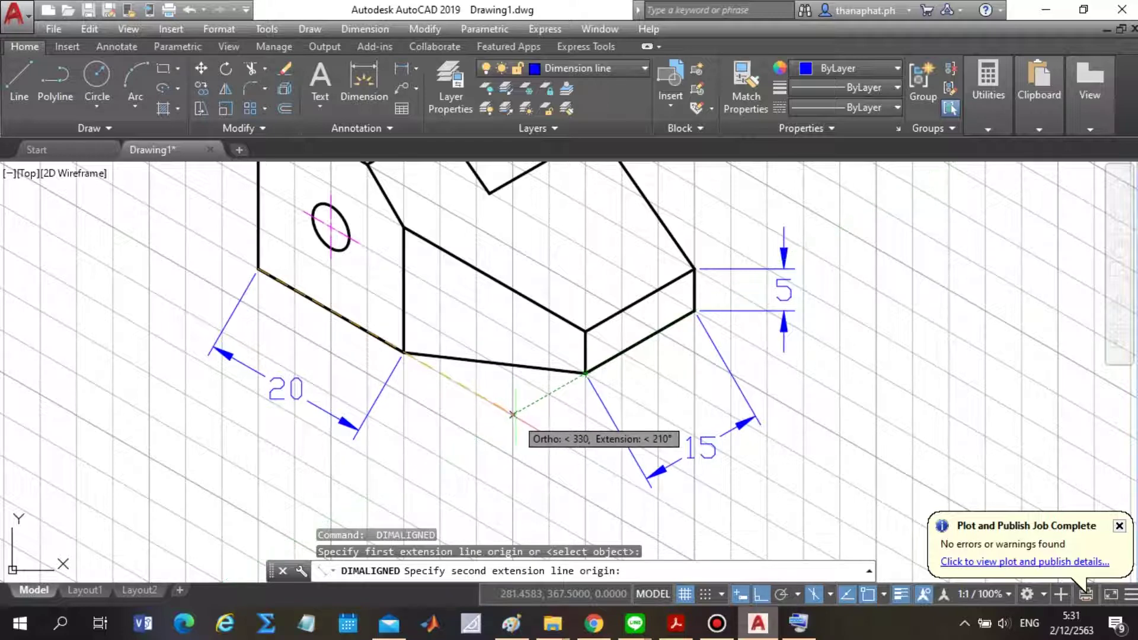
{"action": "left_click", "coordinate": [514, 413]}
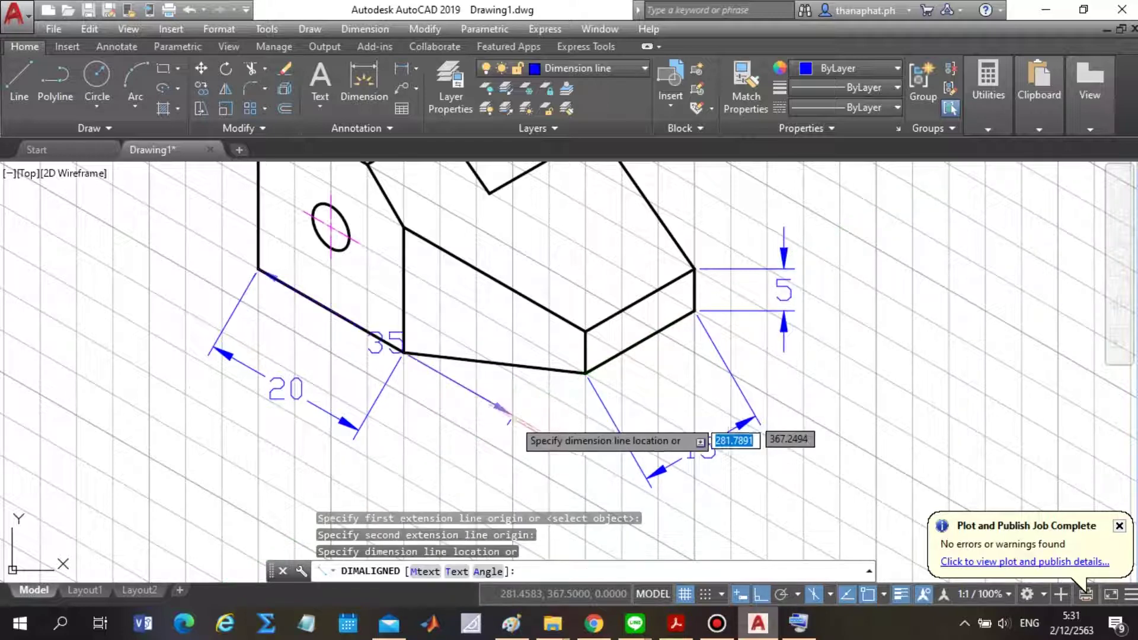
{"action": "left_click", "coordinate": [260, 468]}
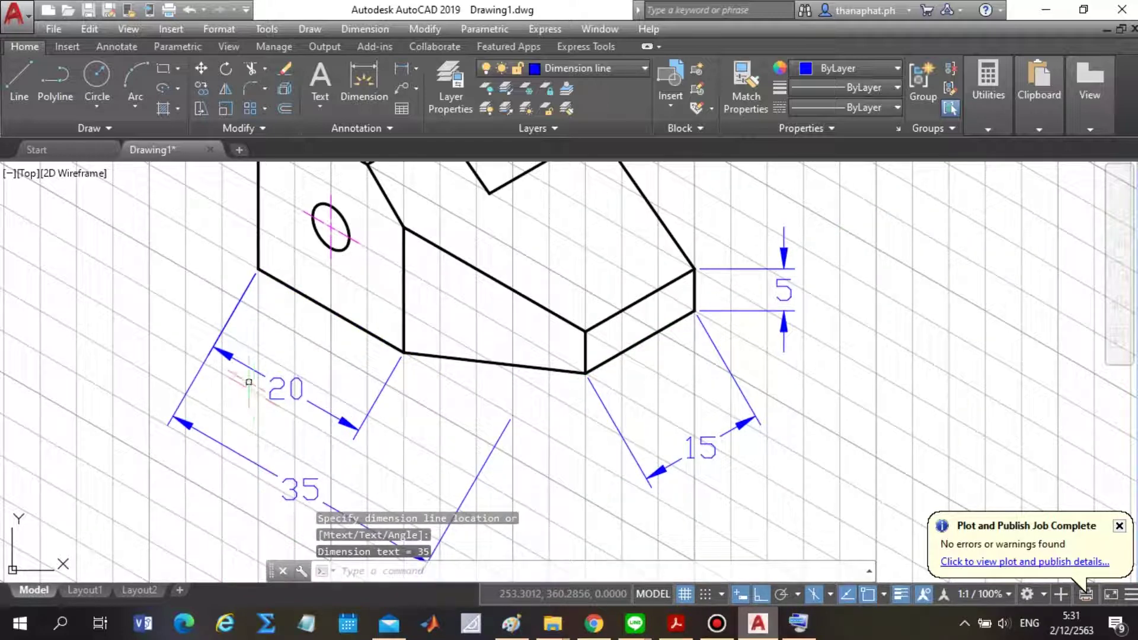
{"action": "key", "text": "Escape"}
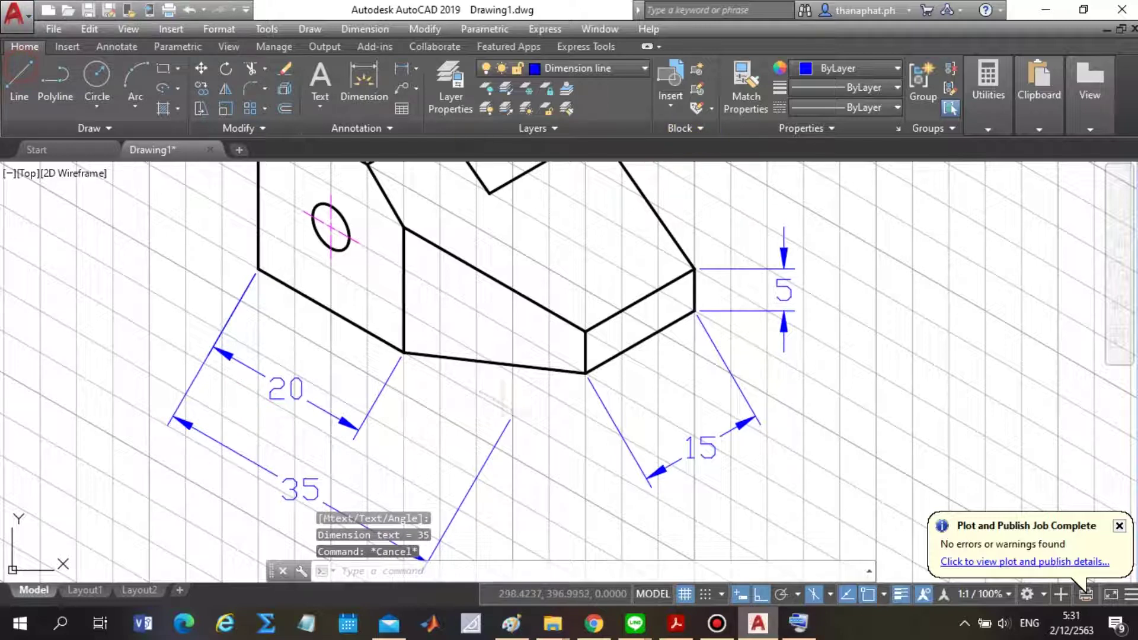
{"action": "left_click", "coordinate": [20, 72]}
{"action": "left_click", "coordinate": [585, 373]}
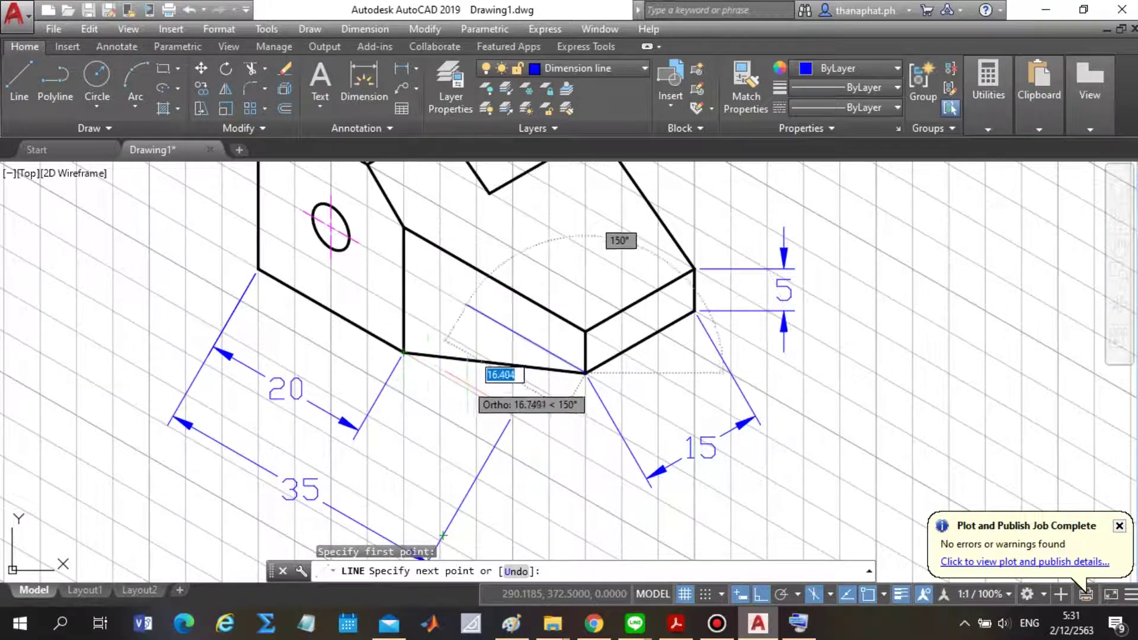
{"action": "type", "text": "25"}
{"action": "left_click", "coordinate": [403, 352]}
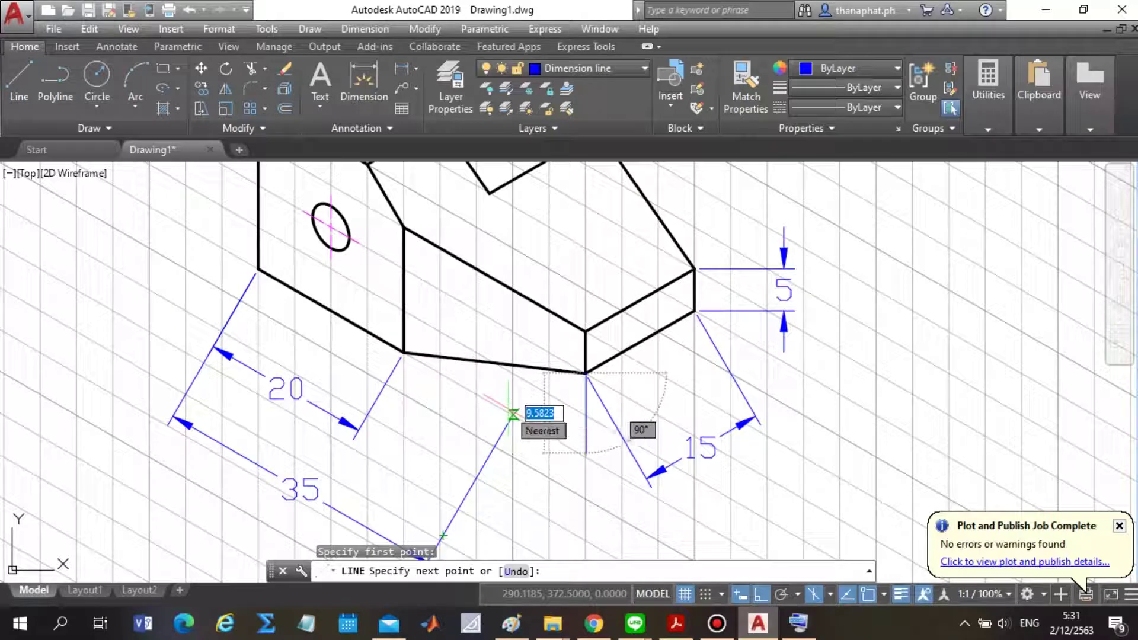
{"action": "left_click", "coordinate": [513, 413]}
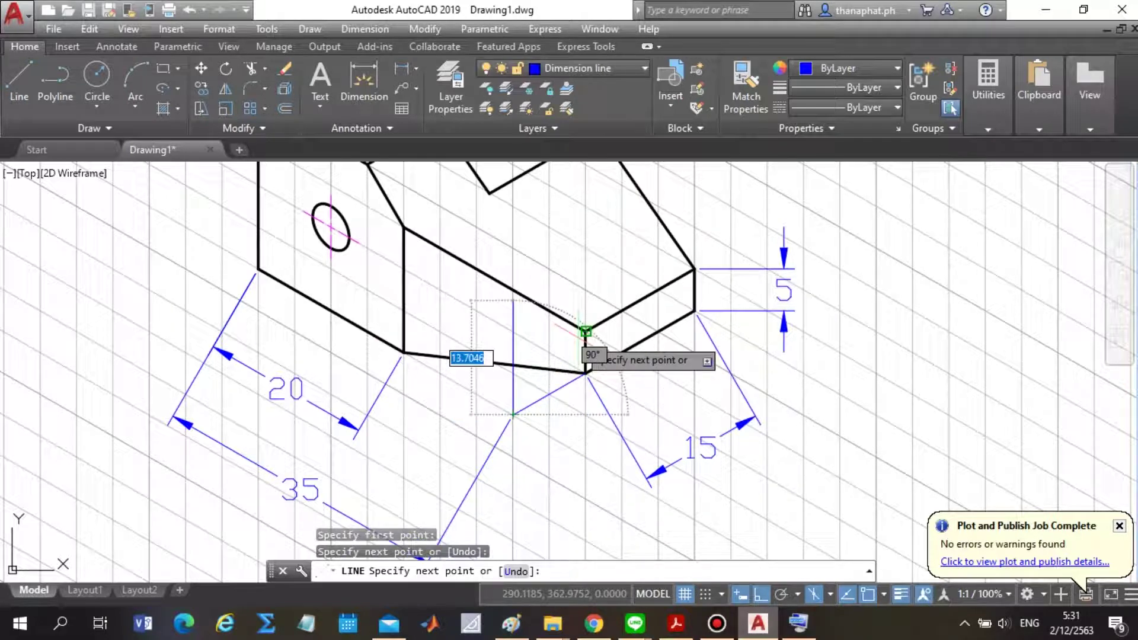
{"action": "key", "text": "Escape"}
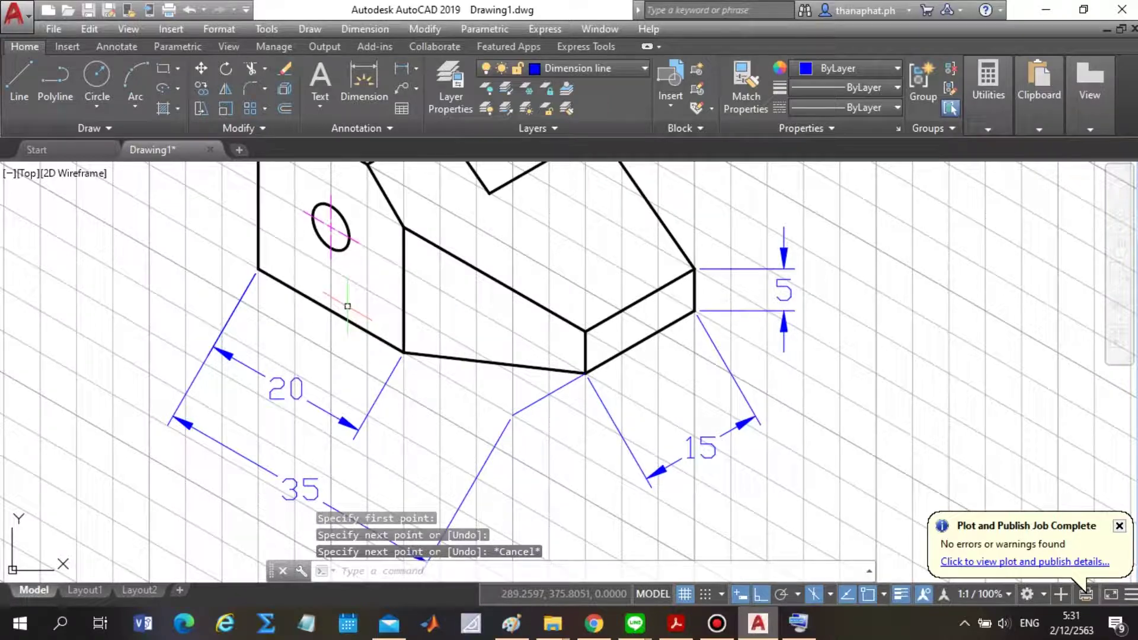
{"action": "scroll", "coordinate": [347, 306], "scroll_direction": "down", "scroll_amount": 3}
{"action": "scroll", "coordinate": [413, 342], "scroll_direction": "up", "scroll_amount": 1}
{"action": "scroll", "coordinate": [413, 342], "scroll_direction": "down", "scroll_amount": 1}
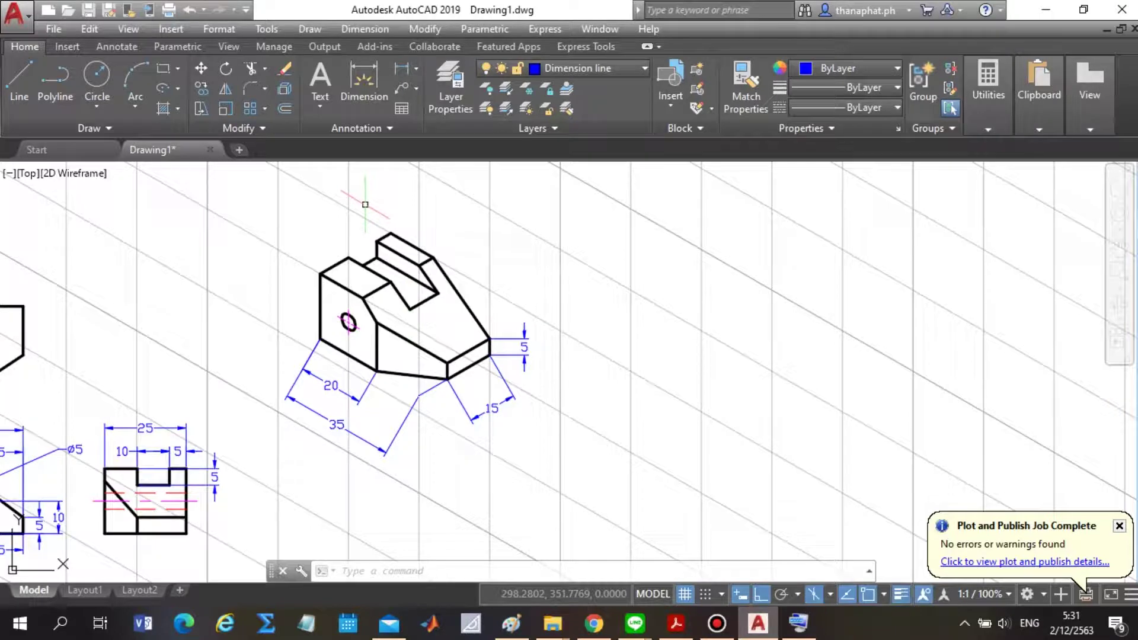
{"action": "scroll", "coordinate": [365, 205], "scroll_direction": "up", "scroll_amount": 2}
{"action": "key", "text": "space"}
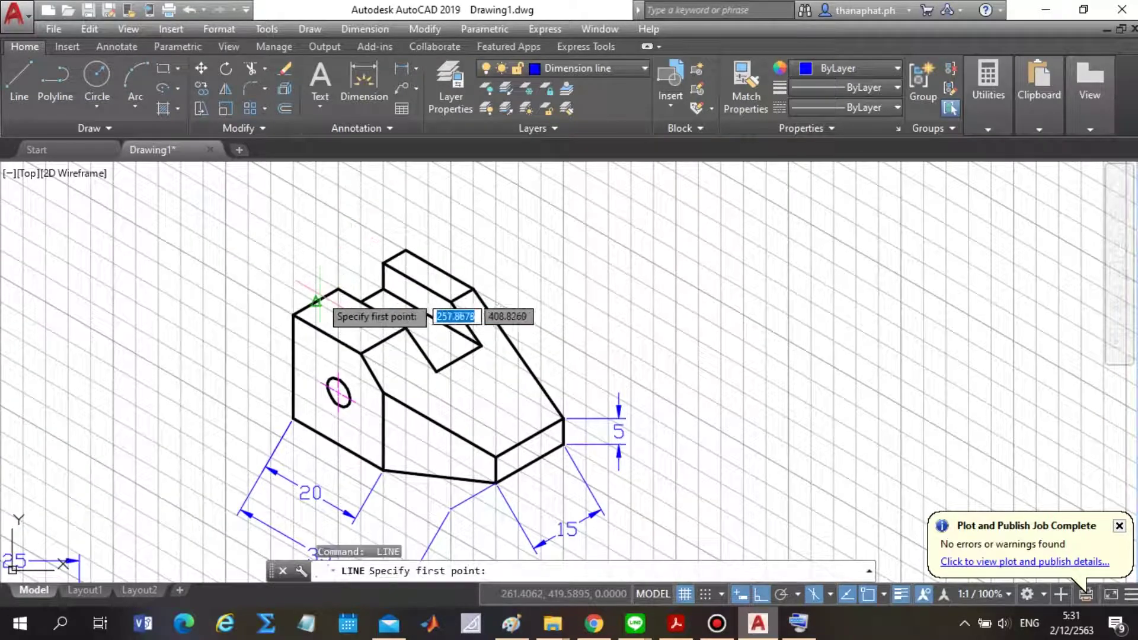
{"action": "key", "text": "Escape"}
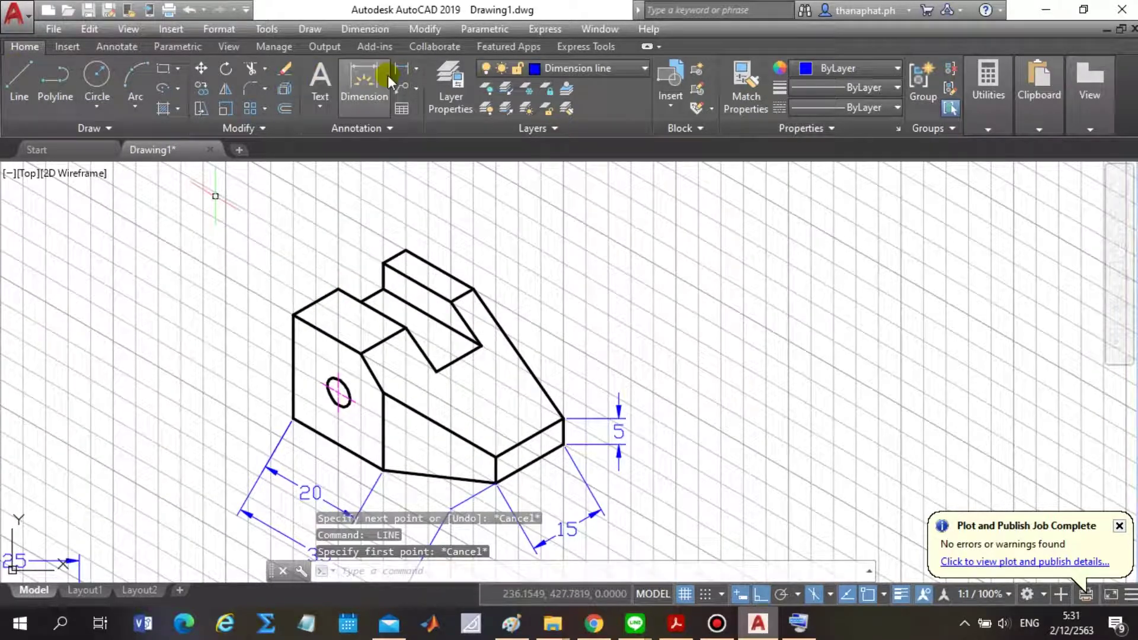
Add aligned 10 and 5 dimensions across the top of the block.
{"action": "left_click", "coordinate": [365, 28]}
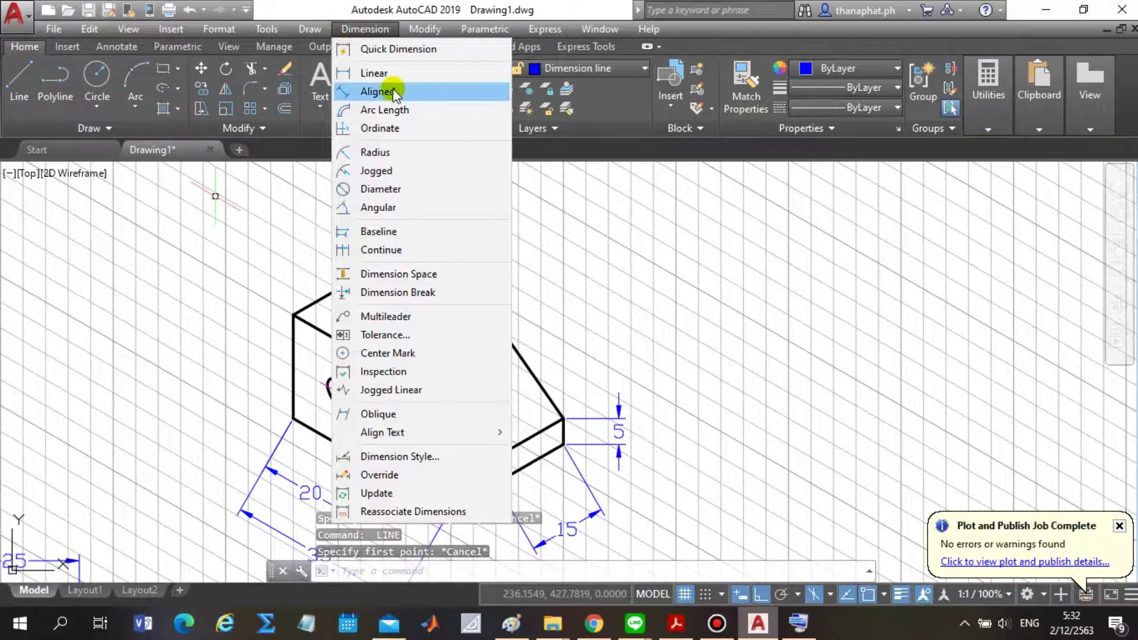
{"action": "left_click", "coordinate": [391, 92]}
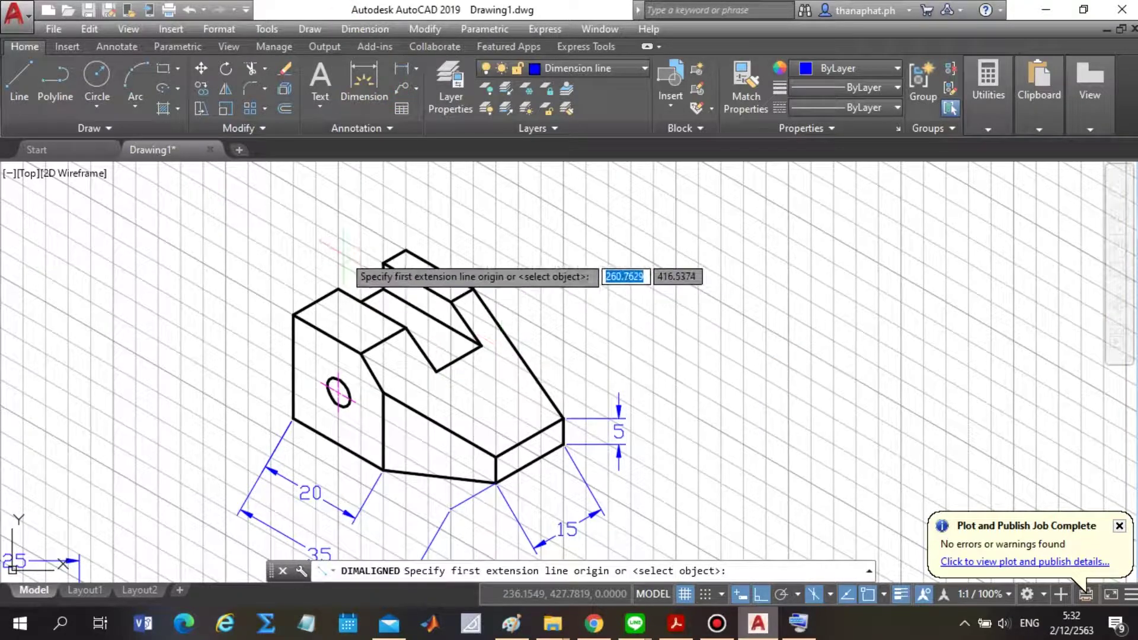
{"action": "left_click", "coordinate": [292, 315]}
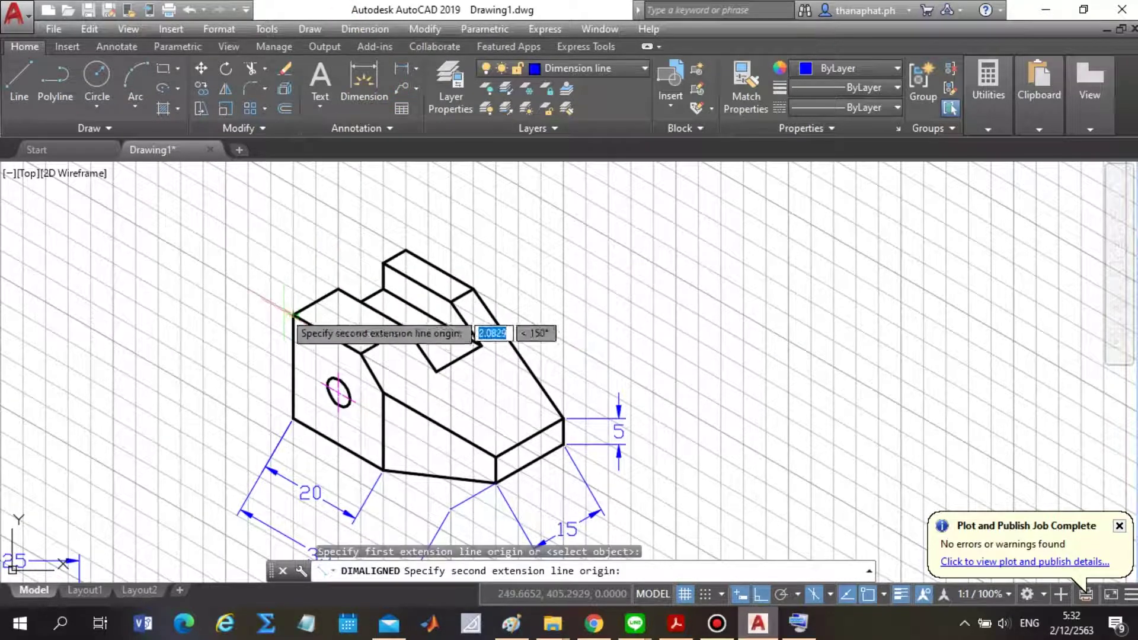
{"action": "left_click", "coordinate": [337, 289]}
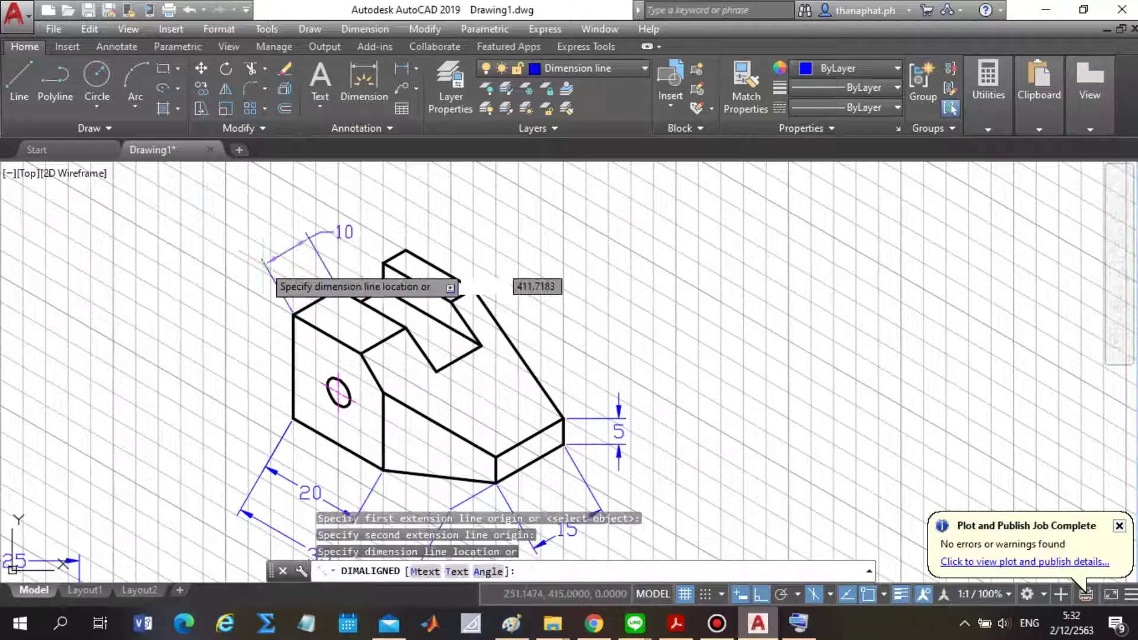
{"action": "left_click", "coordinate": [262, 275]}
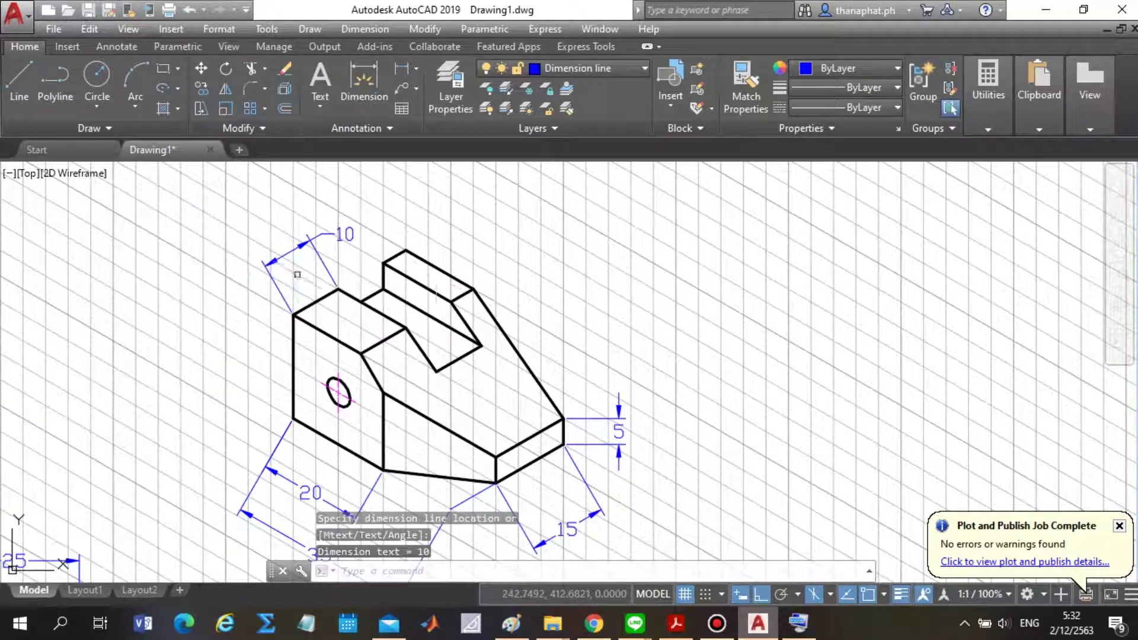
{"action": "key", "text": "Return"}
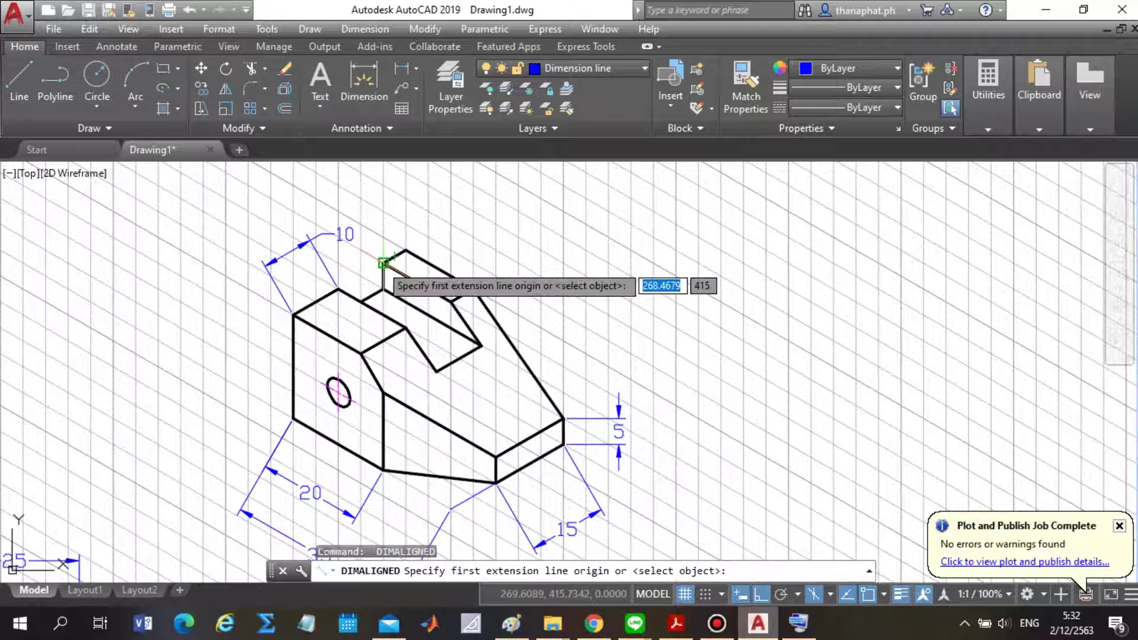
{"action": "left_click", "coordinate": [383, 263]}
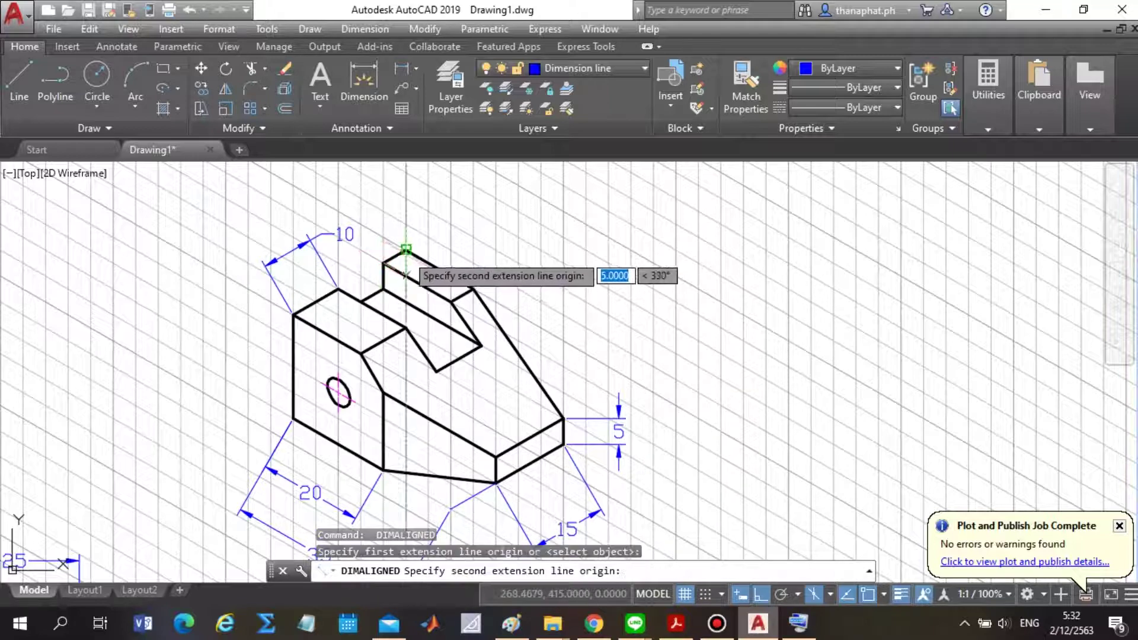
{"action": "left_click", "coordinate": [365, 235]}
Add the overall aligned 25 dimension above the 10 and 5.
{"action": "key", "text": "Return"}
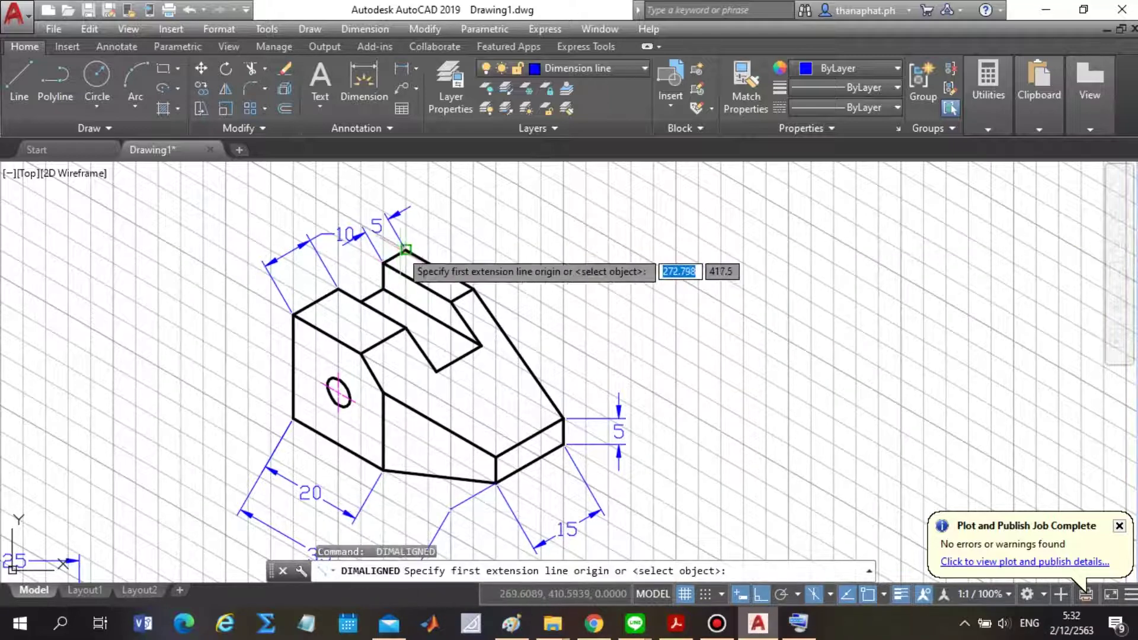
{"action": "left_click", "coordinate": [405, 250]}
{"action": "left_click", "coordinate": [292, 315]}
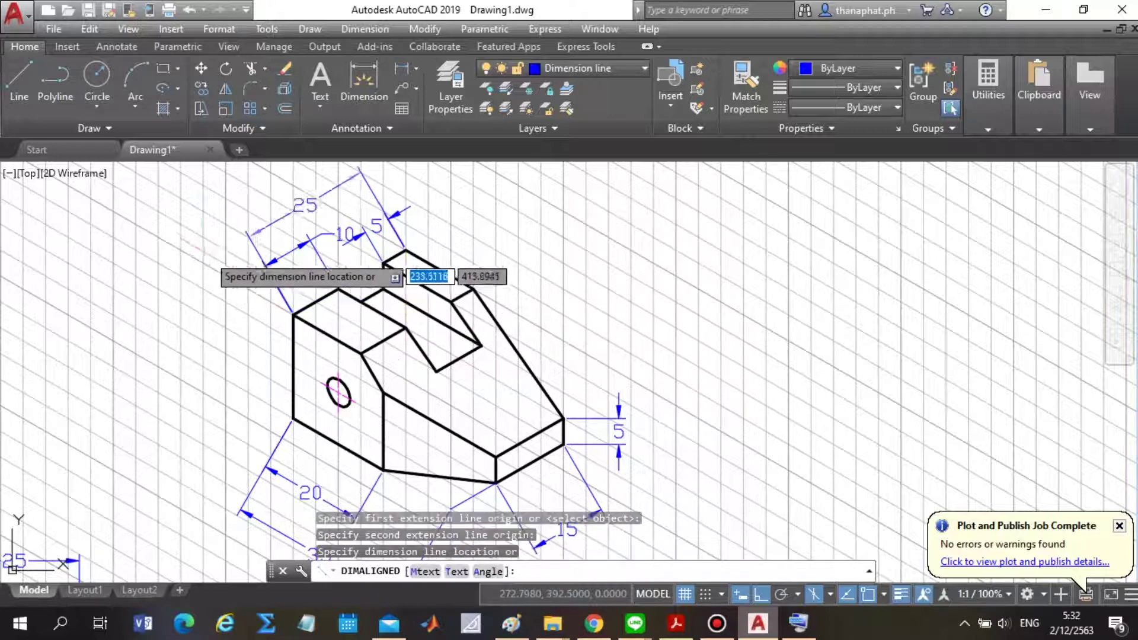
{"action": "left_click", "coordinate": [198, 239]}
{"action": "key", "text": "Escape"}
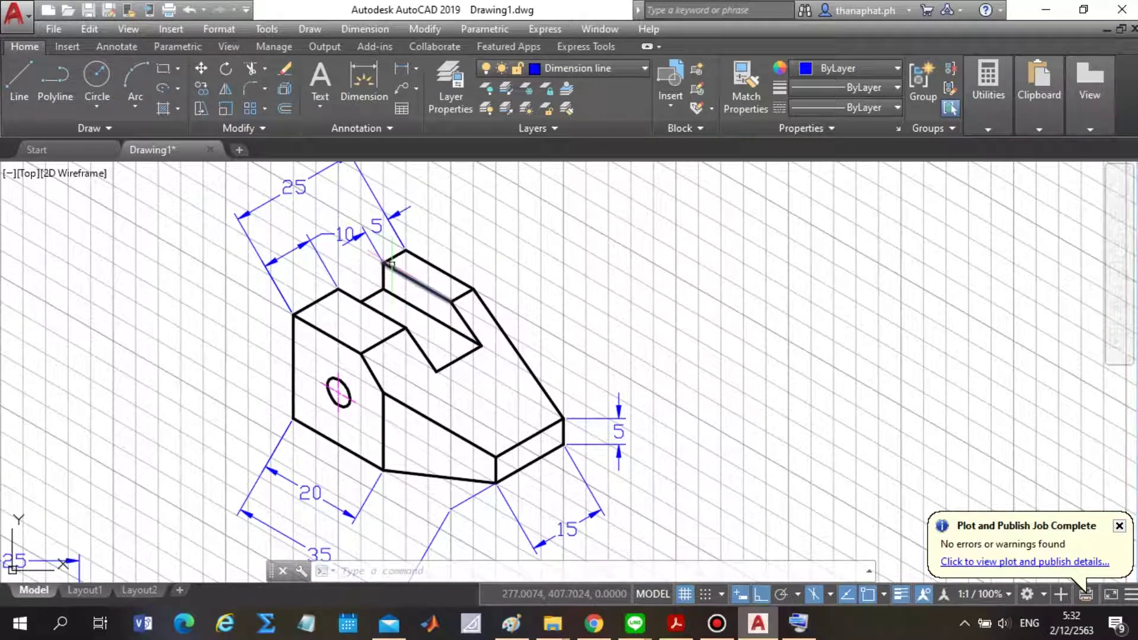
Add a vertical 5 dimension for the raised rib's height at the slot step.
{"action": "scroll", "coordinate": [569, 311], "scroll_direction": "down", "scroll_amount": 1}
{"action": "scroll", "coordinate": [486, 267], "scroll_direction": "up", "scroll_amount": 2}
{"action": "scroll", "coordinate": [439, 287], "scroll_direction": "up", "scroll_amount": 1}
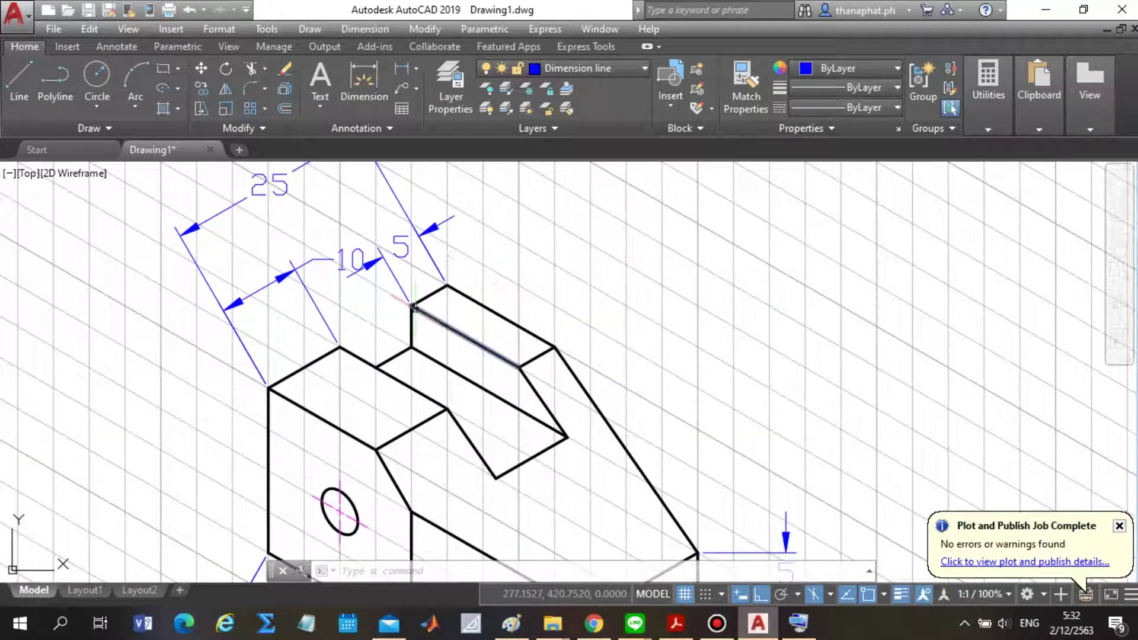
{"action": "key", "text": "Return"}
{"action": "left_click", "coordinate": [411, 306]}
{"action": "left_click", "coordinate": [411, 345]}
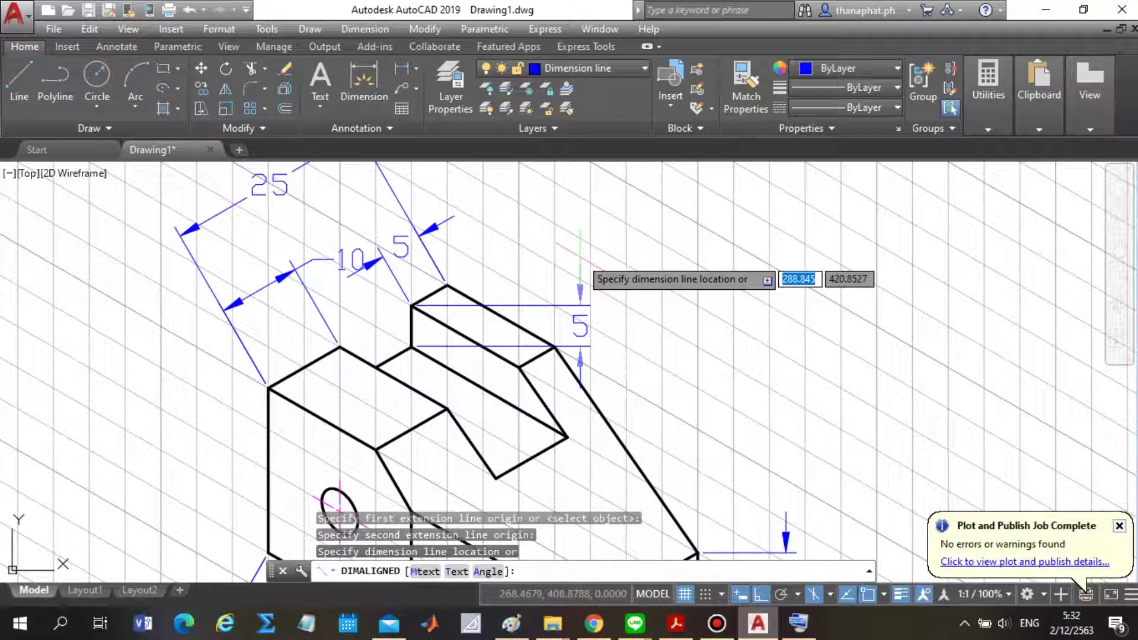
{"action": "left_click", "coordinate": [368, 314]}
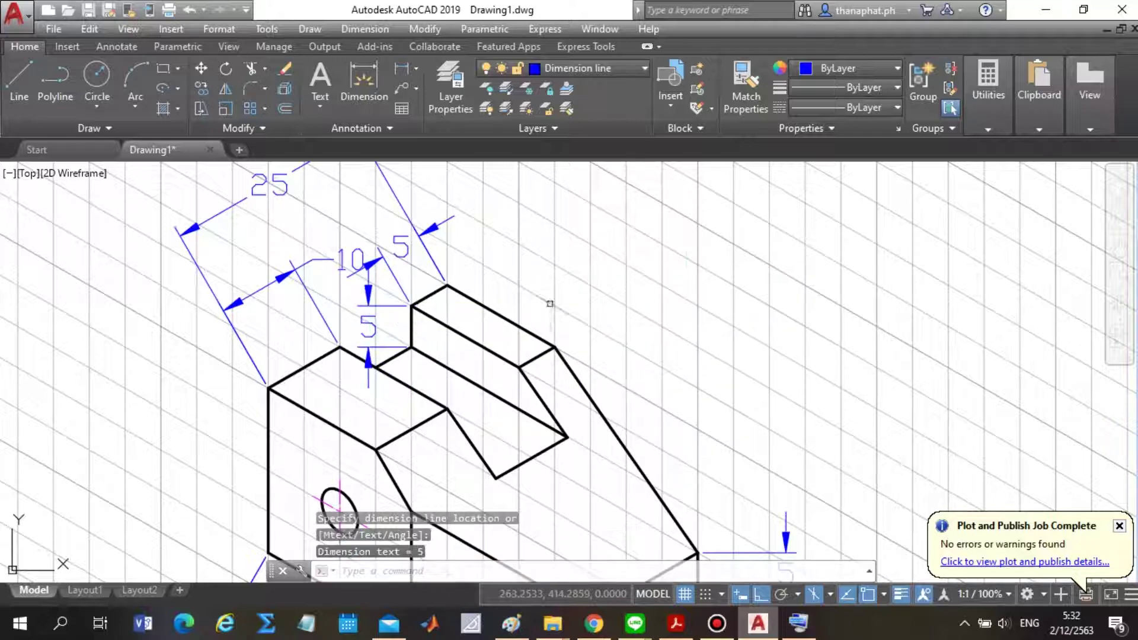
{"action": "scroll", "coordinate": [534, 308], "scroll_direction": "down", "scroll_amount": 3}
{"action": "scroll", "coordinate": [544, 447], "scroll_direction": "down", "scroll_amount": 2}
{"action": "scroll", "coordinate": [544, 447], "scroll_direction": "up", "scroll_amount": 6}
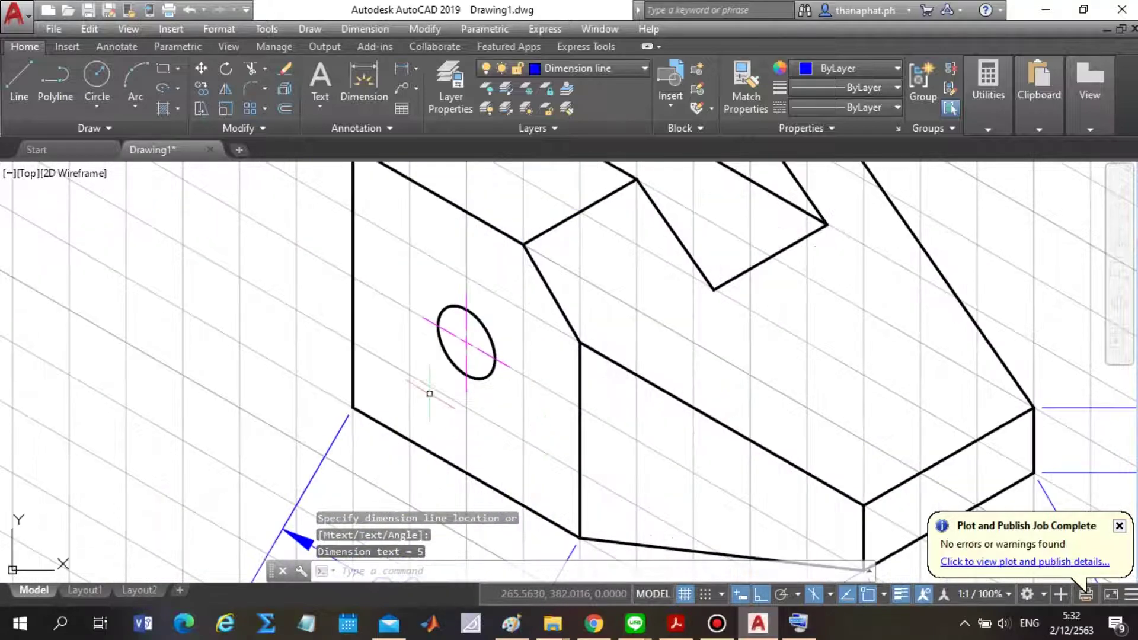
{"action": "key", "text": "Return"}
{"action": "left_click", "coordinate": [466, 391]}
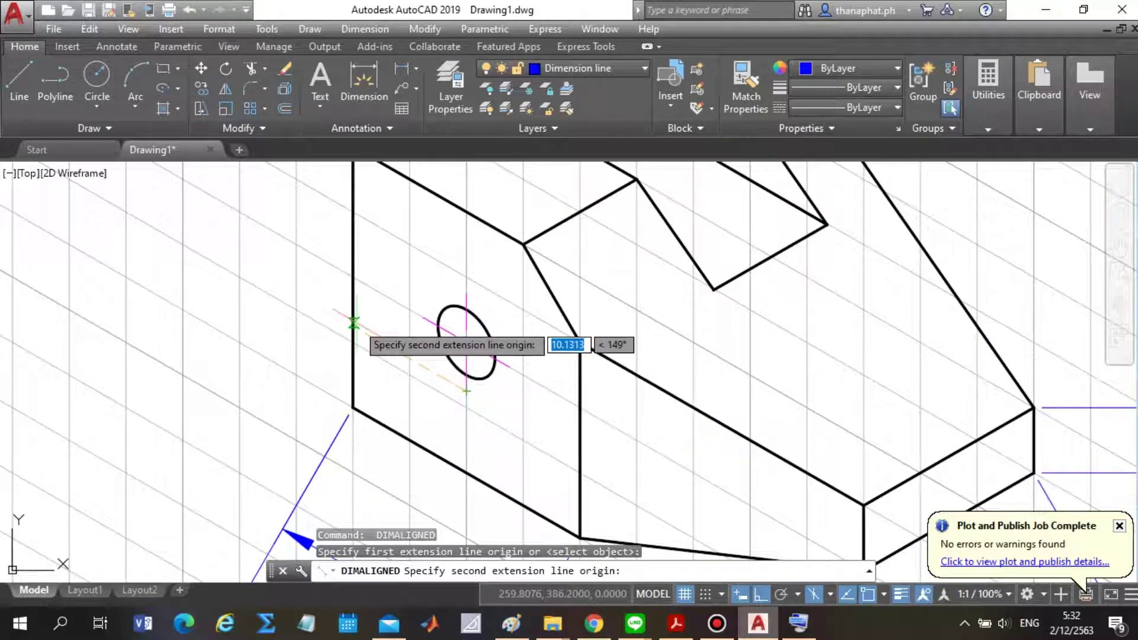
{"action": "left_click", "coordinate": [353, 323]}
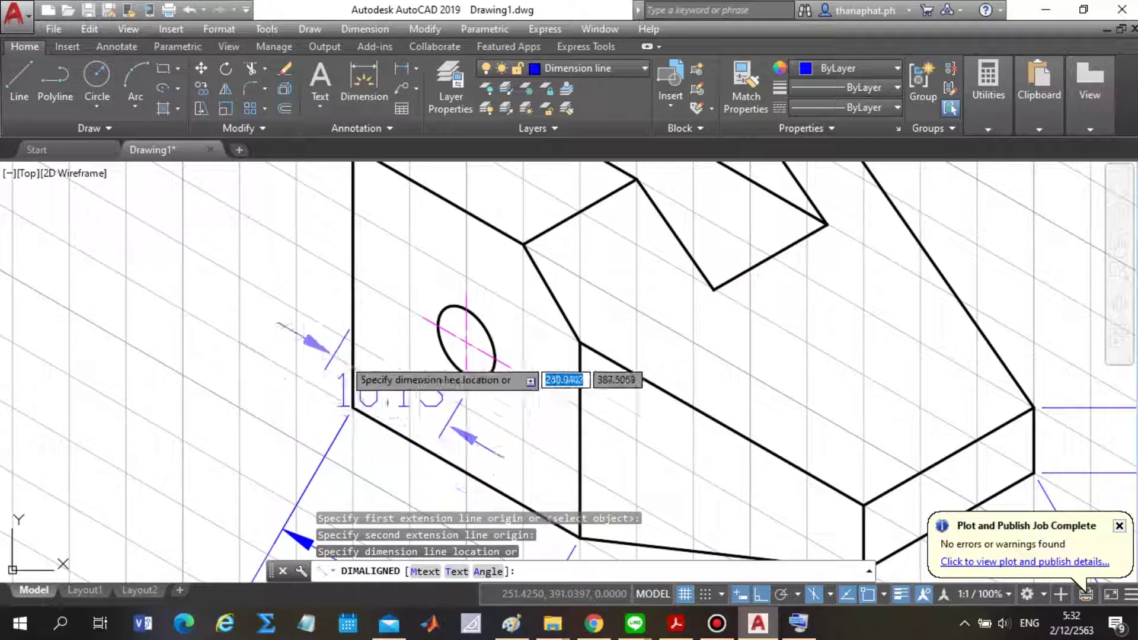
{"action": "key", "text": "Escape"}
{"action": "key", "text": "Return"}
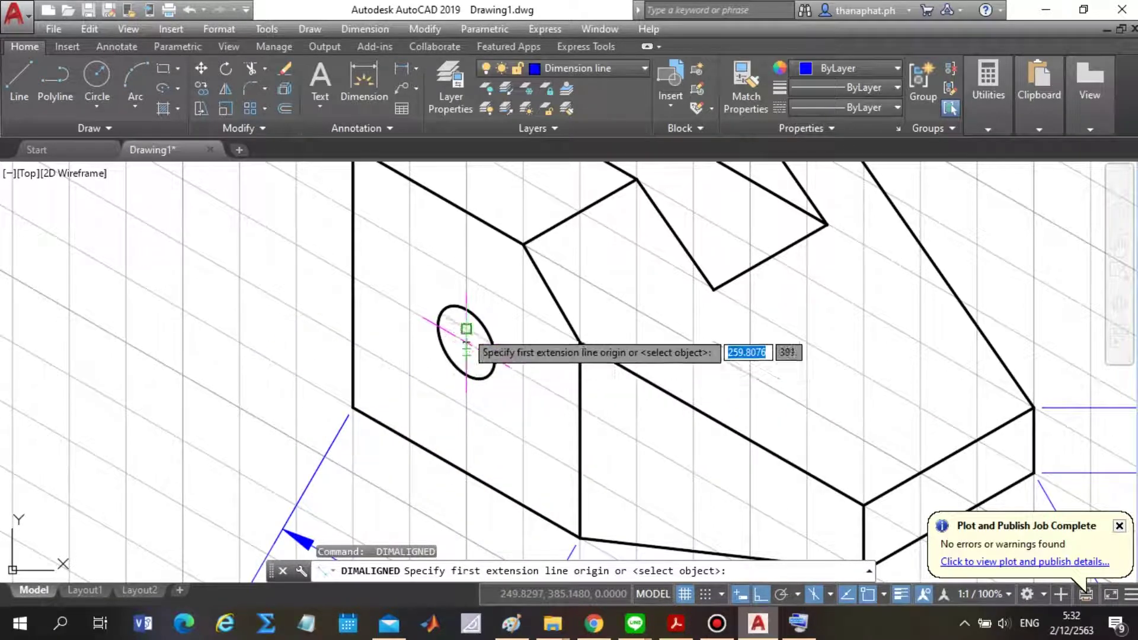
{"action": "left_click", "coordinate": [467, 391]}
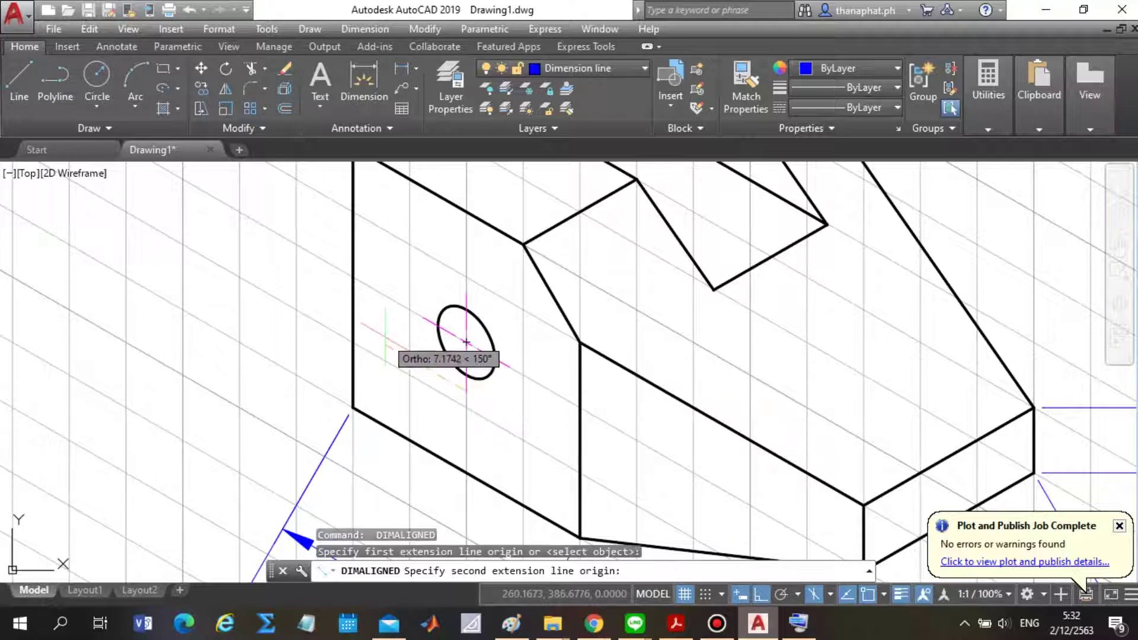
{"action": "left_click", "coordinate": [353, 315]}
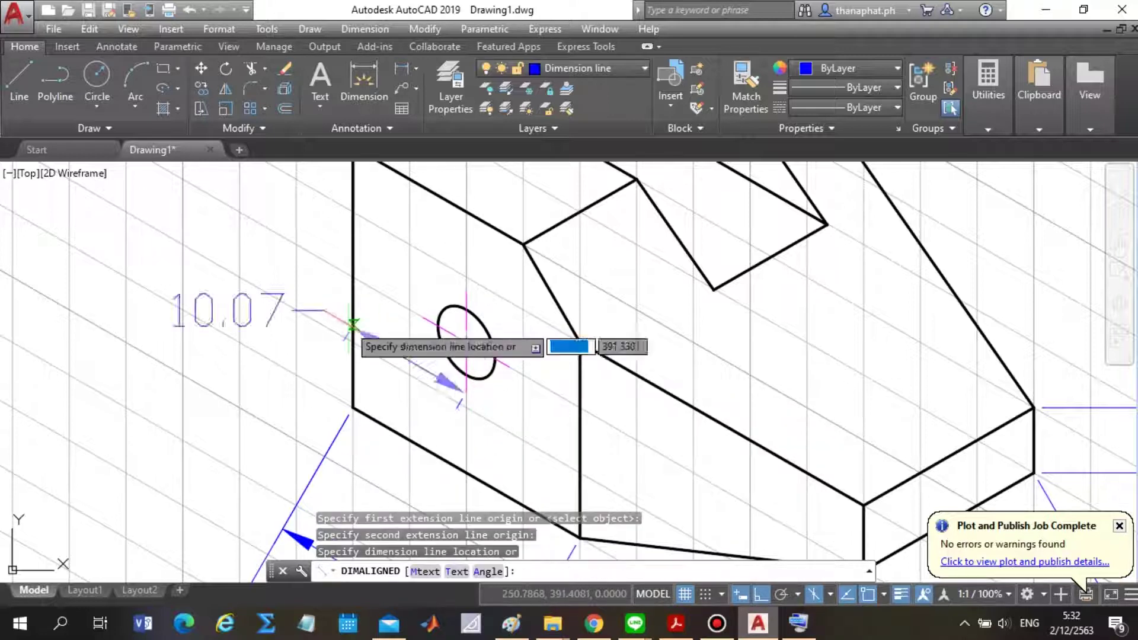
{"action": "key", "text": "Escape"}
{"action": "key", "text": "Return"}
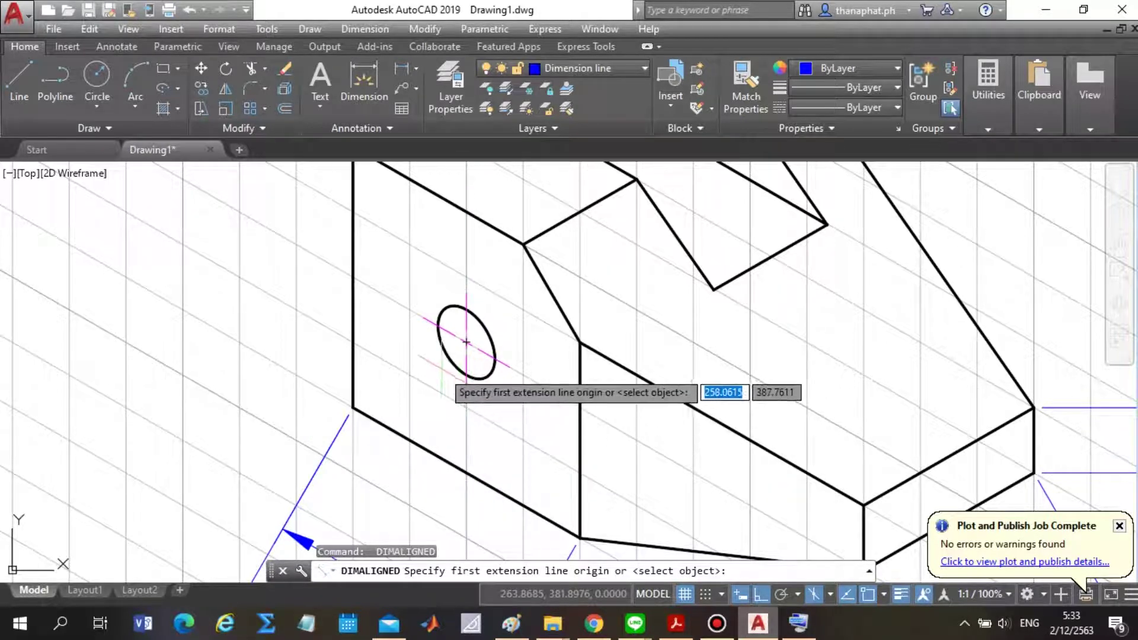
{"action": "scroll", "coordinate": [353, 340], "scroll_direction": "up", "scroll_amount": 2}
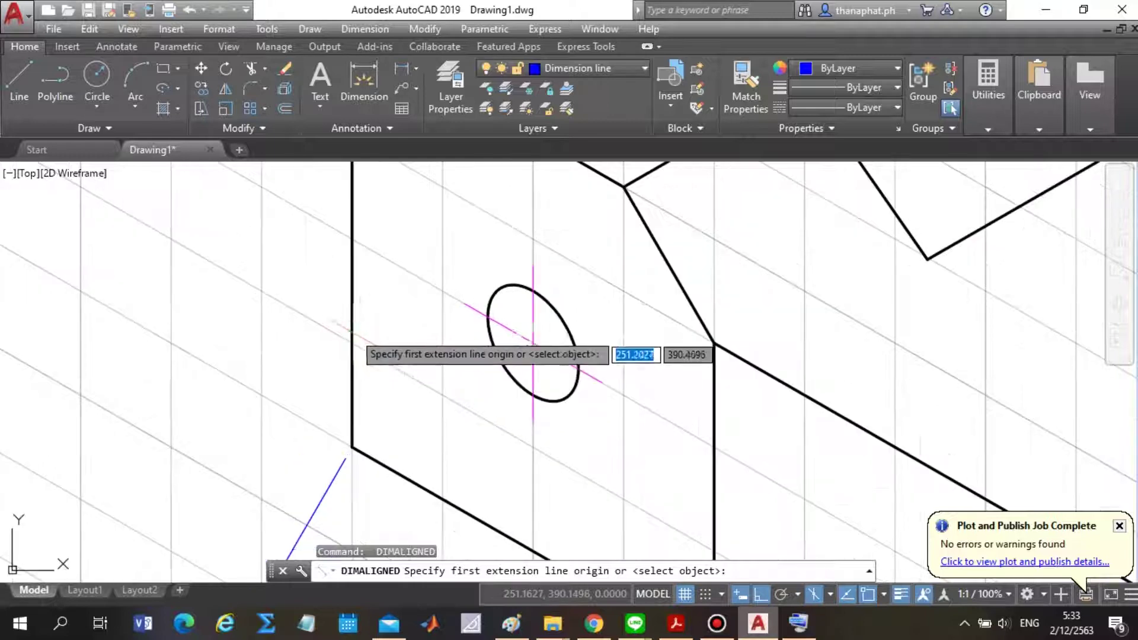
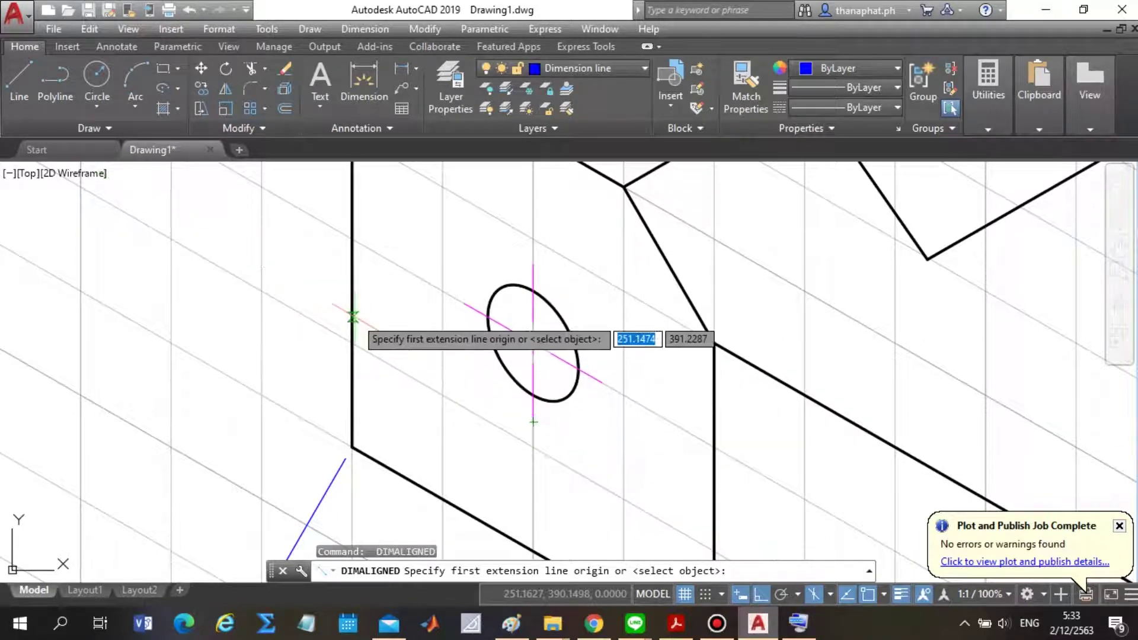
Add an aligned dimension below the hole and change its 10.06 text to 10.
{"action": "left_click", "coordinate": [353, 317]}
{"action": "left_click", "coordinate": [534, 421]}
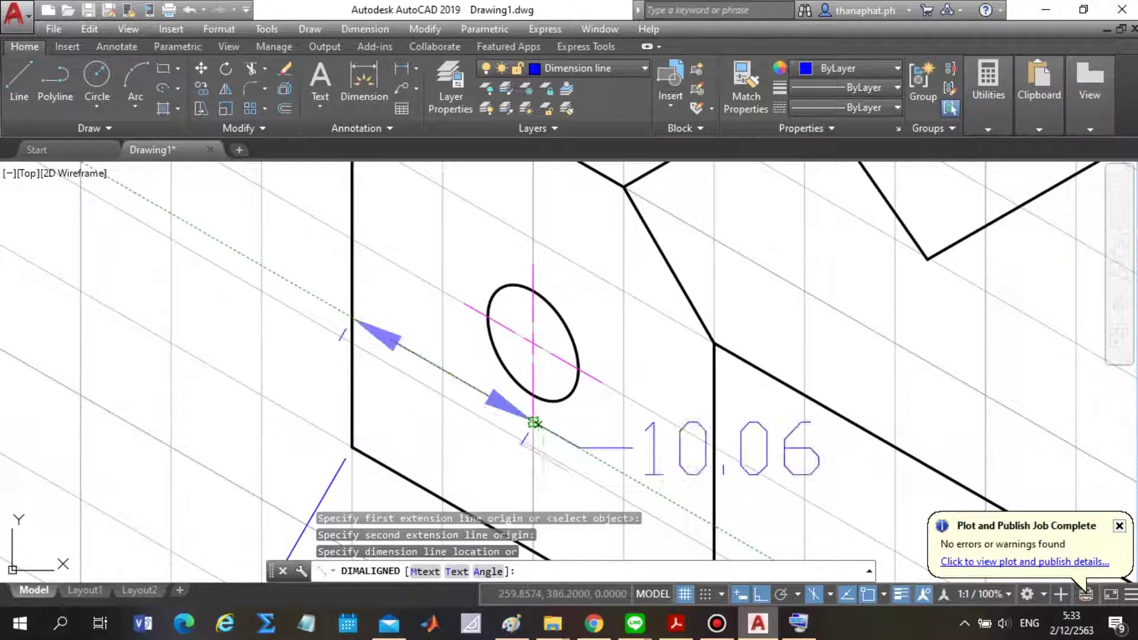
{"action": "scroll", "coordinate": [455, 477], "scroll_direction": "down", "scroll_amount": 2}
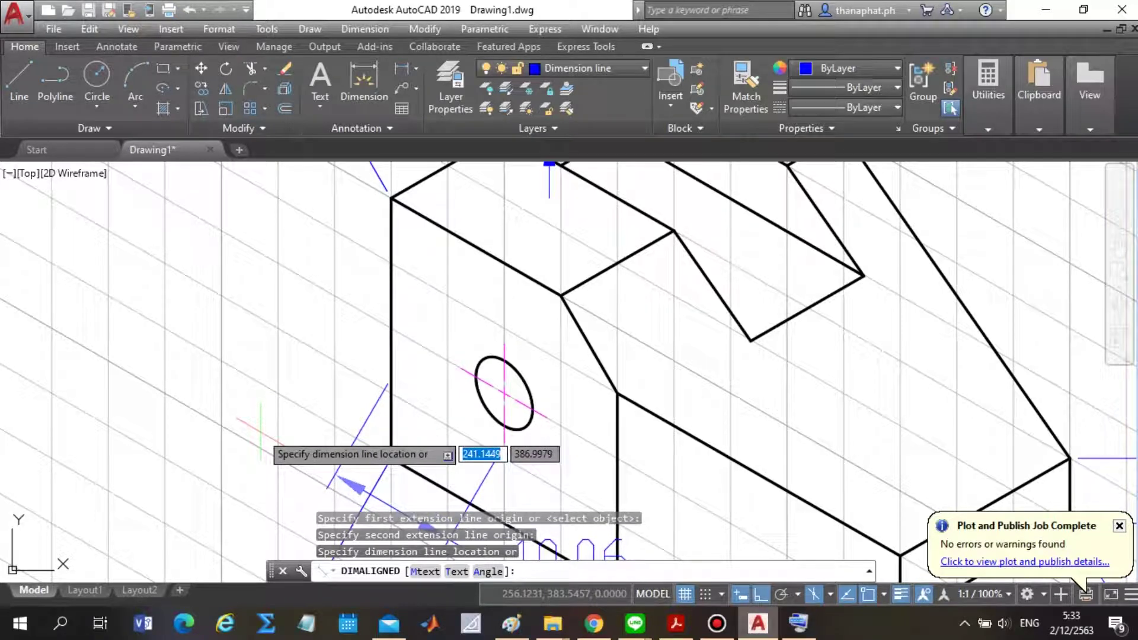
{"action": "left_click", "coordinate": [592, 495]}
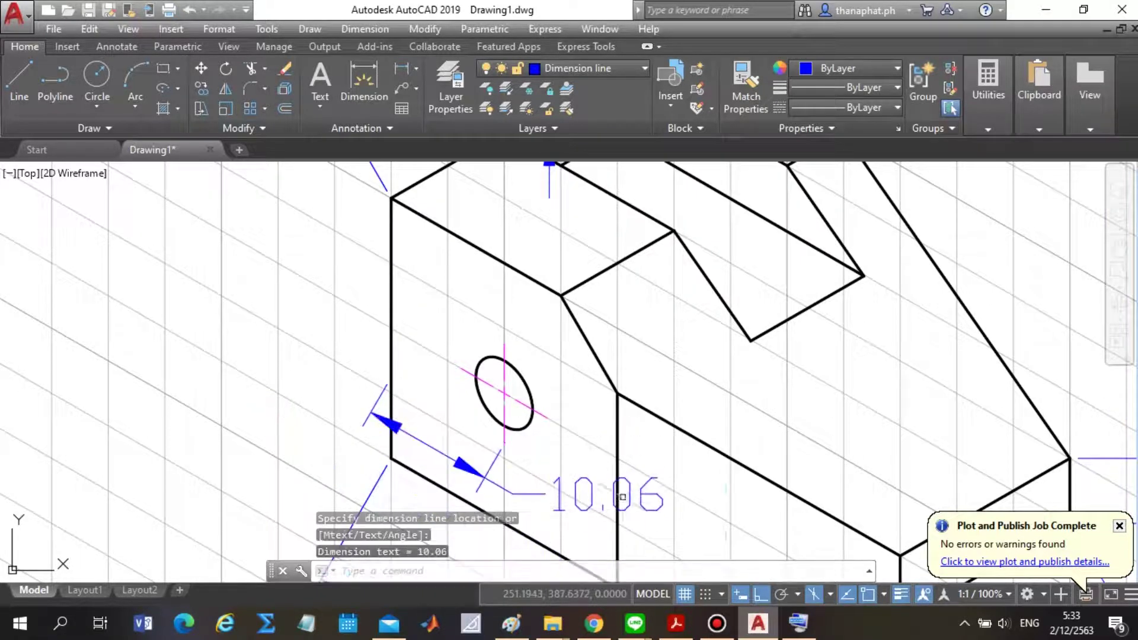
{"action": "scroll", "coordinate": [668, 442], "scroll_direction": "down", "scroll_amount": 2}
{"action": "scroll", "coordinate": [669, 442], "scroll_direction": "up", "scroll_amount": 2}
{"action": "scroll", "coordinate": [640, 450], "scroll_direction": "up", "scroll_amount": 1}
{"action": "left_click", "coordinate": [628, 455]}
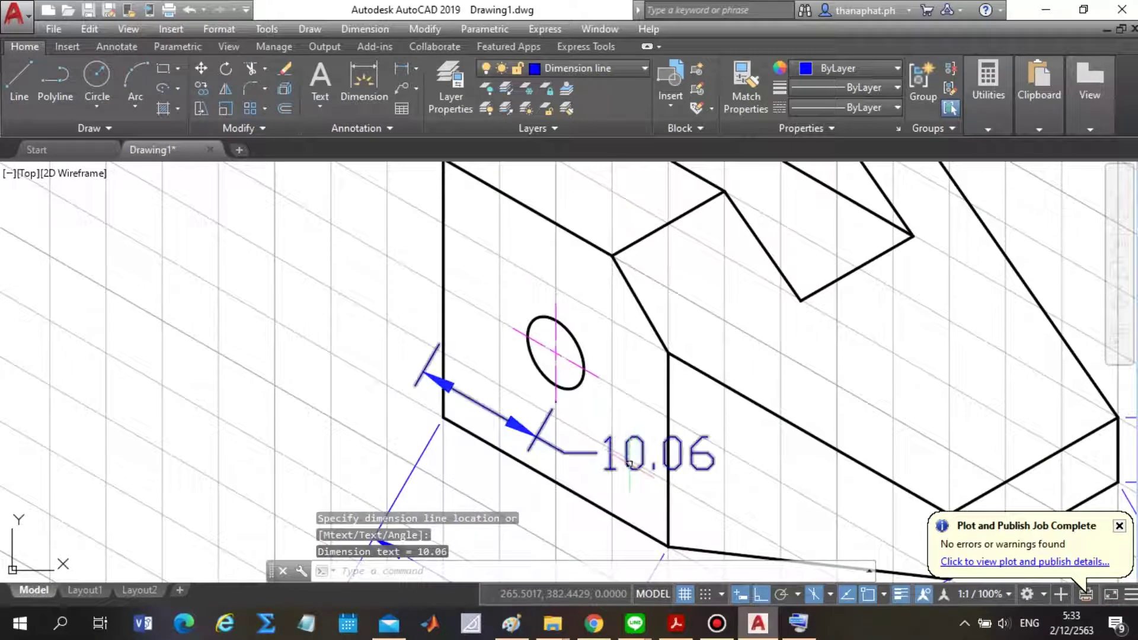
{"action": "double_click", "coordinate": [629, 462]}
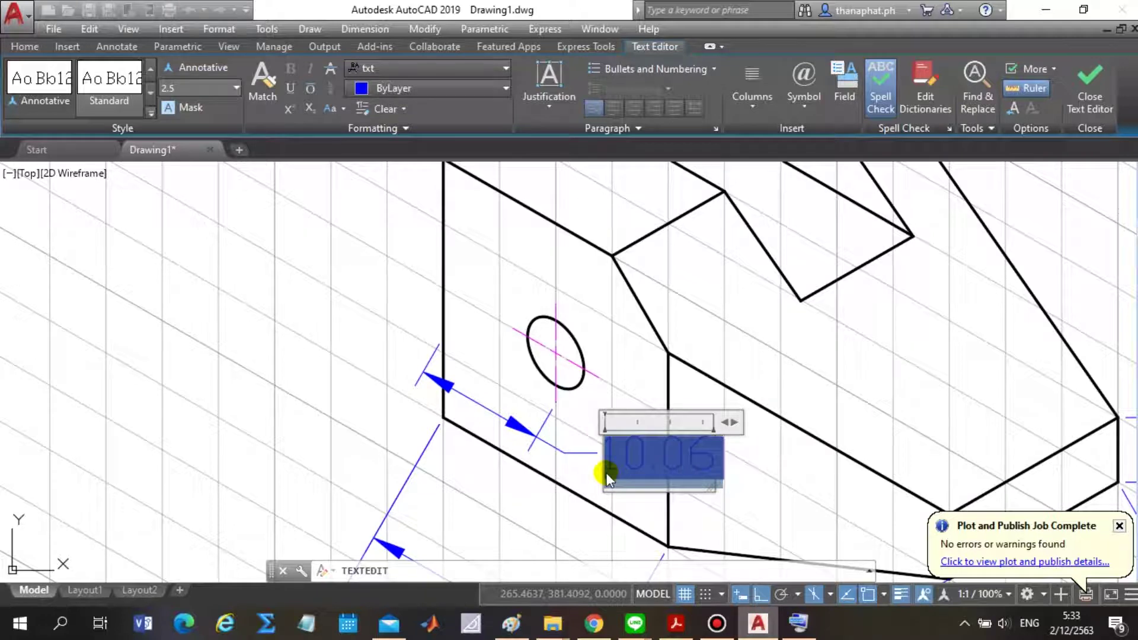
{"action": "type", "text": "10"}
{"action": "left_click", "coordinate": [468, 317]}
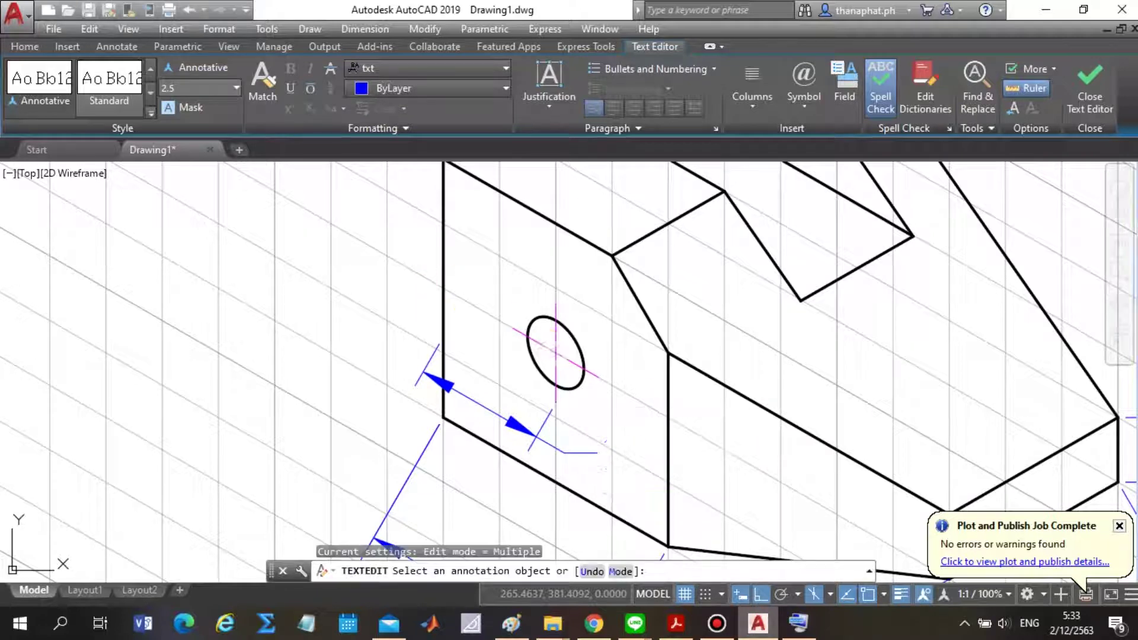
{"action": "key", "text": "Escape"}
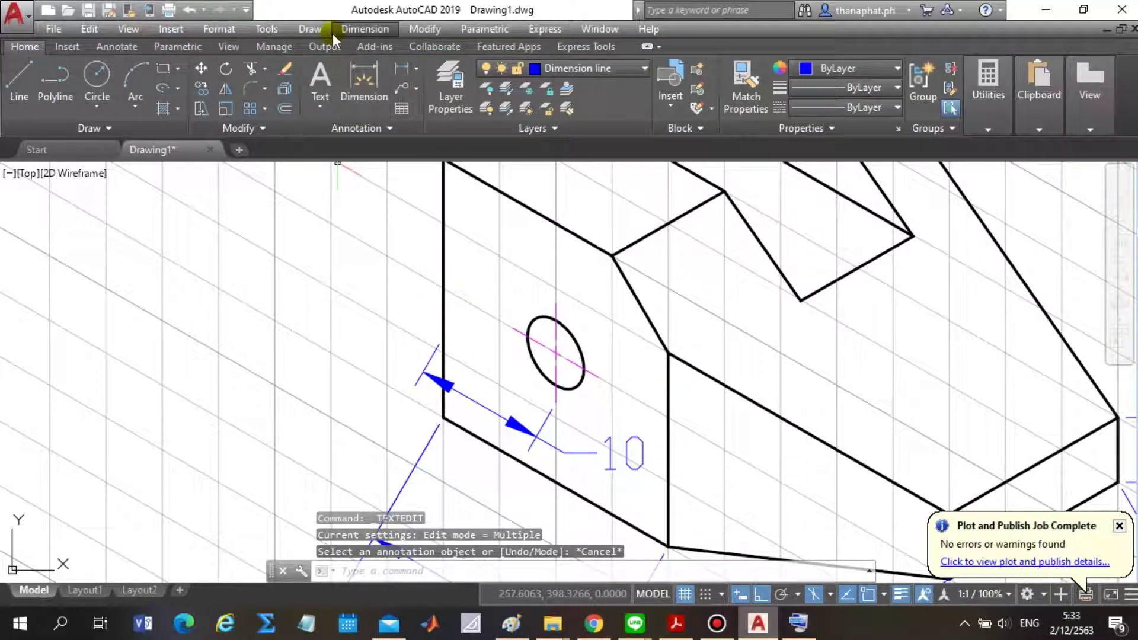
Add a second aligned dimension left of the hole and change 10.07 to 10.
{"action": "left_click", "coordinate": [365, 29]}
{"action": "left_click", "coordinate": [384, 92]}
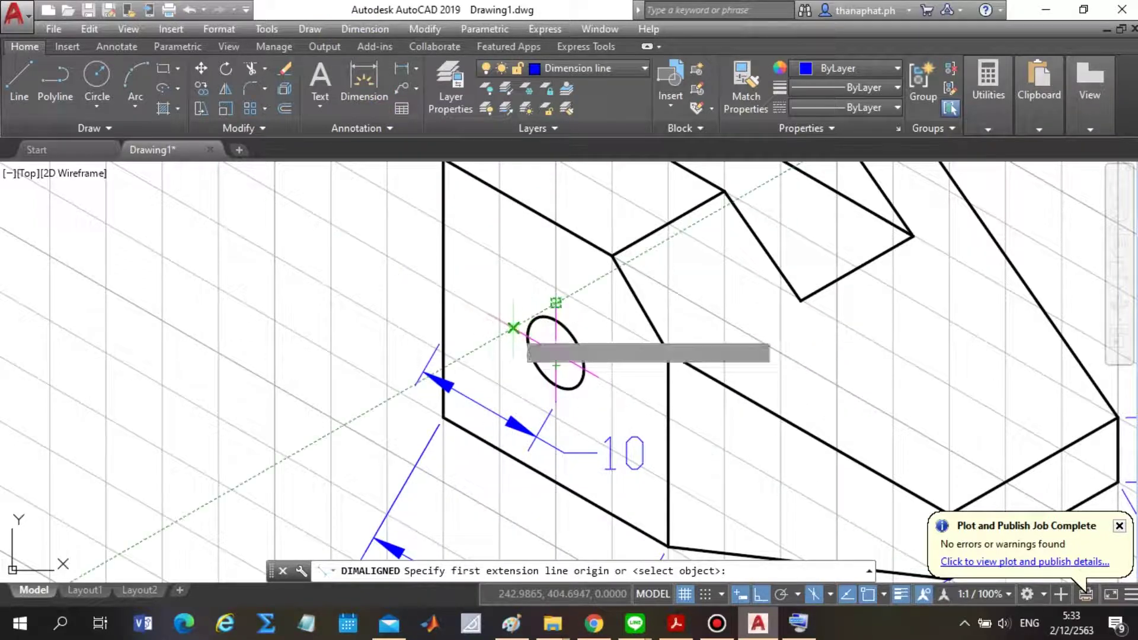
{"action": "left_click", "coordinate": [513, 326]}
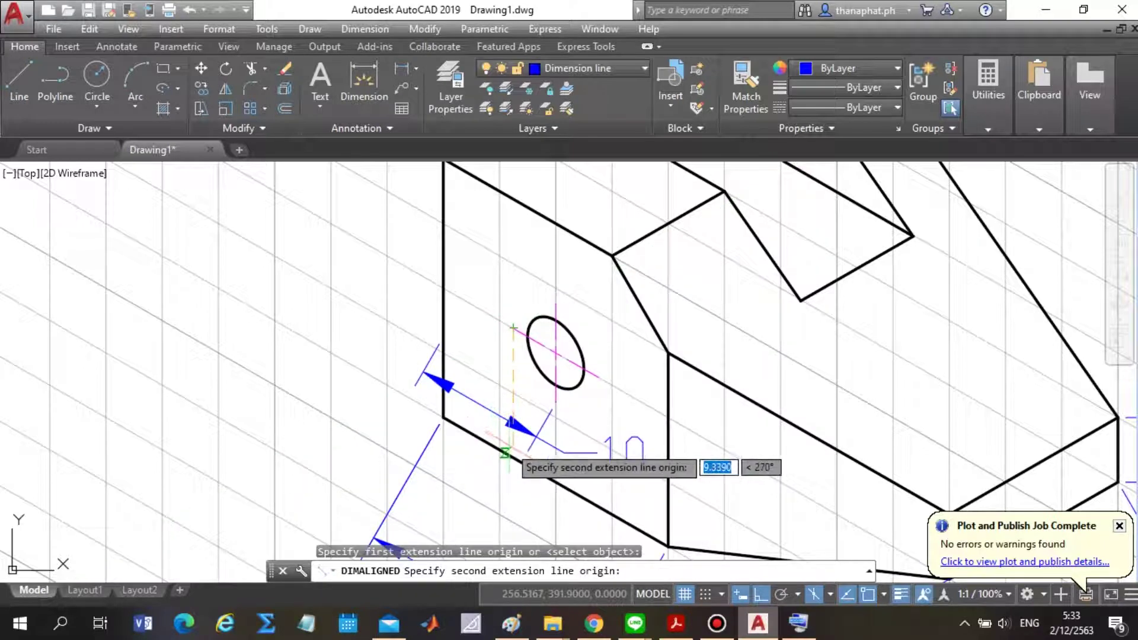
{"action": "left_click", "coordinate": [513, 456]}
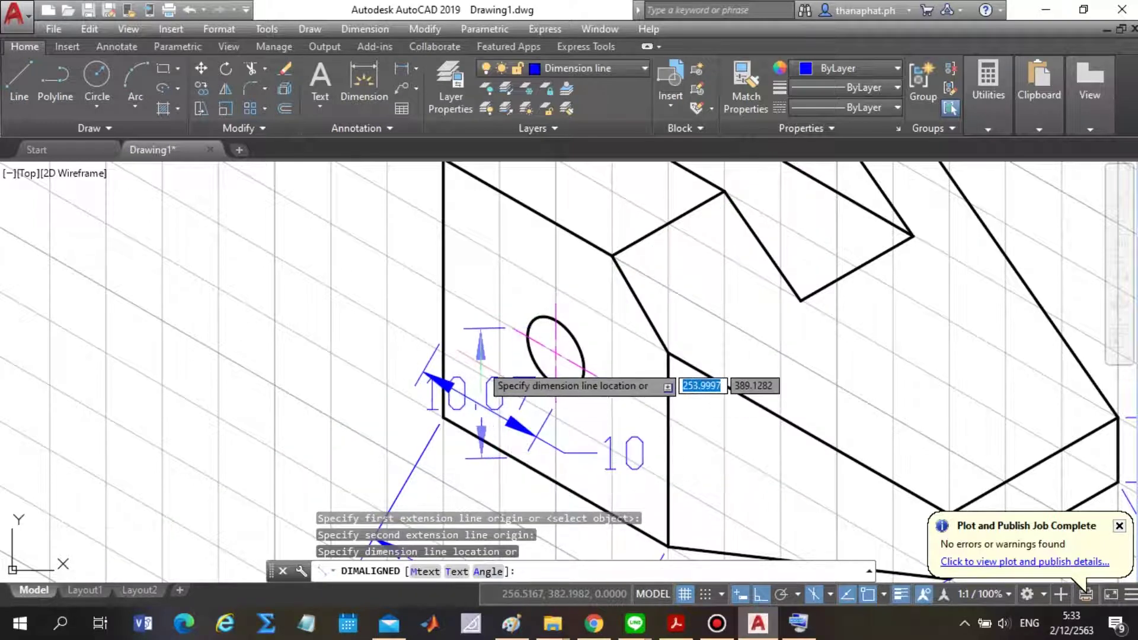
{"action": "left_click", "coordinate": [471, 375]}
{"action": "key", "text": "Escape"}
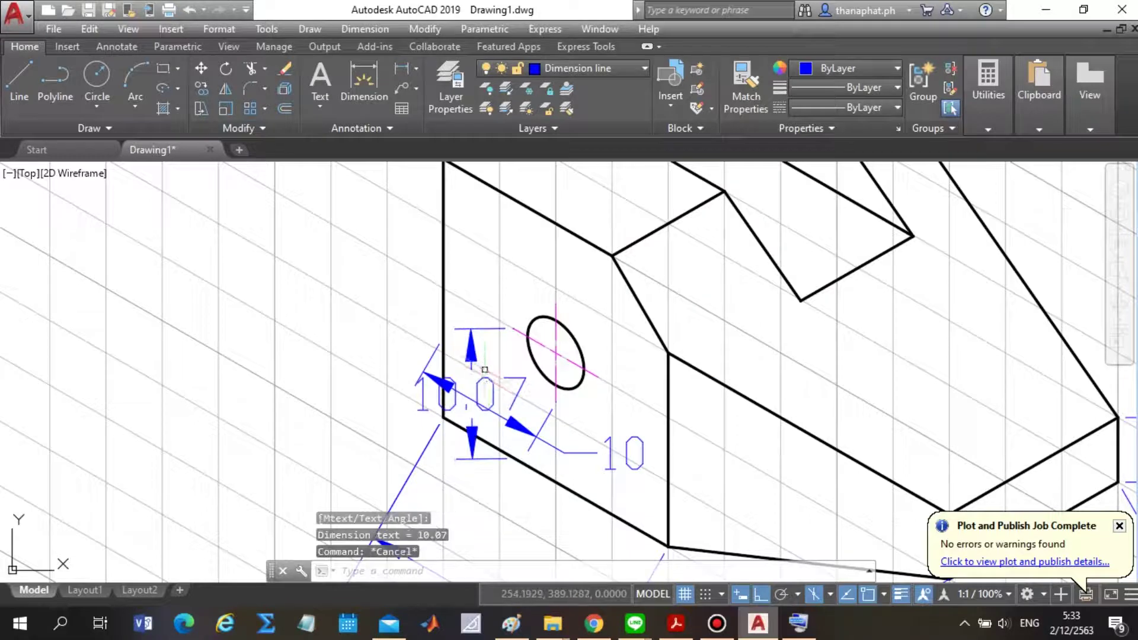
{"action": "double_click", "coordinate": [489, 383]}
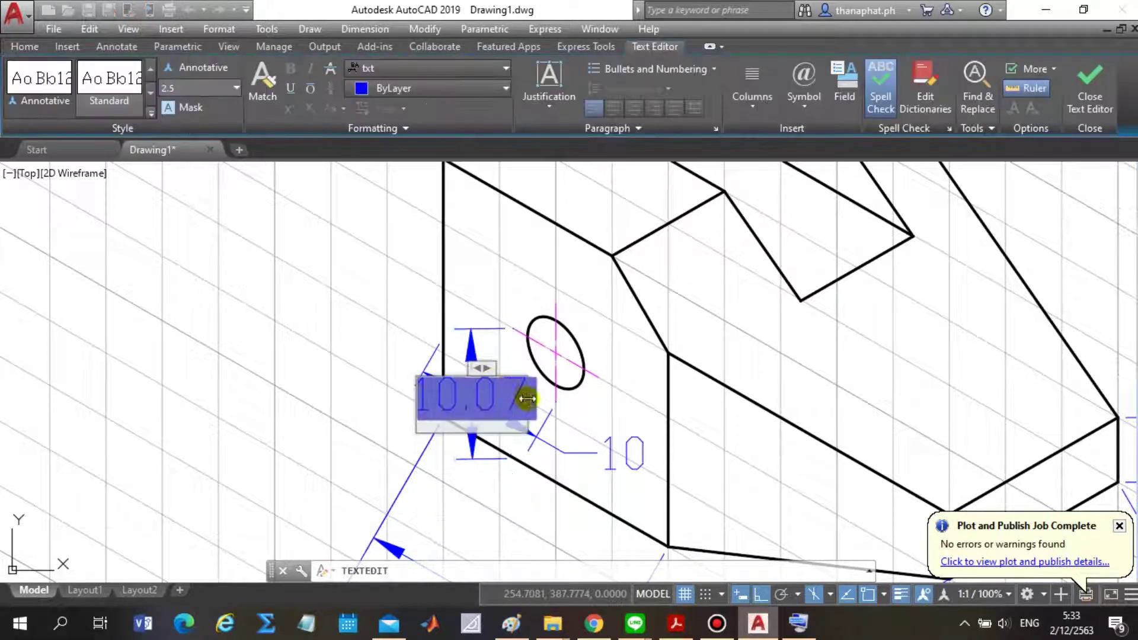
{"action": "left_click_drag", "start_coordinate": [530, 400], "coordinate": [406, 399]}
{"action": "type", "text": "10"}
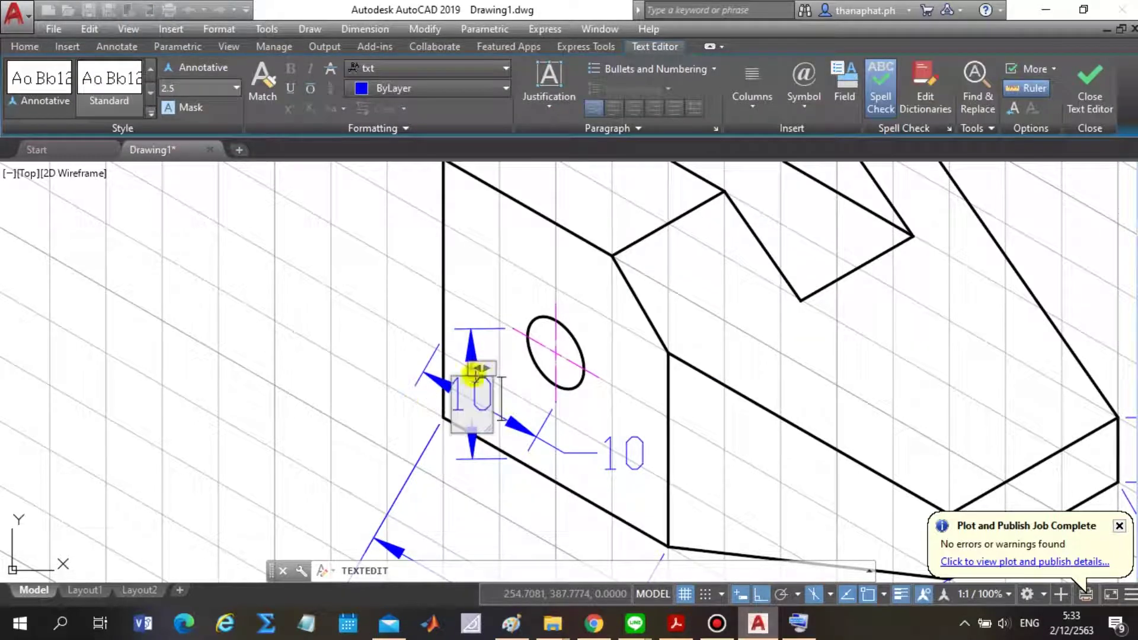
{"action": "left_click", "coordinate": [314, 309]}
{"action": "key", "text": "Escape"}
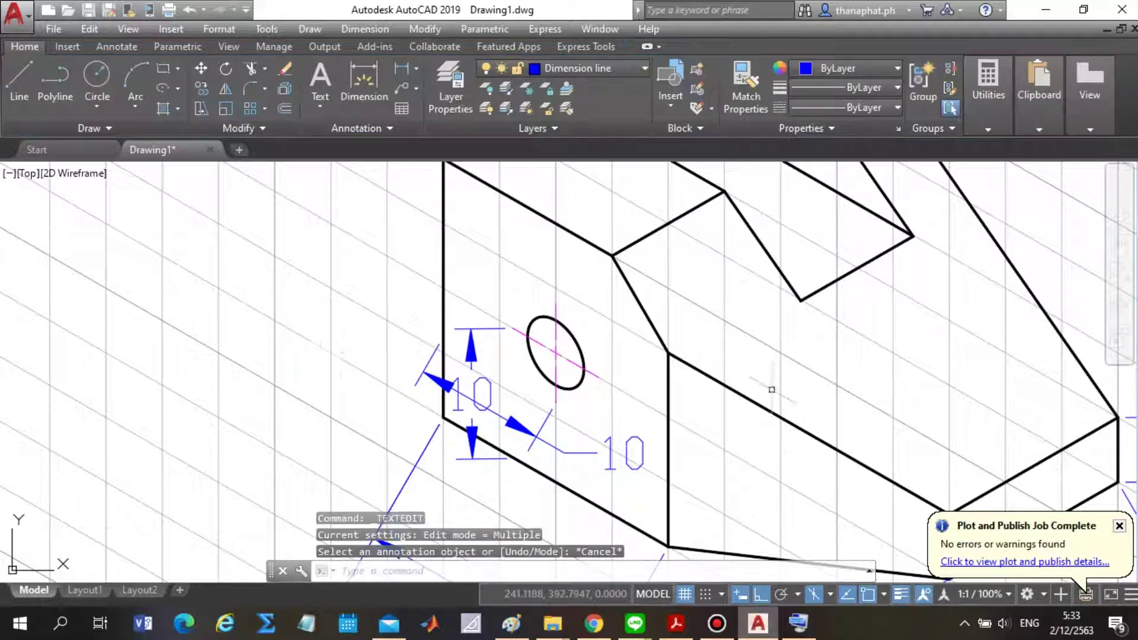
{"action": "scroll", "coordinate": [349, 404], "scroll_direction": "down", "scroll_amount": 5}
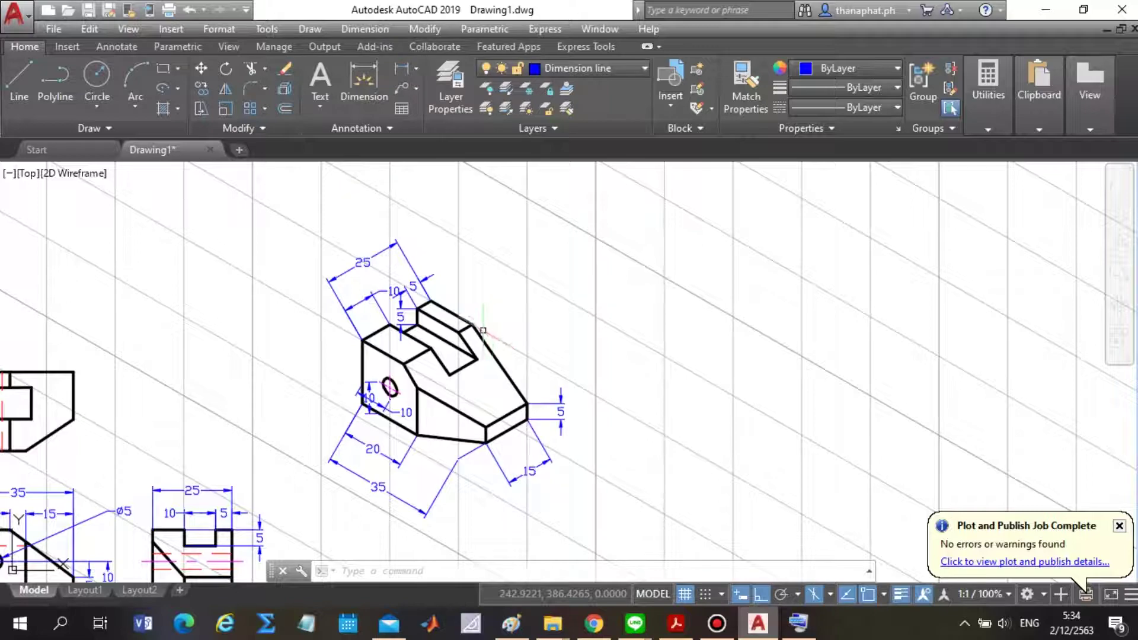
Add a 20 aligned dimension along the block's left face height.
{"action": "key", "text": "Return"}
{"action": "scroll", "coordinate": [409, 348], "scroll_direction": "up", "scroll_amount": 2}
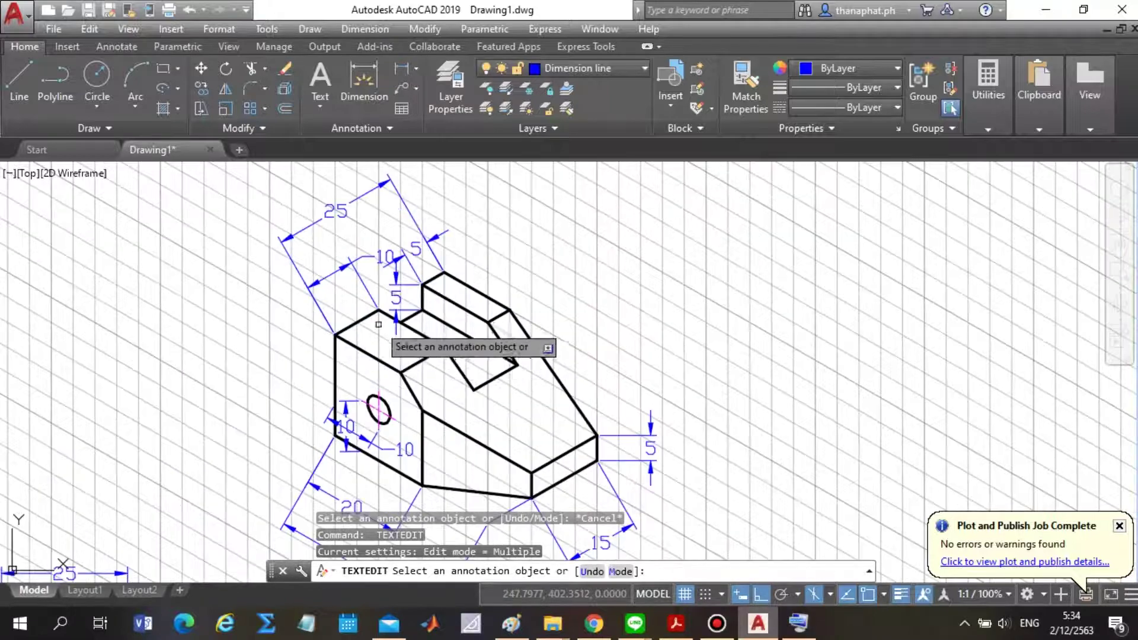
{"action": "key", "text": "Escape"}
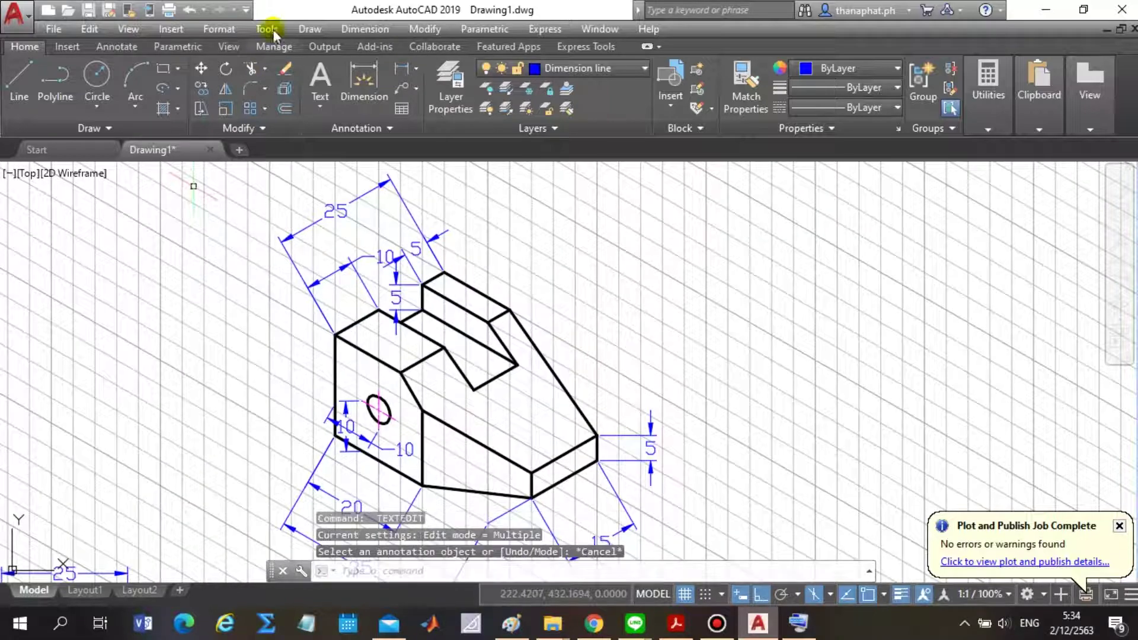
{"action": "left_click", "coordinate": [342, 31]}
{"action": "left_click", "coordinate": [391, 88]}
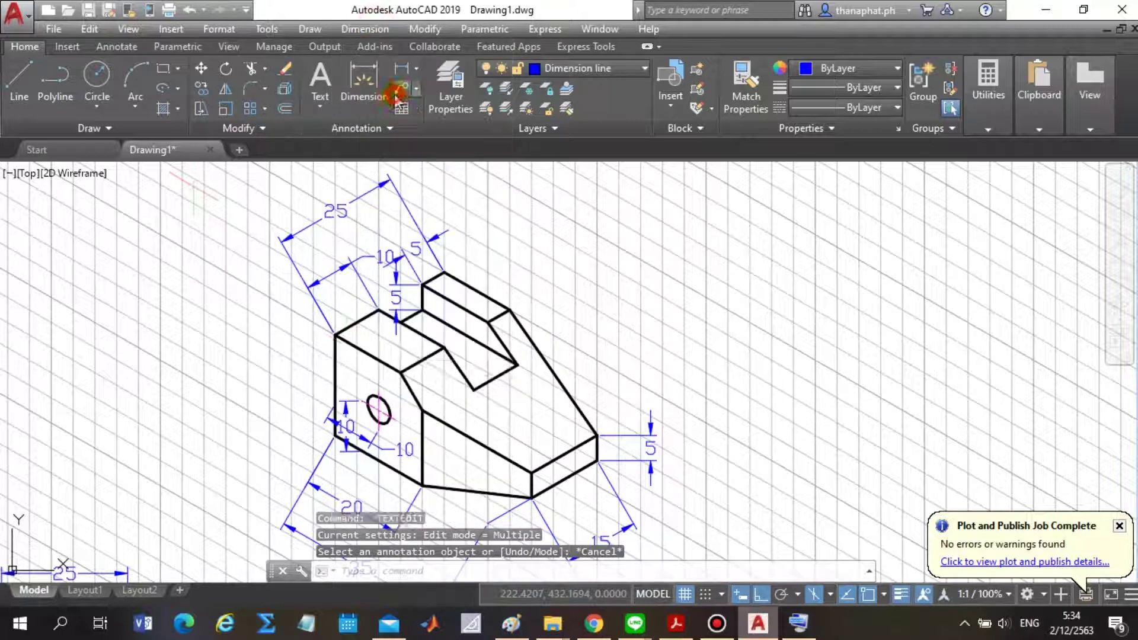
{"action": "left_click", "coordinate": [335, 335]}
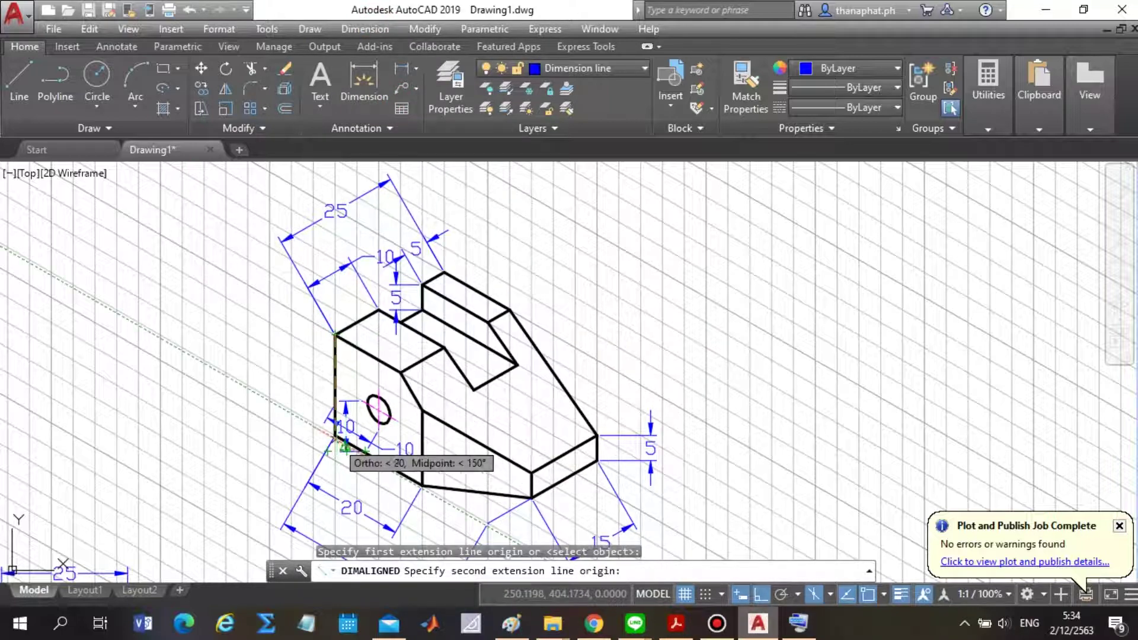
{"action": "scroll", "coordinate": [345, 445], "scroll_direction": "up", "scroll_amount": 6}
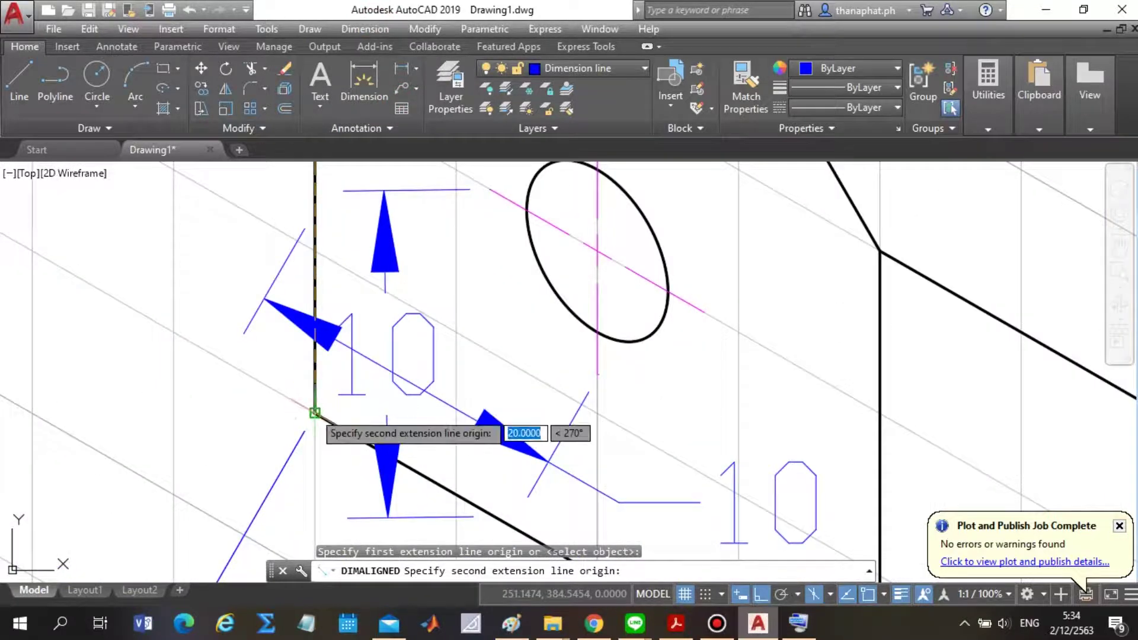
{"action": "left_click", "coordinate": [315, 412]}
{"action": "scroll", "coordinate": [314, 413], "scroll_direction": "down", "scroll_amount": 6}
{"action": "left_click", "coordinate": [267, 363]}
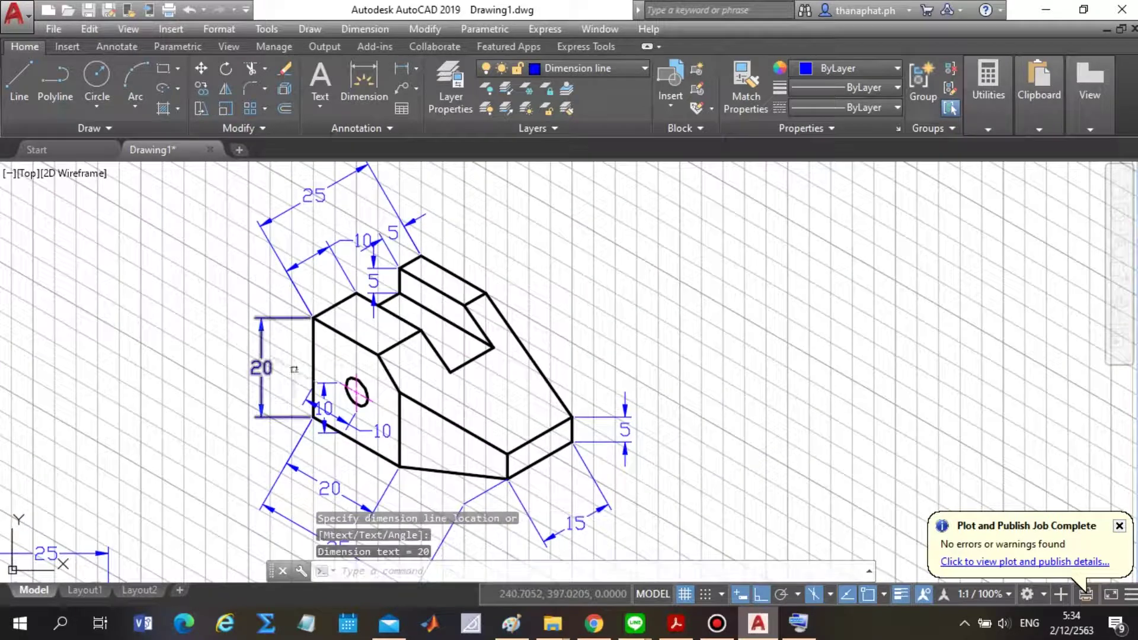
Add a 15 aligned dimension from the hole centre to the bottom edge.
{"action": "key", "text": "Return"}
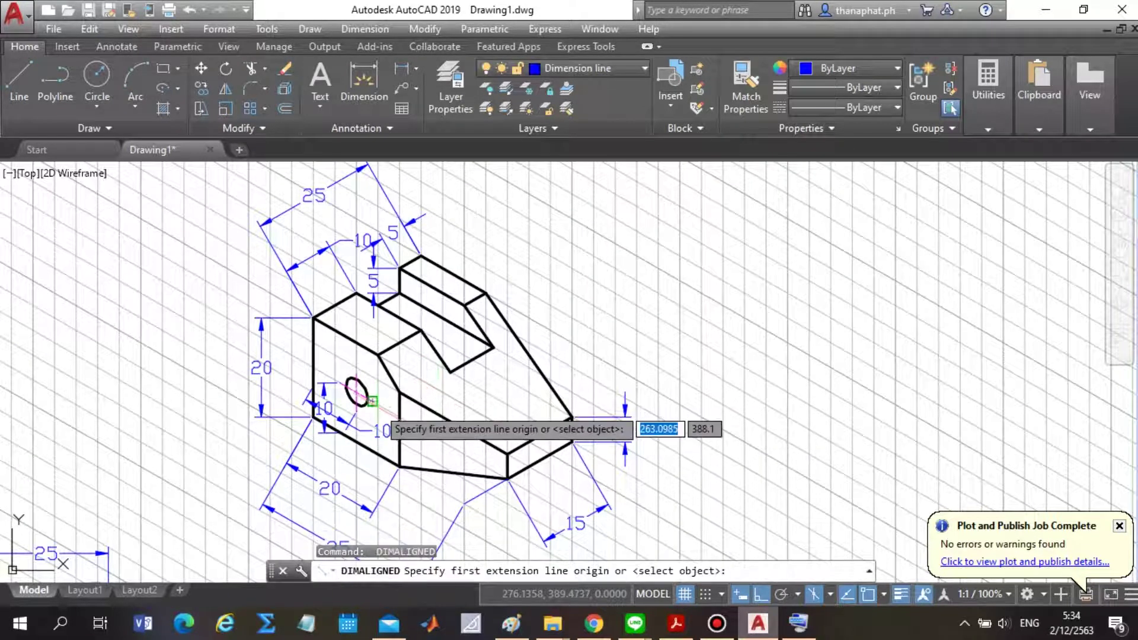
{"action": "left_click", "coordinate": [400, 401]}
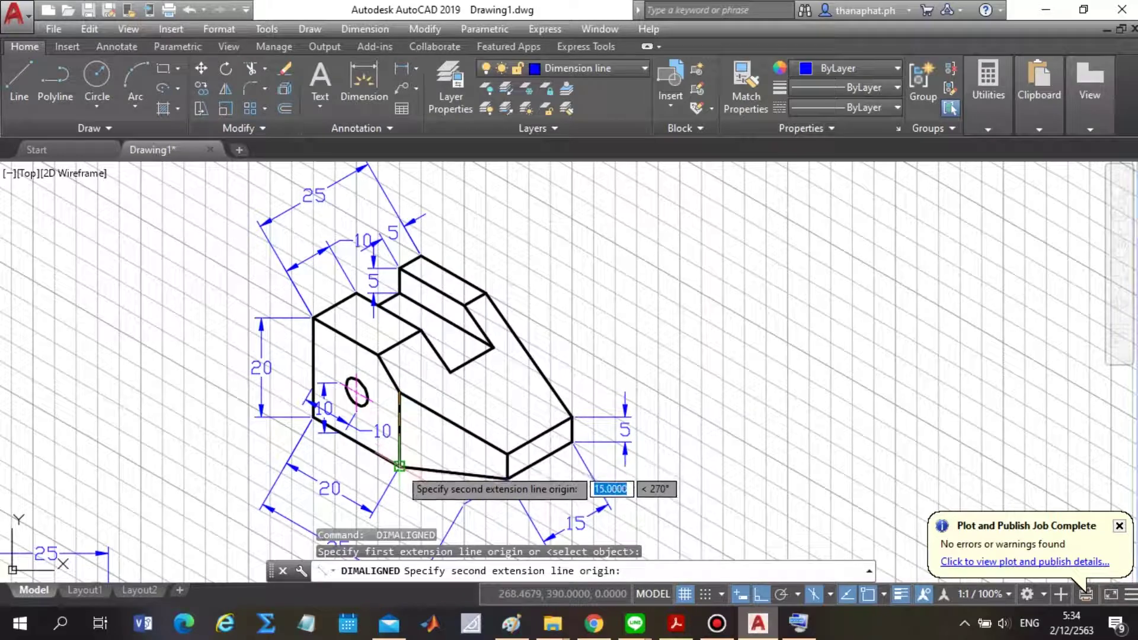
{"action": "left_click", "coordinate": [401, 467]}
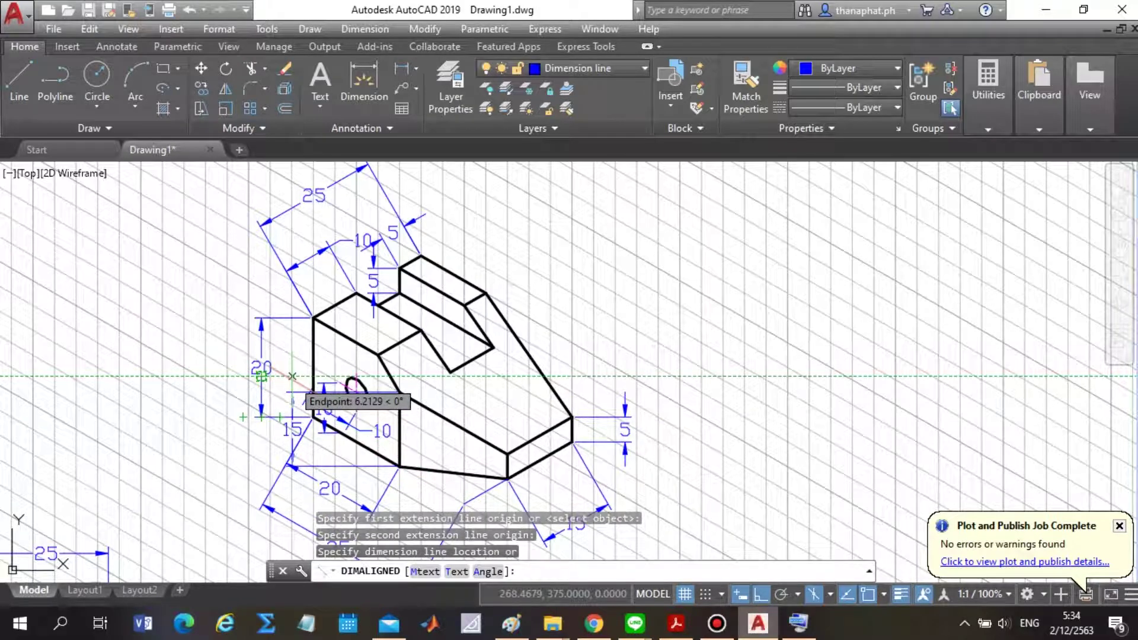
{"action": "left_click", "coordinate": [292, 375]}
{"action": "key", "text": "Escape"}
{"action": "scroll", "coordinate": [637, 350], "scroll_direction": "down", "scroll_amount": 2}
{"action": "scroll", "coordinate": [678, 416], "scroll_direction": "down", "scroll_amount": 2}
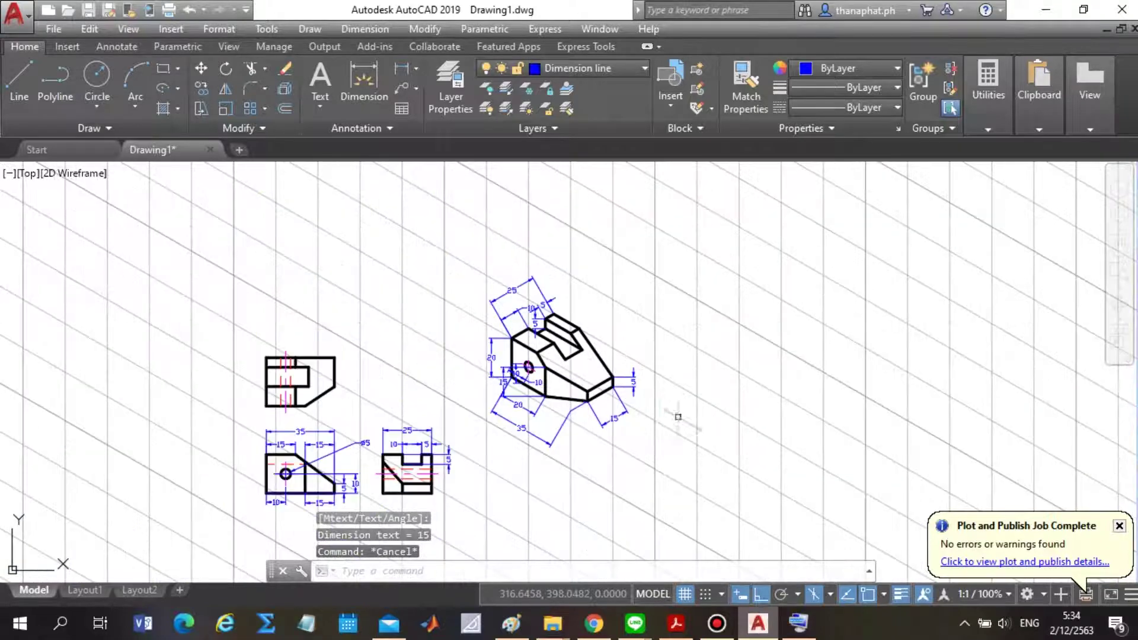
{"action": "scroll", "coordinate": [692, 378], "scroll_direction": "up", "scroll_amount": 2}
{"action": "scroll", "coordinate": [533, 403], "scroll_direction": "up", "scroll_amount": 2}
{"action": "scroll", "coordinate": [504, 410], "scroll_direction": "up", "scroll_amount": 2}
{"action": "scroll", "coordinate": [264, 370], "scroll_direction": "up", "scroll_amount": 2}
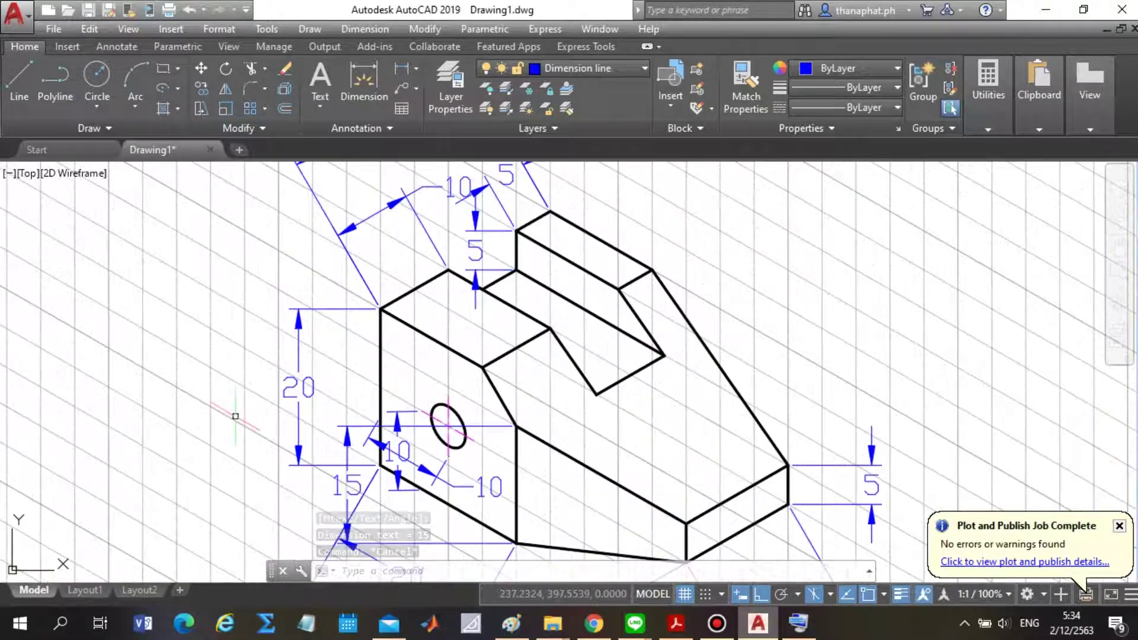
{"action": "left_click", "coordinate": [317, 339]}
Oblique the 20 and 15 dimensions along the block's isometric edges.
{"action": "left_click", "coordinate": [241, 381]}
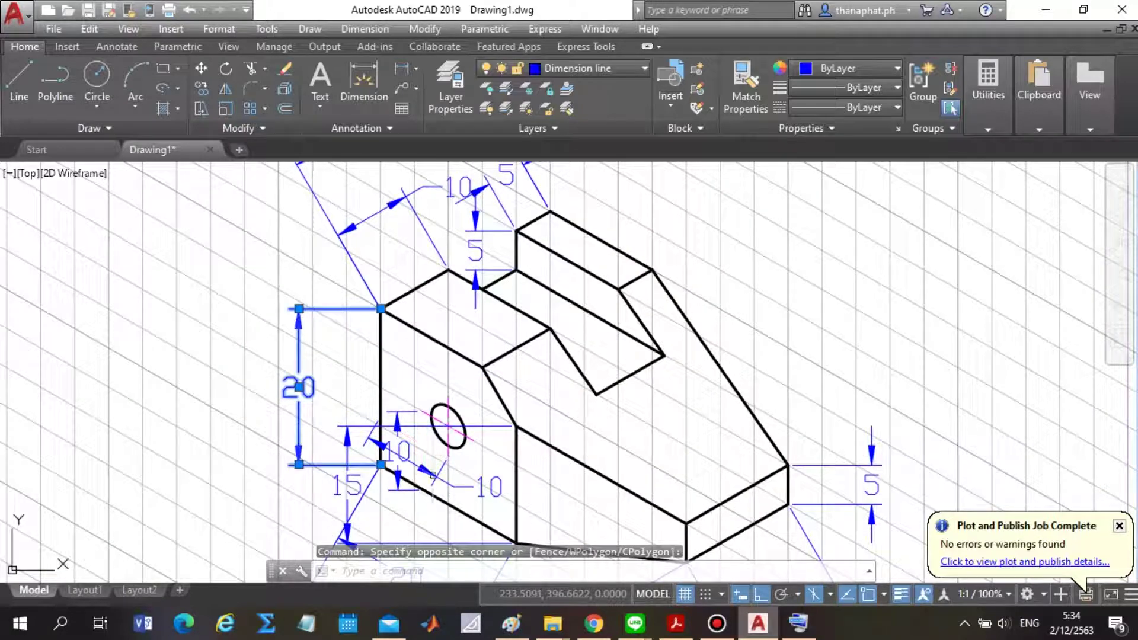
{"action": "left_click", "coordinate": [365, 470]}
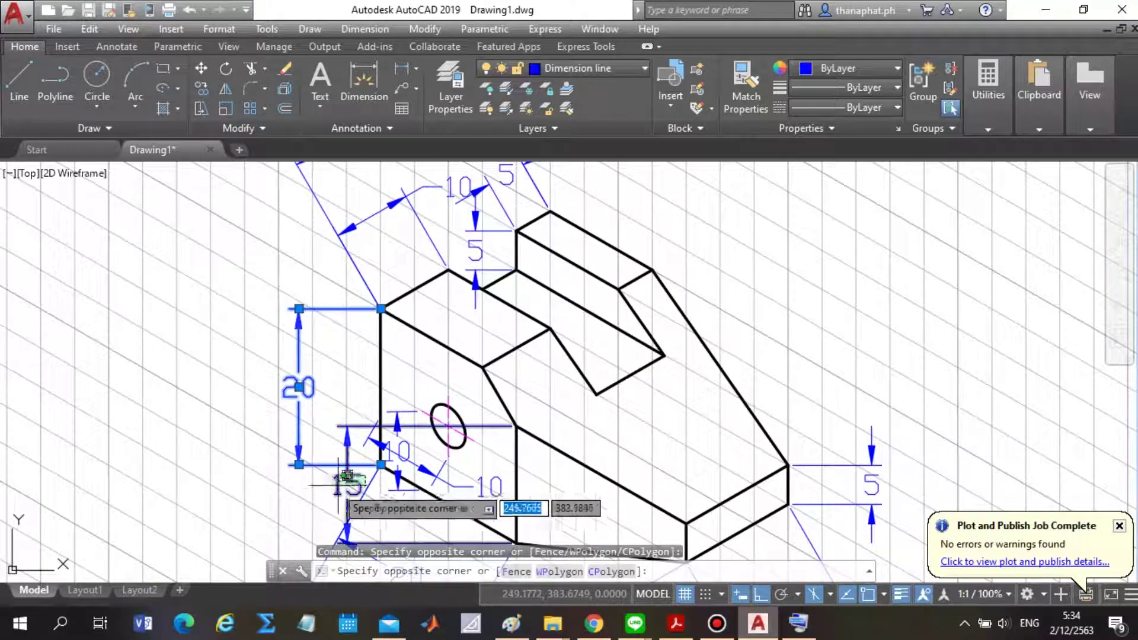
{"action": "left_click", "coordinate": [326, 487]}
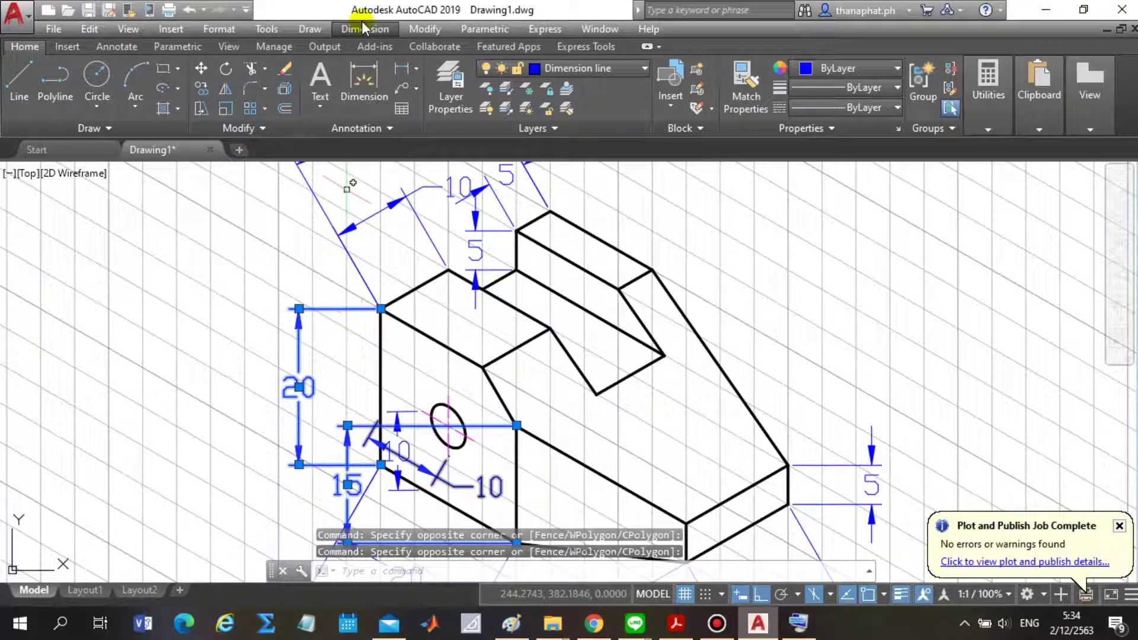
{"action": "left_click", "coordinate": [233, 29]}
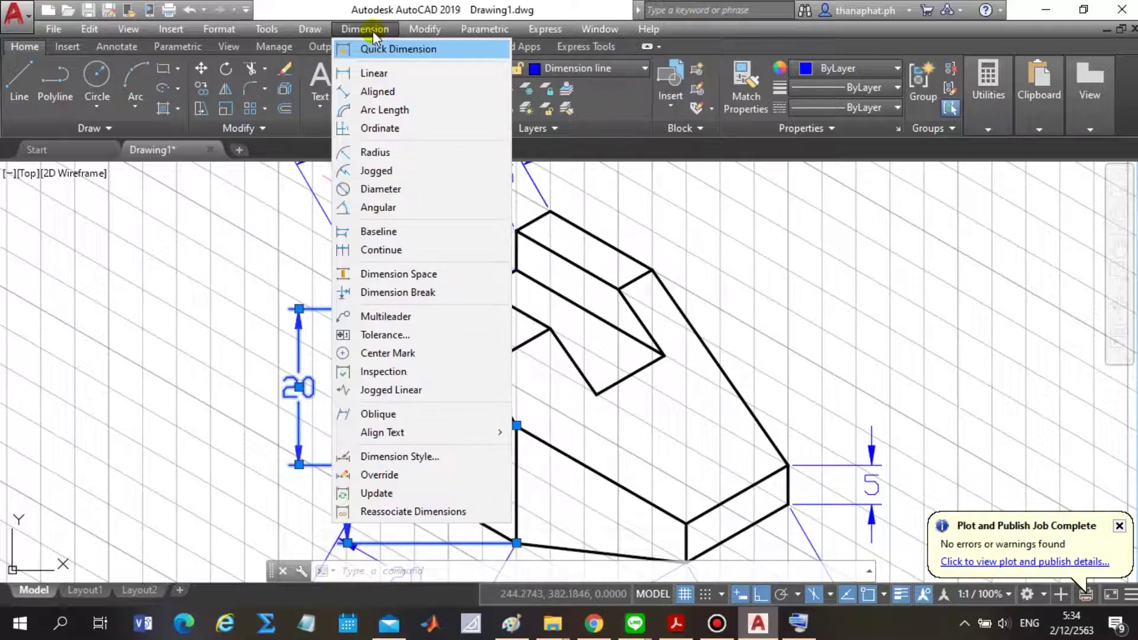
{"action": "mouse_move", "coordinate": [364, 28]}
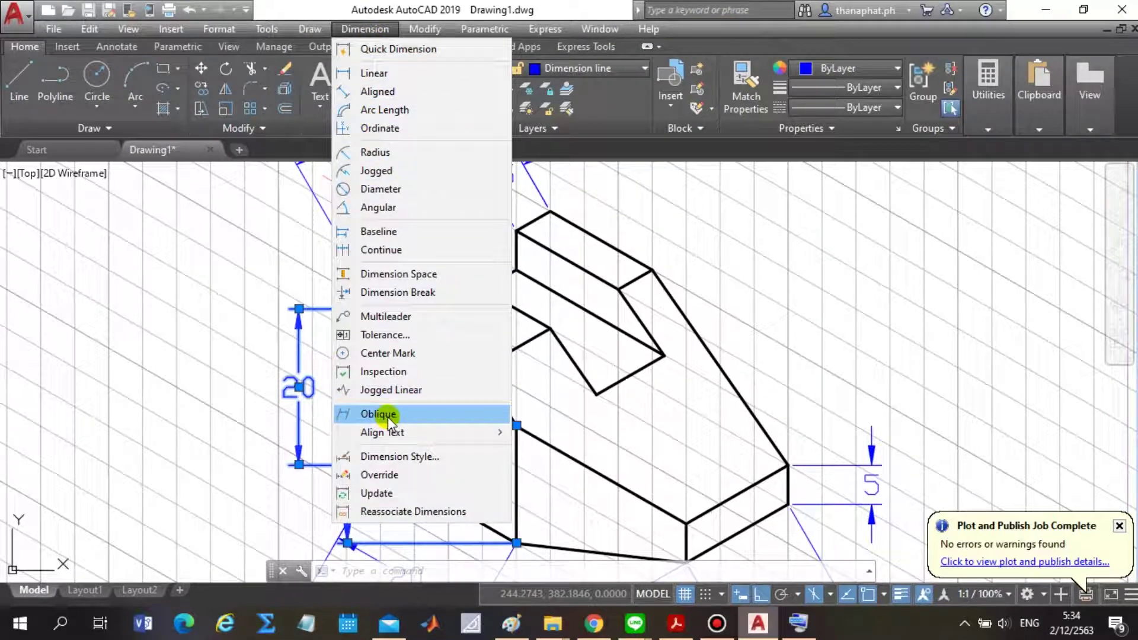
{"action": "left_click", "coordinate": [388, 417]}
{"action": "left_click", "coordinate": [392, 441]}
{"action": "key", "text": "Return"}
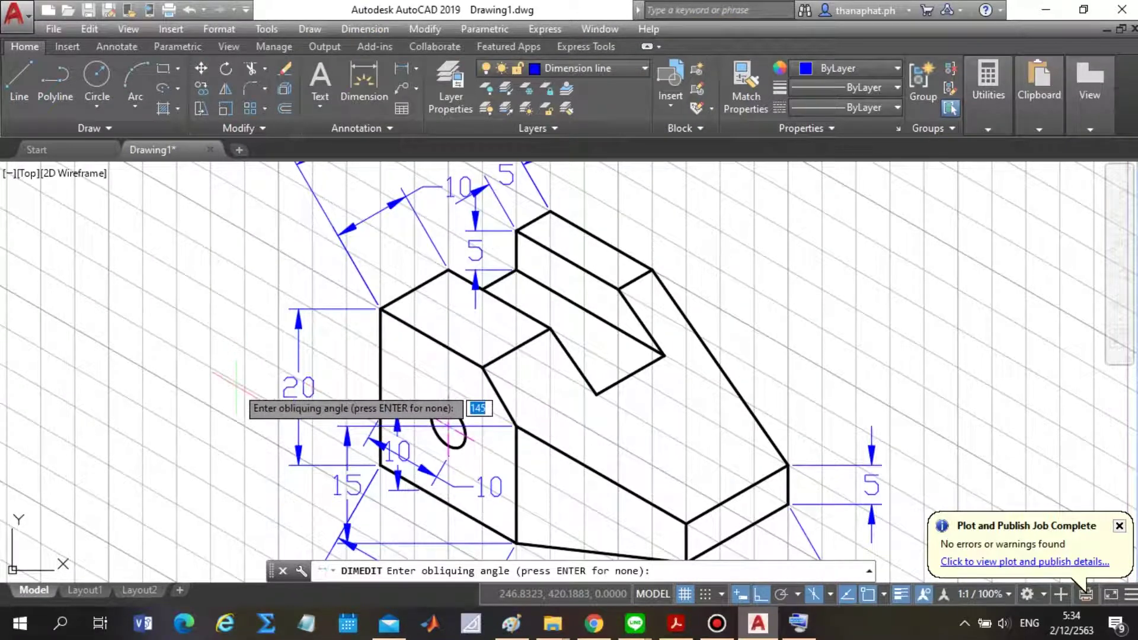
{"action": "left_click", "coordinate": [235, 382]}
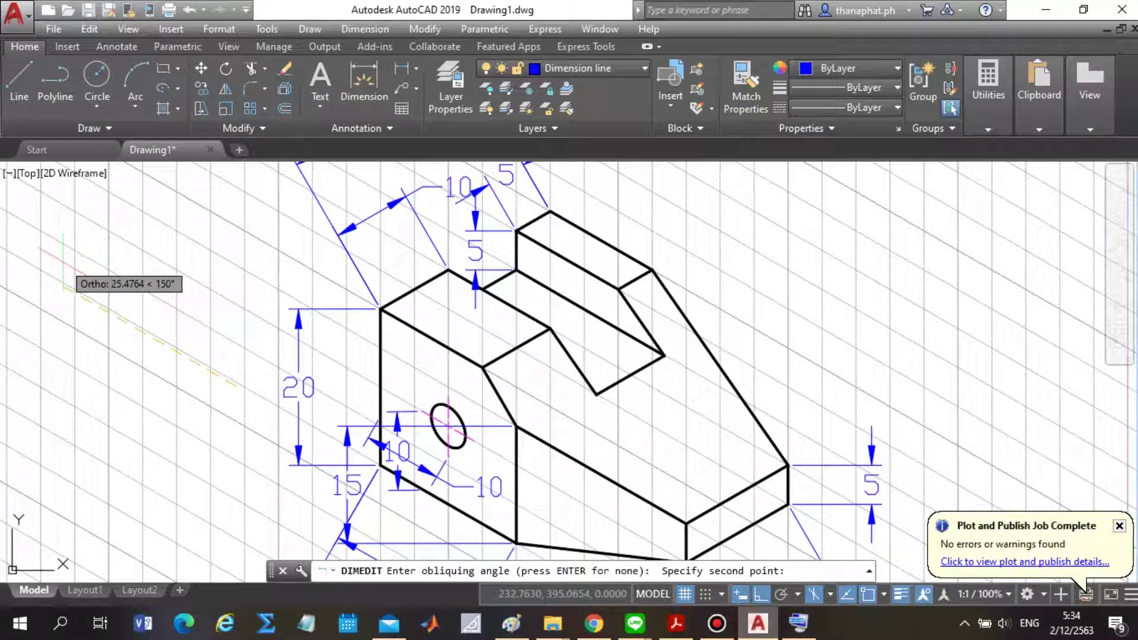
{"action": "left_click", "coordinate": [63, 279]}
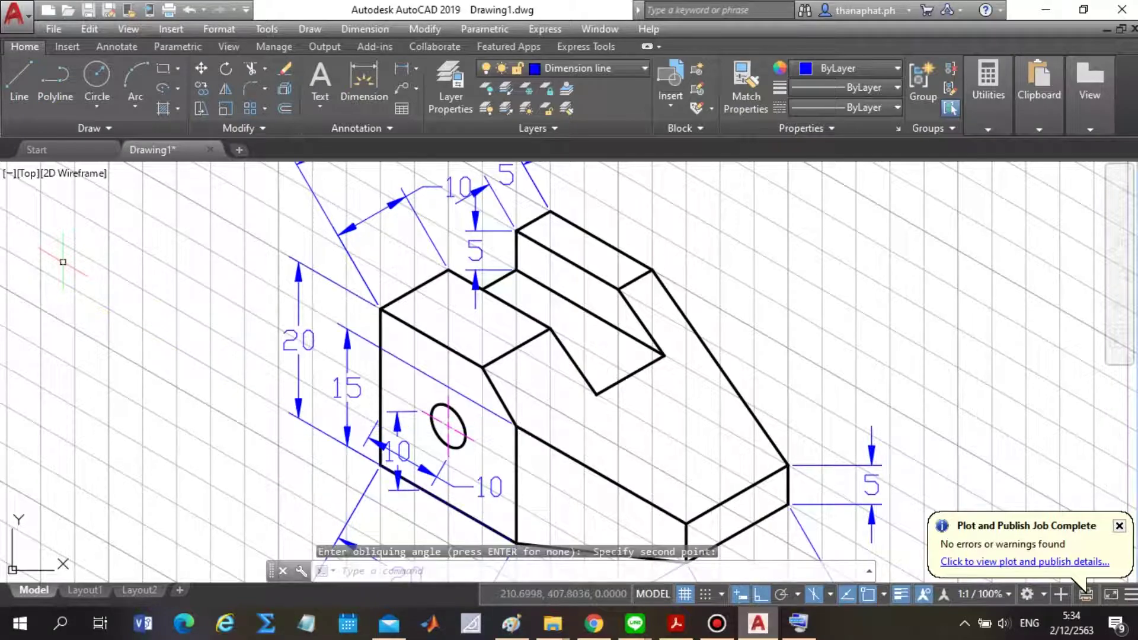
End the command and select the lower 10 dimension near the hole.
{"action": "key", "text": "Escape"}
{"action": "scroll", "coordinate": [432, 467], "scroll_direction": "down", "scroll_amount": 2}
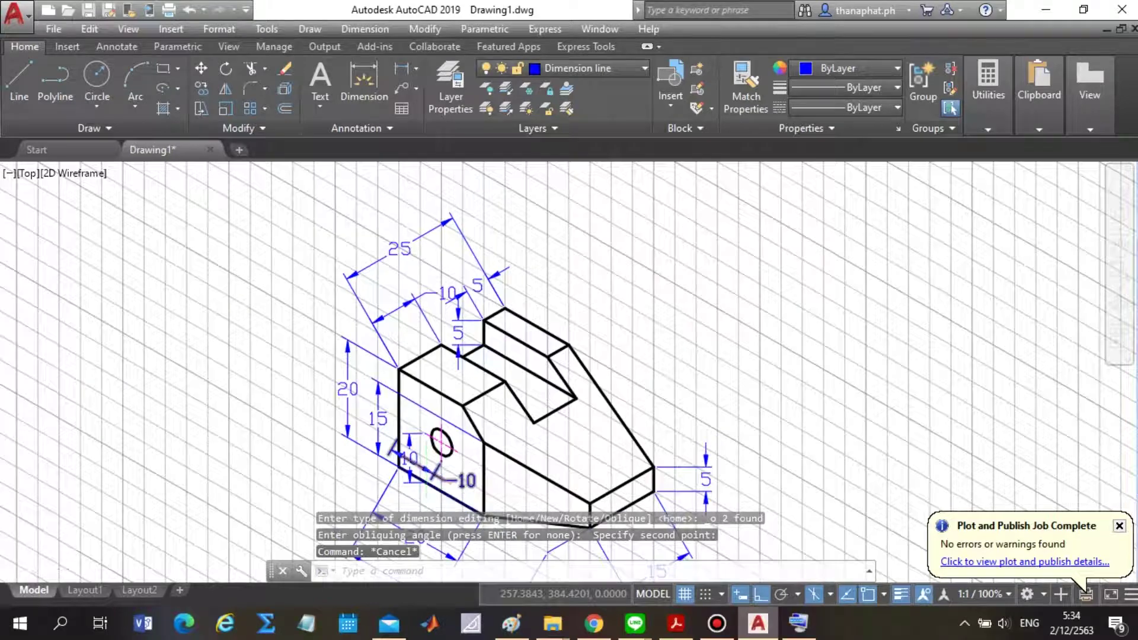
{"action": "scroll", "coordinate": [406, 401], "scroll_direction": "up", "scroll_amount": 5}
{"action": "left_click", "coordinate": [347, 376]}
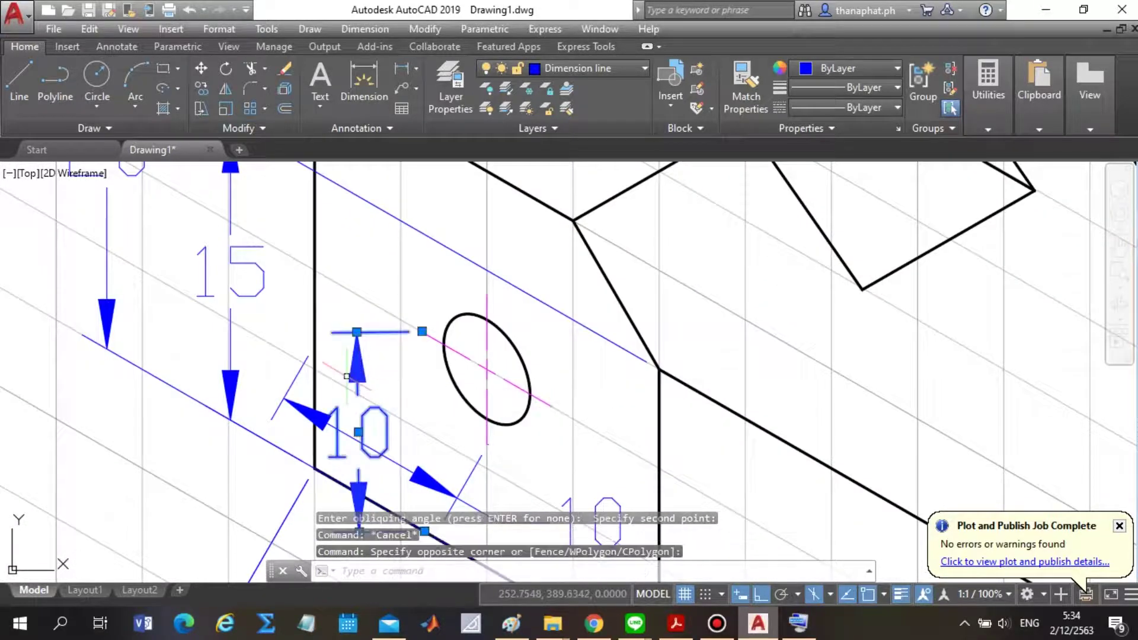
Select the base 20 and 15 dimensions and the top 25, 10 and 5 dimensions.
{"action": "scroll", "coordinate": [381, 368], "scroll_direction": "down", "scroll_amount": 5}
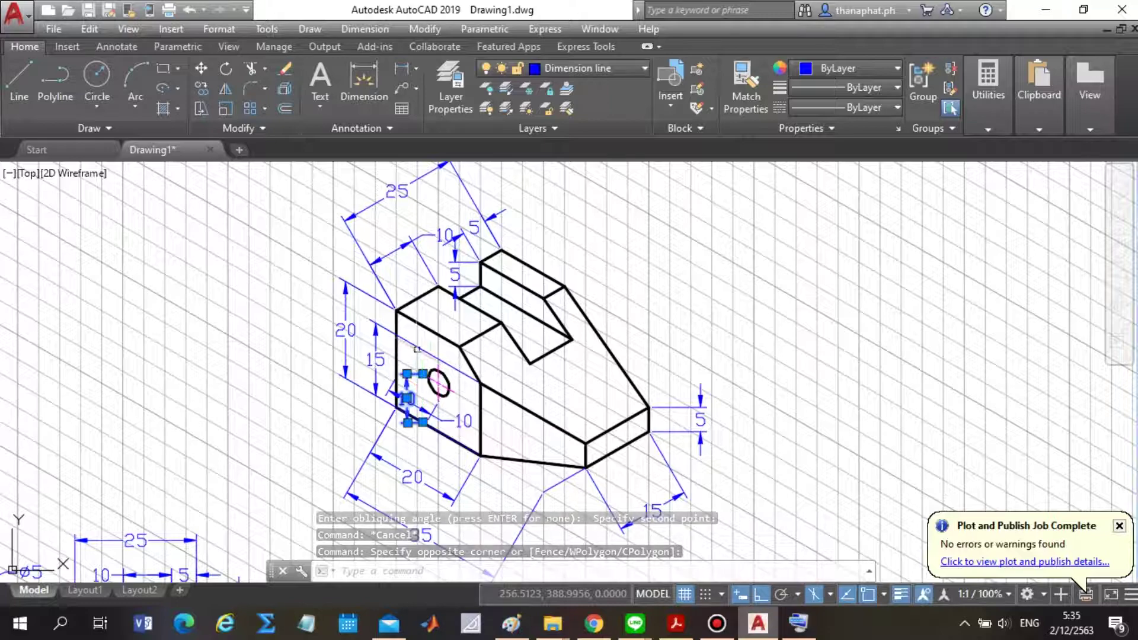
{"action": "scroll", "coordinate": [440, 279], "scroll_direction": "down", "scroll_amount": 4}
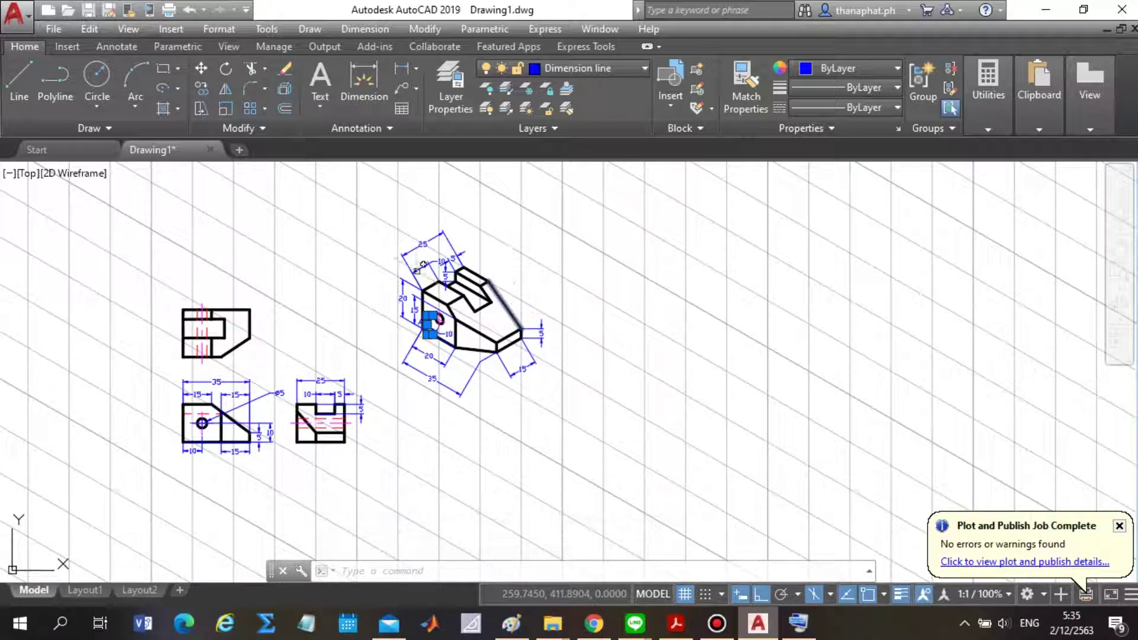
{"action": "scroll", "coordinate": [482, 312], "scroll_direction": "down", "scroll_amount": 2}
{"action": "scroll", "coordinate": [429, 227], "scroll_direction": "up", "scroll_amount": 2}
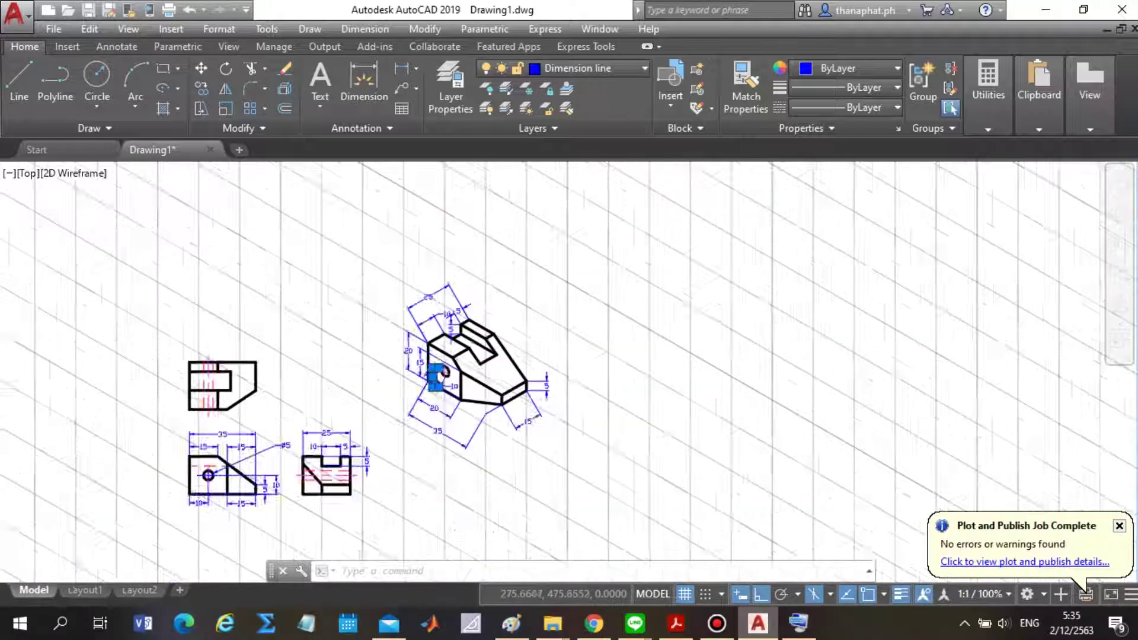
{"action": "scroll", "coordinate": [465, 457], "scroll_direction": "up", "scroll_amount": 2}
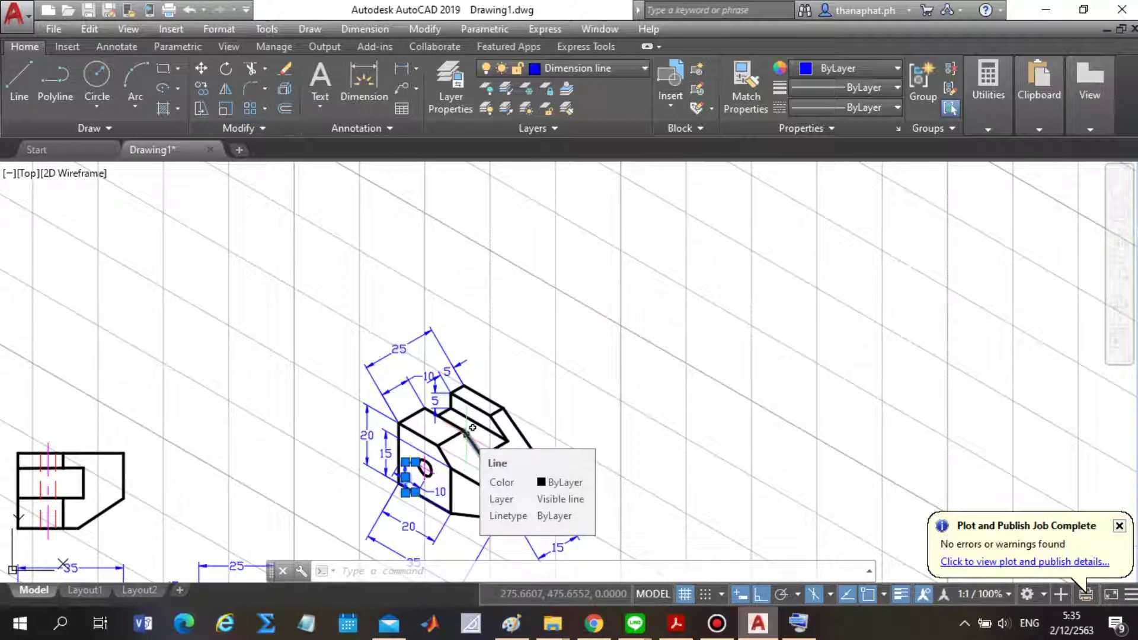
{"action": "left_click", "coordinate": [567, 529]}
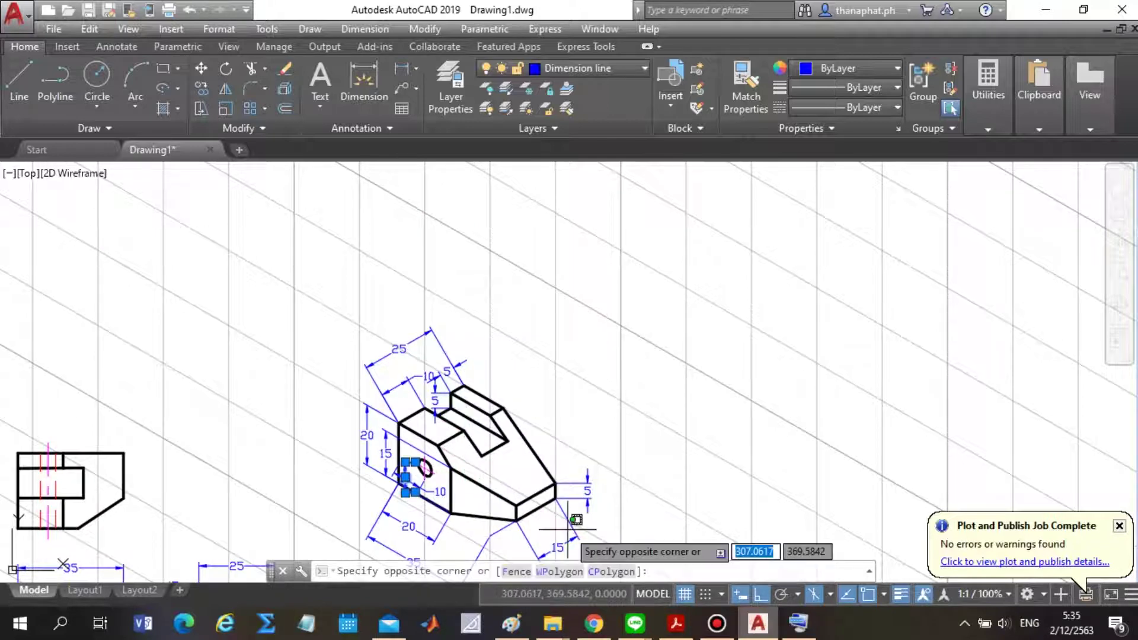
{"action": "left_click", "coordinate": [532, 546]}
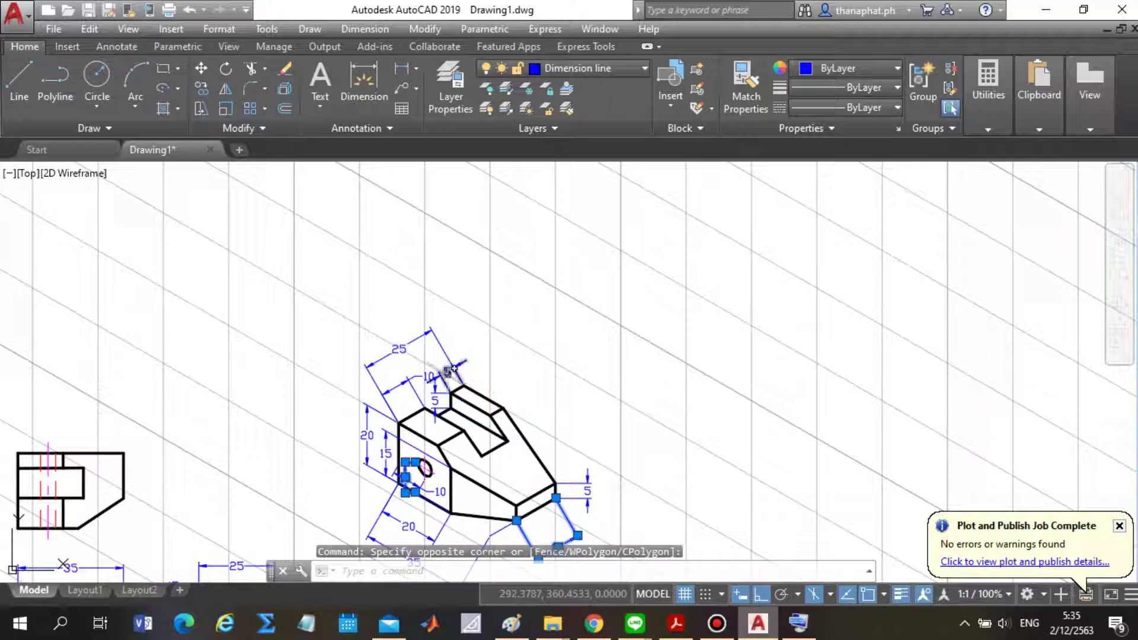
{"action": "left_click", "coordinate": [385, 362]}
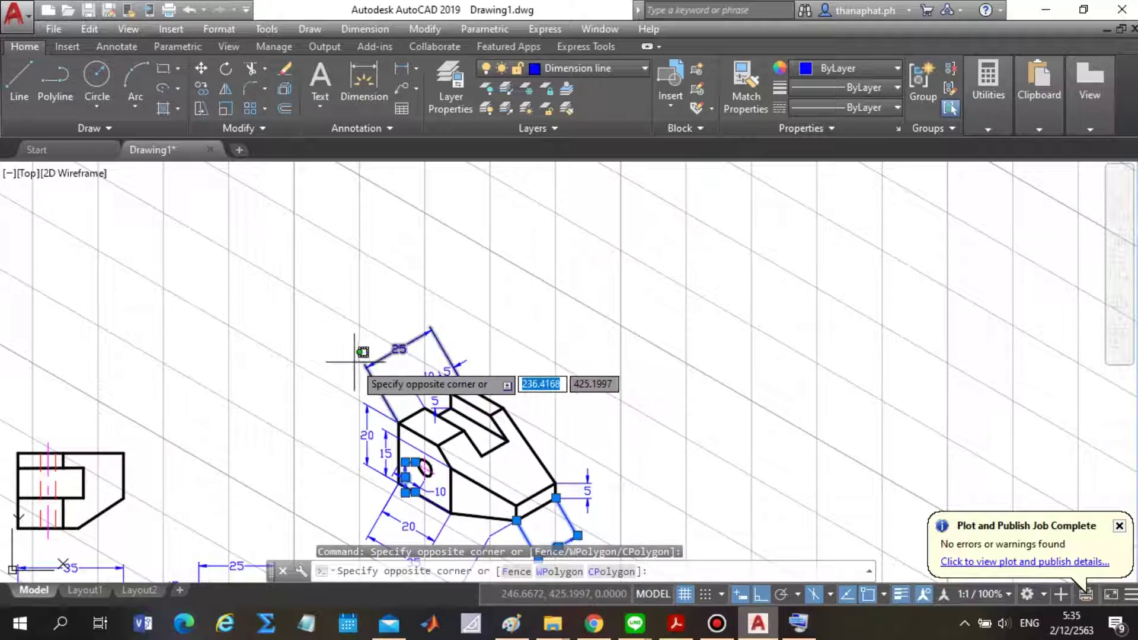
{"action": "left_click", "coordinate": [359, 371]}
{"action": "scroll", "coordinate": [450, 391], "scroll_direction": "up", "scroll_amount": 2}
{"action": "scroll", "coordinate": [450, 391], "scroll_direction": "down", "scroll_amount": 5}
{"action": "scroll", "coordinate": [450, 391], "scroll_direction": "up", "scroll_amount": 3}
{"action": "scroll", "coordinate": [413, 365], "scroll_direction": "up", "scroll_amount": 5}
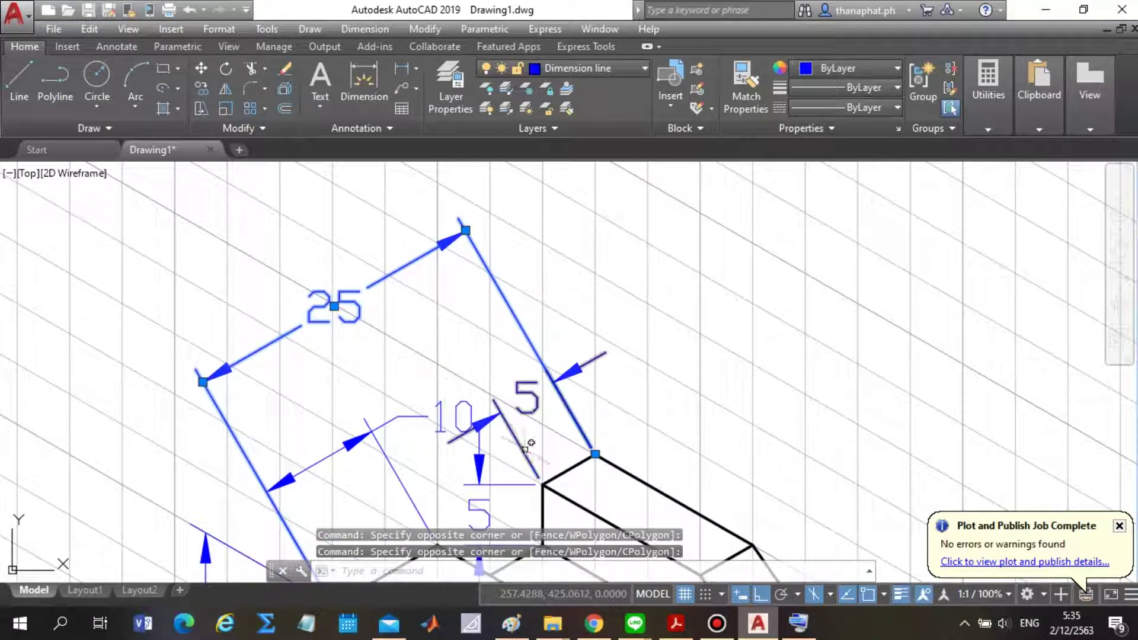
{"action": "left_click", "coordinate": [629, 351]}
{"action": "scroll", "coordinate": [356, 427], "scroll_direction": "down", "scroll_amount": 1}
{"action": "left_click", "coordinate": [356, 430]}
{"action": "scroll", "coordinate": [593, 445], "scroll_direction": "down", "scroll_amount": 2}
{"action": "scroll", "coordinate": [592, 445], "scroll_direction": "down", "scroll_amount": 3}
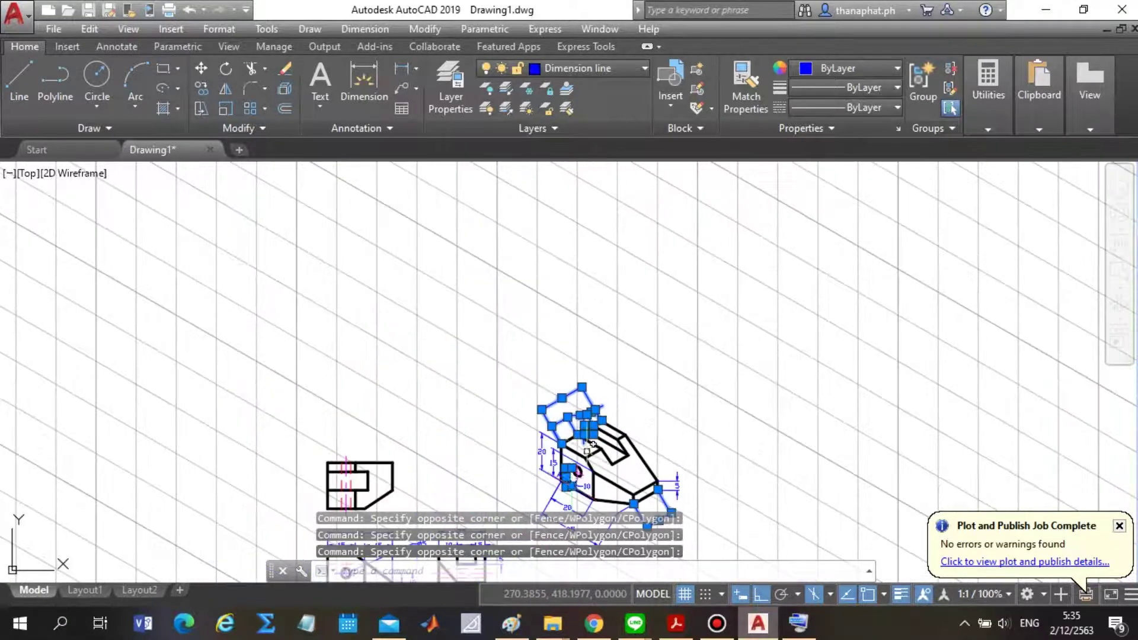
{"action": "scroll", "coordinate": [751, 450], "scroll_direction": "up", "scroll_amount": 2}
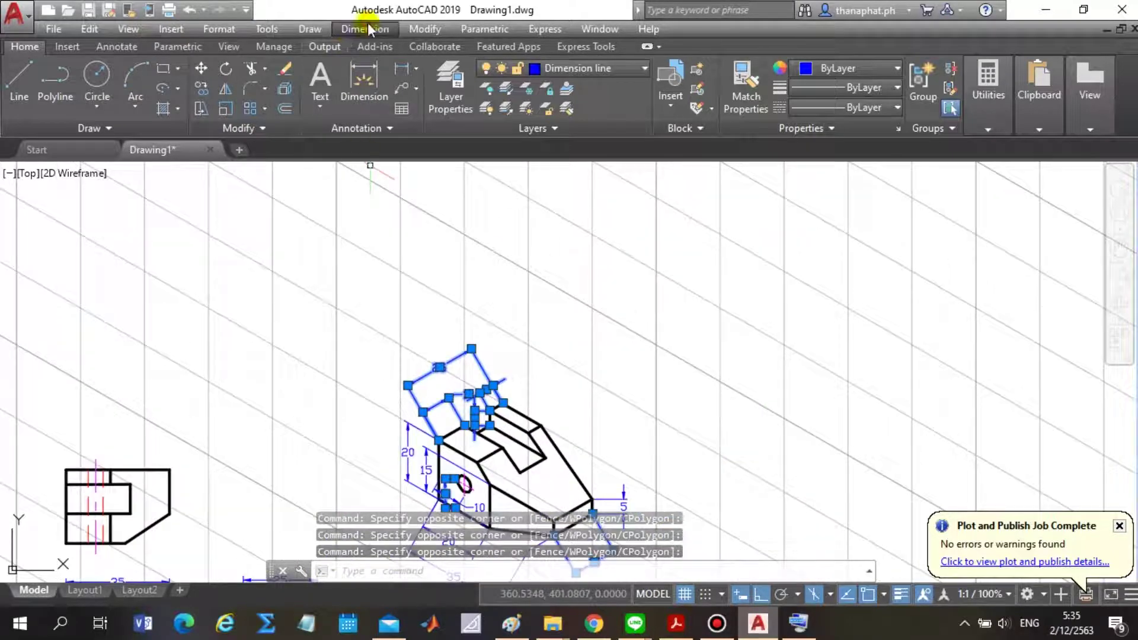
Oblique the selected dimensions along the left isoplane's isometric axis.
{"action": "left_click", "coordinate": [353, 29]}
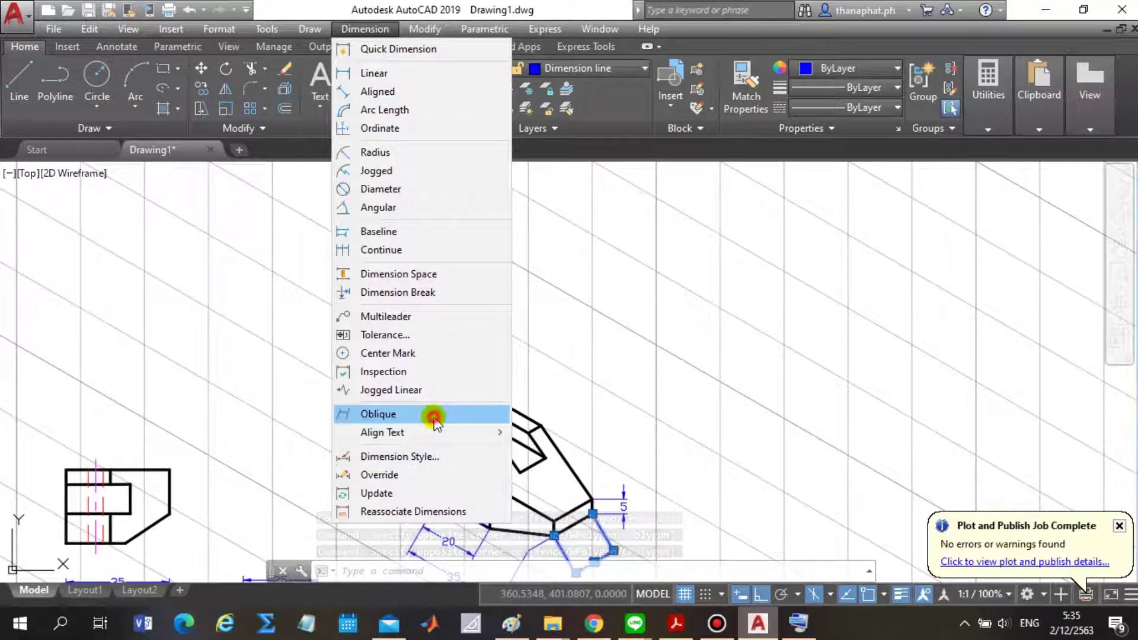
{"action": "left_click", "coordinate": [432, 415]}
{"action": "left_click", "coordinate": [601, 403]}
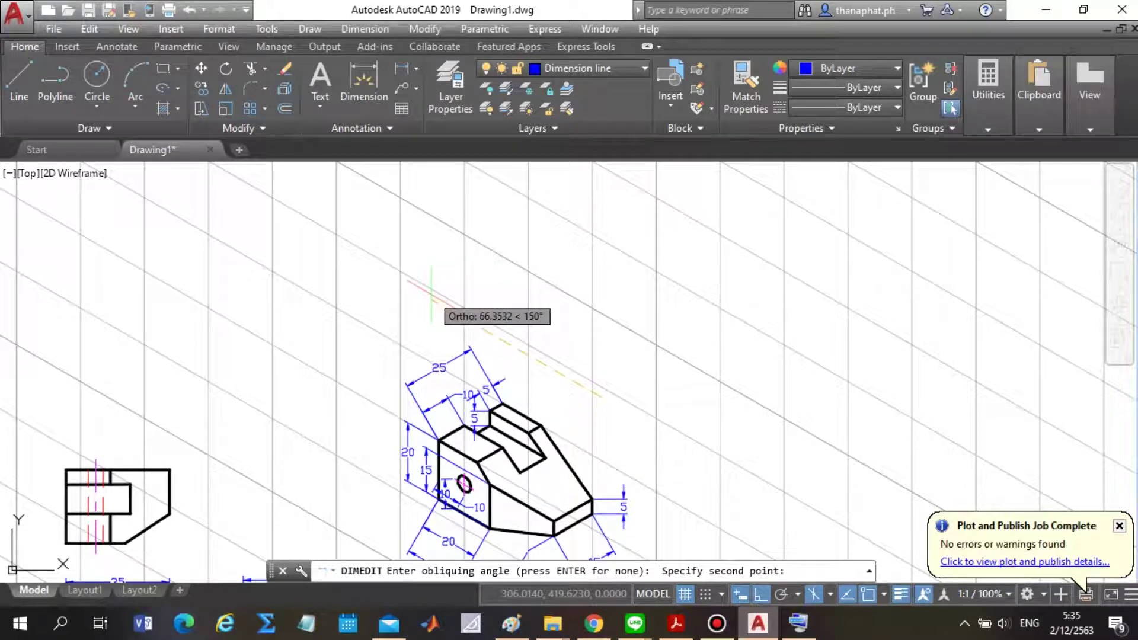
{"action": "key", "text": "F5"}
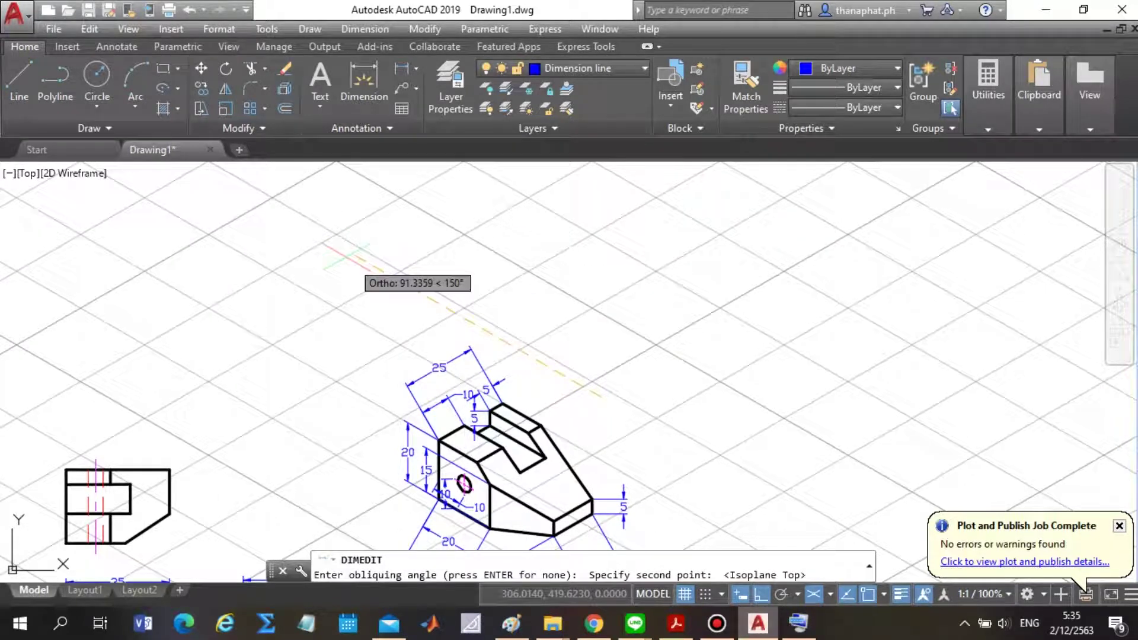
{"action": "key", "text": "F5"}
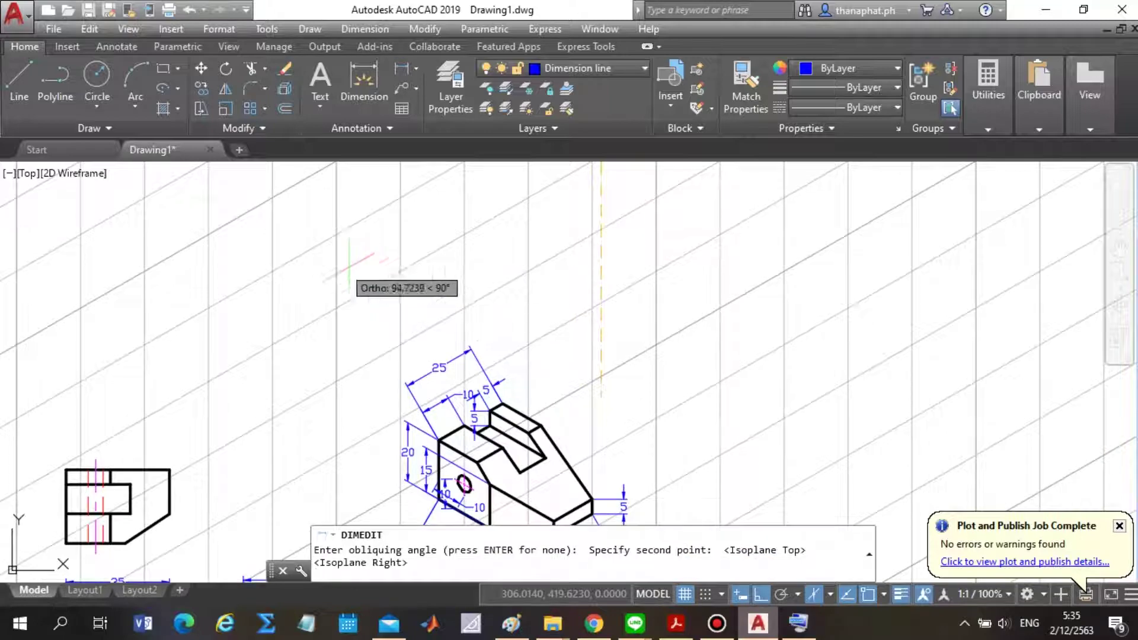
{"action": "key", "text": "F5"}
{"action": "left_click", "coordinate": [391, 282]}
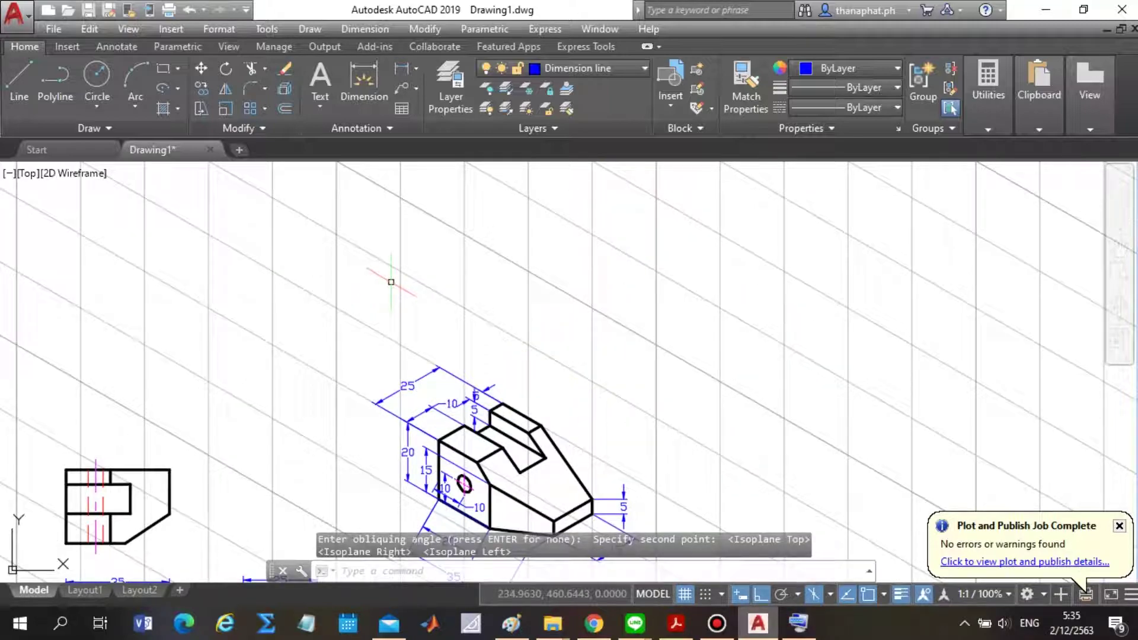
{"action": "scroll", "coordinate": [423, 452], "scroll_direction": "down", "scroll_amount": 2}
{"action": "scroll", "coordinate": [482, 439], "scroll_direction": "down", "scroll_amount": 4}
{"action": "scroll", "coordinate": [490, 454], "scroll_direction": "up", "scroll_amount": 8}
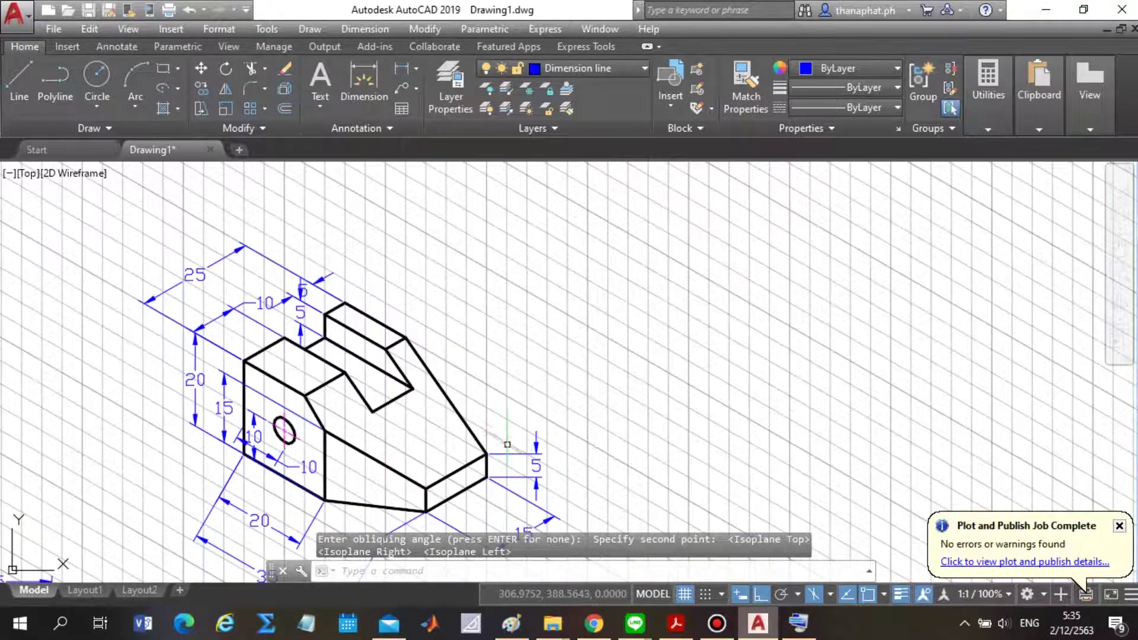
{"action": "key", "text": "Escape"}
Reposition the lower and upper 5 dimensions away from the block.
{"action": "scroll", "coordinate": [270, 281], "scroll_direction": "up", "scroll_amount": 4}
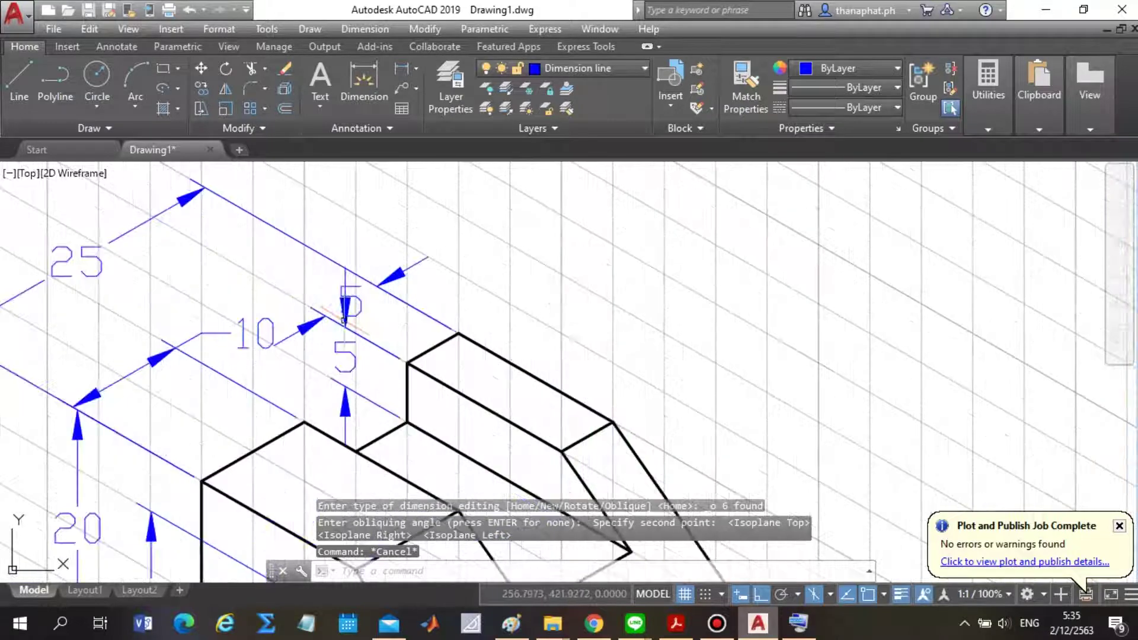
{"action": "left_click", "coordinate": [347, 359]}
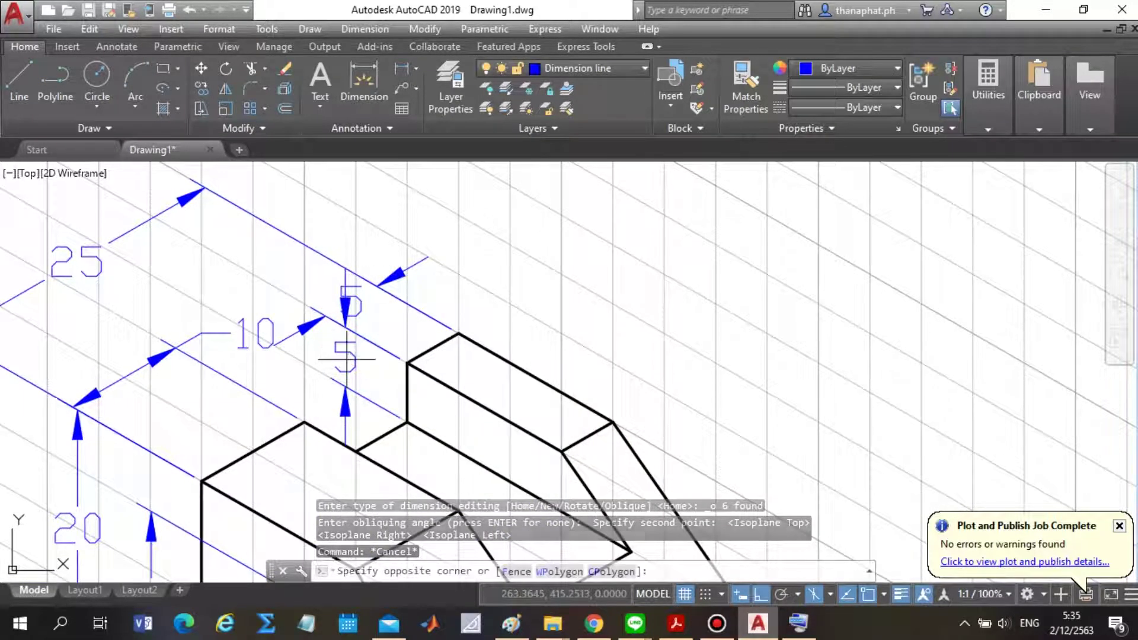
{"action": "key", "text": "Escape"}
{"action": "left_click", "coordinate": [369, 364]}
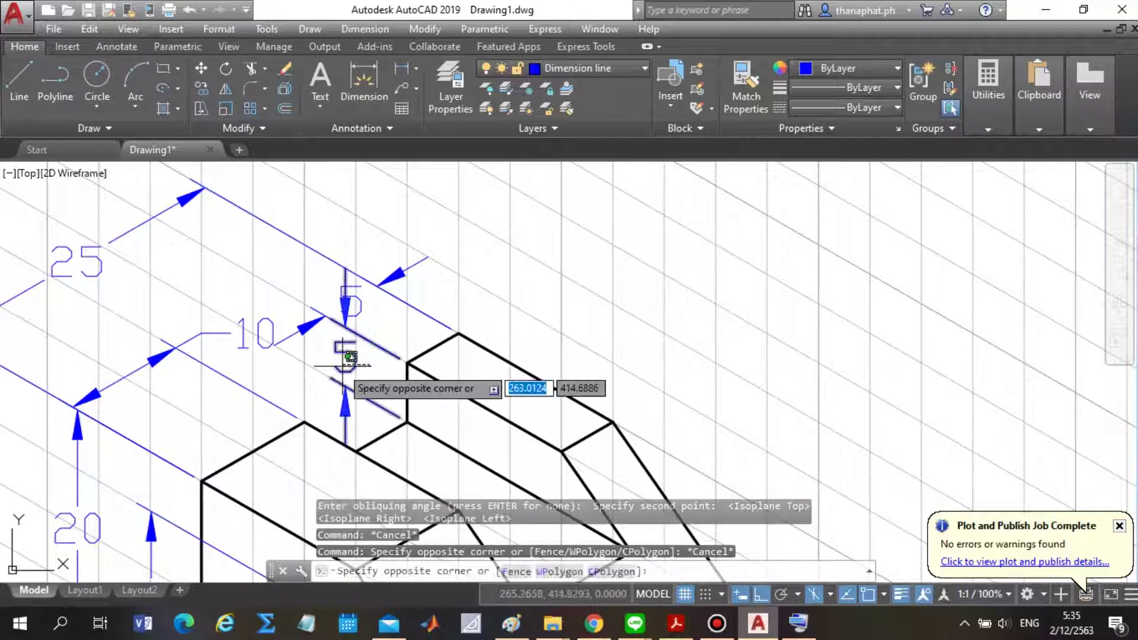
{"action": "left_click", "coordinate": [346, 356]}
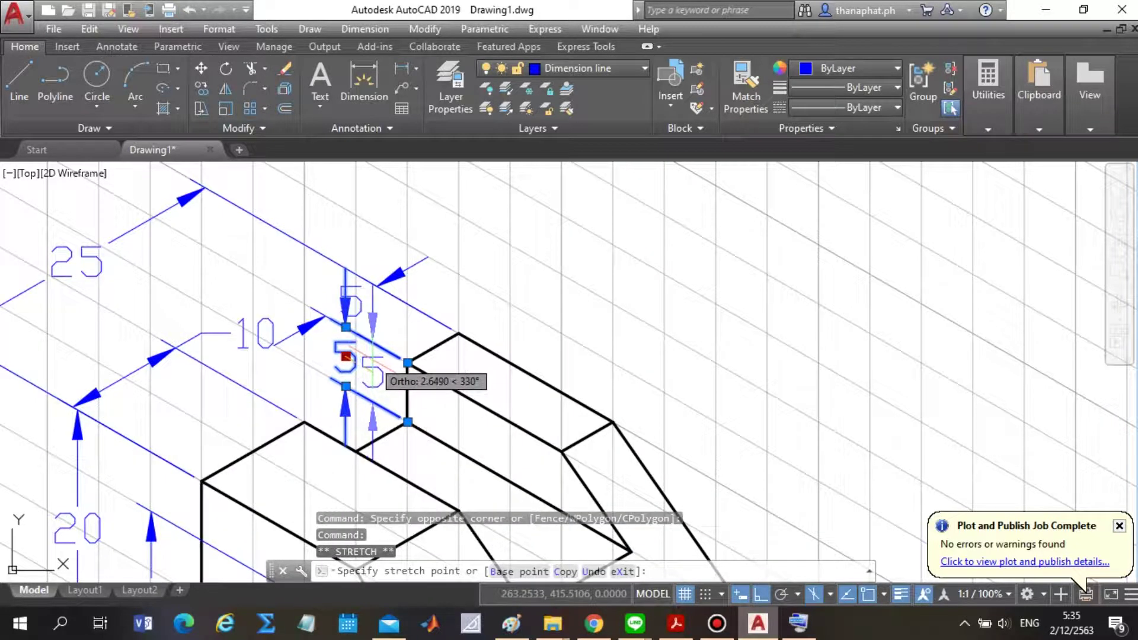
{"action": "left_click", "coordinate": [384, 377]}
{"action": "key", "text": "Escape"}
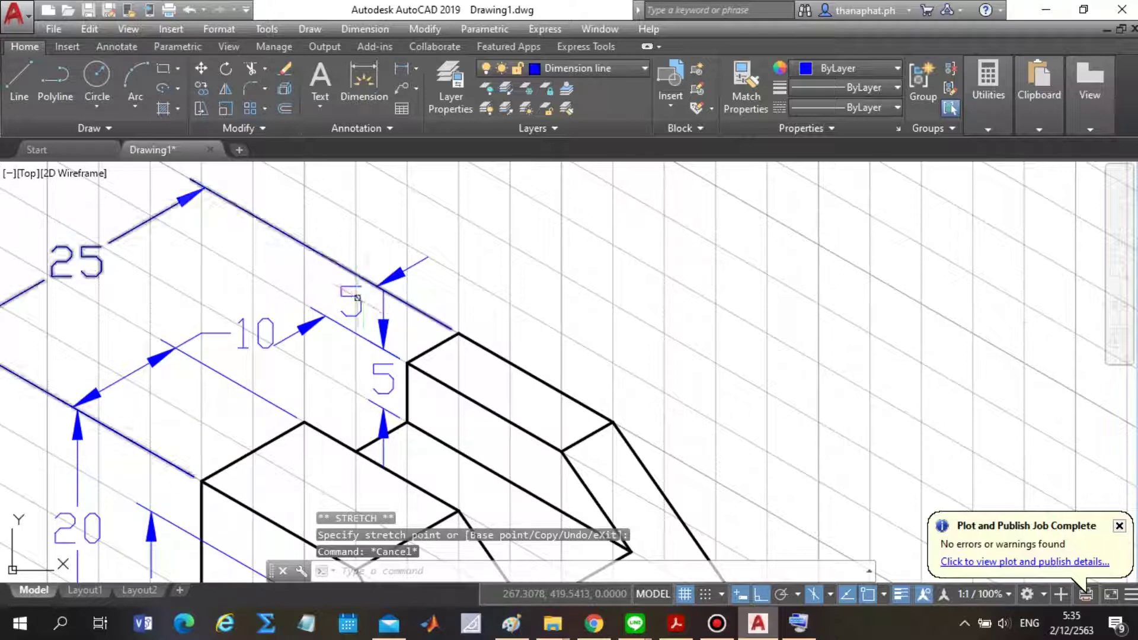
{"action": "left_click", "coordinate": [353, 299]}
{"action": "left_click", "coordinate": [351, 295]}
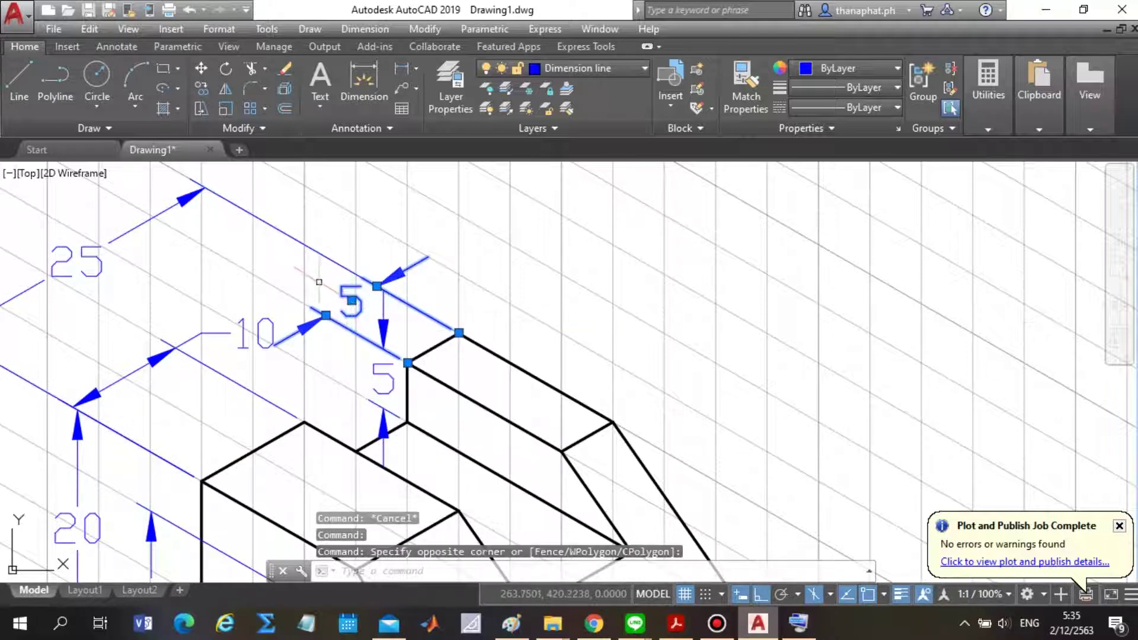
{"action": "left_click", "coordinate": [351, 301]}
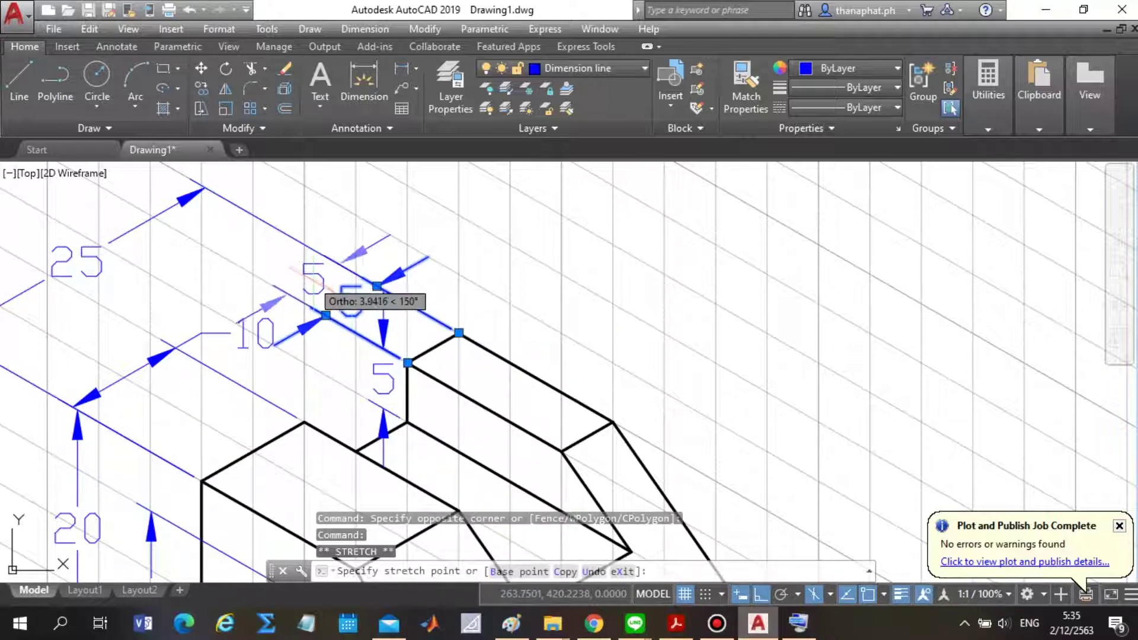
{"action": "left_click", "coordinate": [265, 330]}
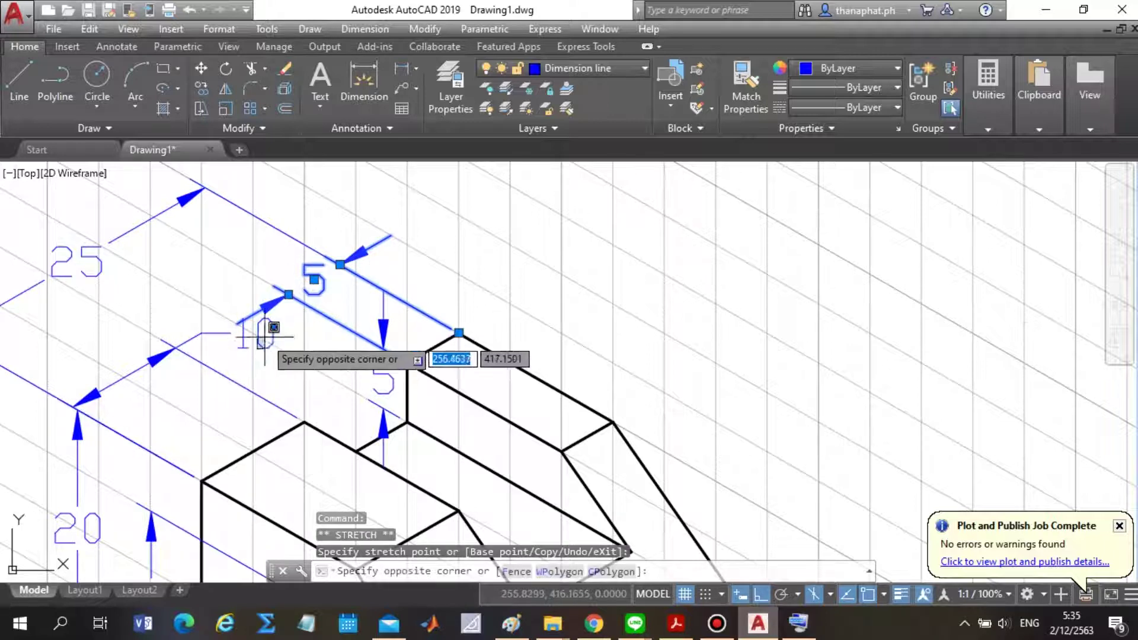
{"action": "key", "text": "Escape"}
Move the 10 dimension and the 5 dimension further out from the block.
{"action": "left_click", "coordinate": [296, 335]}
{"action": "left_click", "coordinate": [256, 333]}
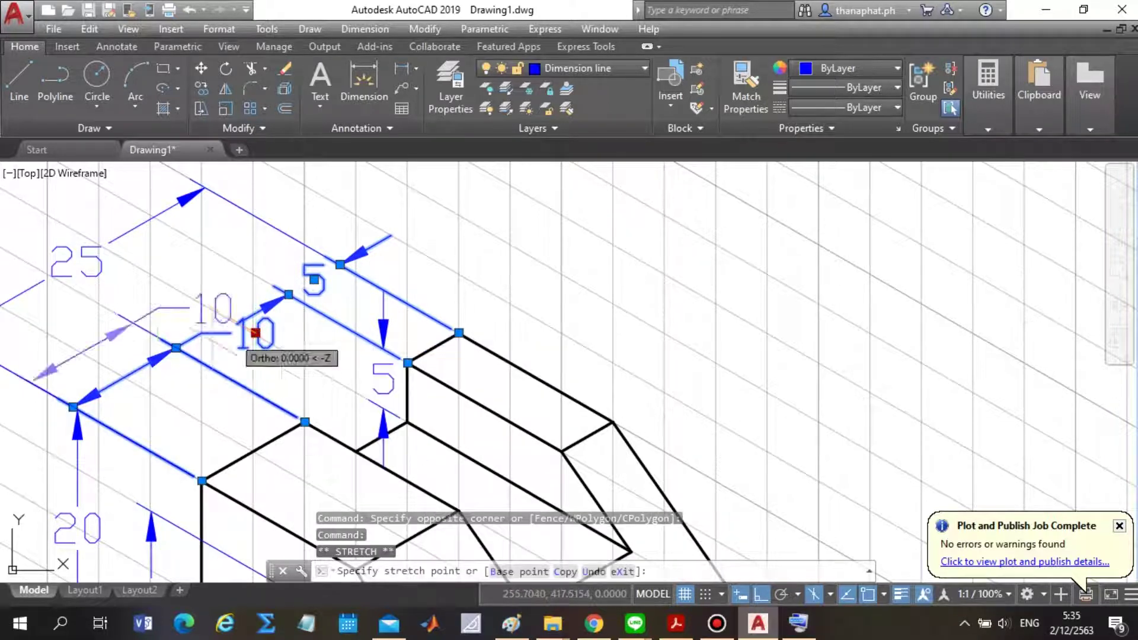
{"action": "left_click", "coordinate": [127, 368]}
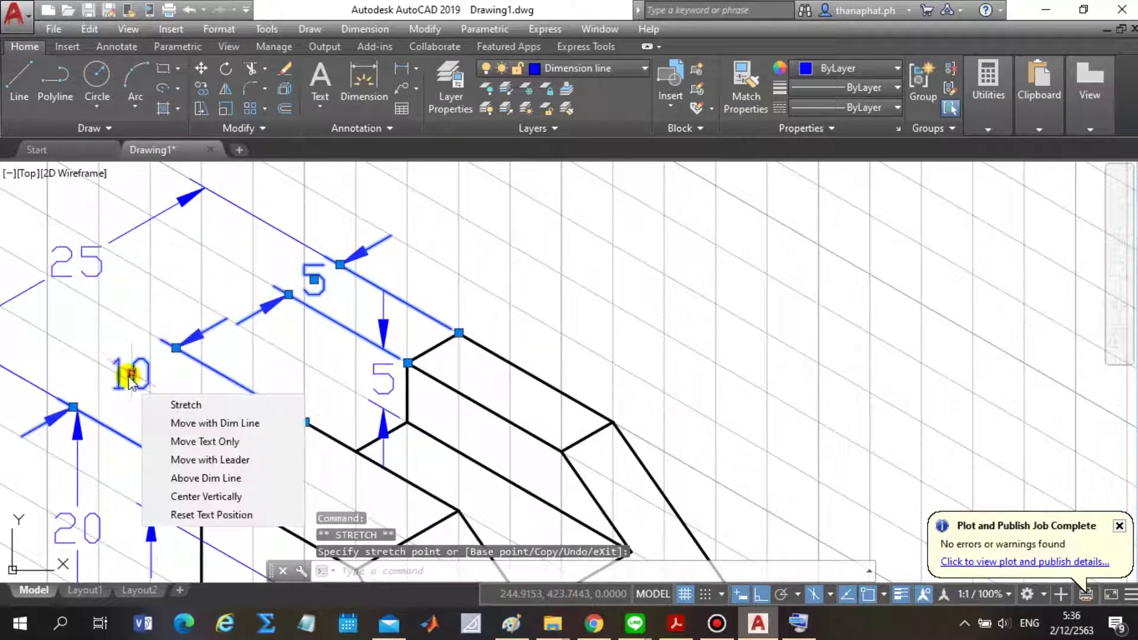
{"action": "left_click", "coordinate": [130, 373]}
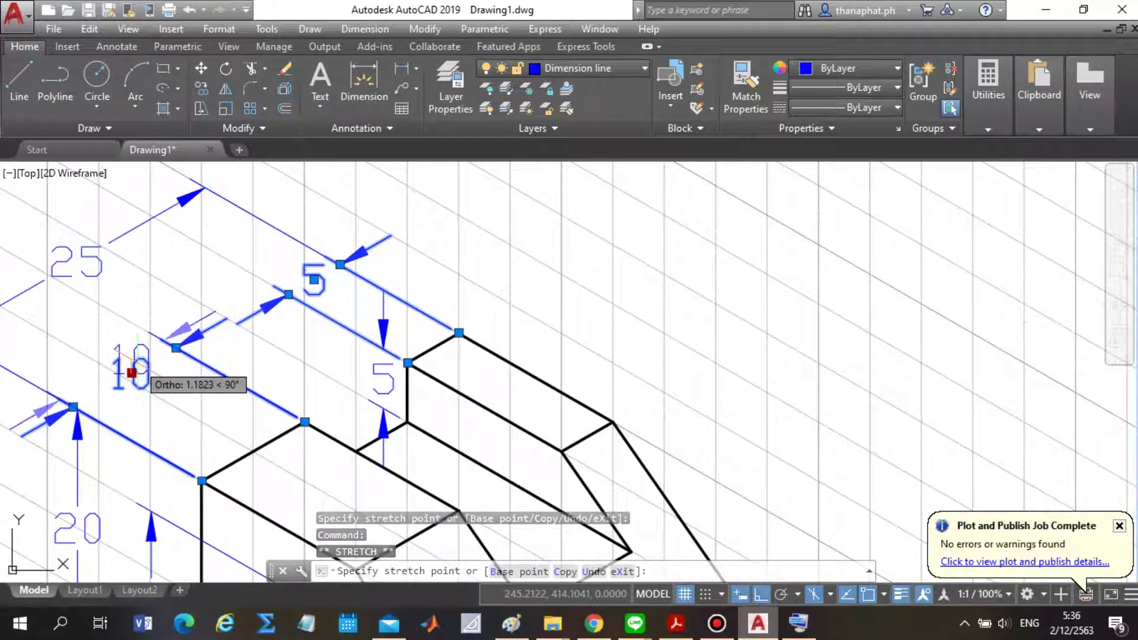
{"action": "scroll", "coordinate": [136, 373], "scroll_direction": "down", "scroll_amount": 1}
{"action": "scroll", "coordinate": [142, 374], "scroll_direction": "up", "scroll_amount": 1}
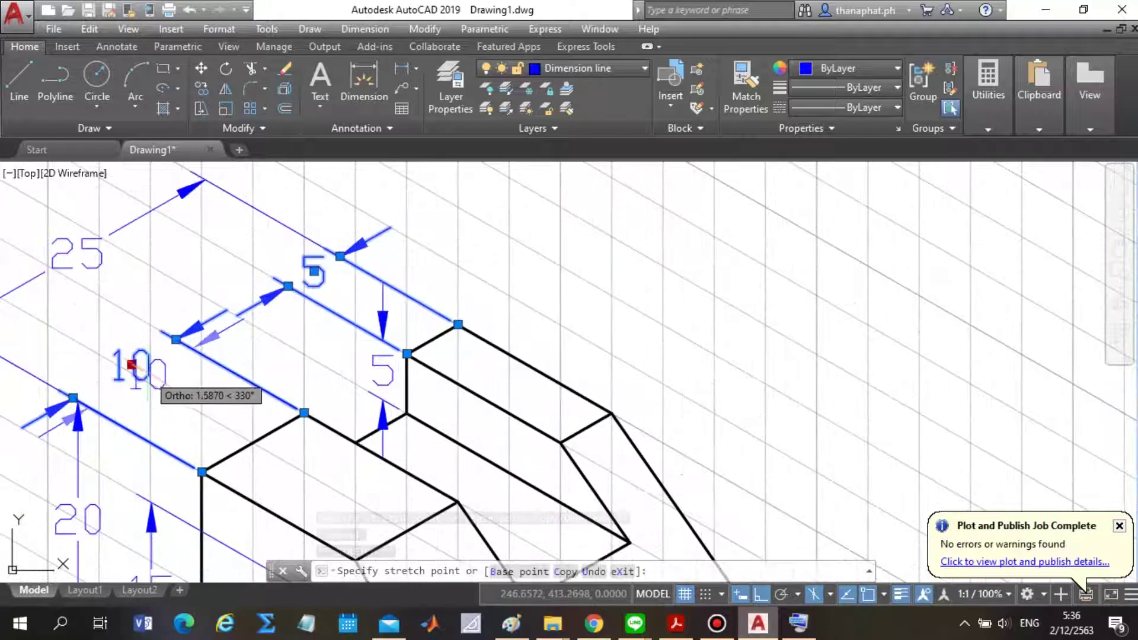
{"action": "left_click", "coordinate": [147, 373]}
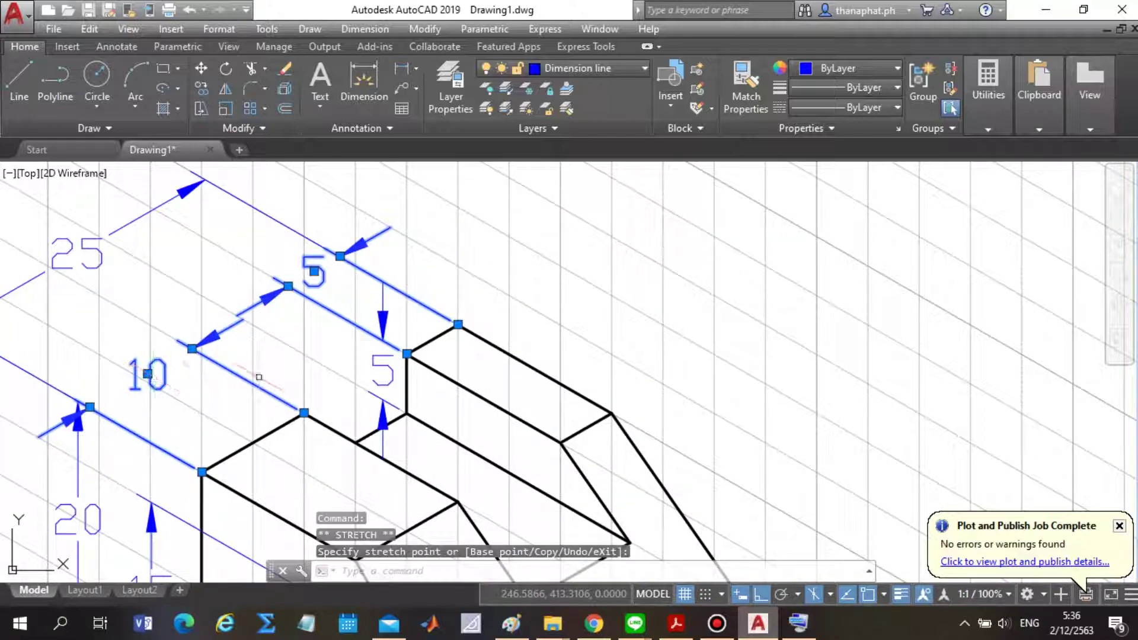
{"action": "left_click", "coordinate": [147, 373]}
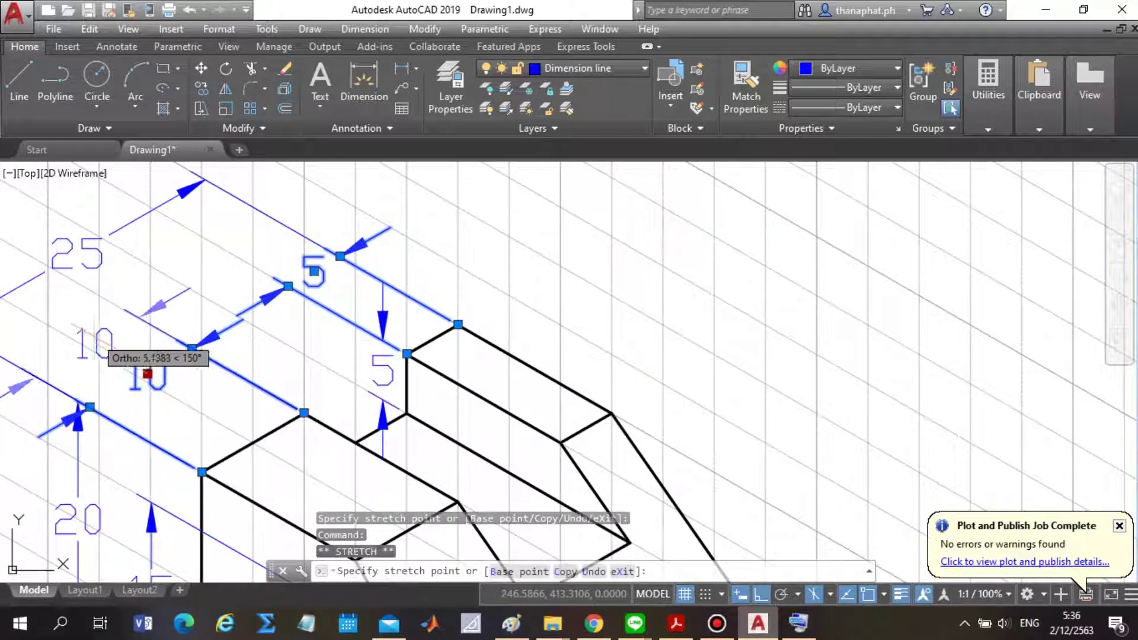
{"action": "left_click", "coordinate": [93, 343]}
{"action": "left_click", "coordinate": [314, 271]}
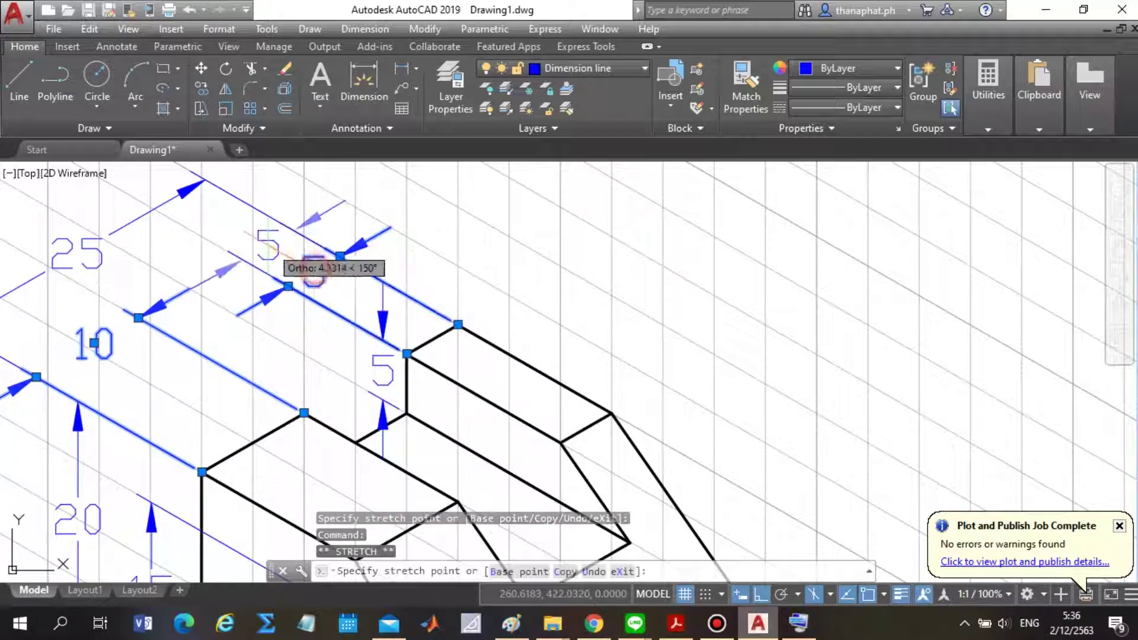
{"action": "left_click", "coordinate": [264, 244]}
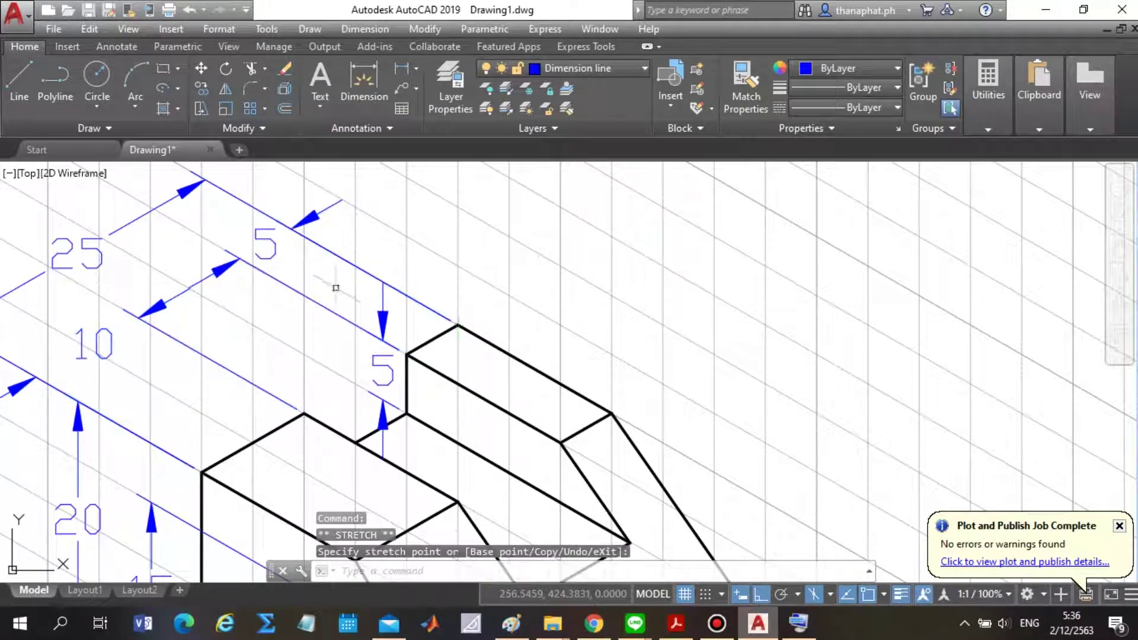
{"action": "key", "text": "Escape"}
Select the base 20 and 35 dimensions and the right-side 5 dimension.
{"action": "scroll", "coordinate": [227, 276], "scroll_direction": "down", "scroll_amount": 5}
{"action": "scroll", "coordinate": [228, 277], "scroll_direction": "down", "scroll_amount": 3}
{"action": "scroll", "coordinate": [230, 446], "scroll_direction": "up", "scroll_amount": 4}
{"action": "scroll", "coordinate": [230, 446], "scroll_direction": "up", "scroll_amount": 4}
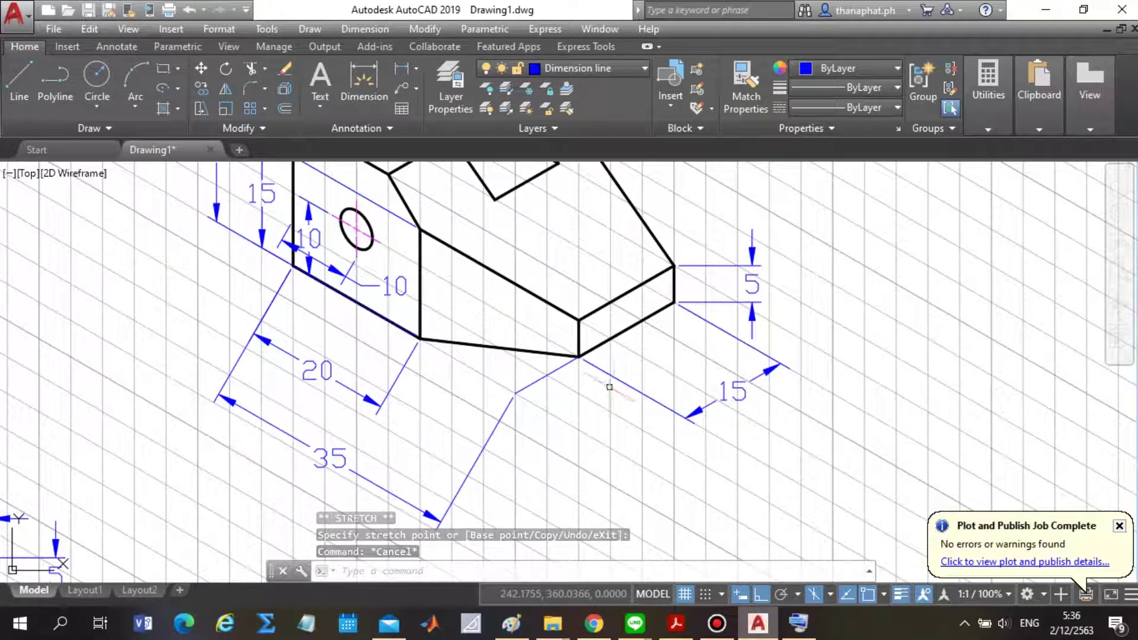
{"action": "scroll", "coordinate": [589, 468], "scroll_direction": "up", "scroll_amount": 2}
{"action": "scroll", "coordinate": [570, 428], "scroll_direction": "down", "scroll_amount": 4}
{"action": "left_click", "coordinate": [435, 365]}
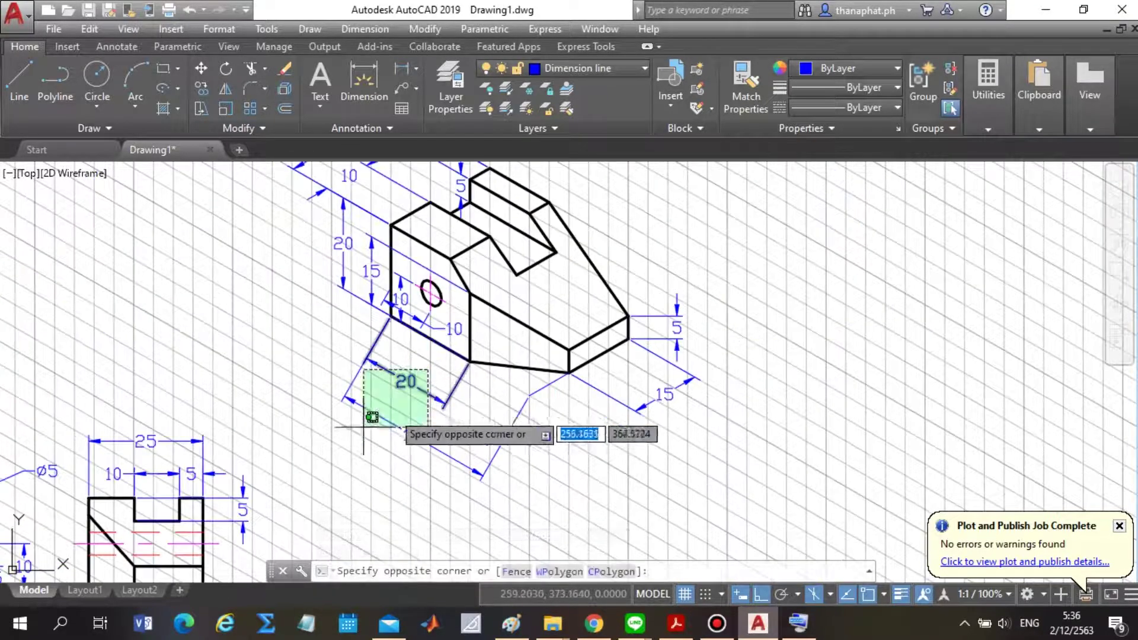
{"action": "left_click", "coordinate": [358, 412]}
{"action": "left_click", "coordinate": [673, 325]}
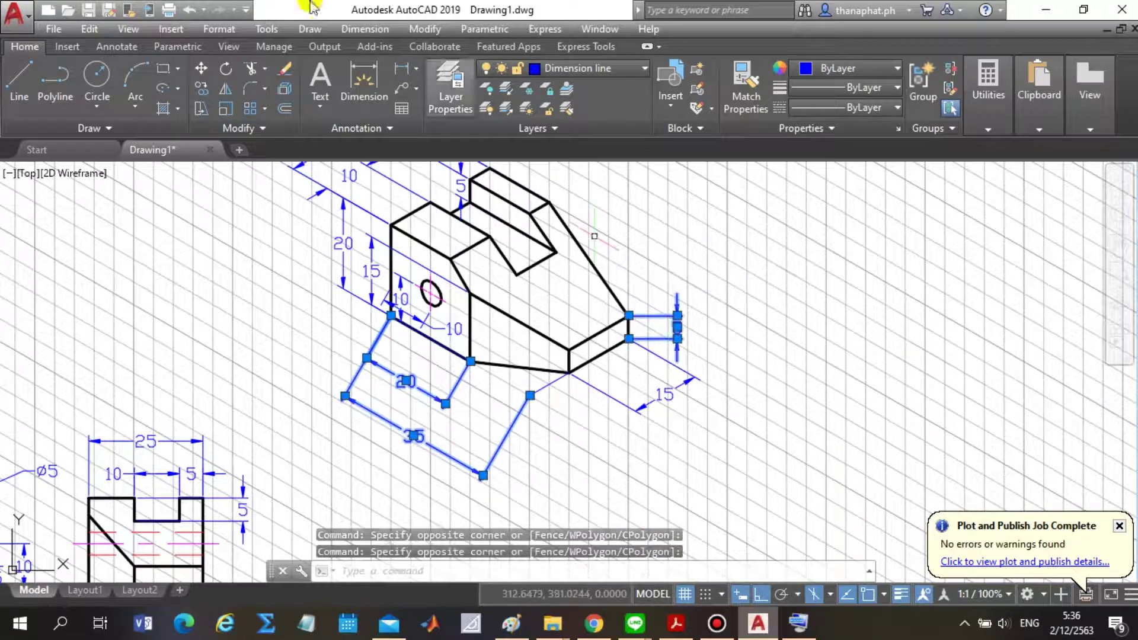
Oblique them on Isoplane Top so their extension lines follow the isometric axes.
{"action": "left_click", "coordinate": [364, 29]}
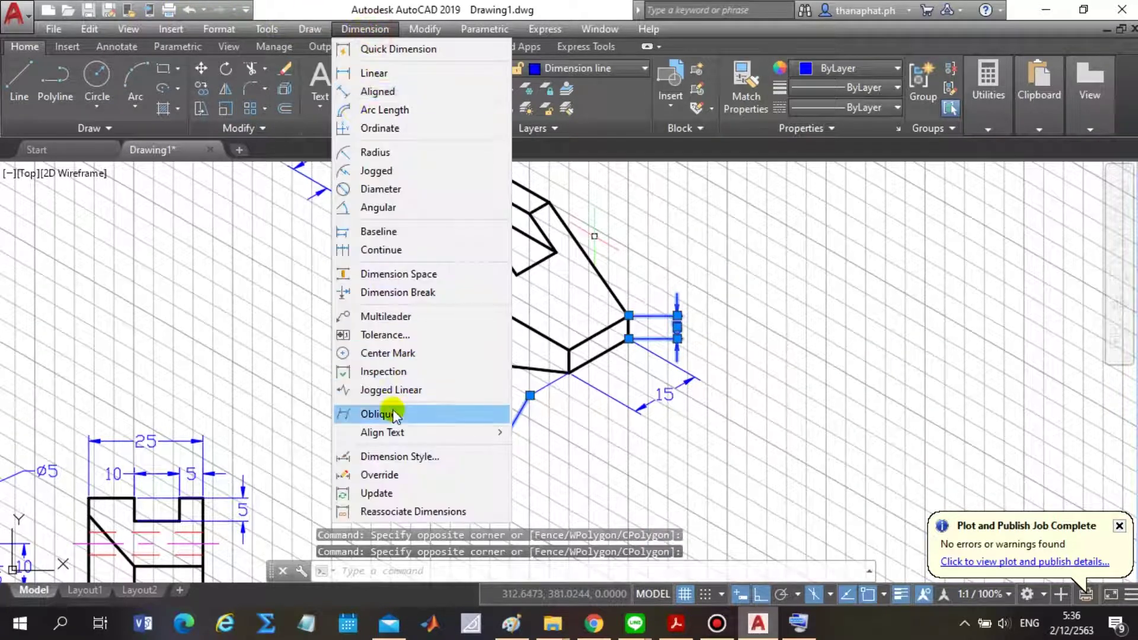
{"action": "left_click", "coordinate": [379, 412]}
{"action": "left_click", "coordinate": [787, 245]}
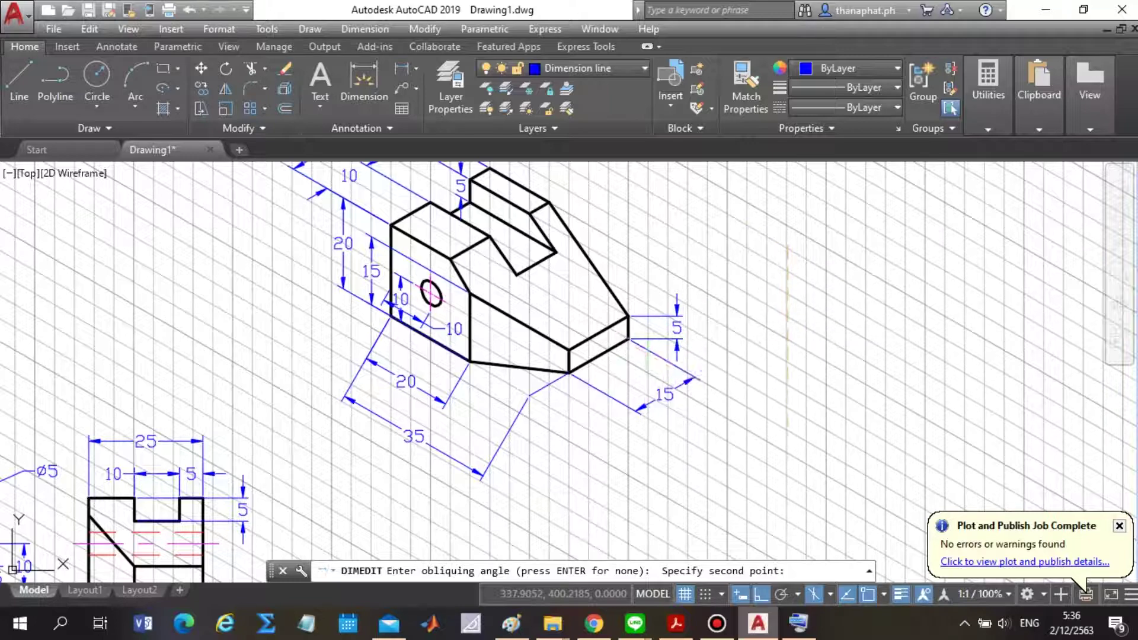
{"action": "key", "text": "F5"}
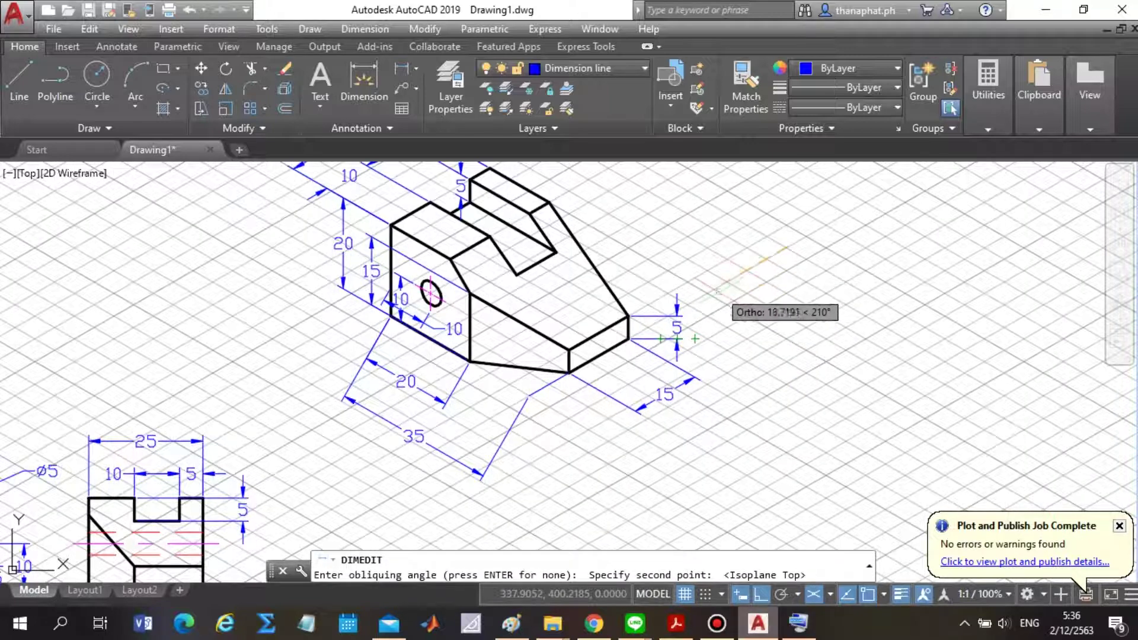
{"action": "left_click", "coordinate": [722, 294]}
{"action": "key", "text": "Escape"}
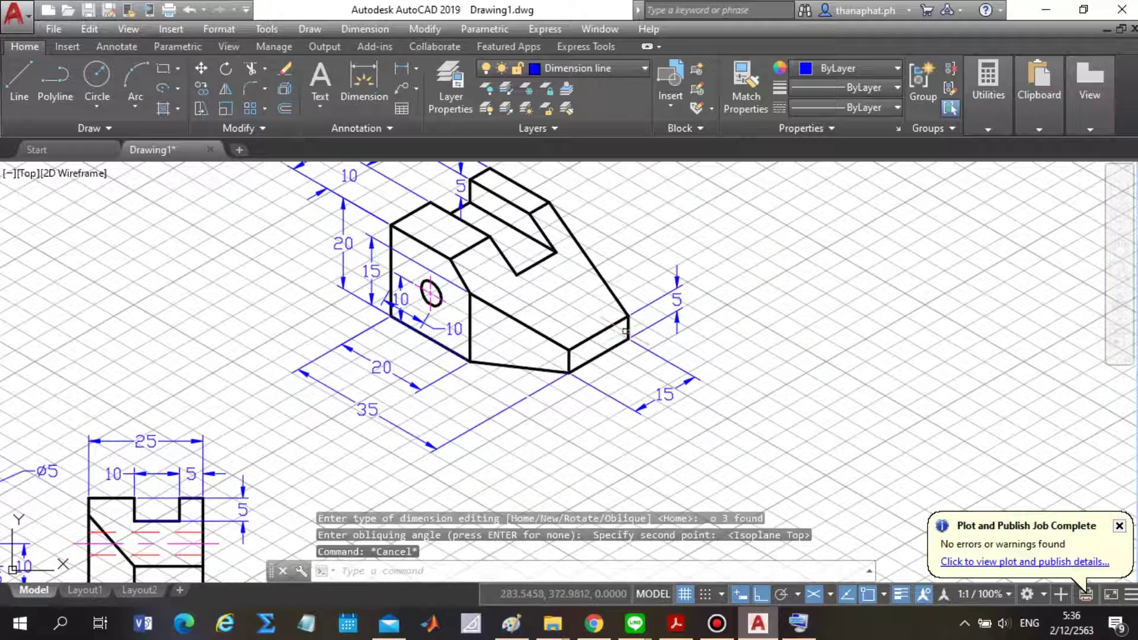
{"action": "scroll", "coordinate": [515, 403], "scroll_direction": "down", "scroll_amount": 2}
{"action": "scroll", "coordinate": [516, 403], "scroll_direction": "down", "scroll_amount": 2}
Oblique the 10 dimension beside the hole to a vertical angle, using Isoplane Right.
{"action": "scroll", "coordinate": [509, 410], "scroll_direction": "up", "scroll_amount": 6}
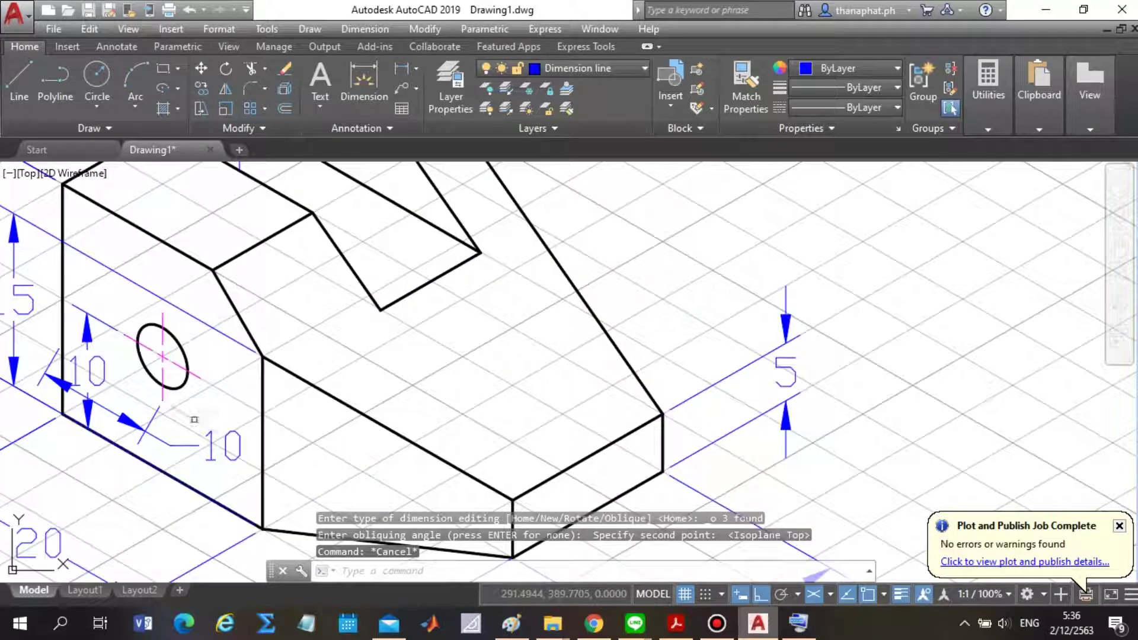
{"action": "scroll", "coordinate": [219, 428], "scroll_direction": "down", "scroll_amount": 3}
{"action": "scroll", "coordinate": [213, 415], "scroll_direction": "down", "scroll_amount": 2}
{"action": "scroll", "coordinate": [196, 391], "scroll_direction": "up", "scroll_amount": 4}
{"action": "scroll", "coordinate": [184, 375], "scroll_direction": "up", "scroll_amount": 3}
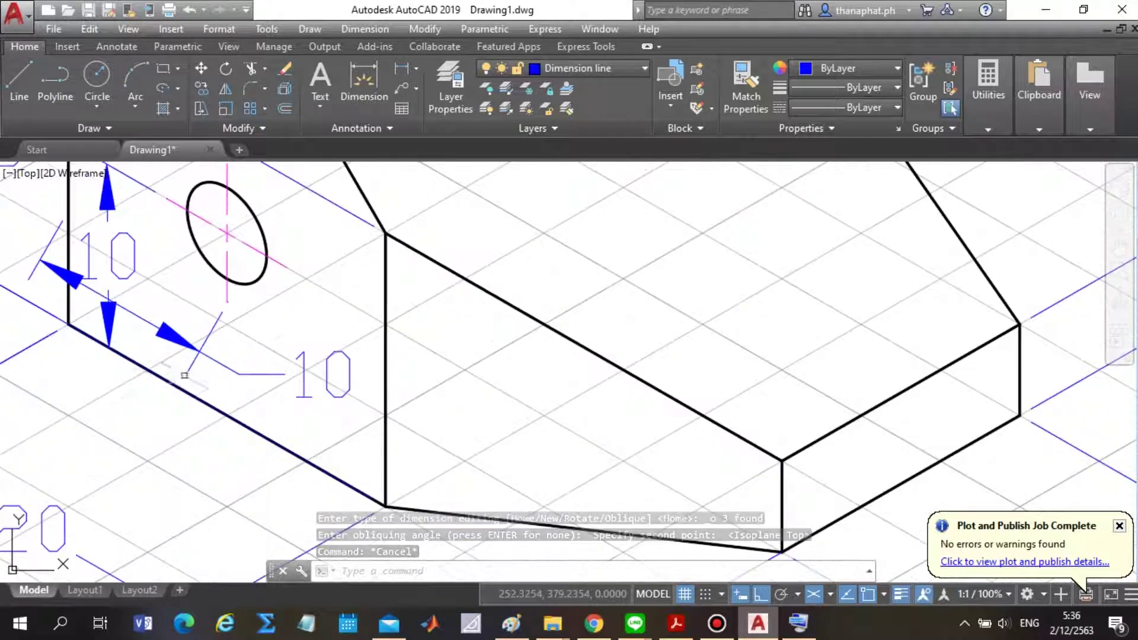
{"action": "left_click", "coordinate": [339, 319]}
{"action": "left_click", "coordinate": [274, 400]}
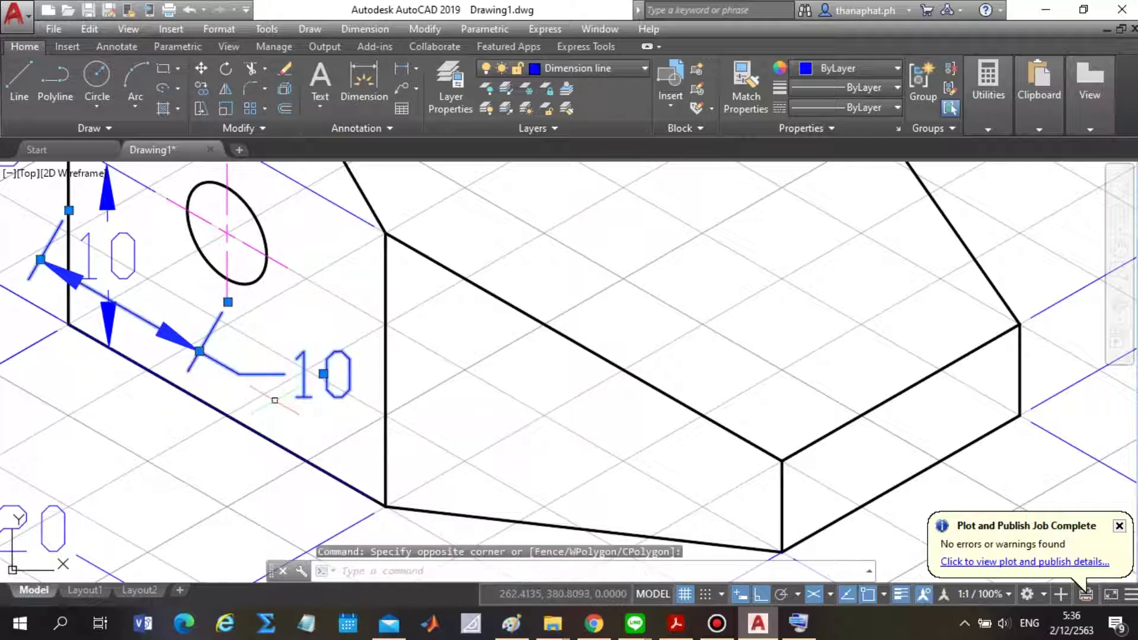
{"action": "left_click", "coordinate": [365, 28]}
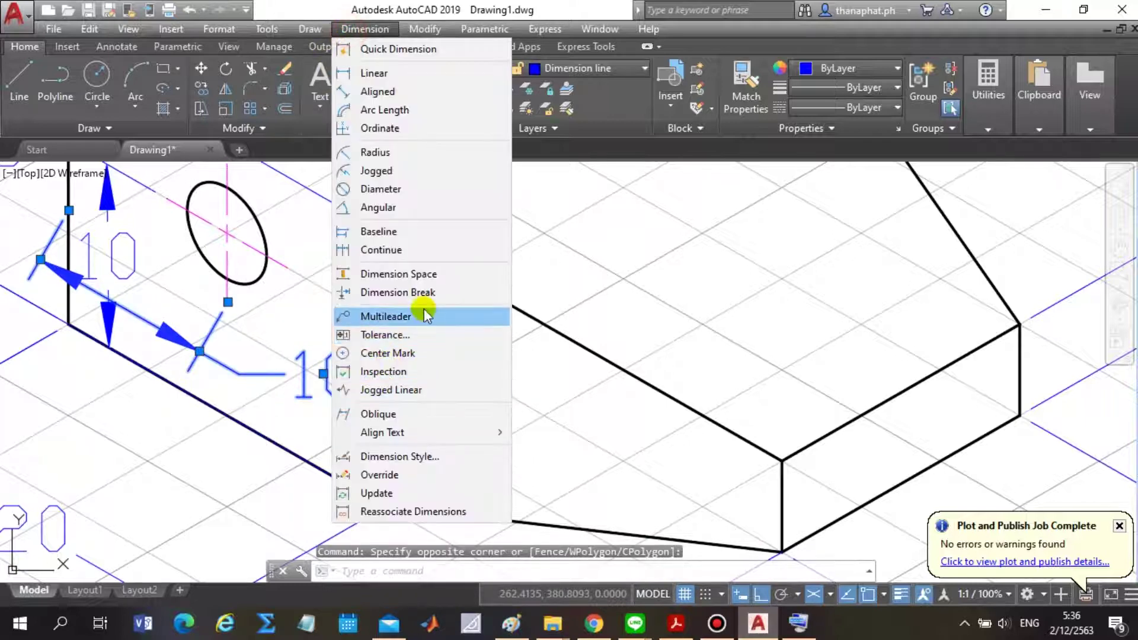
{"action": "left_click", "coordinate": [407, 414]}
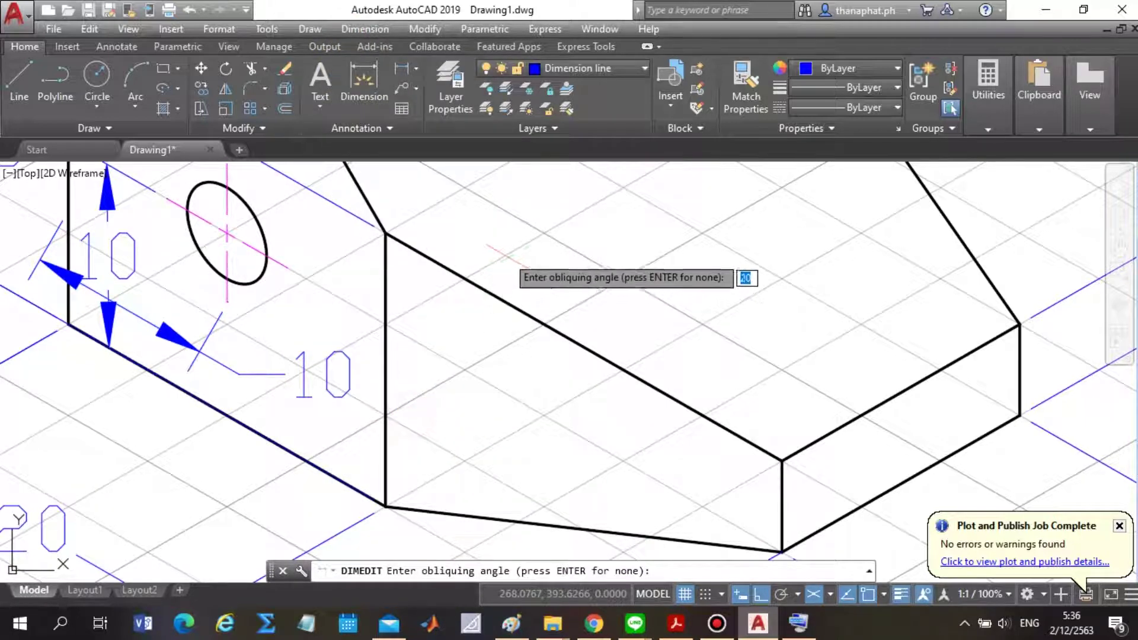
{"action": "key", "text": "F5"}
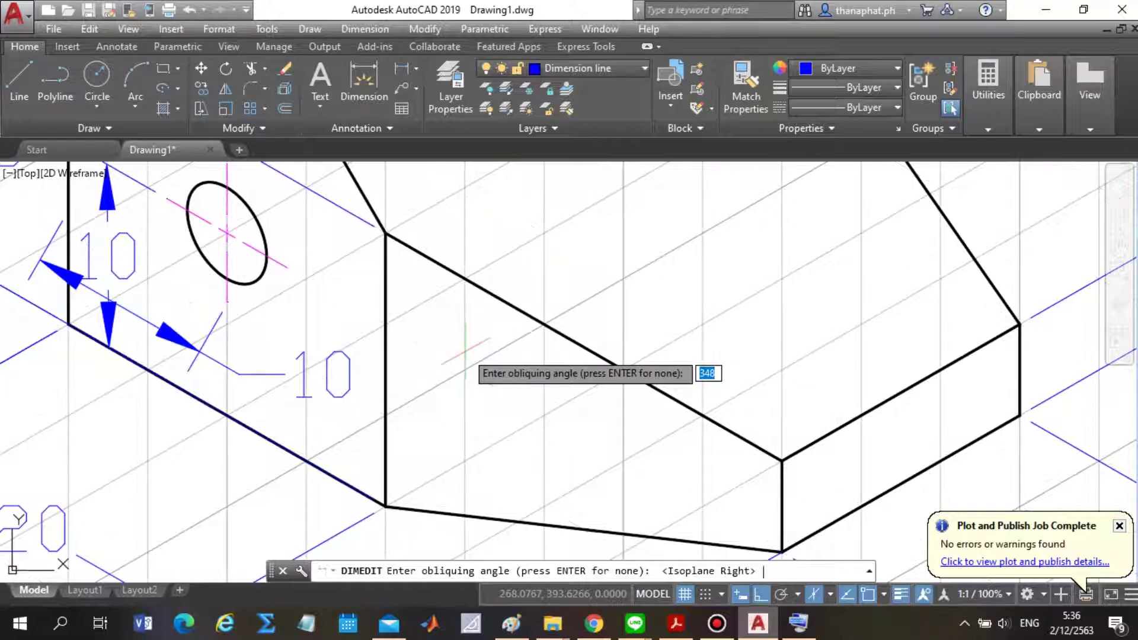
{"action": "left_click", "coordinate": [485, 384]}
{"action": "left_click", "coordinate": [477, 483]}
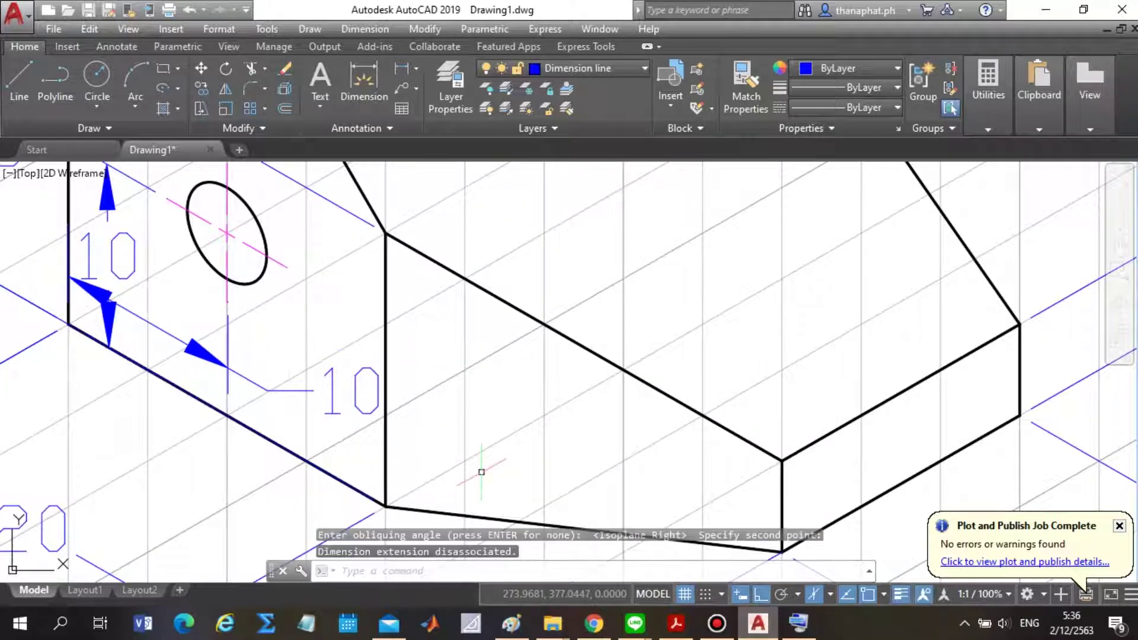
{"action": "key", "text": "Escape"}
{"action": "scroll", "coordinate": [271, 374], "scroll_direction": "down", "scroll_amount": 2}
{"action": "scroll", "coordinate": [196, 299], "scroll_direction": "up", "scroll_amount": 2}
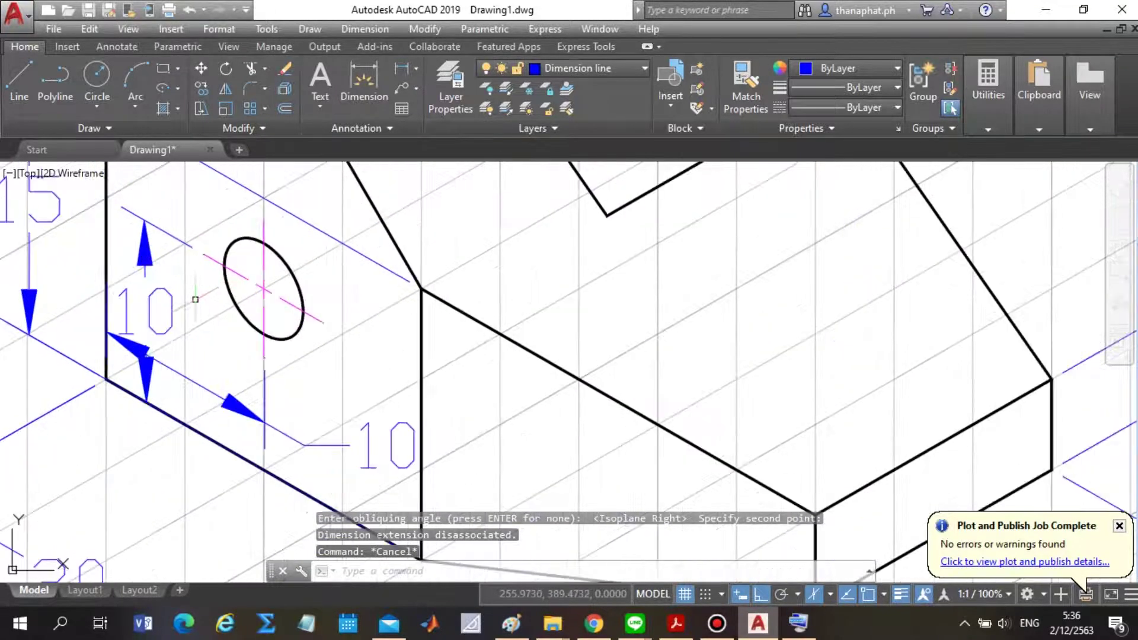
Grip-move one 10 hole dimension up to the end face's top edge.
{"action": "left_click", "coordinate": [385, 426]}
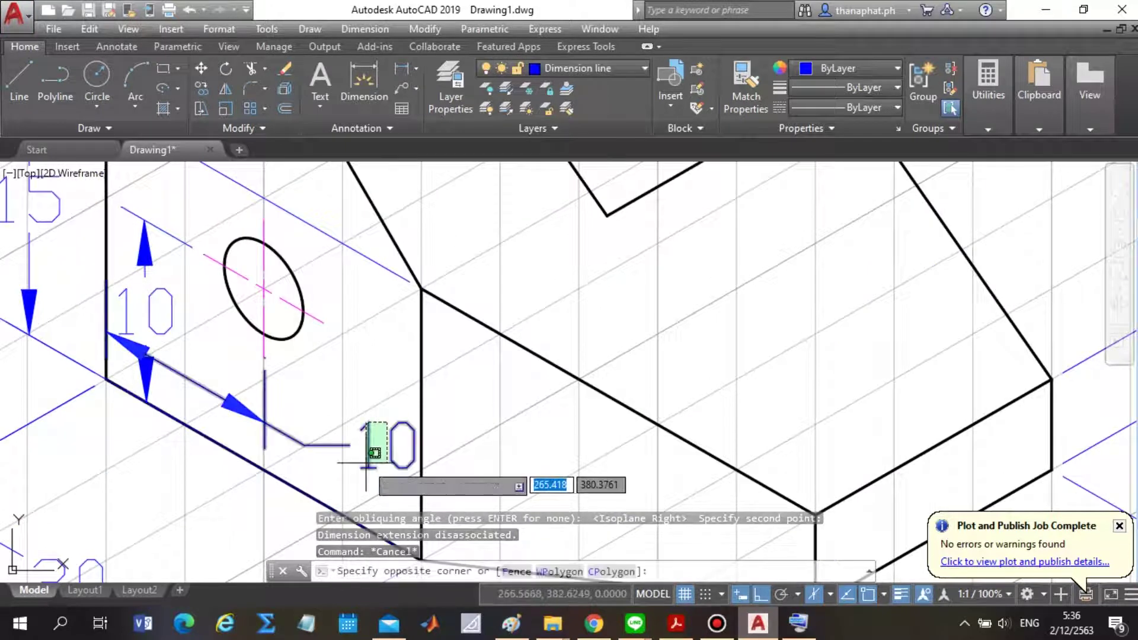
{"action": "left_click", "coordinate": [387, 445]}
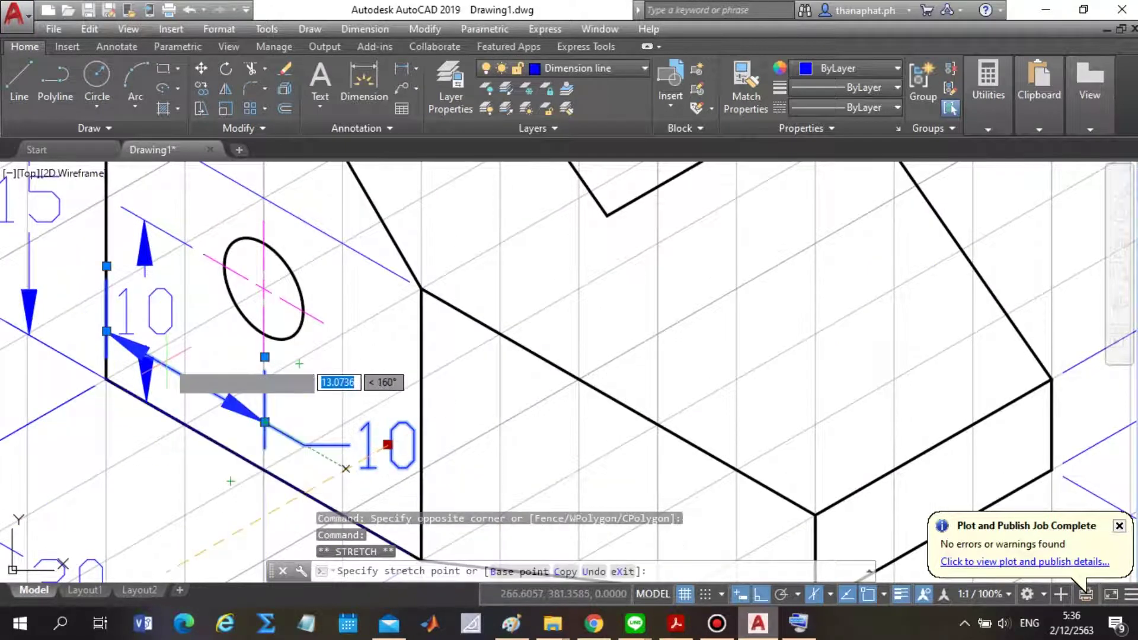
{"action": "scroll", "coordinate": [335, 393], "scroll_direction": "down", "scroll_amount": 5}
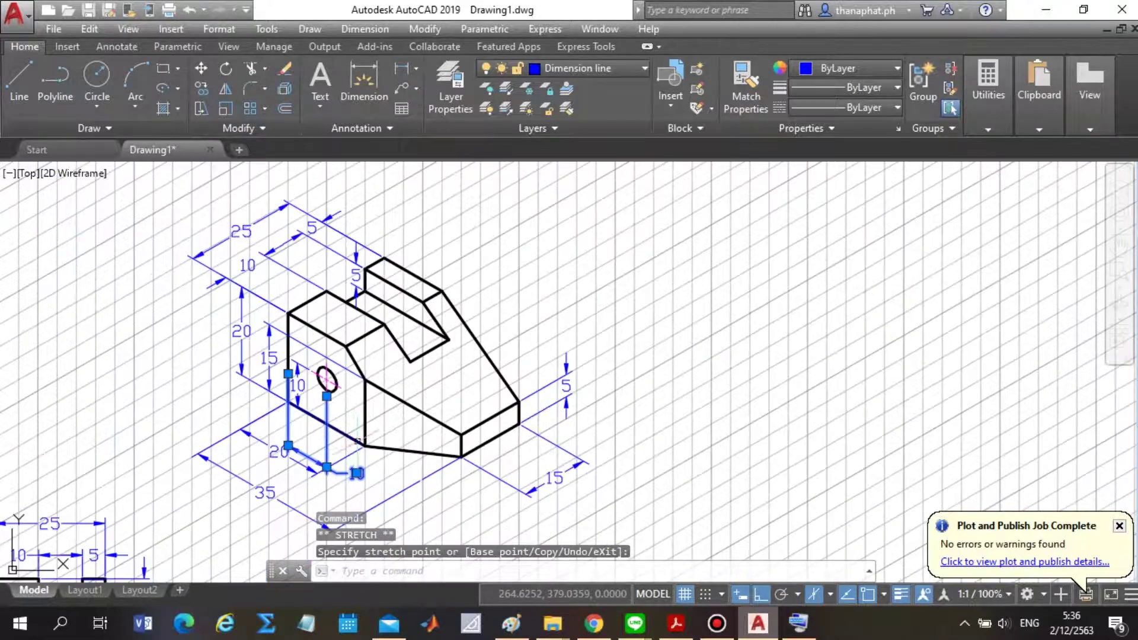
{"action": "scroll", "coordinate": [363, 493], "scroll_direction": "up", "scroll_amount": 3}
{"action": "left_click", "coordinate": [352, 452]}
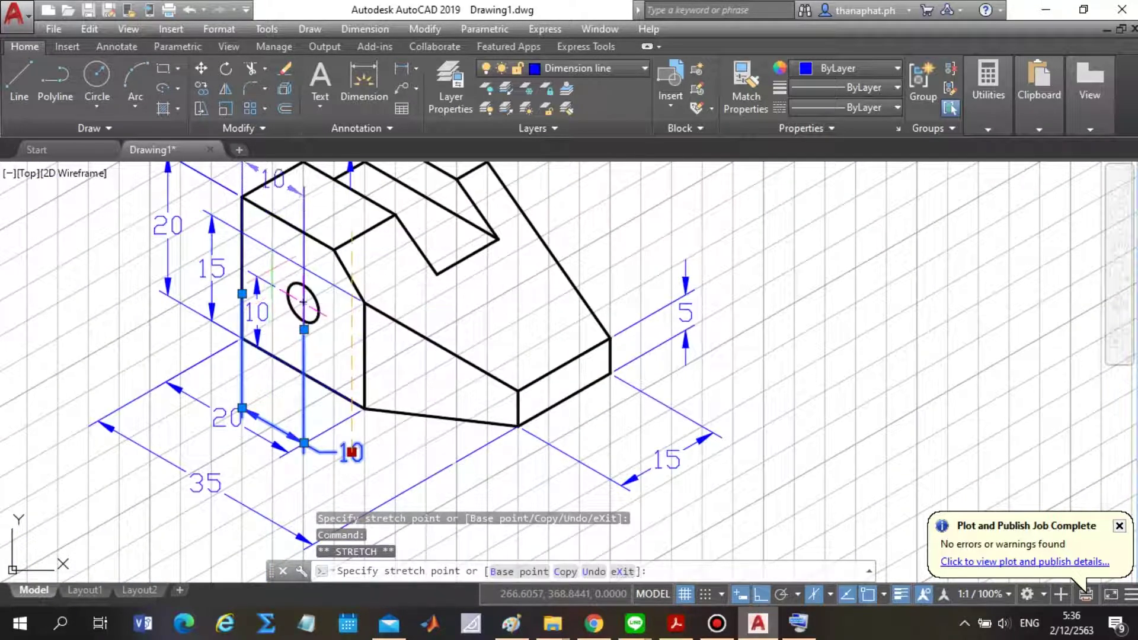
{"action": "scroll", "coordinate": [274, 342], "scroll_direction": "down", "scroll_amount": 2}
{"action": "scroll", "coordinate": [304, 376], "scroll_direction": "up", "scroll_amount": 2}
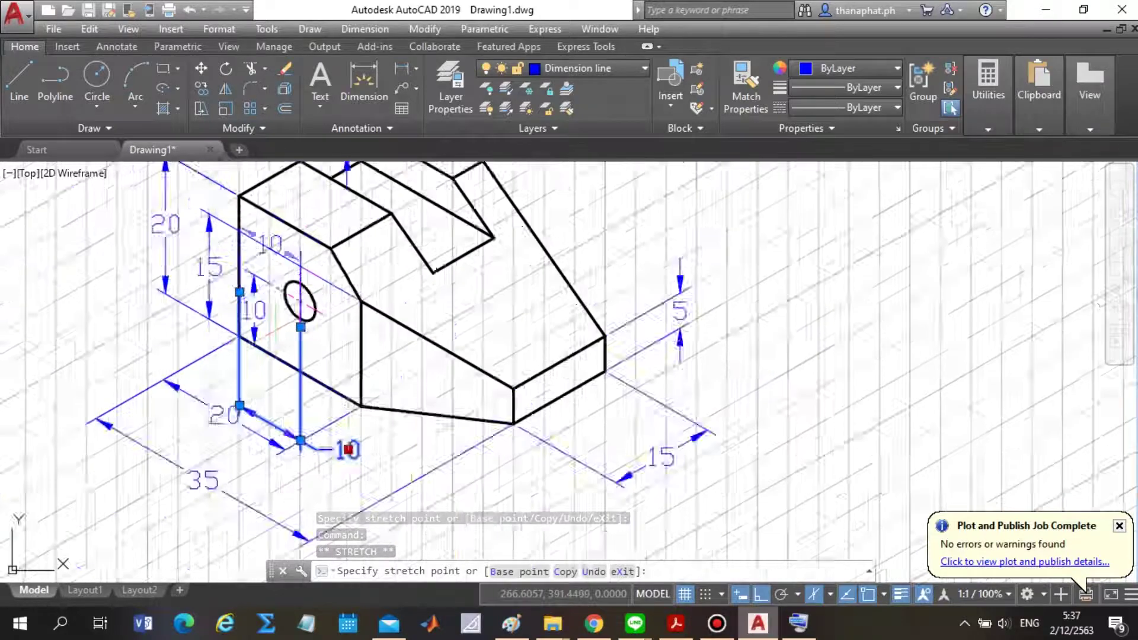
{"action": "scroll", "coordinate": [279, 356], "scroll_direction": "up", "scroll_amount": 3}
{"action": "scroll", "coordinate": [276, 379], "scroll_direction": "down", "scroll_amount": 3}
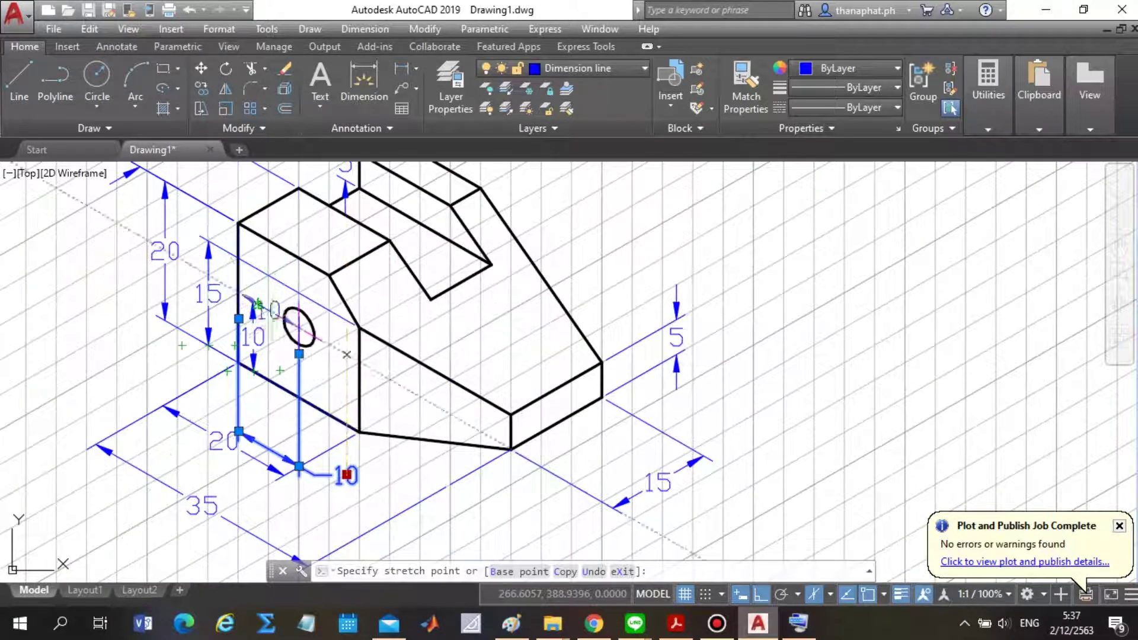
{"action": "left_click", "coordinate": [346, 252]}
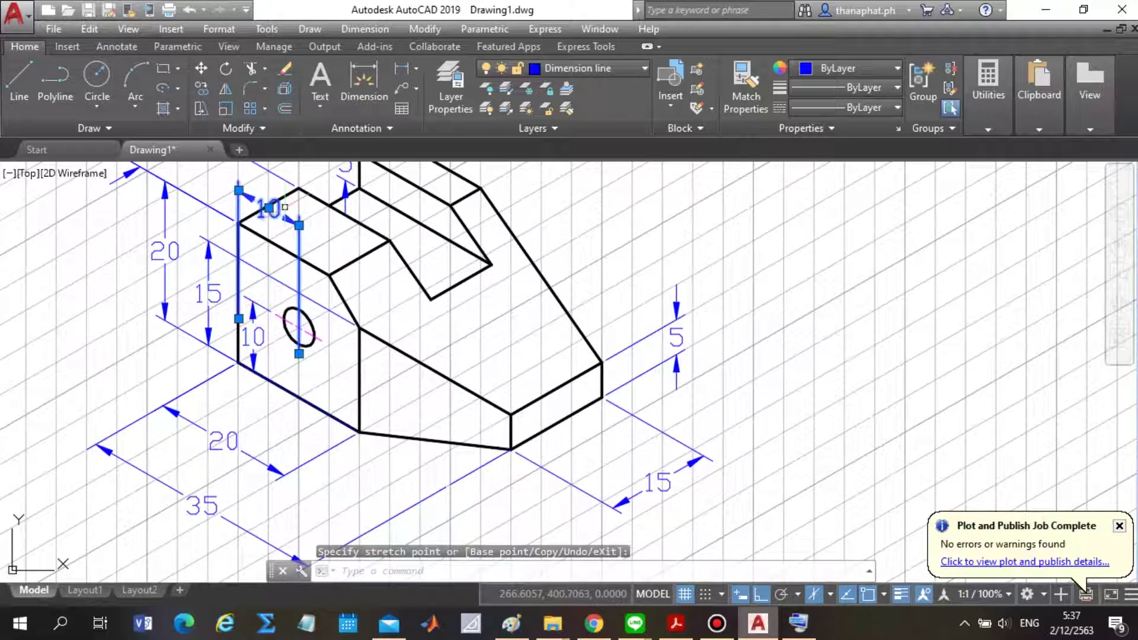
Reposition the other 10 dimension lower, end the stretch, and zoom out over the block.
{"action": "left_click", "coordinate": [269, 207]}
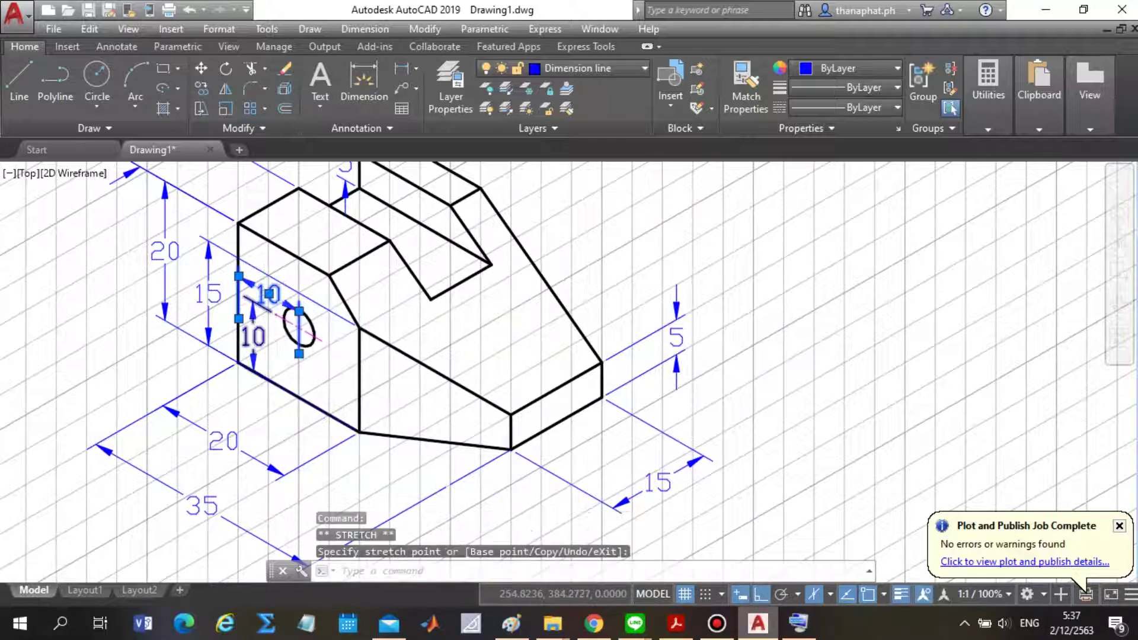
{"action": "scroll", "coordinate": [269, 294], "scroll_direction": "down", "scroll_amount": 1}
{"action": "scroll", "coordinate": [288, 326], "scroll_direction": "up", "scroll_amount": 1}
{"action": "scroll", "coordinate": [295, 331], "scroll_direction": "up", "scroll_amount": 1}
{"action": "key", "text": "Escape"}
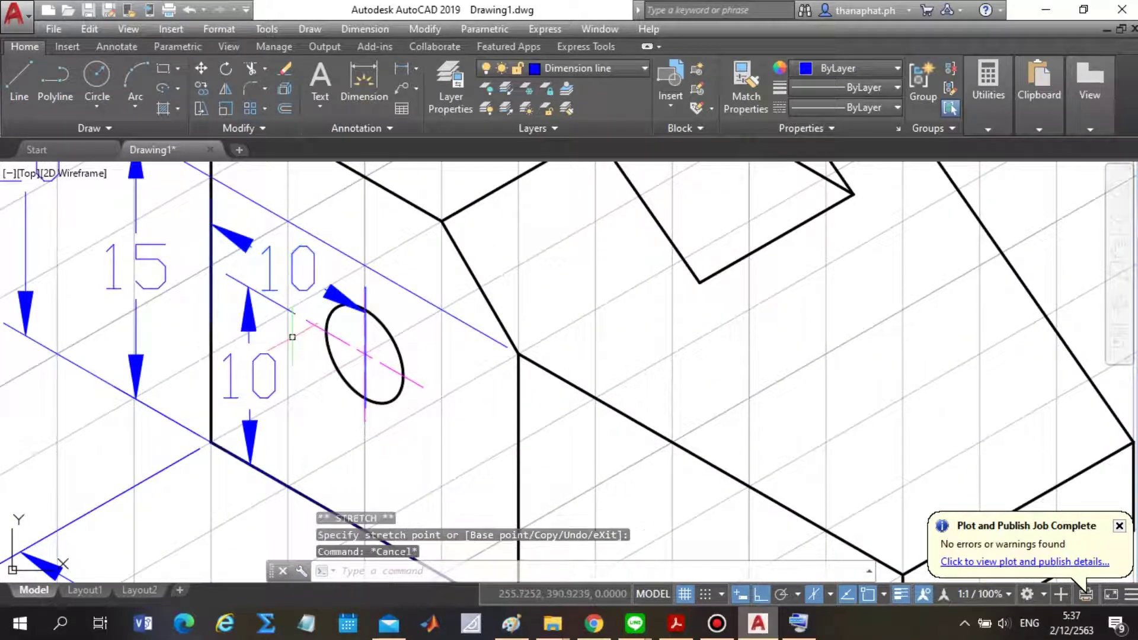
{"action": "scroll", "coordinate": [465, 414], "scroll_direction": "down", "scroll_amount": 1}
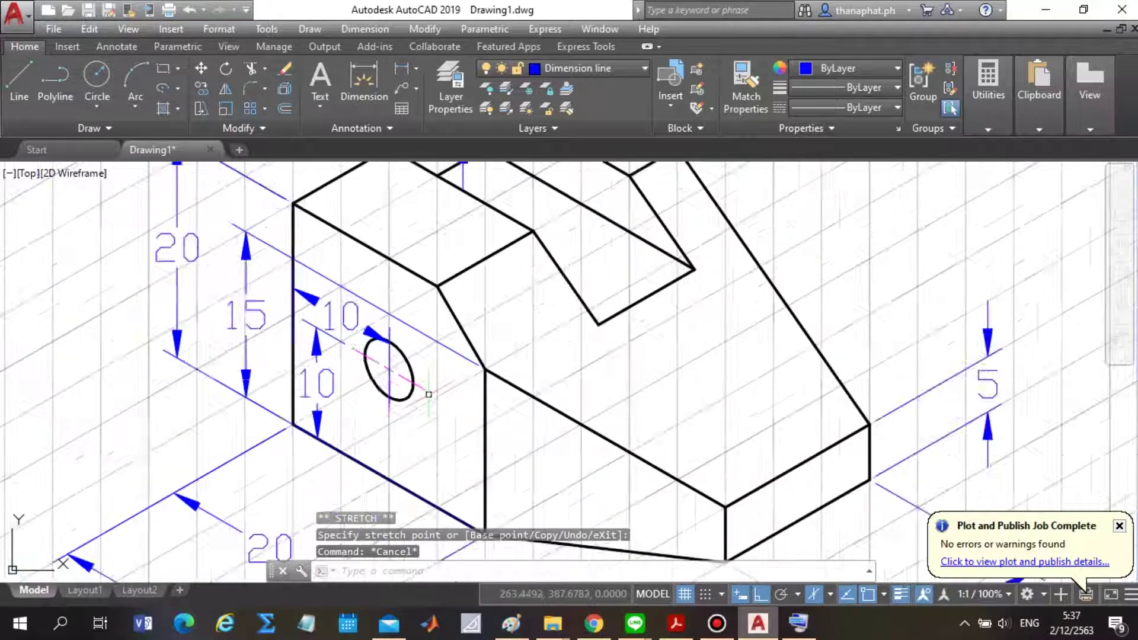
{"action": "scroll", "coordinate": [432, 394], "scroll_direction": "down", "scroll_amount": 1}
{"action": "scroll", "coordinate": [424, 399], "scroll_direction": "down", "scroll_amount": 1}
{"action": "scroll", "coordinate": [424, 399], "scroll_direction": "down", "scroll_amount": 1}
{"action": "scroll", "coordinate": [415, 510], "scroll_direction": "up", "scroll_amount": 1}
{"action": "scroll", "coordinate": [385, 521], "scroll_direction": "down", "scroll_amount": 1}
{"action": "scroll", "coordinate": [355, 534], "scroll_direction": "down", "scroll_amount": 1}
{"action": "scroll", "coordinate": [520, 322], "scroll_direction": "down", "scroll_amount": 1}
{"action": "scroll", "coordinate": [427, 452], "scroll_direction": "up", "scroll_amount": 2}
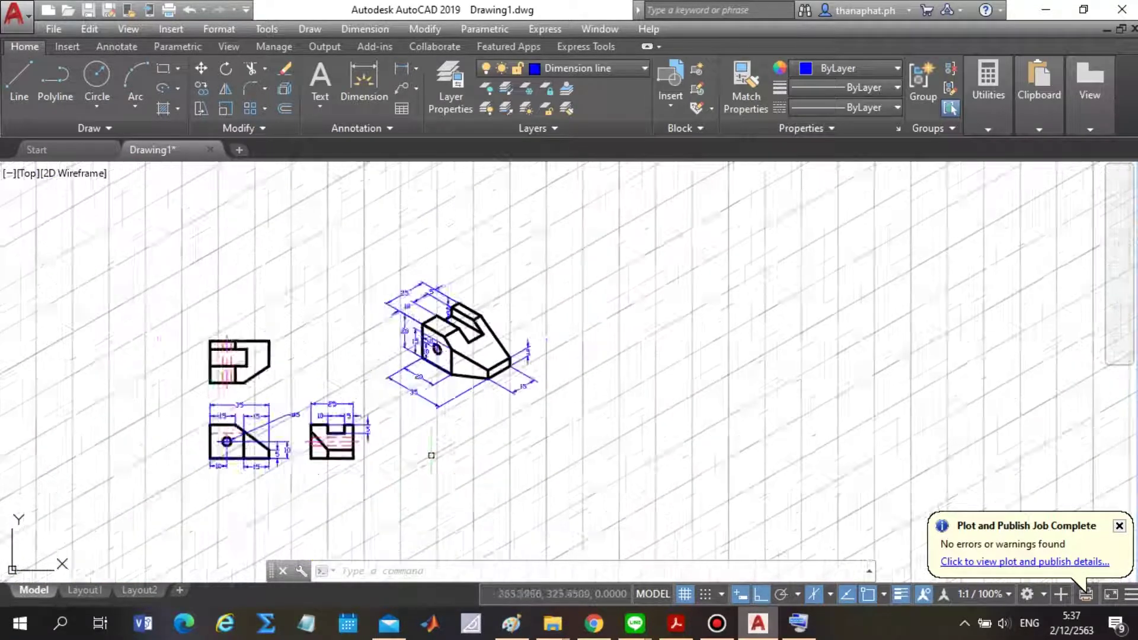
{"action": "scroll", "coordinate": [395, 410], "scroll_direction": "up", "scroll_amount": 2}
{"action": "scroll", "coordinate": [374, 373], "scroll_direction": "down", "scroll_amount": 2}
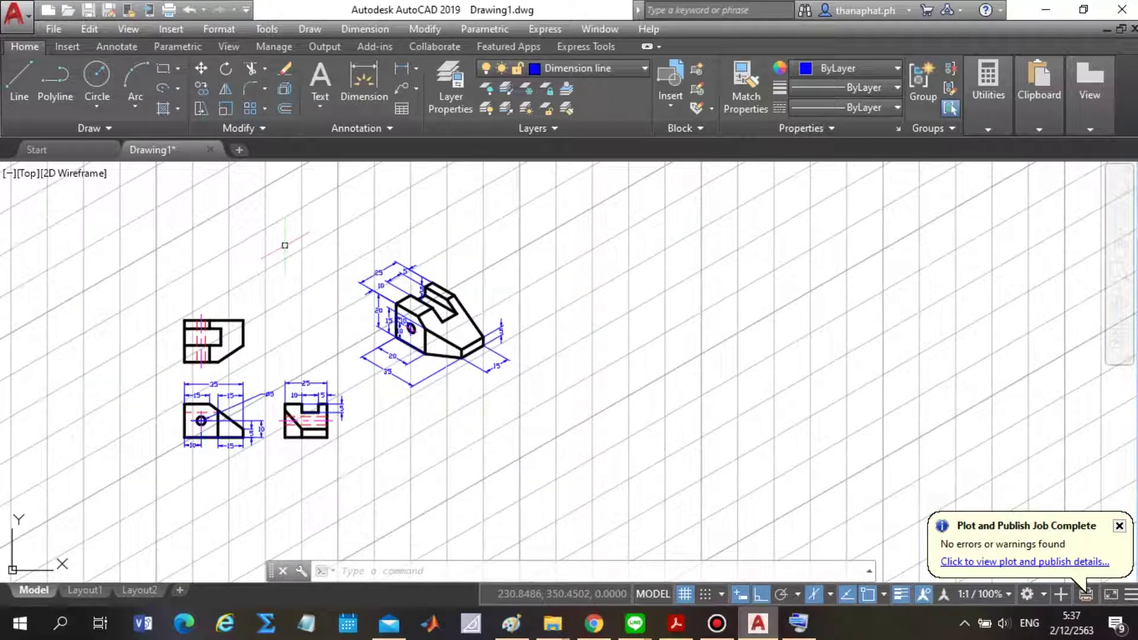
{"action": "left_click", "coordinate": [615, 231]}
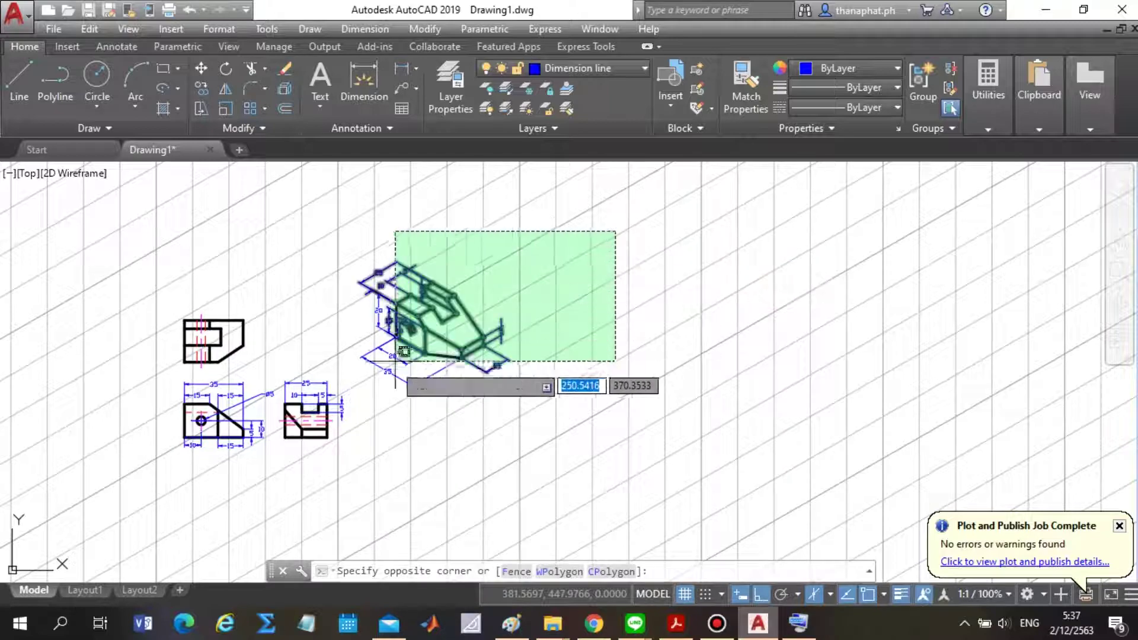
{"action": "left_click", "coordinate": [359, 402]}
{"action": "scroll", "coordinate": [368, 371], "scroll_direction": "up", "scroll_amount": 5}
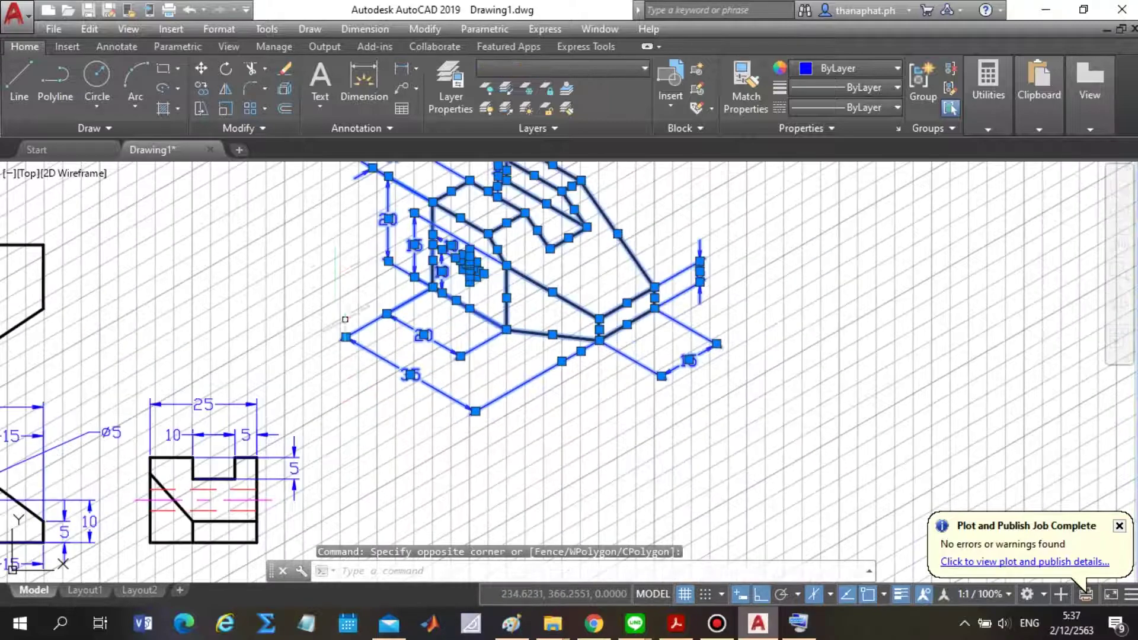
{"action": "scroll", "coordinate": [344, 227], "scroll_direction": "down", "scroll_amount": 5}
{"action": "scroll", "coordinate": [384, 496], "scroll_direction": "down", "scroll_amount": 2}
{"action": "scroll", "coordinate": [355, 137], "scroll_direction": "up", "scroll_amount": 2}
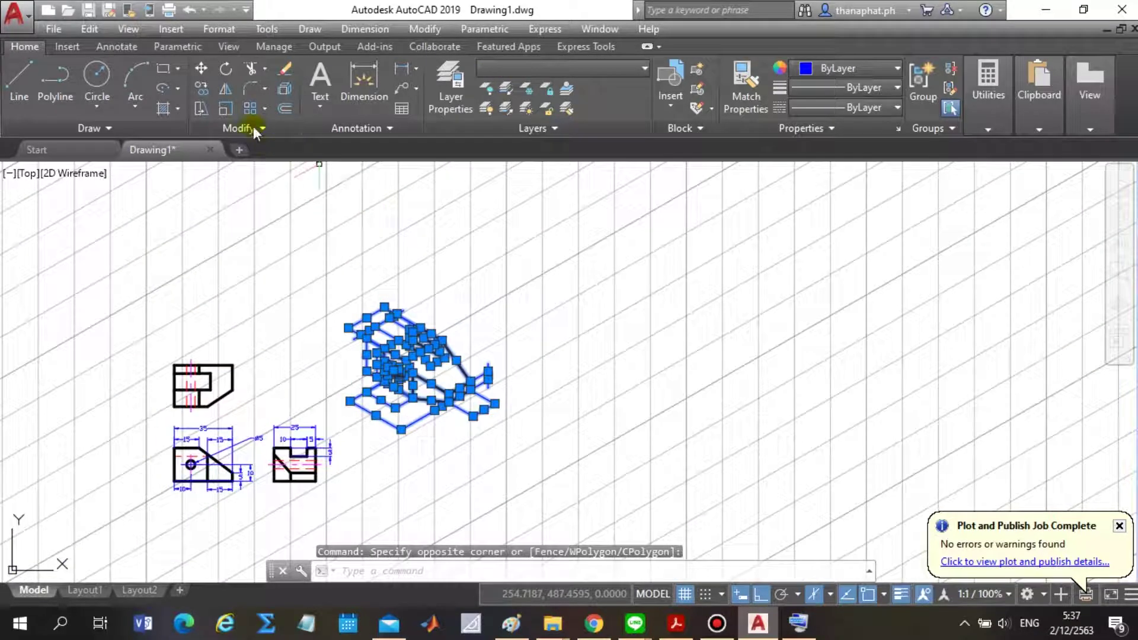
{"action": "left_click", "coordinate": [207, 69]}
{"action": "scroll", "coordinate": [353, 403], "scroll_direction": "up", "scroll_amount": 2}
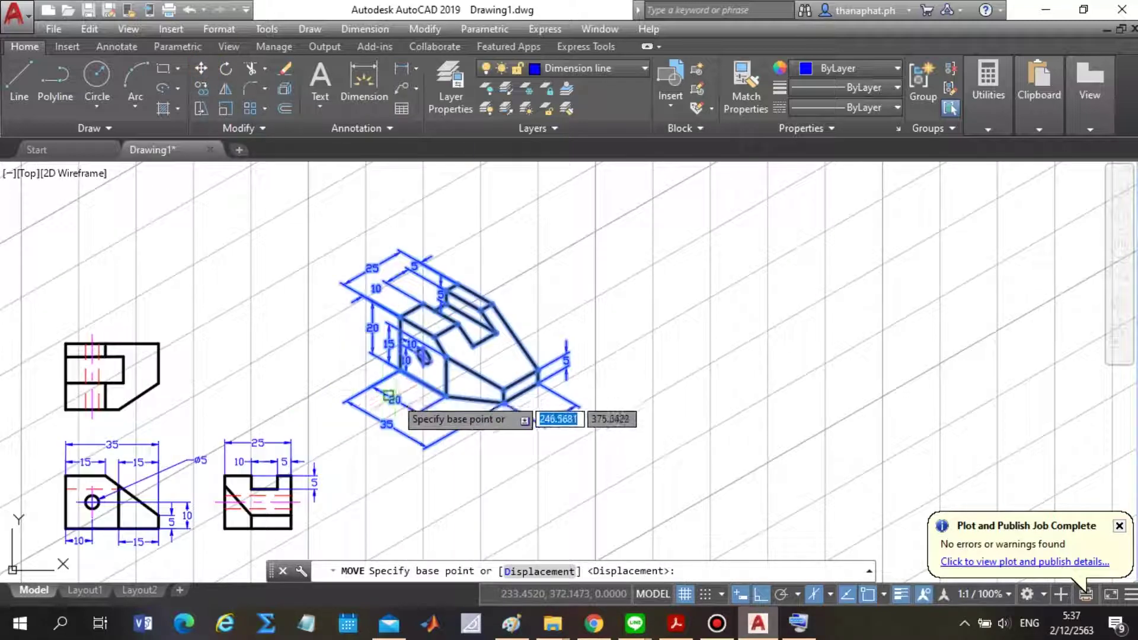
{"action": "scroll", "coordinate": [385, 394], "scroll_direction": "up", "scroll_amount": 2}
{"action": "left_click", "coordinate": [405, 359]}
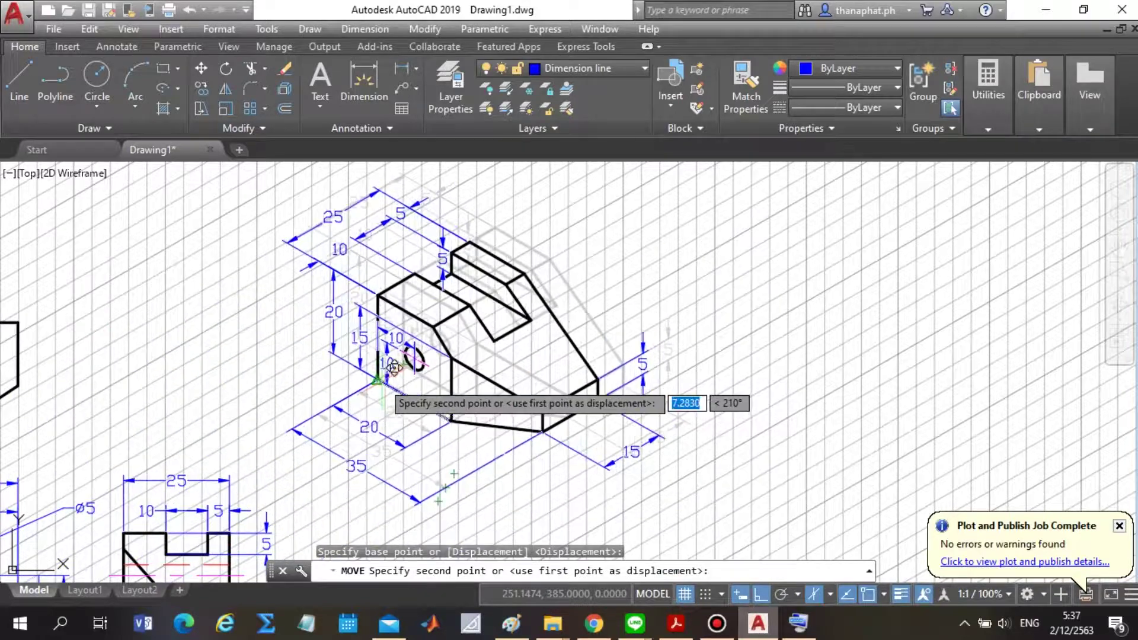
{"action": "left_click", "coordinate": [761, 593]}
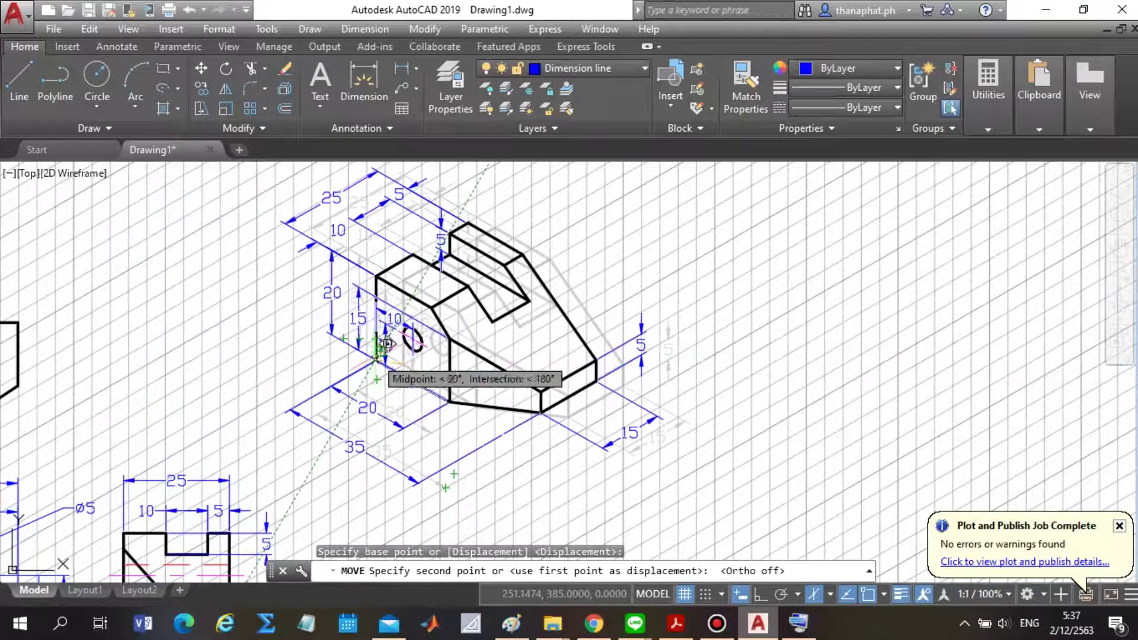
{"action": "left_click", "coordinate": [351, 348]}
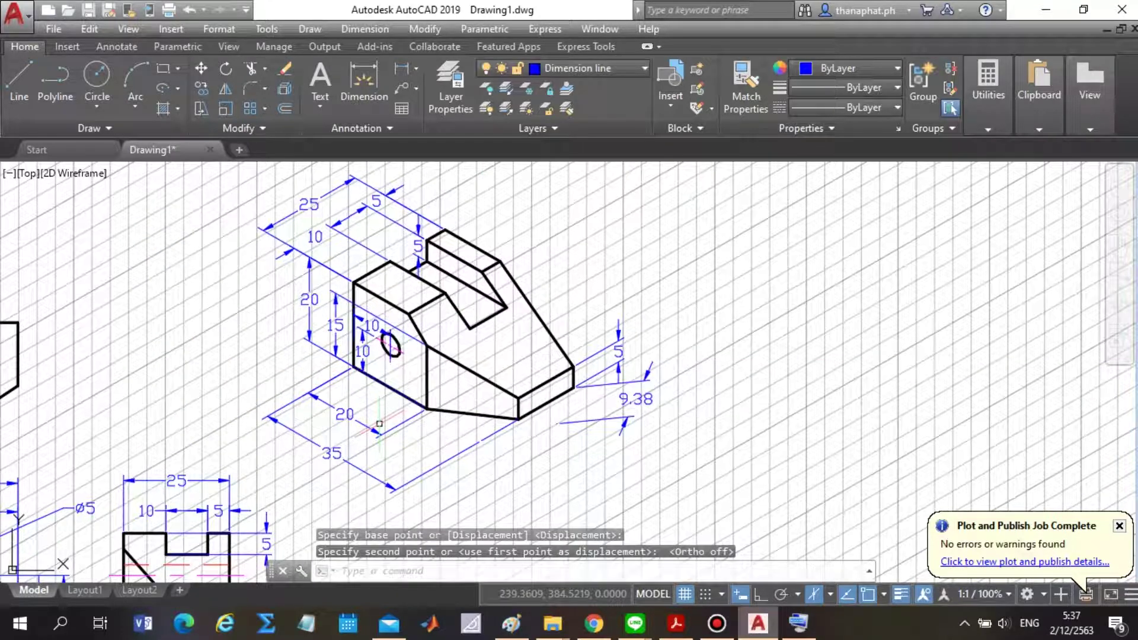
{"action": "key", "text": "Escape"}
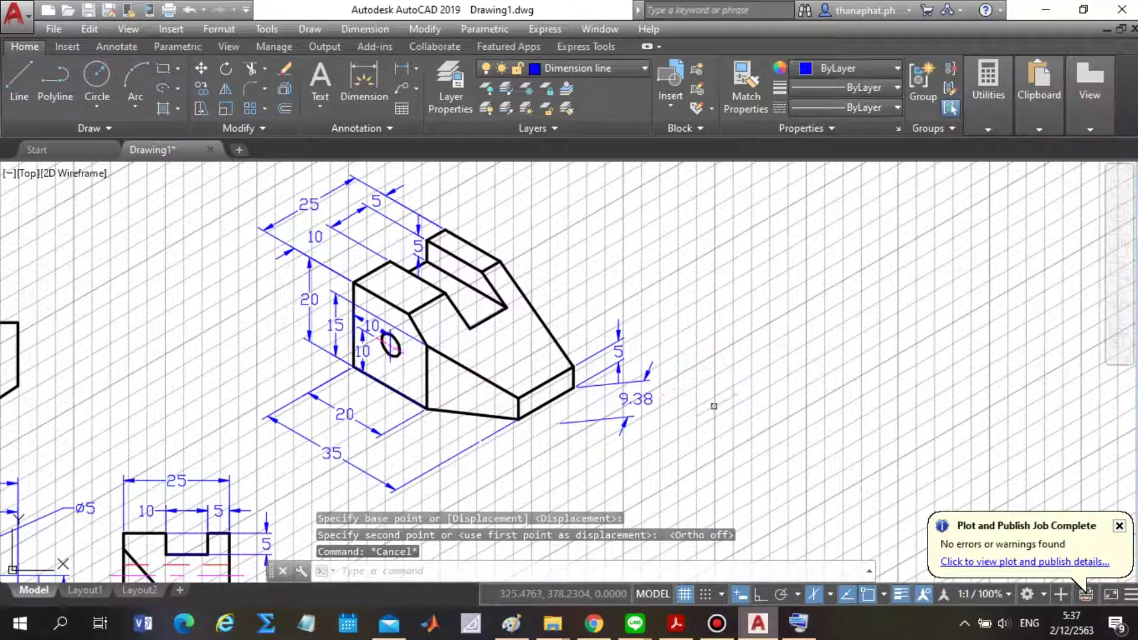
{"action": "key", "text": "ctrl+z"}
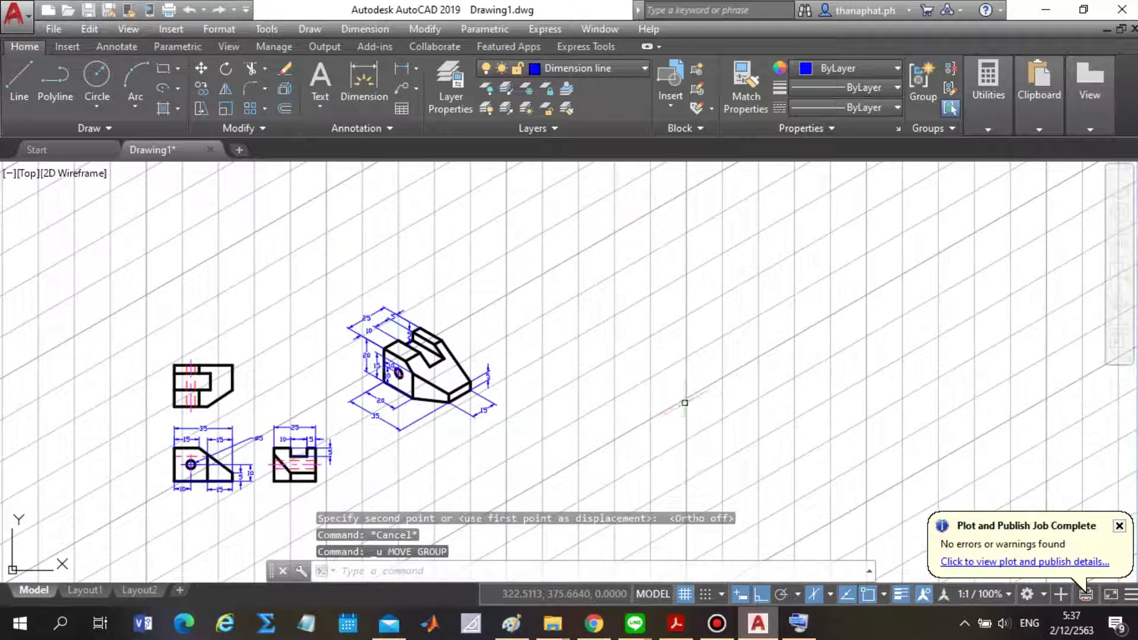
{"action": "scroll", "coordinate": [446, 403], "scroll_direction": "up", "scroll_amount": 3}
{"action": "scroll", "coordinate": [399, 379], "scroll_direction": "up", "scroll_amount": 3}
{"action": "left_click", "coordinate": [411, 355]}
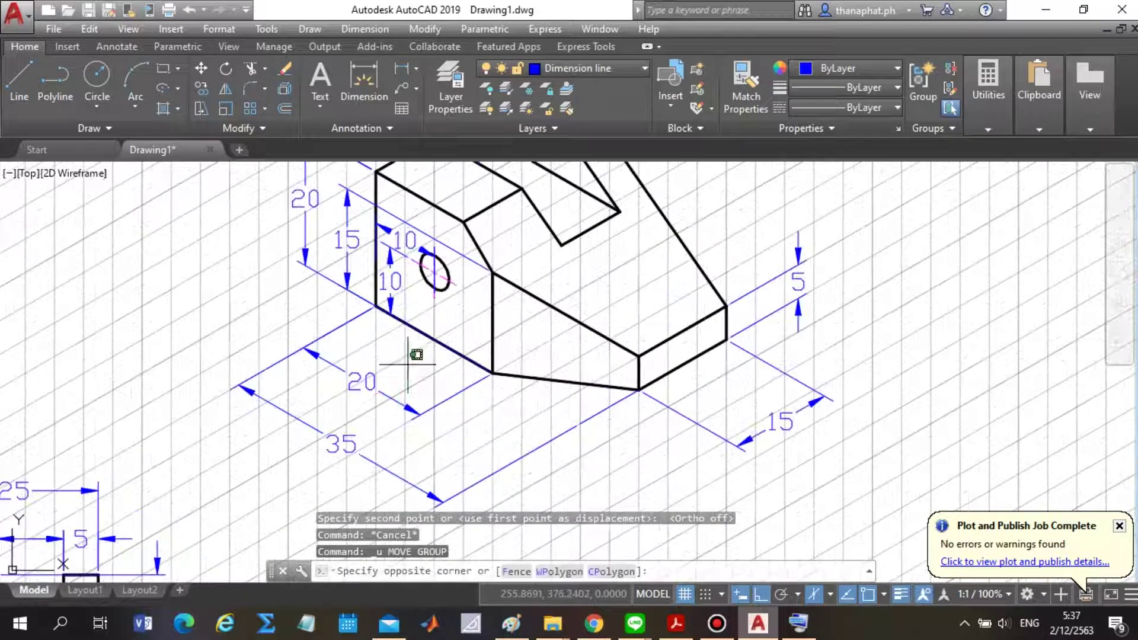
Oblique the base 20 and 35 dimensions to a vertical angle.
{"action": "left_click", "coordinate": [282, 477]}
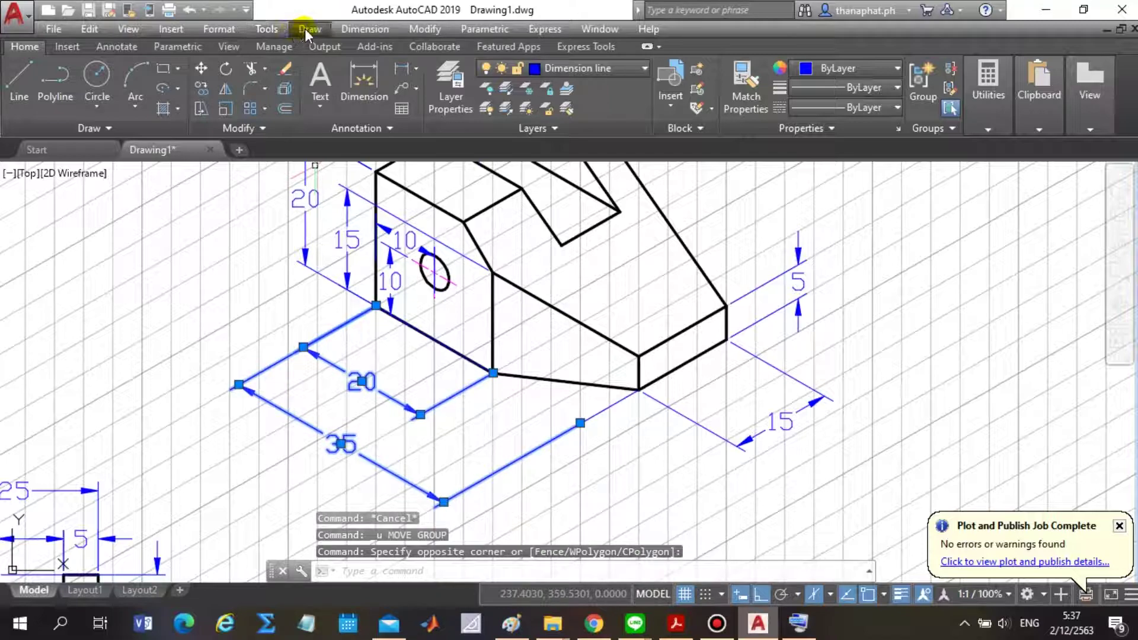
{"action": "left_click", "coordinate": [306, 30]}
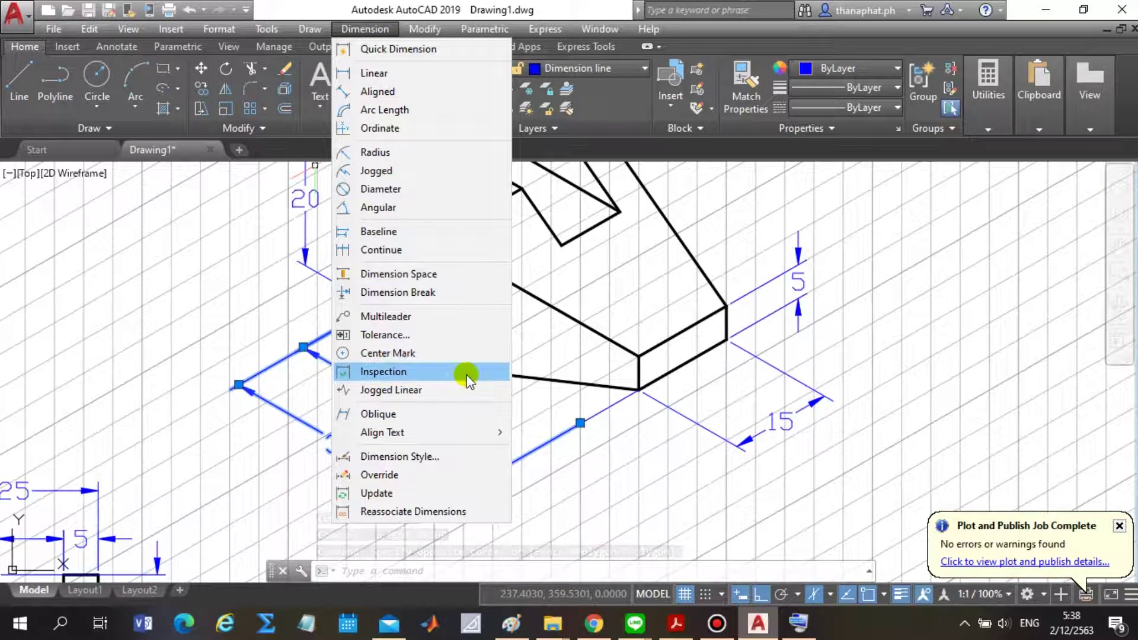
{"action": "left_click", "coordinate": [487, 633]}
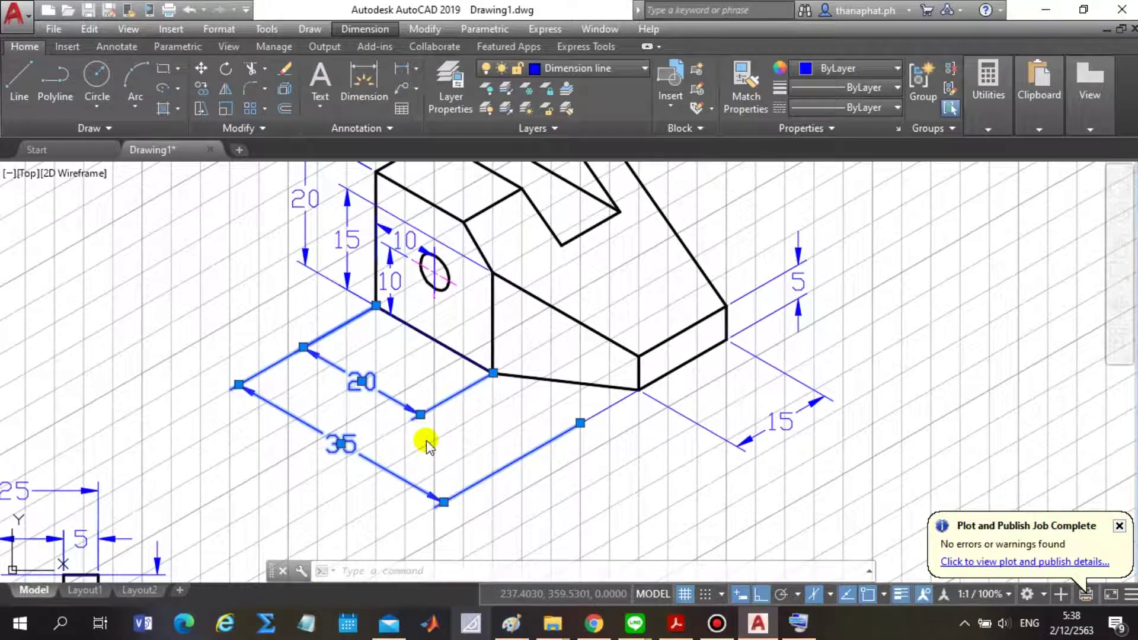
{"action": "left_click", "coordinate": [359, 27]}
{"action": "left_click", "coordinate": [405, 414]}
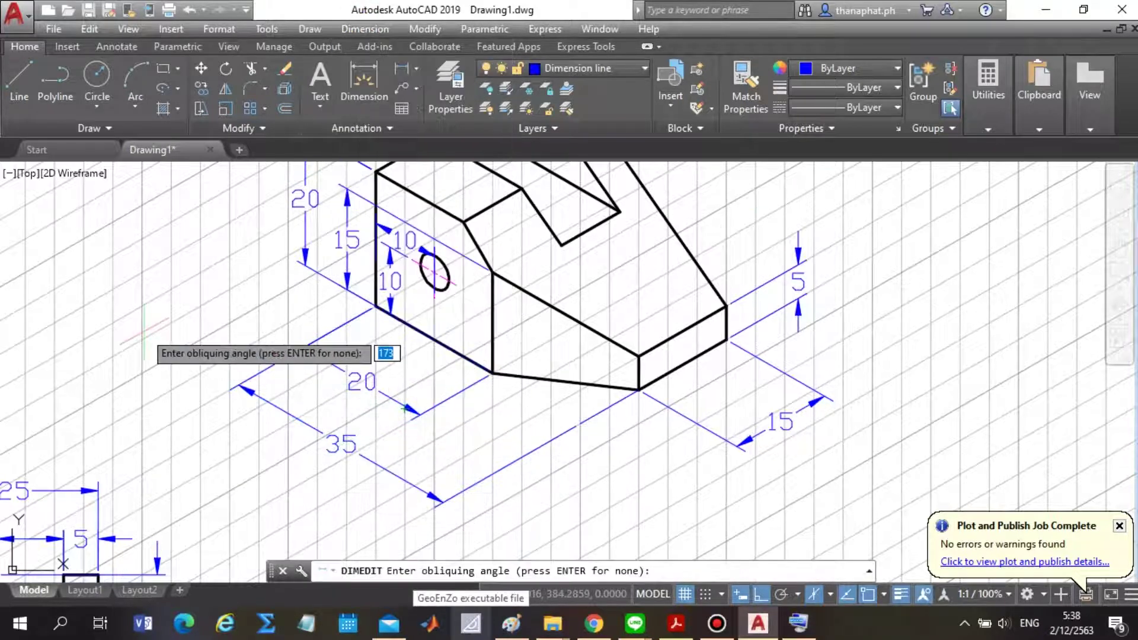
{"action": "left_click", "coordinate": [145, 335]}
{"action": "left_click", "coordinate": [170, 477]}
{"action": "scroll", "coordinate": [697, 455], "scroll_direction": "down", "scroll_amount": 4}
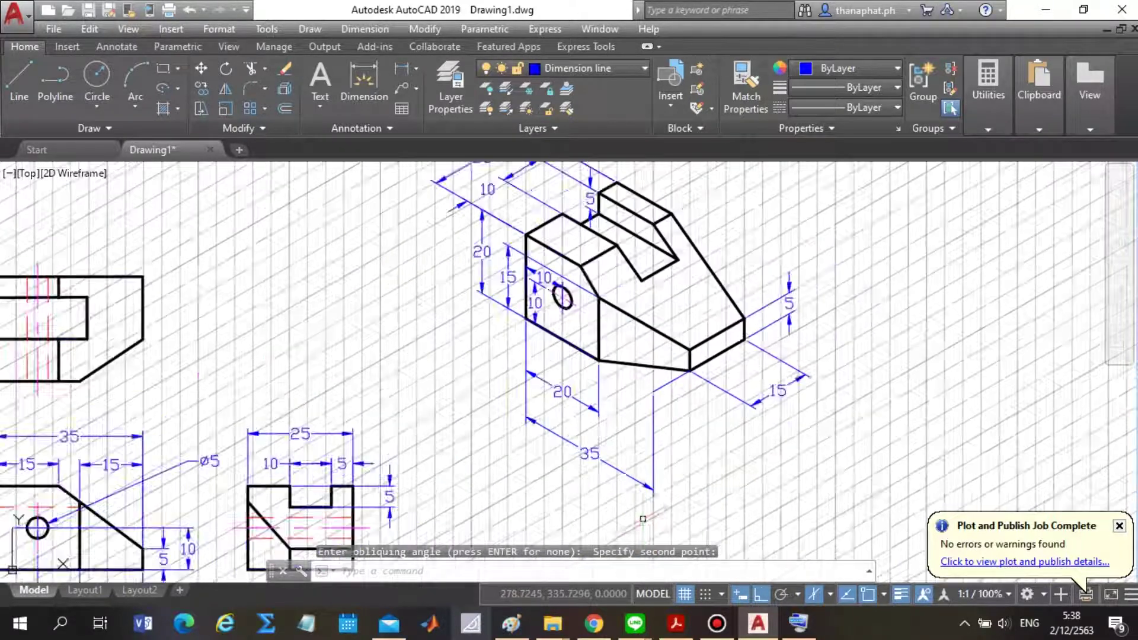
{"action": "scroll", "coordinate": [643, 524], "scroll_direction": "up", "scroll_amount": 4}
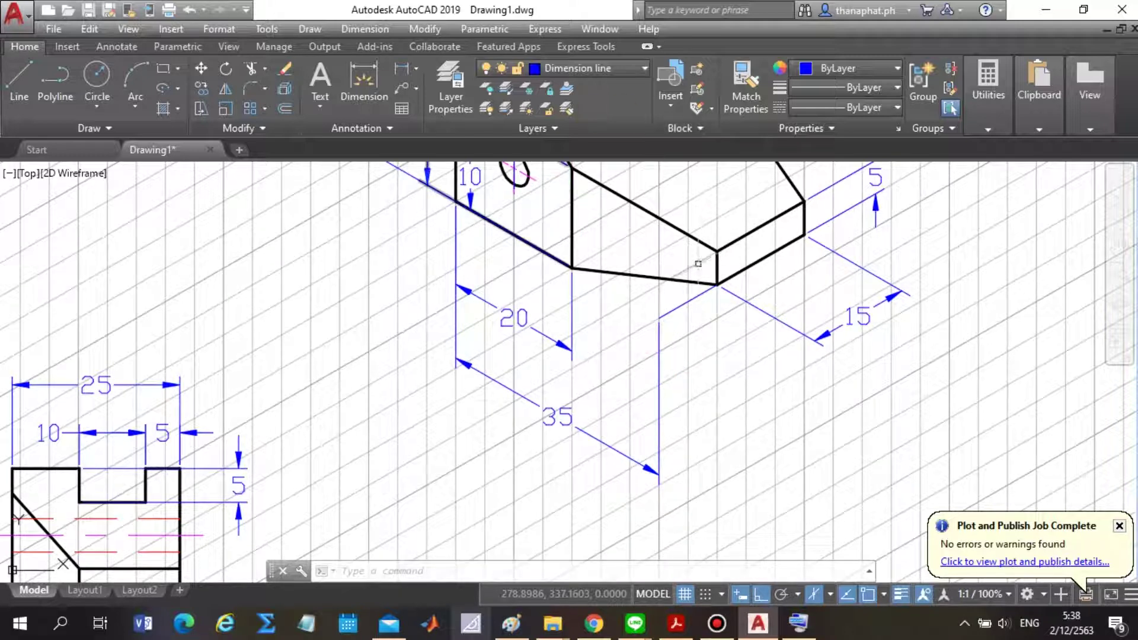
{"action": "key", "text": "Escape"}
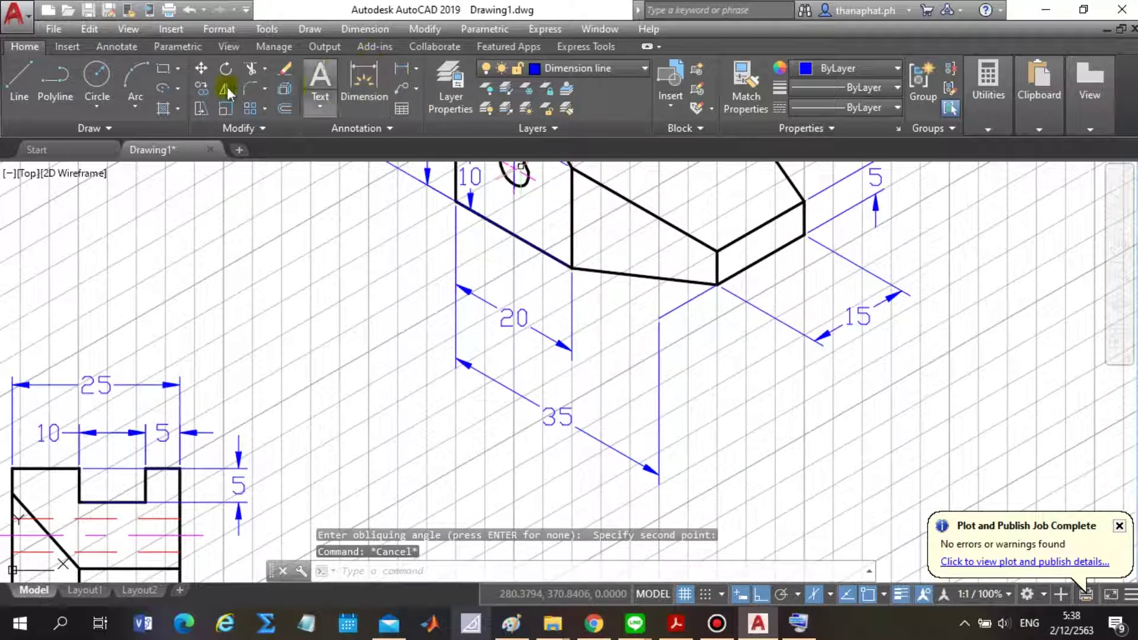
{"action": "left_click", "coordinate": [19, 79]}
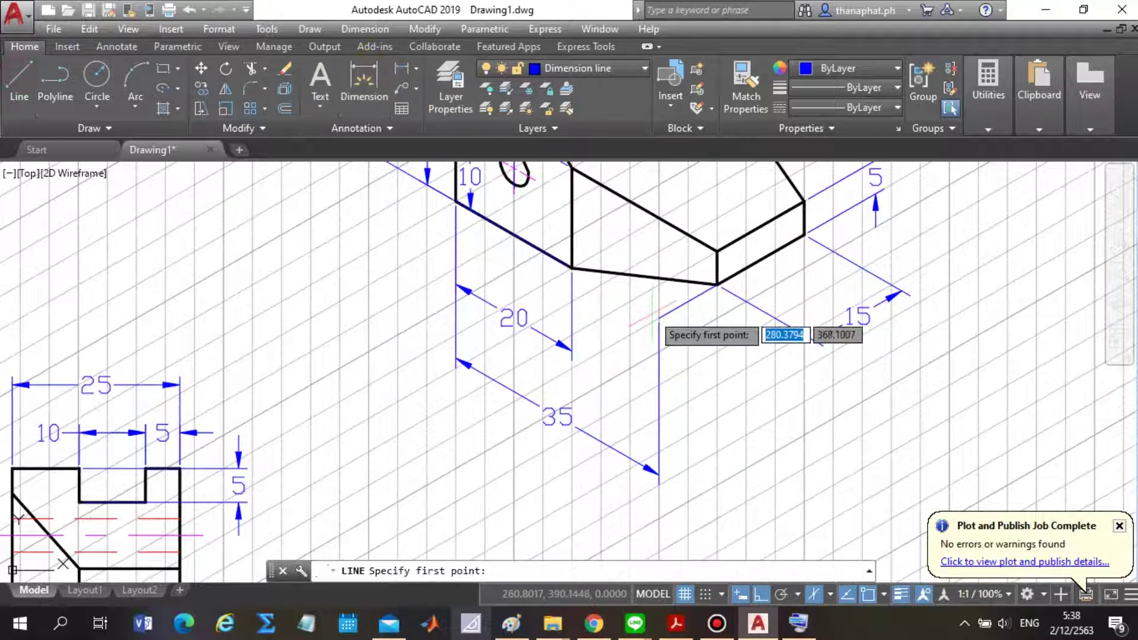
Draw a line from the block's bottom corner to a point below the block.
{"action": "left_click", "coordinate": [572, 267]}
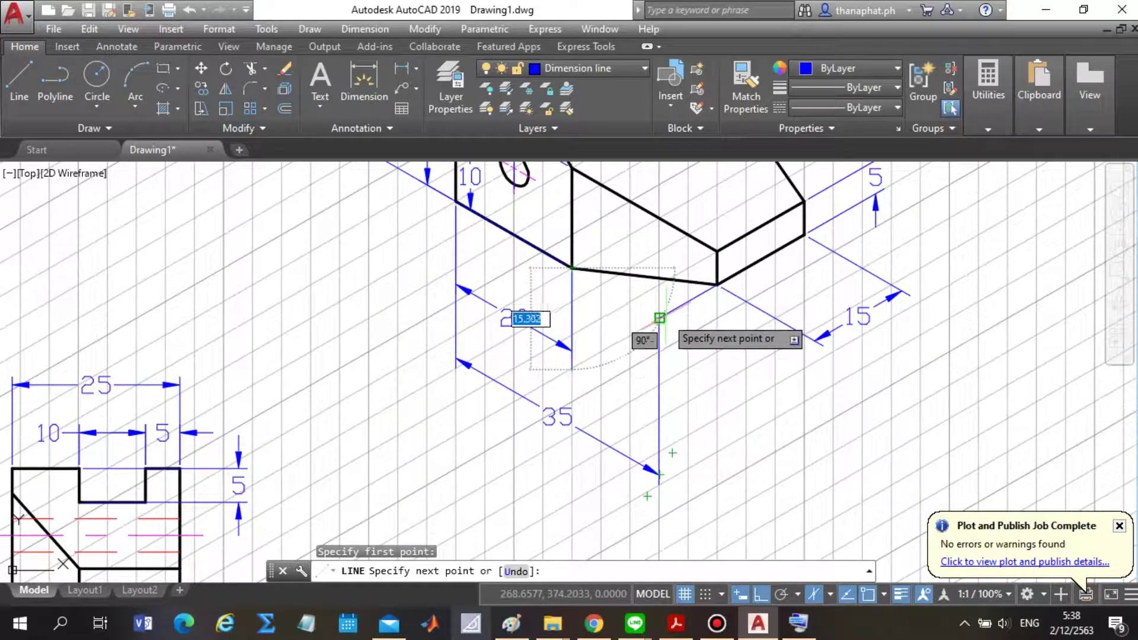
{"action": "left_click", "coordinate": [658, 317]}
{"action": "key", "text": "Escape"}
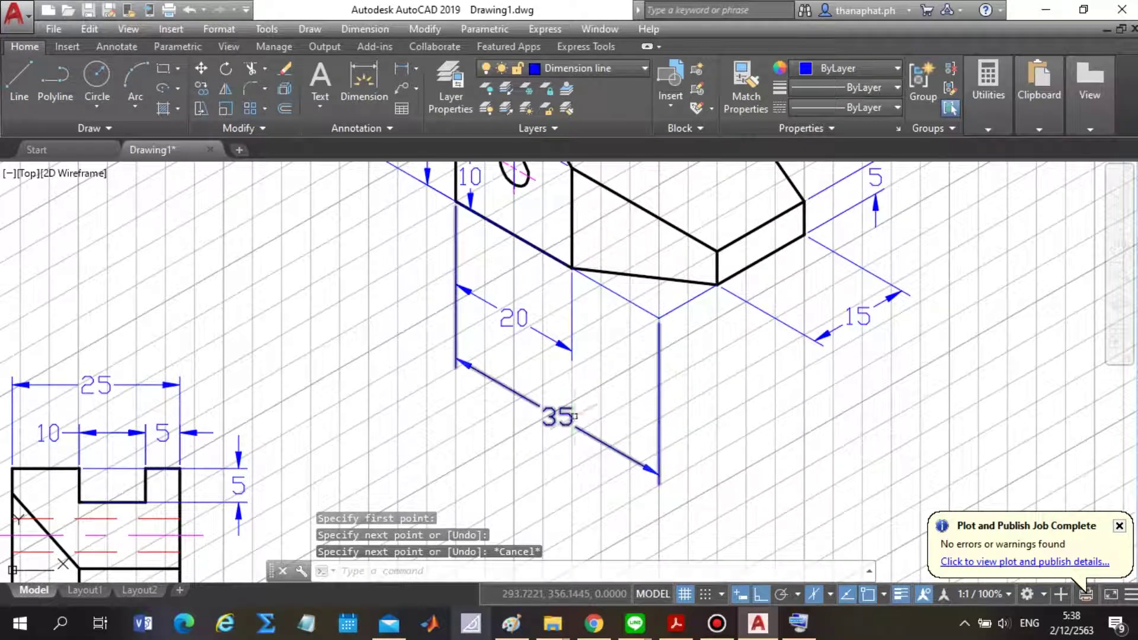
Grip-move the 20 and 35 dimension lines up near the block's bottom edge.
{"action": "left_click", "coordinate": [513, 317]}
{"action": "left_click", "coordinate": [513, 317]}
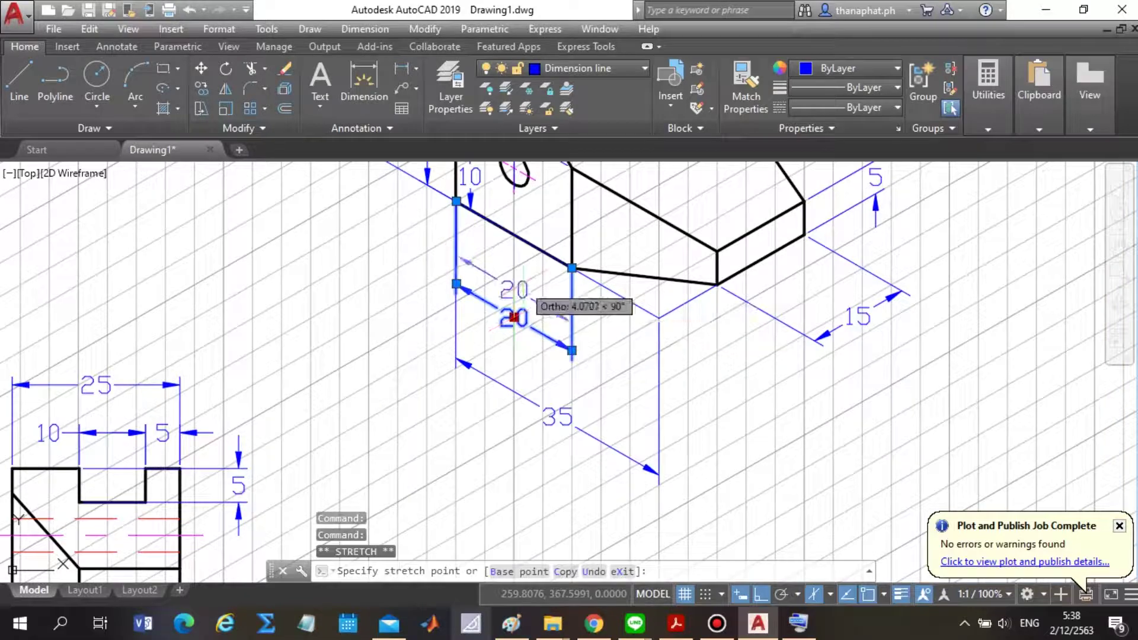
{"action": "left_click", "coordinate": [513, 287]}
{"action": "left_click", "coordinate": [543, 380]}
{"action": "left_click", "coordinate": [531, 445]}
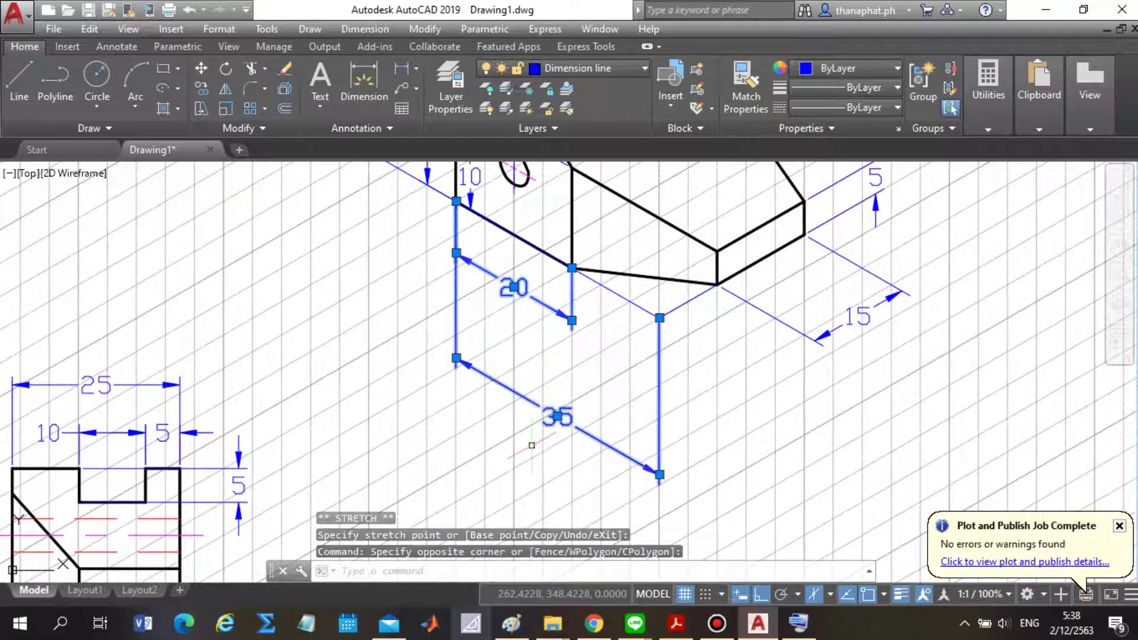
{"action": "left_click", "coordinate": [560, 417]}
{"action": "left_click", "coordinate": [554, 369]}
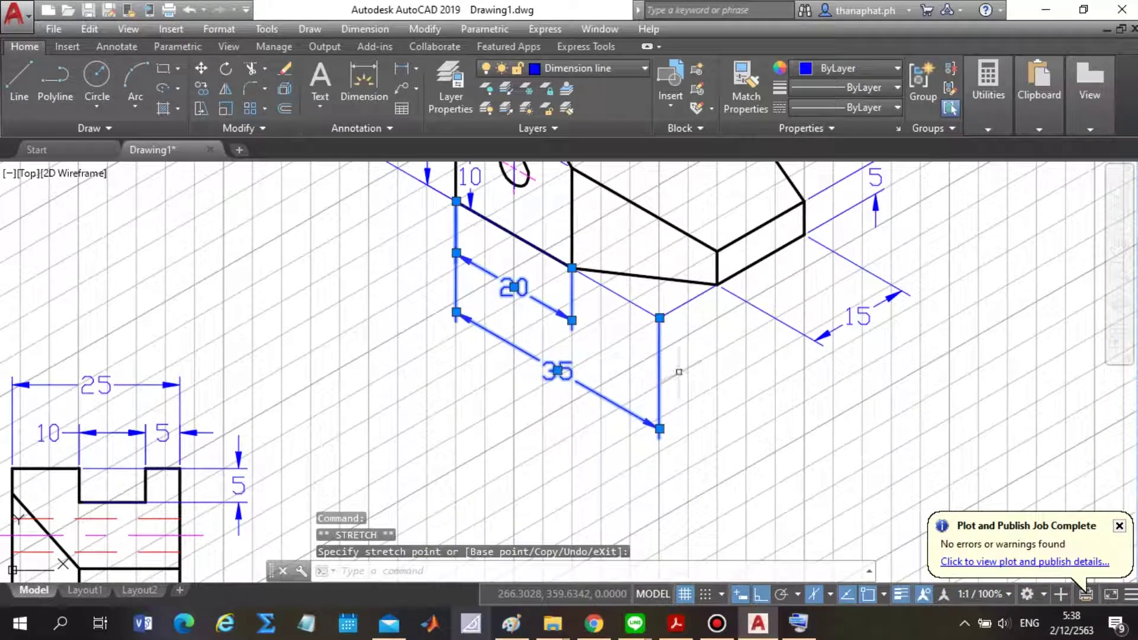
{"action": "scroll", "coordinate": [731, 415], "scroll_direction": "down", "scroll_amount": 4}
{"action": "key", "text": "Escape"}
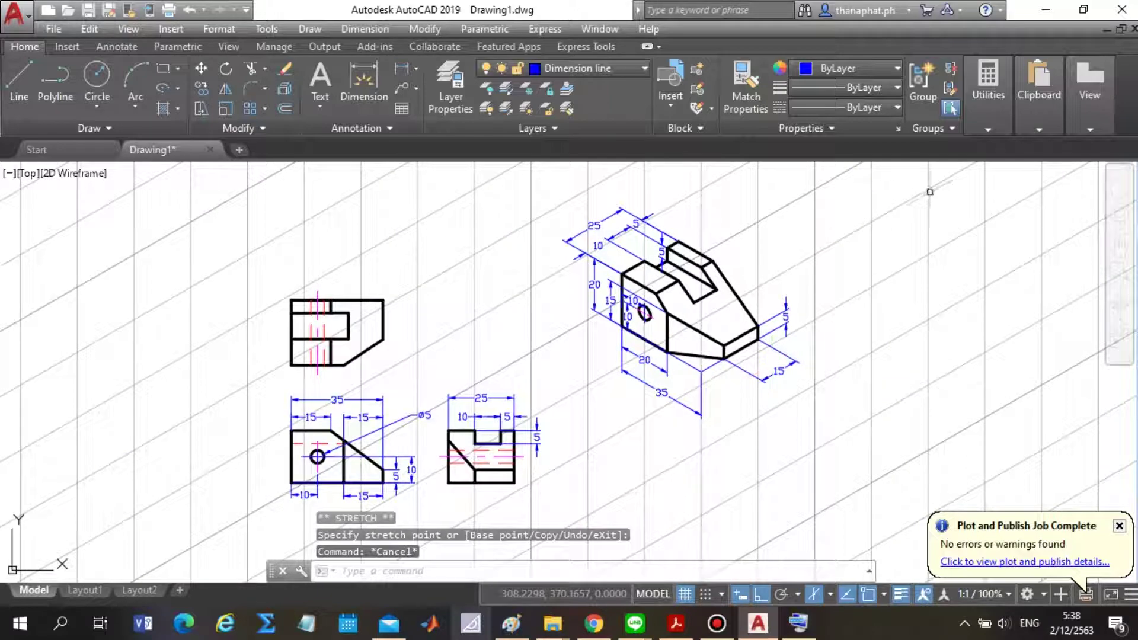
{"action": "left_click", "coordinate": [918, 173]}
Move the dimensioned isometric block beside the multiview drawings with Ortho off.
{"action": "left_click", "coordinate": [558, 472]}
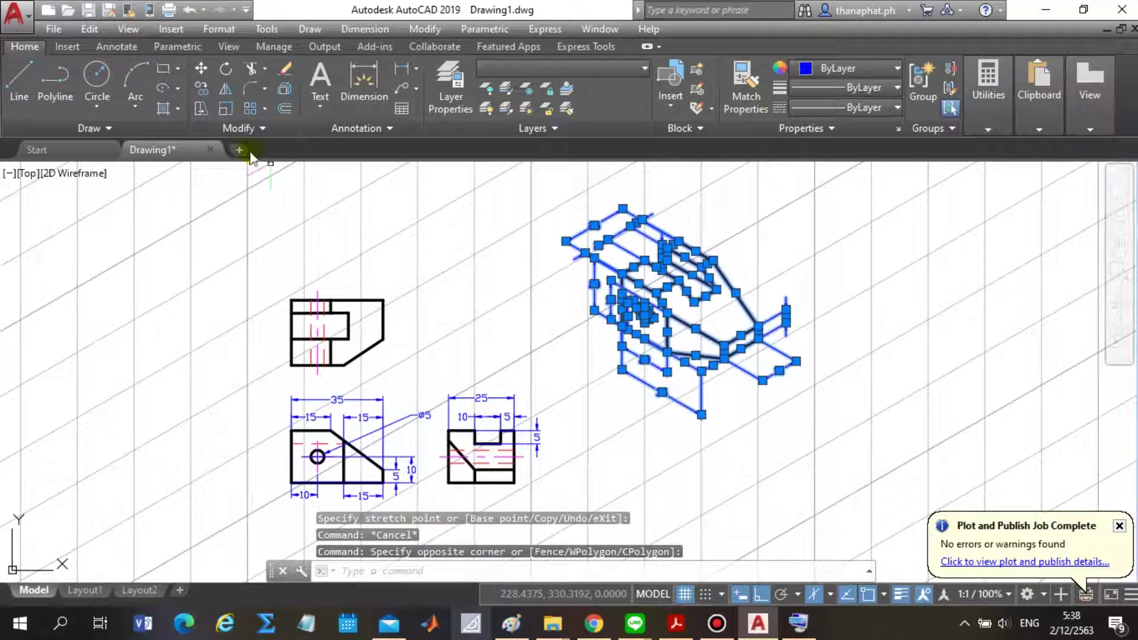
{"action": "left_click", "coordinate": [202, 71]}
{"action": "scroll", "coordinate": [586, 330], "scroll_direction": "up", "scroll_amount": 5}
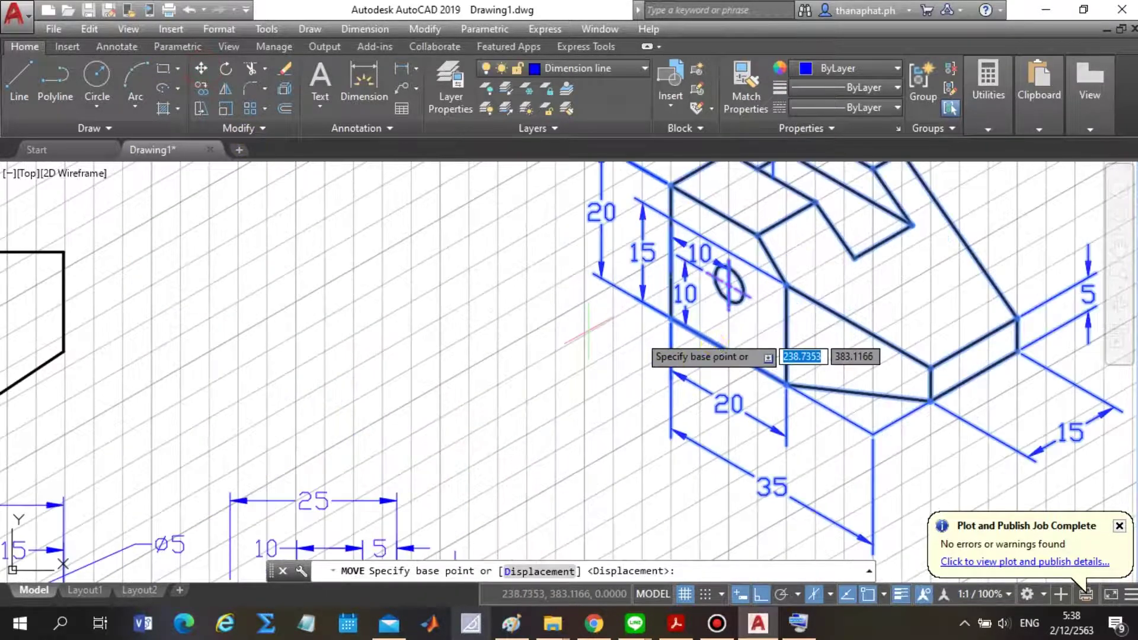
{"action": "left_click", "coordinate": [671, 317]}
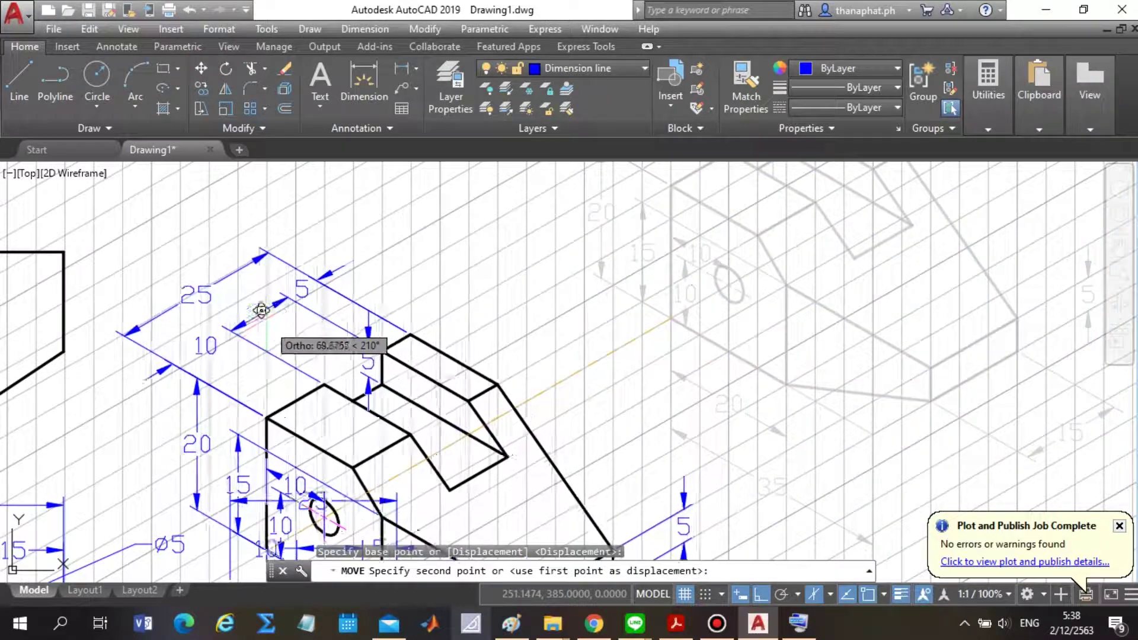
{"action": "left_click", "coordinate": [756, 594]}
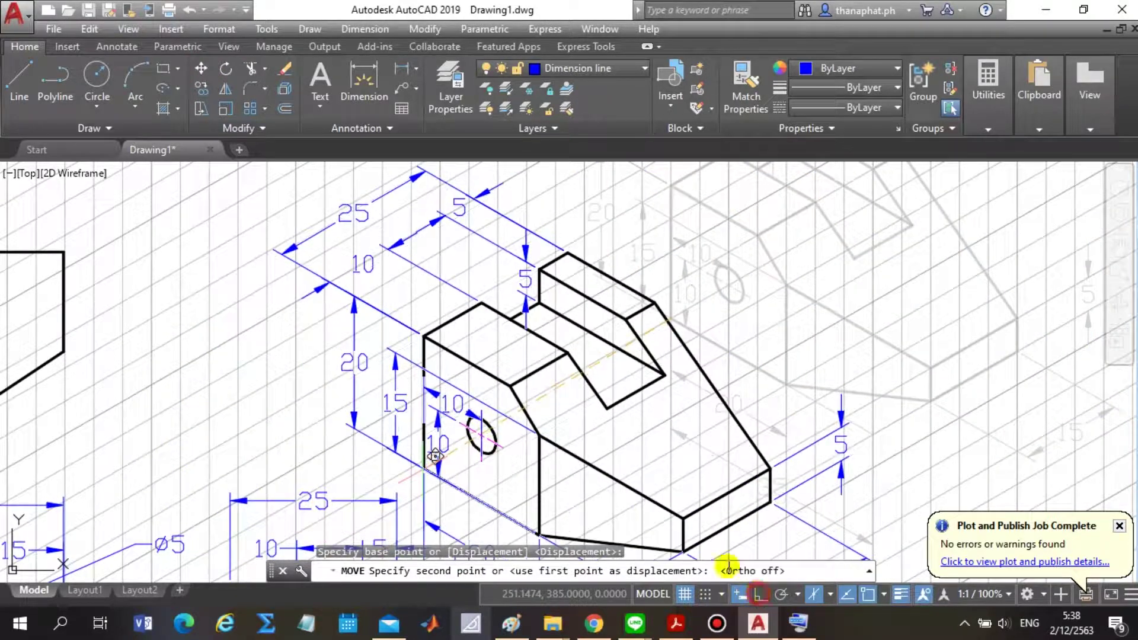
{"action": "scroll", "coordinate": [308, 320], "scroll_direction": "down", "scroll_amount": 4}
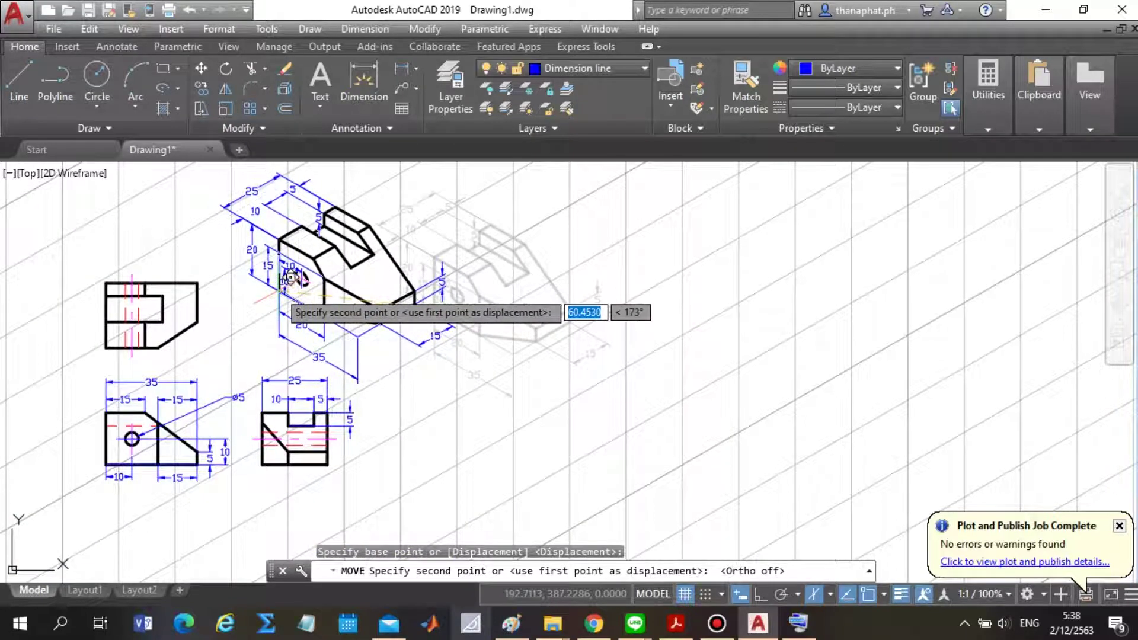
{"action": "left_click", "coordinate": [341, 305]}
{"action": "scroll", "coordinate": [650, 270], "scroll_direction": "down", "scroll_amount": 2}
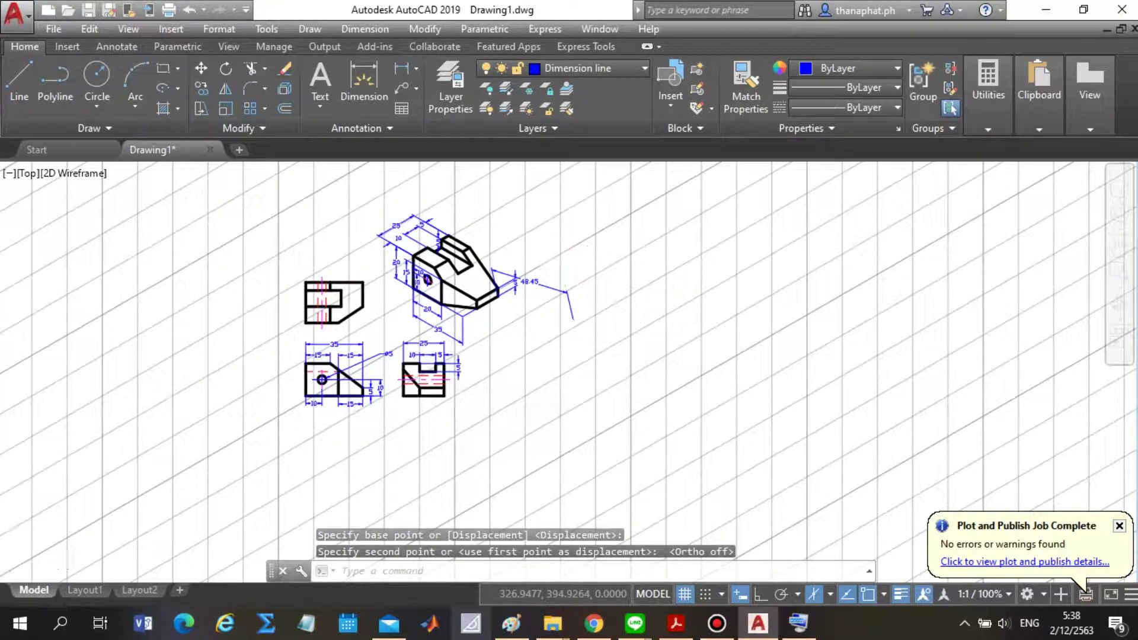
{"action": "scroll", "coordinate": [534, 249], "scroll_direction": "up", "scroll_amount": 4}
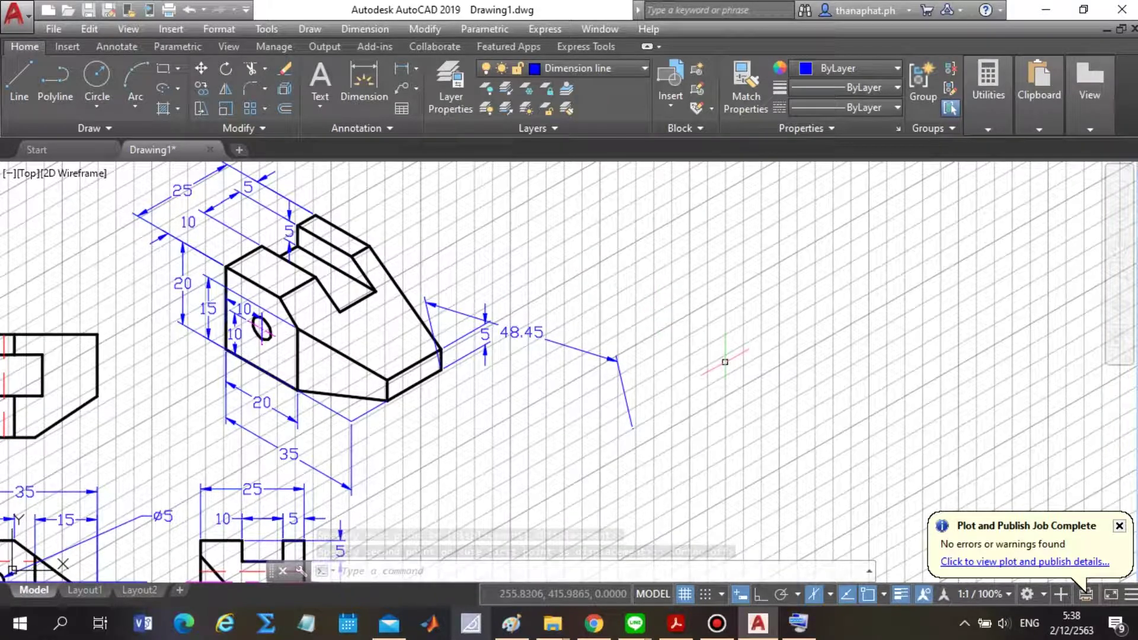
Delete the stray 48.45 dimension.
{"action": "left_click", "coordinate": [594, 316]}
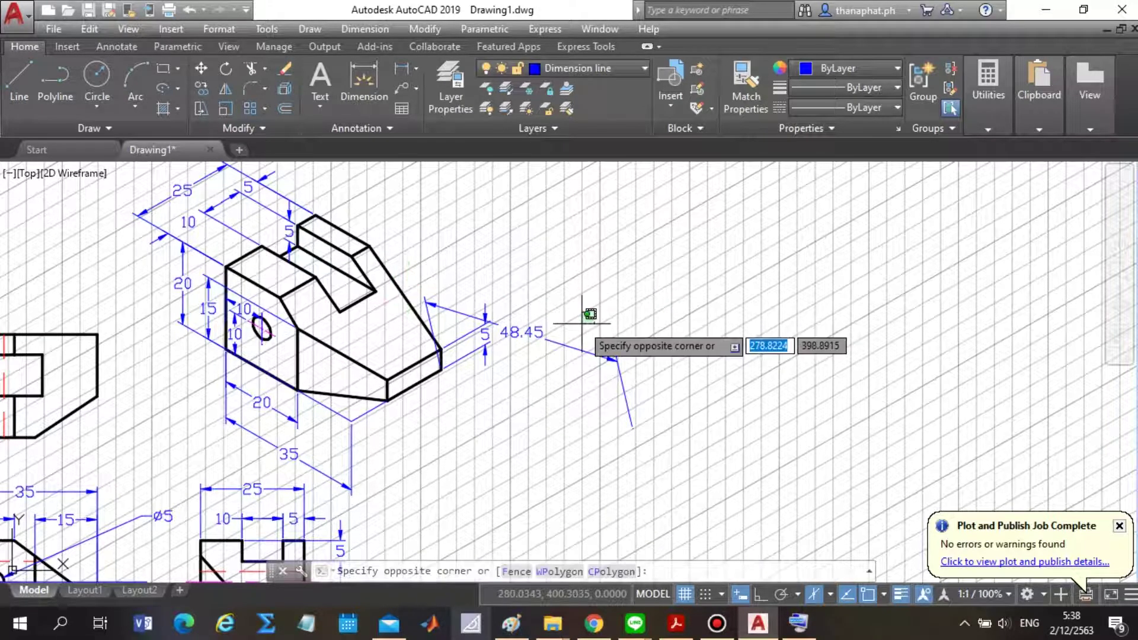
{"action": "left_click", "coordinate": [542, 363]}
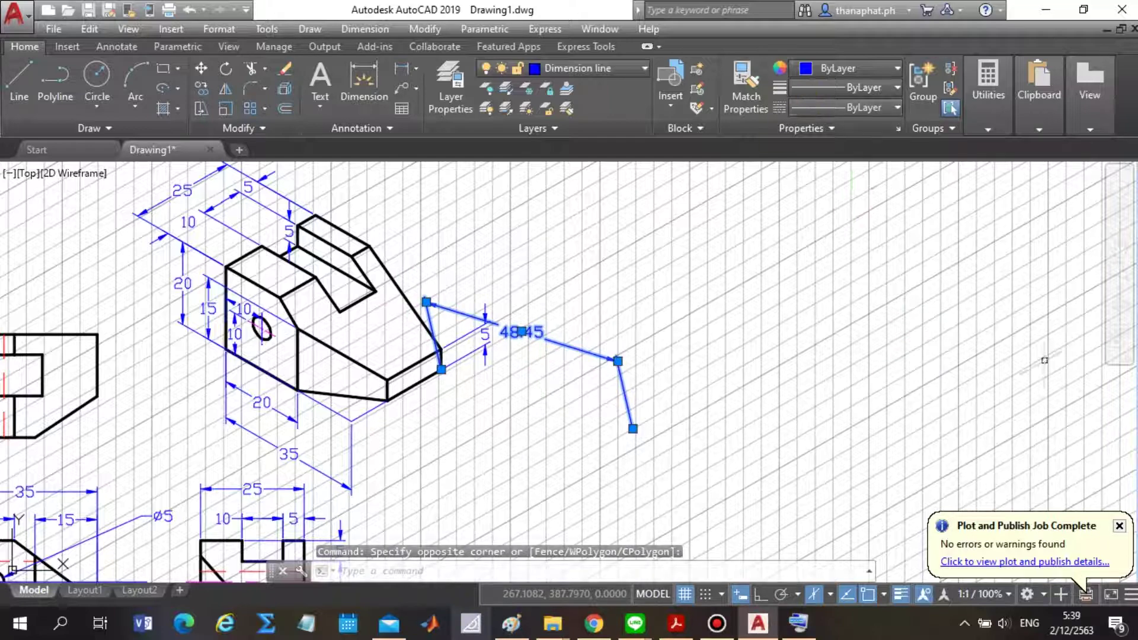
{"action": "key", "text": "Delete"}
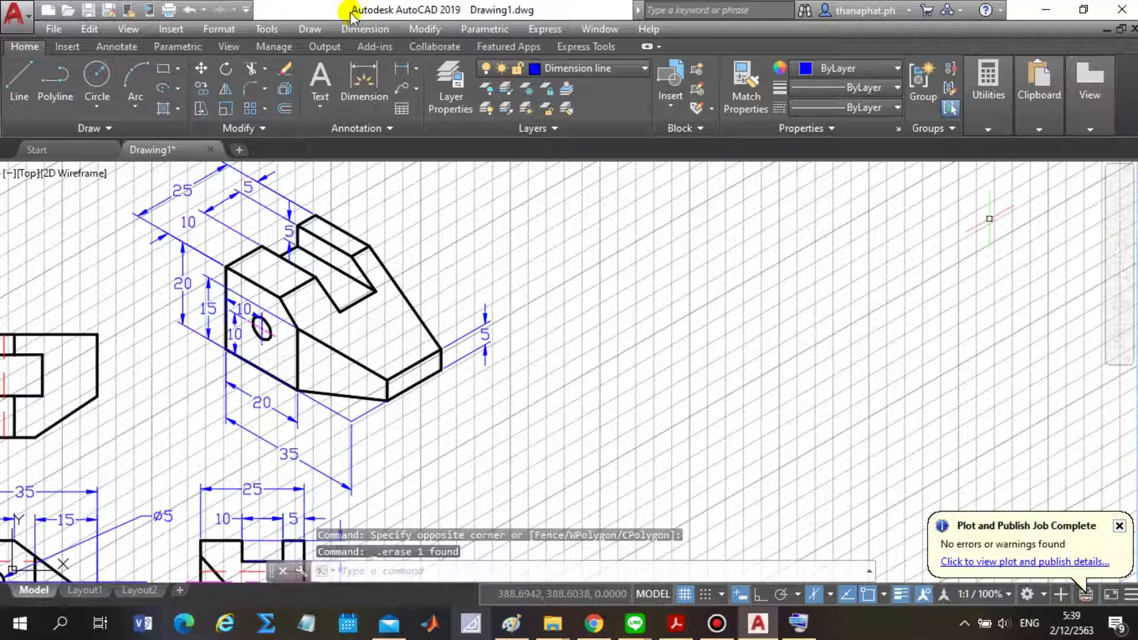
Place a 15 aligned dimension along the block's lower right front edge.
{"action": "left_click", "coordinate": [365, 29]}
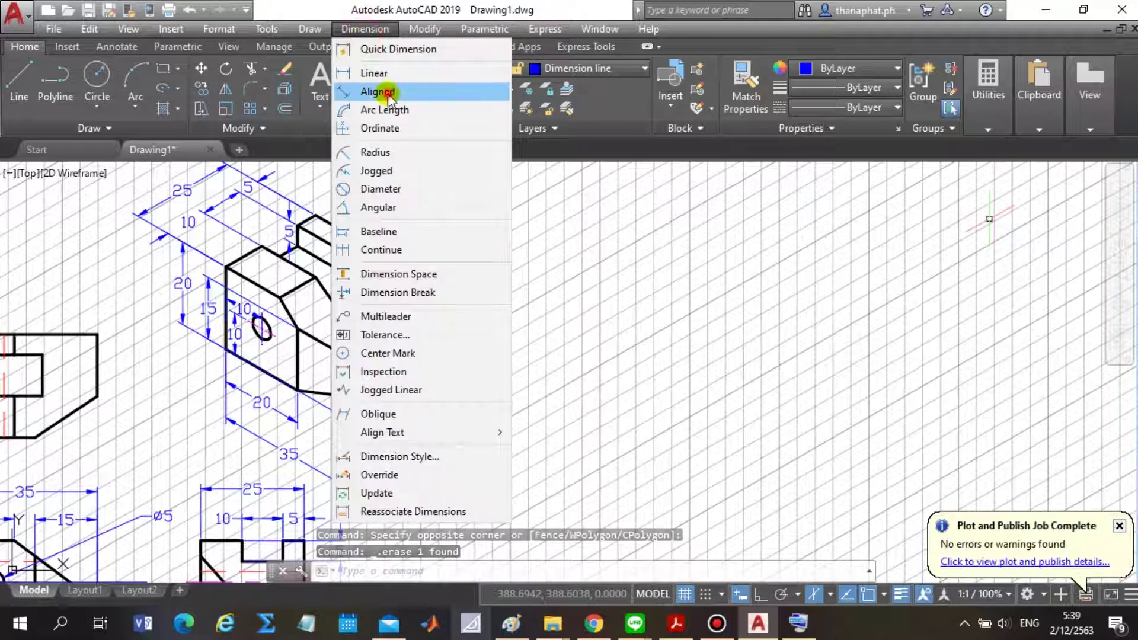
{"action": "left_click", "coordinate": [382, 89]}
{"action": "left_click", "coordinate": [441, 371]}
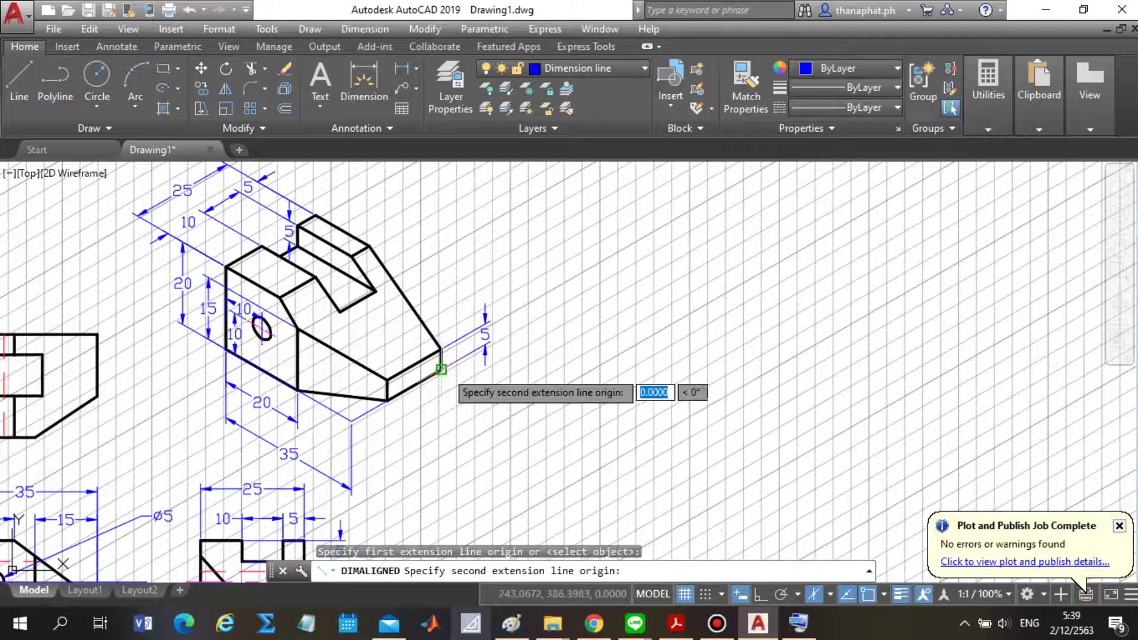
{"action": "left_click", "coordinate": [387, 399]}
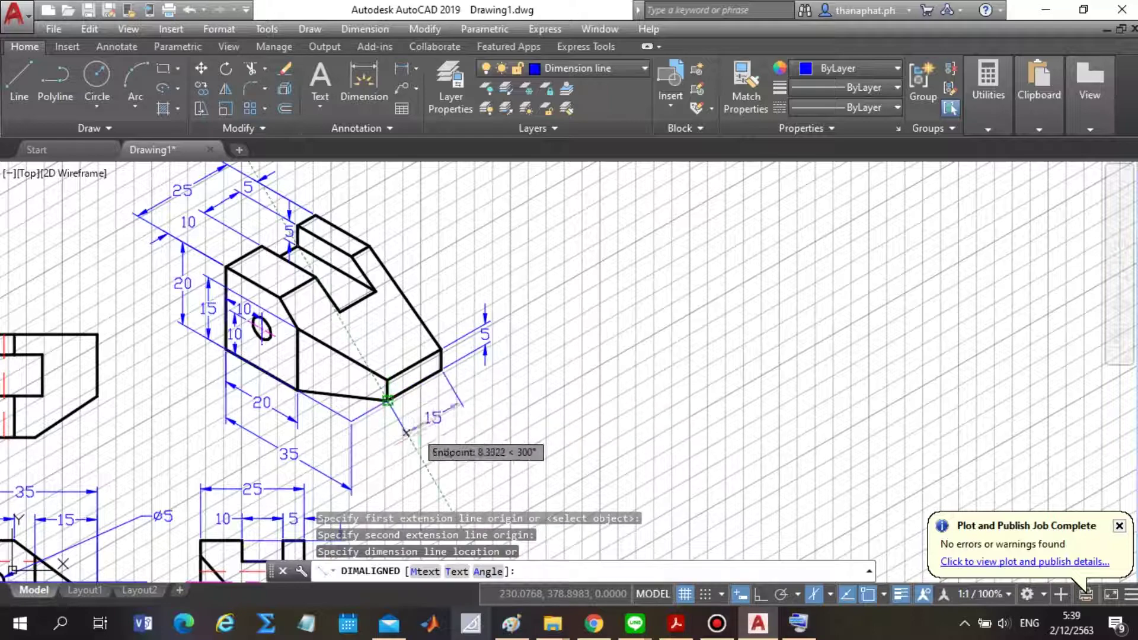
{"action": "left_click", "coordinate": [442, 438]}
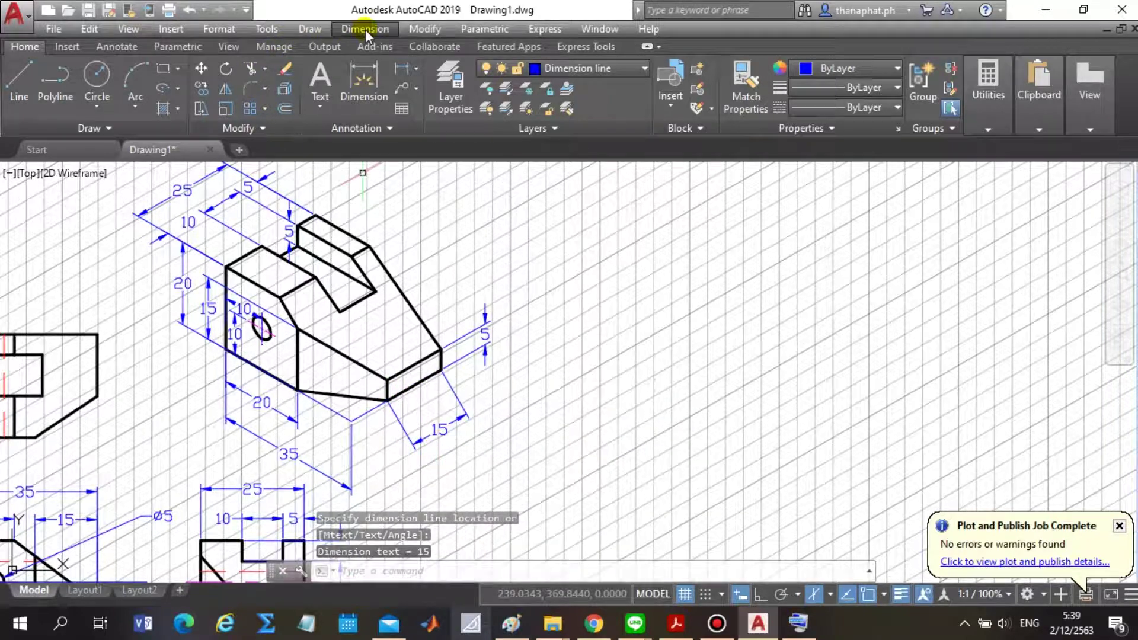
Window-select the new 15 dimension.
{"action": "left_click", "coordinate": [365, 29]}
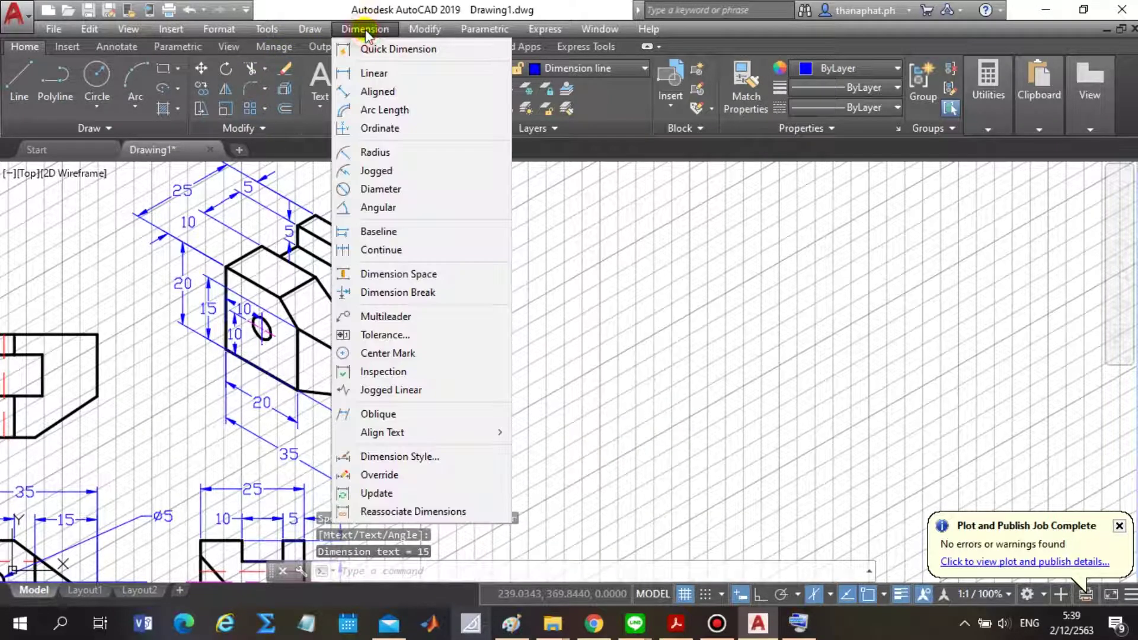
{"action": "left_click", "coordinate": [643, 319]}
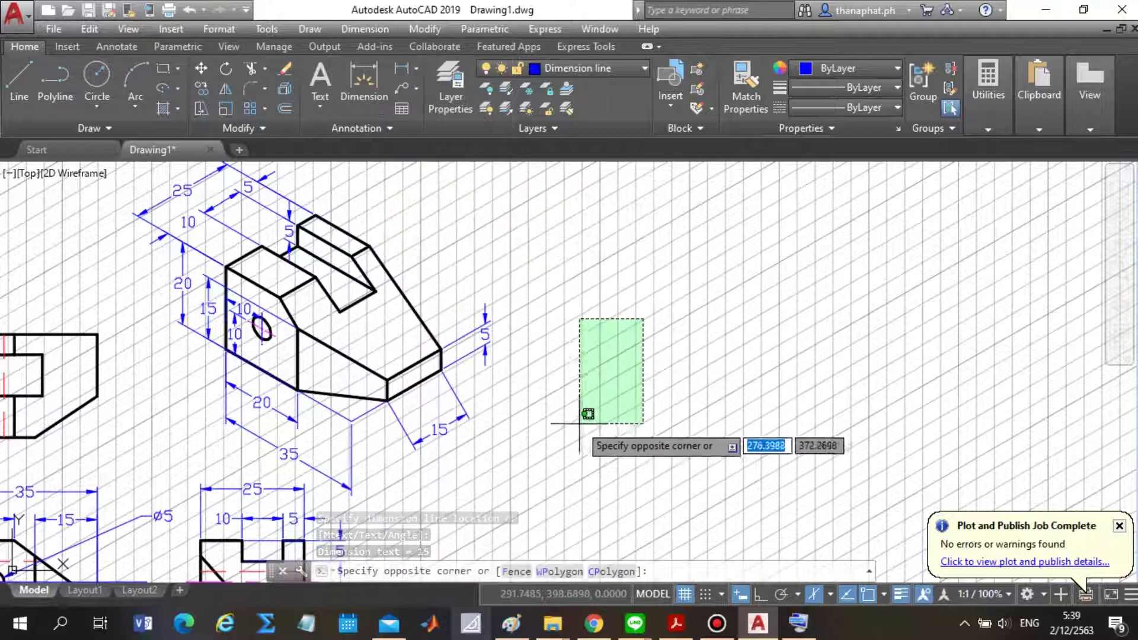
{"action": "left_click", "coordinate": [501, 424]}
{"action": "left_click", "coordinate": [524, 370]}
{"action": "left_click", "coordinate": [415, 432]}
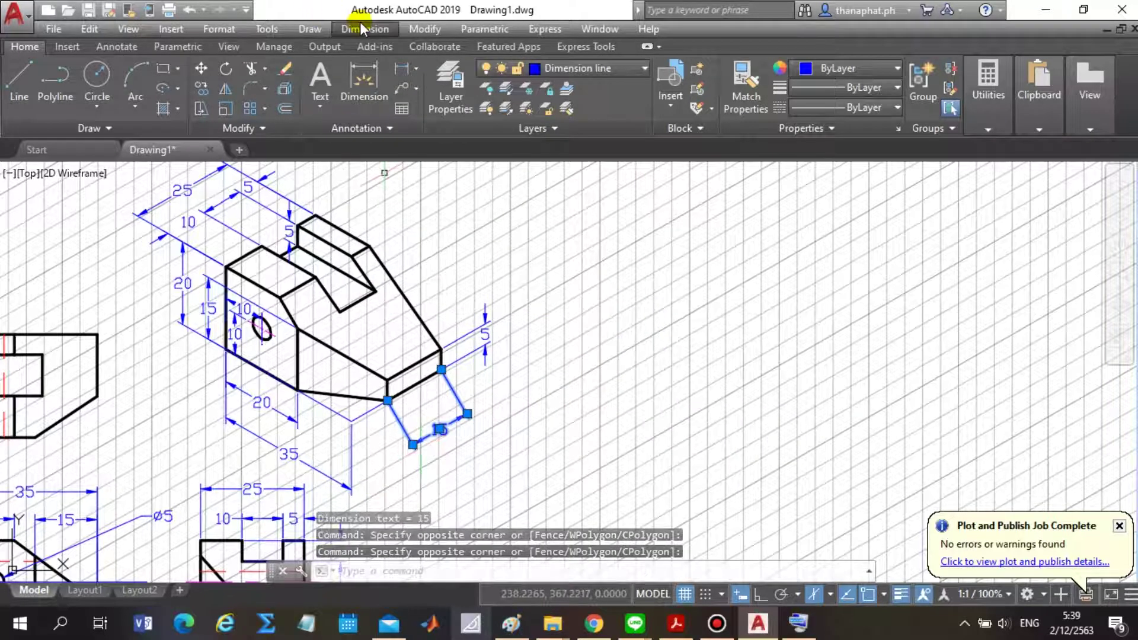
Oblique the 15 dimension to vertical and switch to the Layout1 sheet.
{"action": "left_click", "coordinate": [358, 27]}
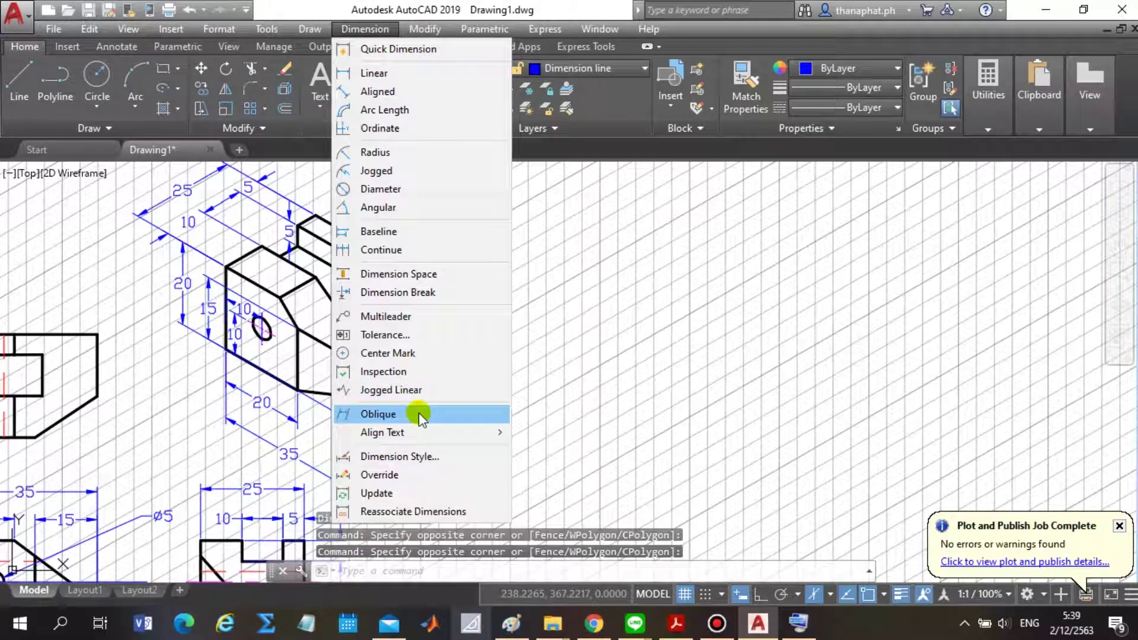
{"action": "left_click", "coordinate": [422, 416]}
{"action": "left_click", "coordinate": [418, 449]}
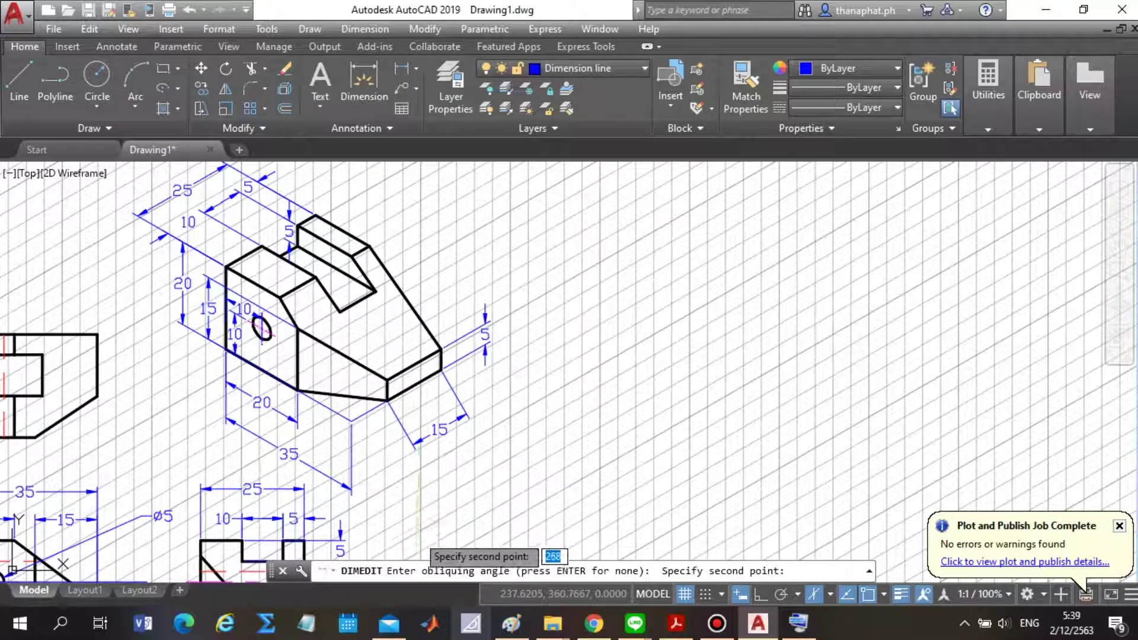
{"action": "left_click", "coordinate": [417, 521]}
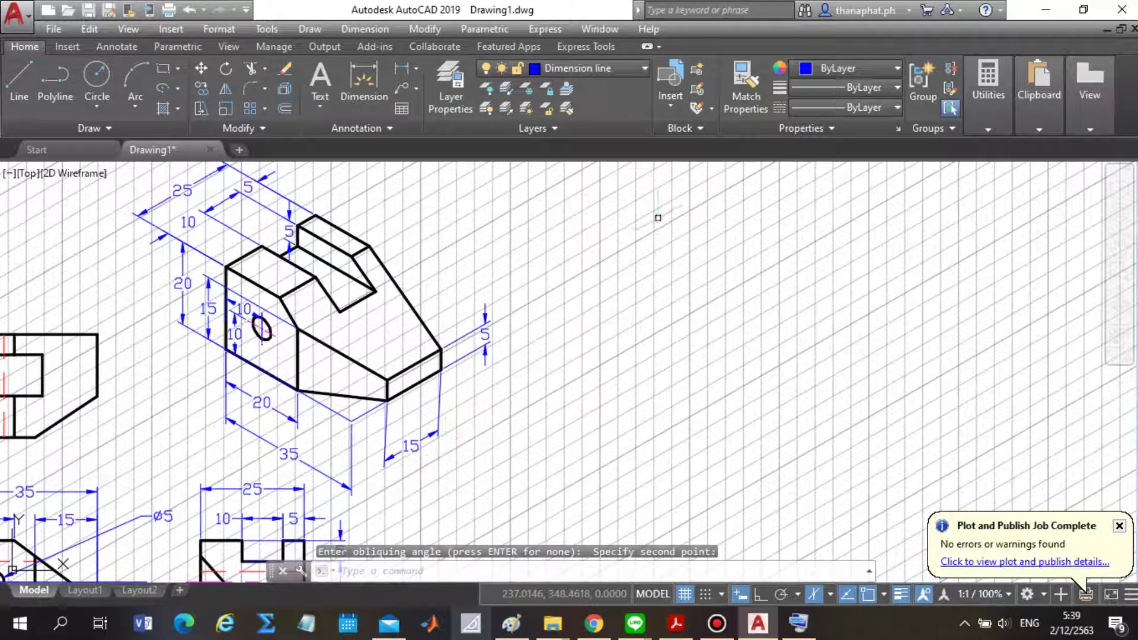
{"action": "scroll", "coordinate": [669, 205], "scroll_direction": "down", "scroll_amount": 3}
{"action": "scroll", "coordinate": [491, 172], "scroll_direction": "up", "scroll_amount": 1}
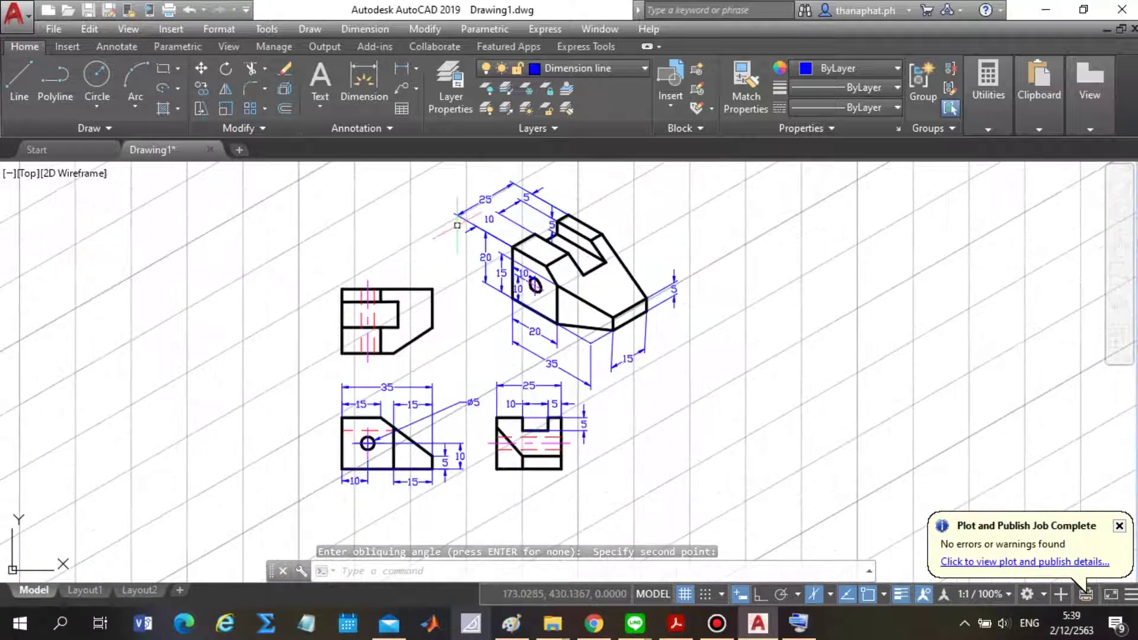
{"action": "left_click", "coordinate": [85, 590]}
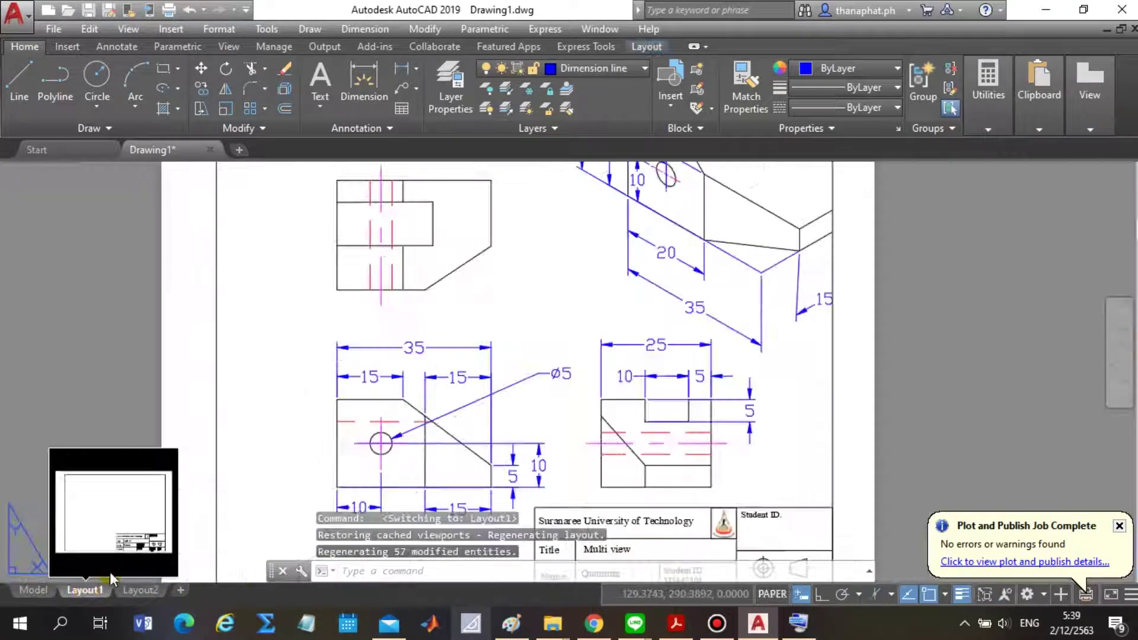
Enter the Layout1 viewport and zoom-window around the drawing views.
{"action": "scroll", "coordinate": [442, 317], "scroll_direction": "down", "scroll_amount": 2}
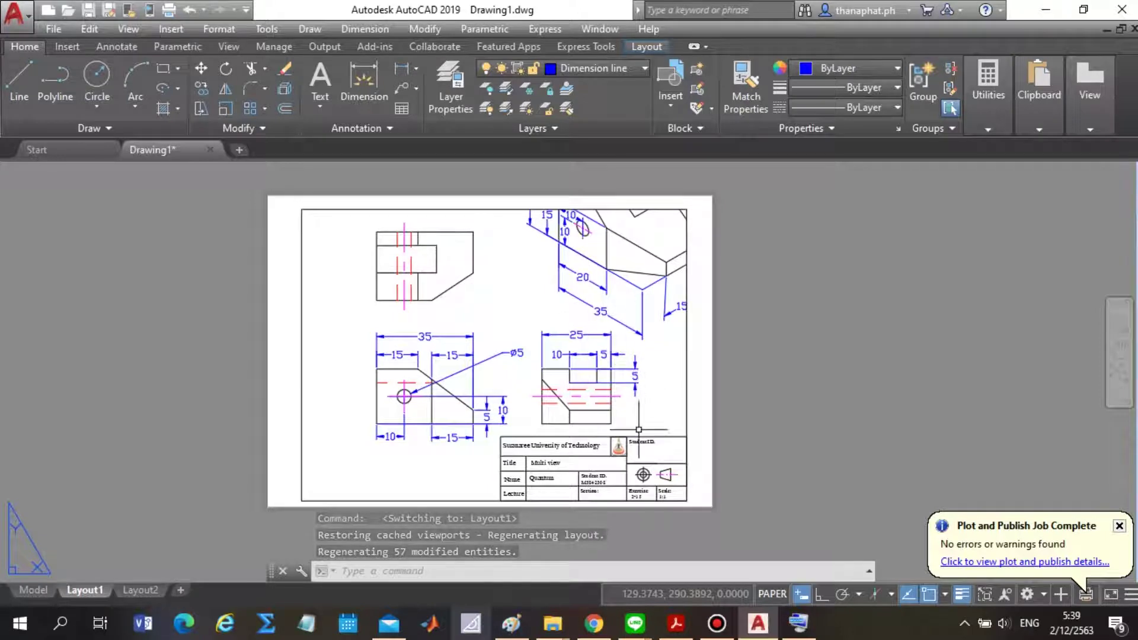
{"action": "left_click", "coordinate": [767, 593]}
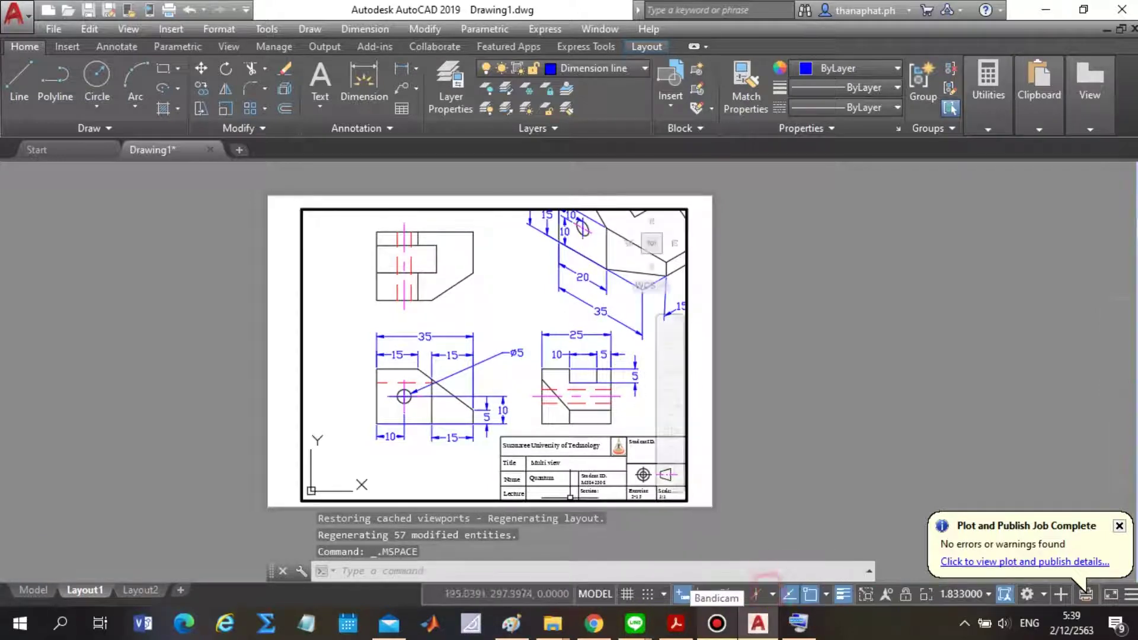
{"action": "scroll", "coordinate": [409, 338], "scroll_direction": "down", "scroll_amount": 3}
{"action": "scroll", "coordinate": [409, 338], "scroll_direction": "down", "scroll_amount": 2}
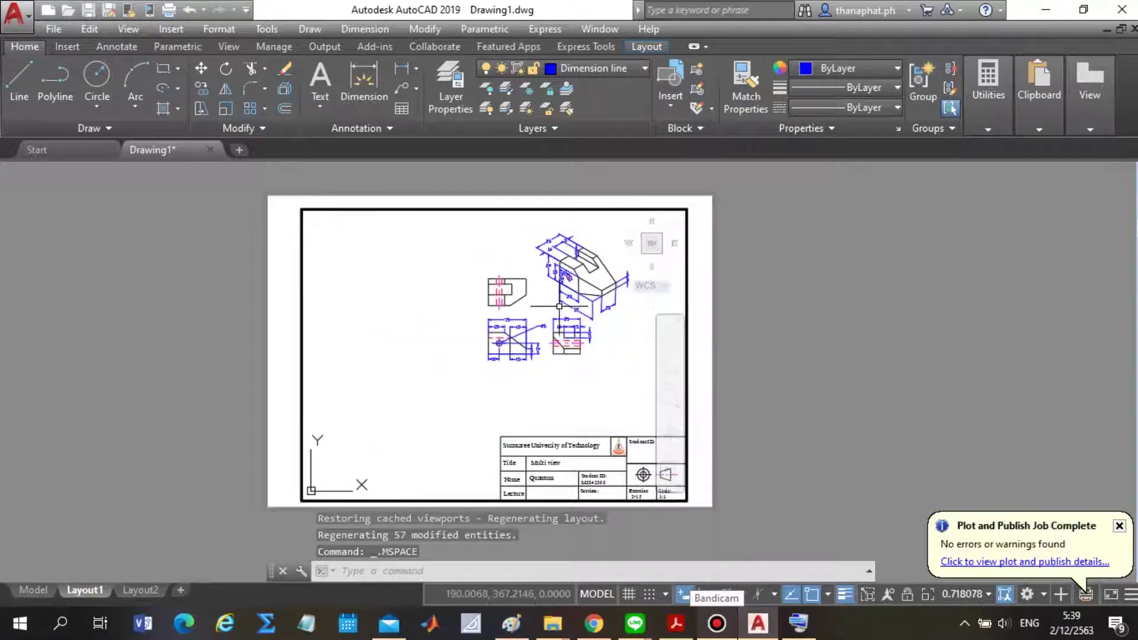
{"action": "scroll", "coordinate": [409, 338], "scroll_direction": "down", "scroll_amount": 1}
{"action": "scroll", "coordinate": [504, 270], "scroll_direction": "up", "scroll_amount": 2}
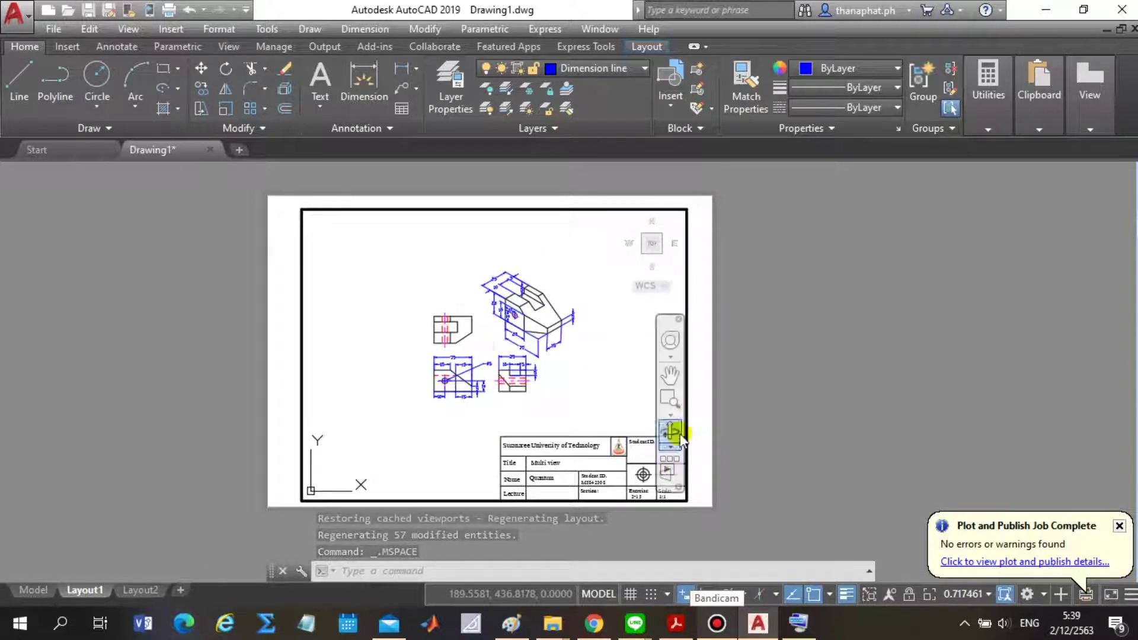
{"action": "left_click", "coordinate": [676, 414]}
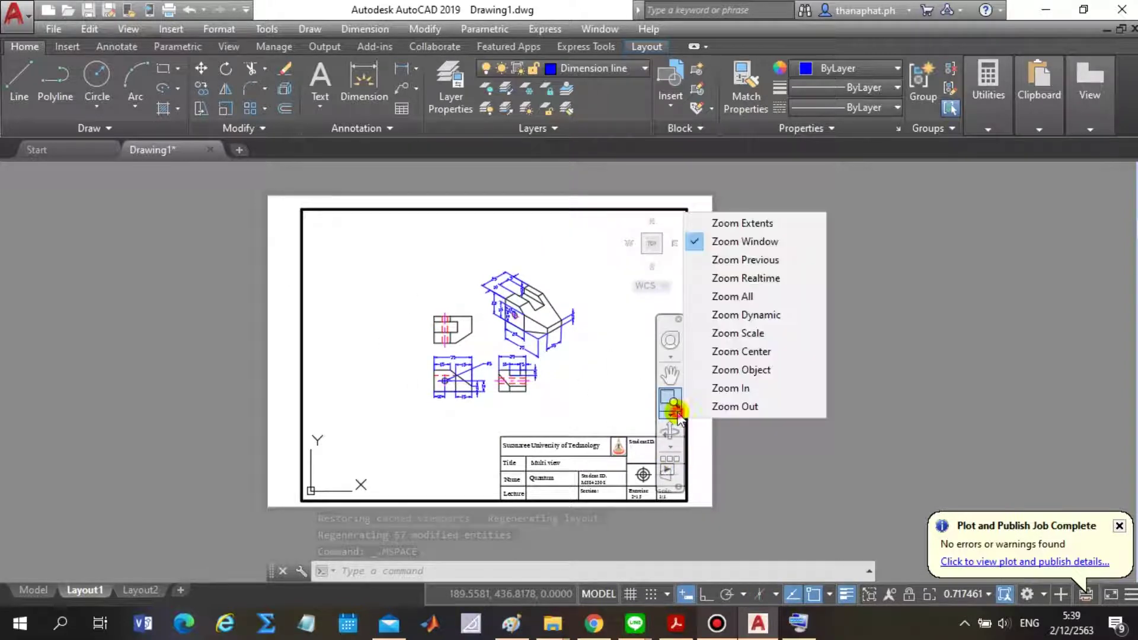
{"action": "left_click", "coordinate": [758, 241]}
{"action": "left_click", "coordinate": [324, 437]}
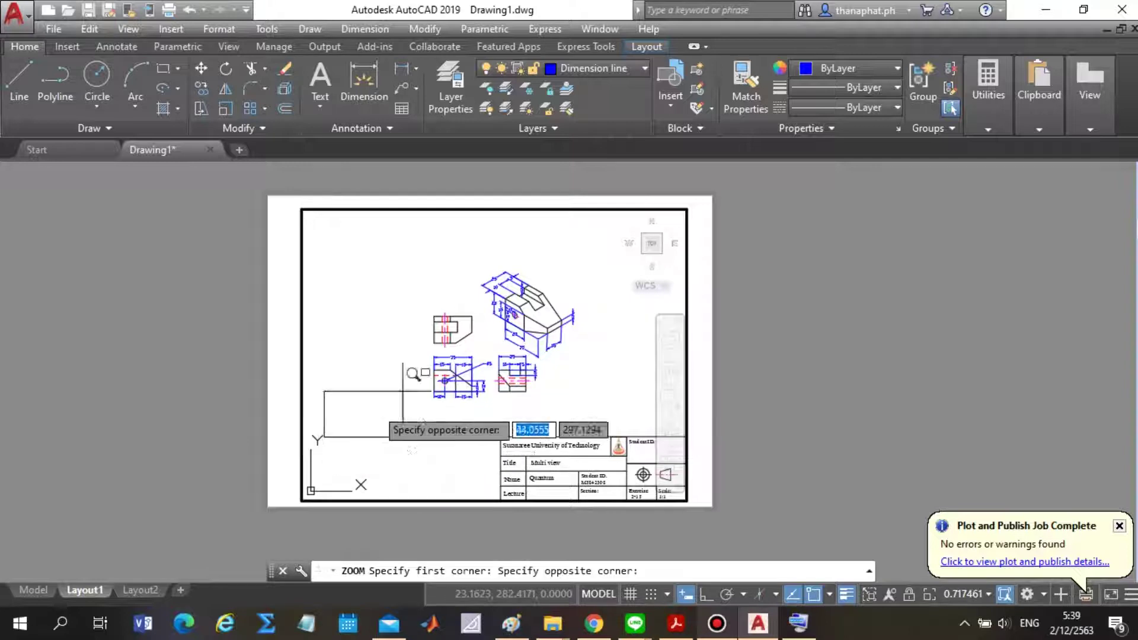
{"action": "middle_click", "coordinate": [635, 256]}
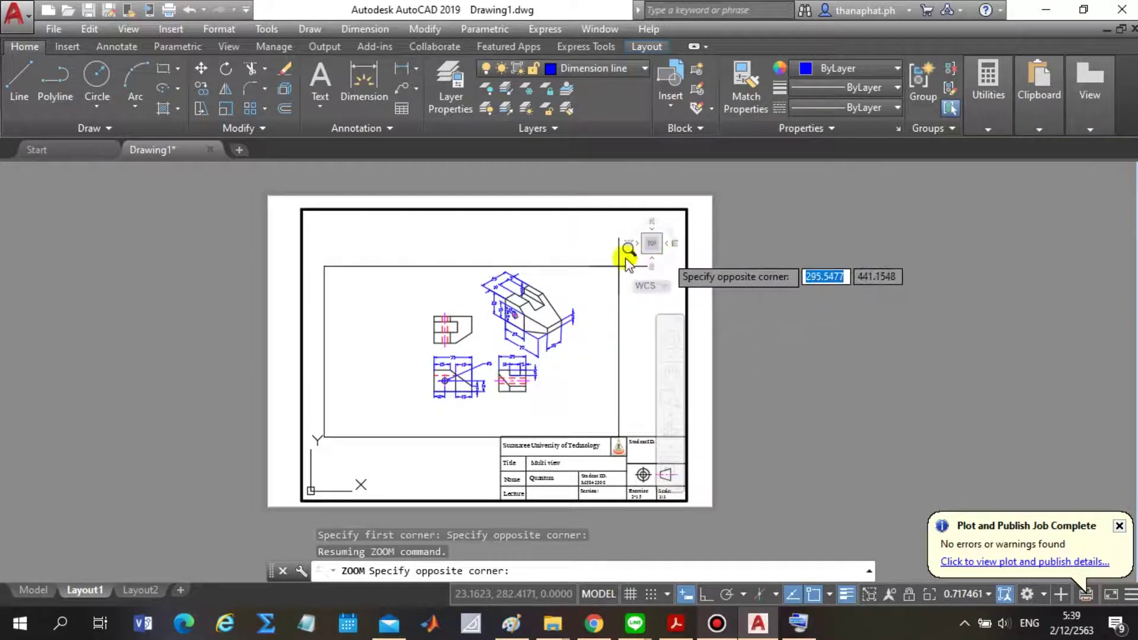
{"action": "scroll", "coordinate": [619, 238], "scroll_direction": "up", "scroll_amount": 3}
{"action": "scroll", "coordinate": [614, 261], "scroll_direction": "down", "scroll_amount": 3}
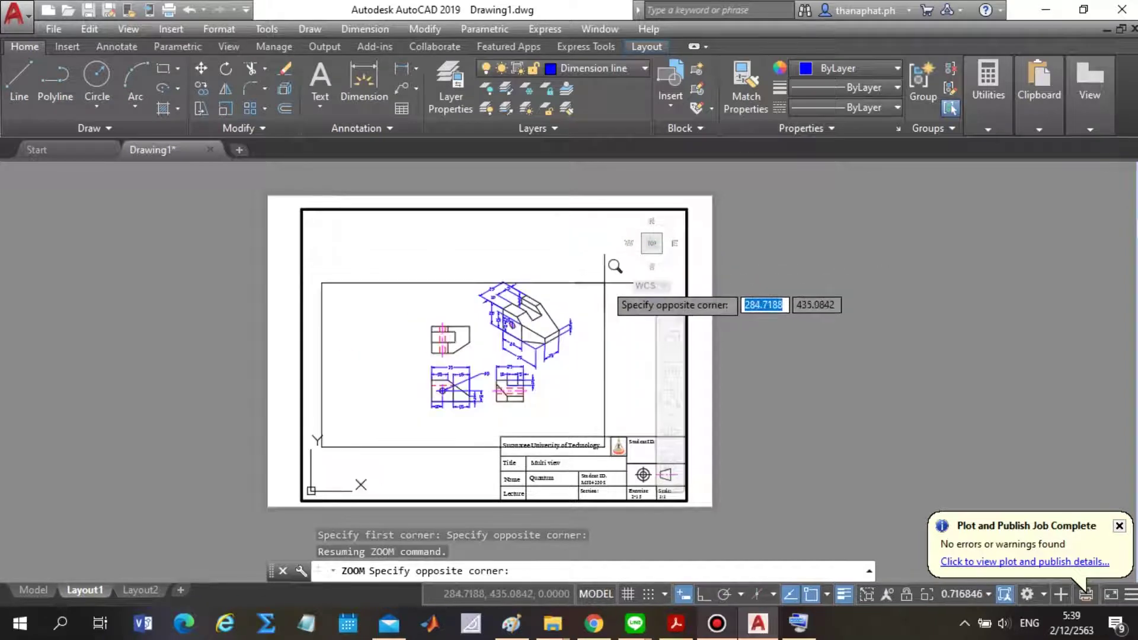
{"action": "left_click", "coordinate": [611, 274]}
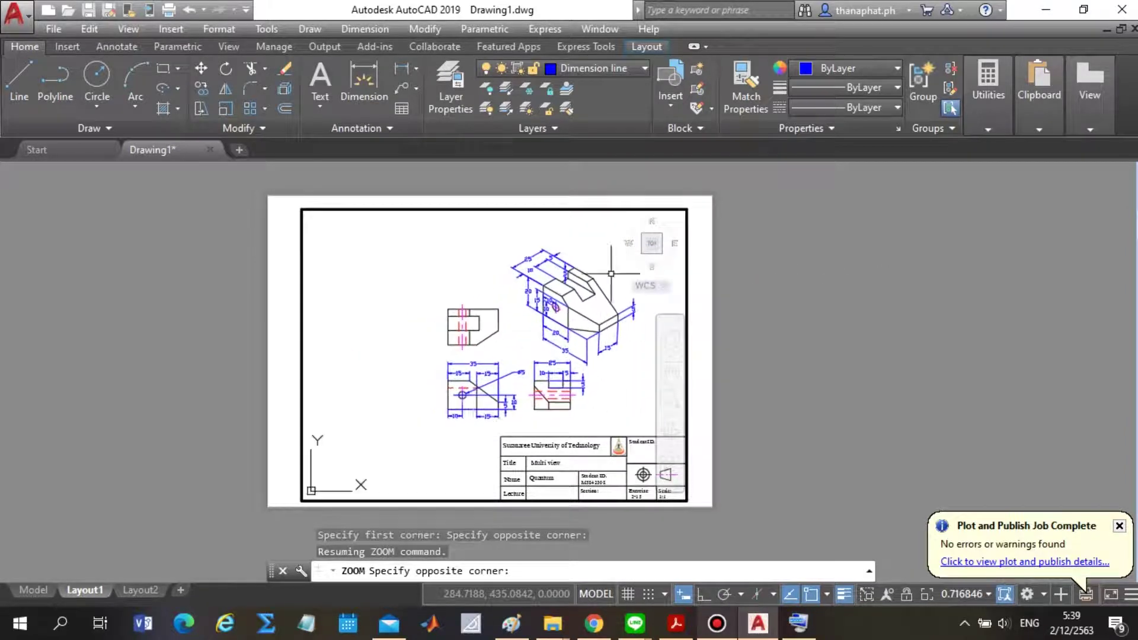
Pan the views left, then nudge them slightly back right in the viewport.
{"action": "middle_click_drag", "start_coordinate": [517, 354], "coordinate": [429, 366]}
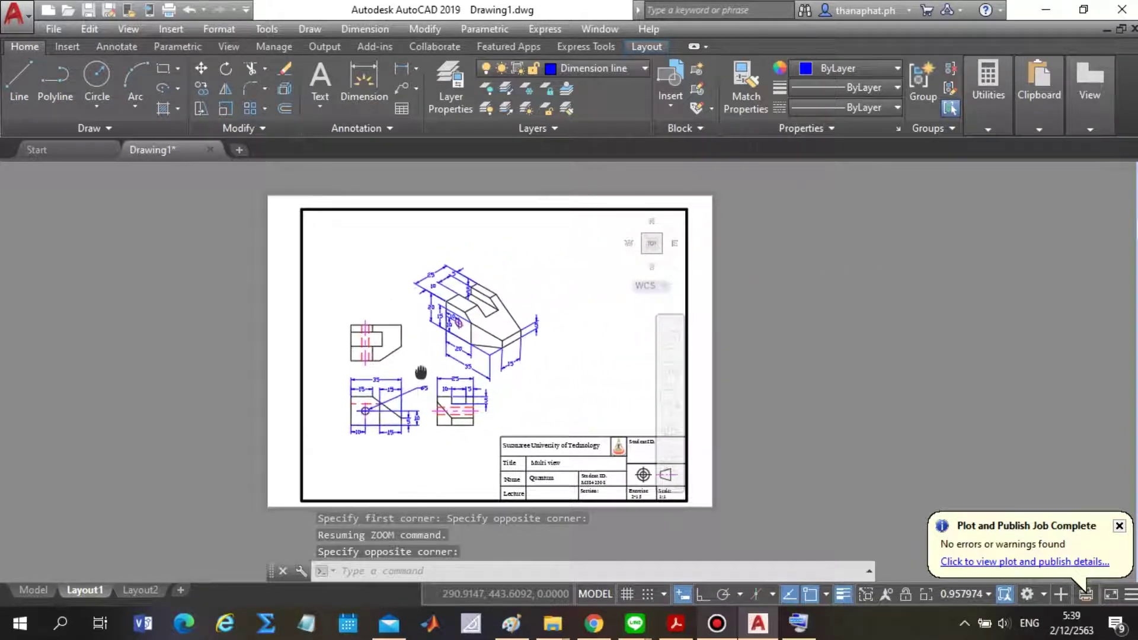
{"action": "scroll", "coordinate": [420, 363], "scroll_direction": "down", "scroll_amount": 2}
{"action": "scroll", "coordinate": [421, 363], "scroll_direction": "up", "scroll_amount": 2}
{"action": "scroll", "coordinate": [421, 361], "scroll_direction": "up", "scroll_amount": 2}
{"action": "middle_click_drag", "start_coordinate": [422, 360], "coordinate": [442, 356]}
{"action": "scroll", "coordinate": [457, 359], "scroll_direction": "down", "scroll_amount": 2}
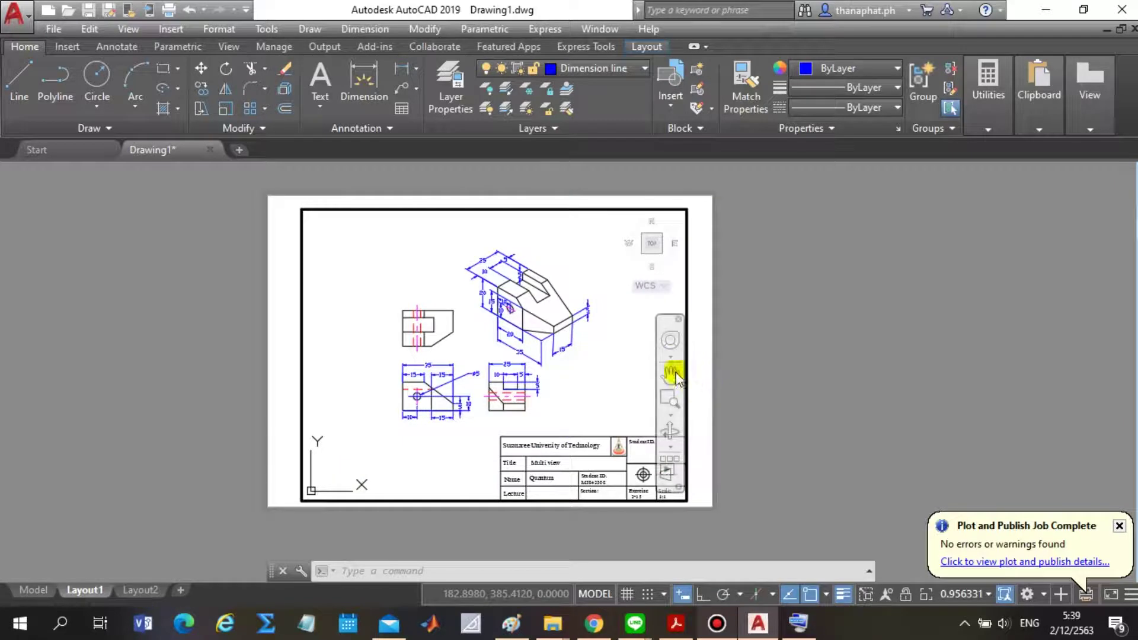
Zoom-window twice more to enlarge all views, then return to paper space.
{"action": "left_click", "coordinate": [670, 415]}
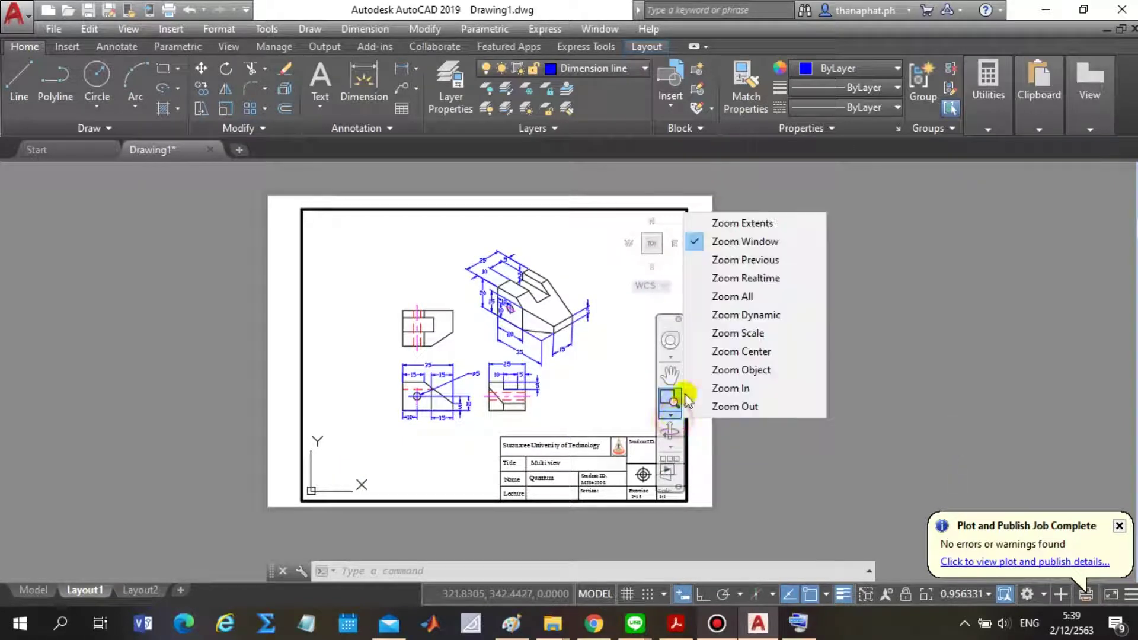
{"action": "left_click", "coordinate": [748, 248]}
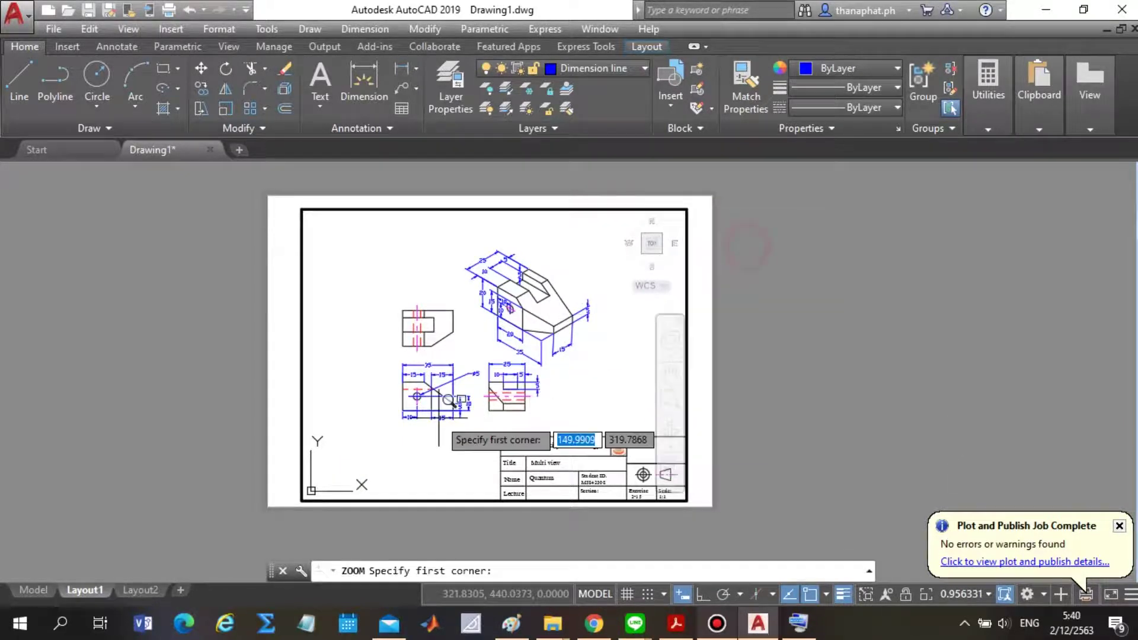
{"action": "left_click", "coordinate": [356, 433]}
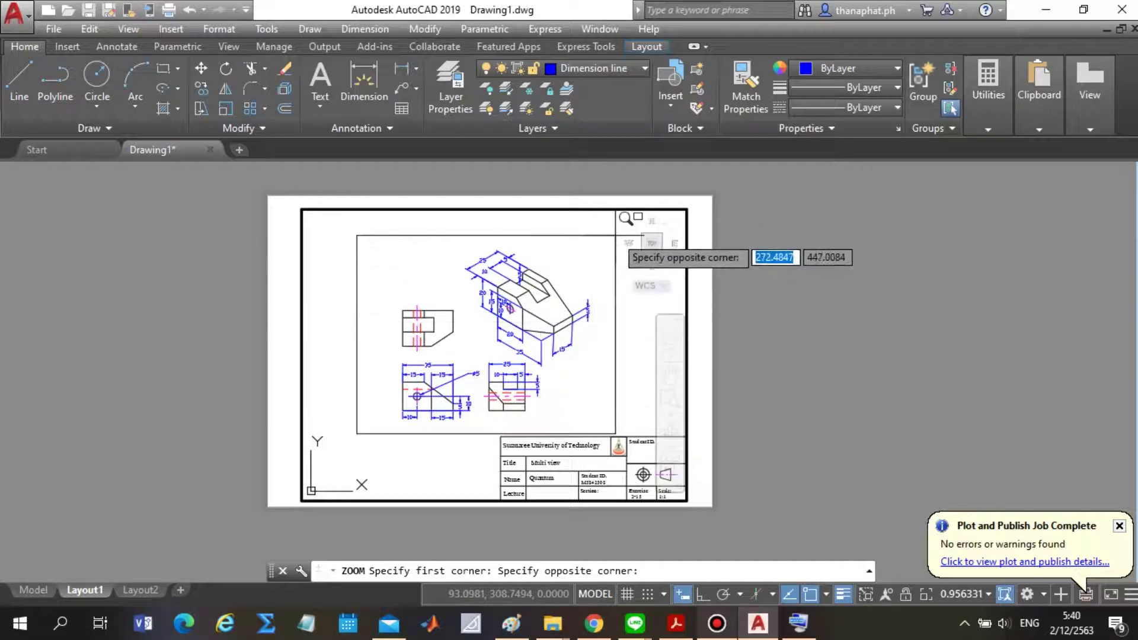
{"action": "left_click", "coordinate": [616, 256]}
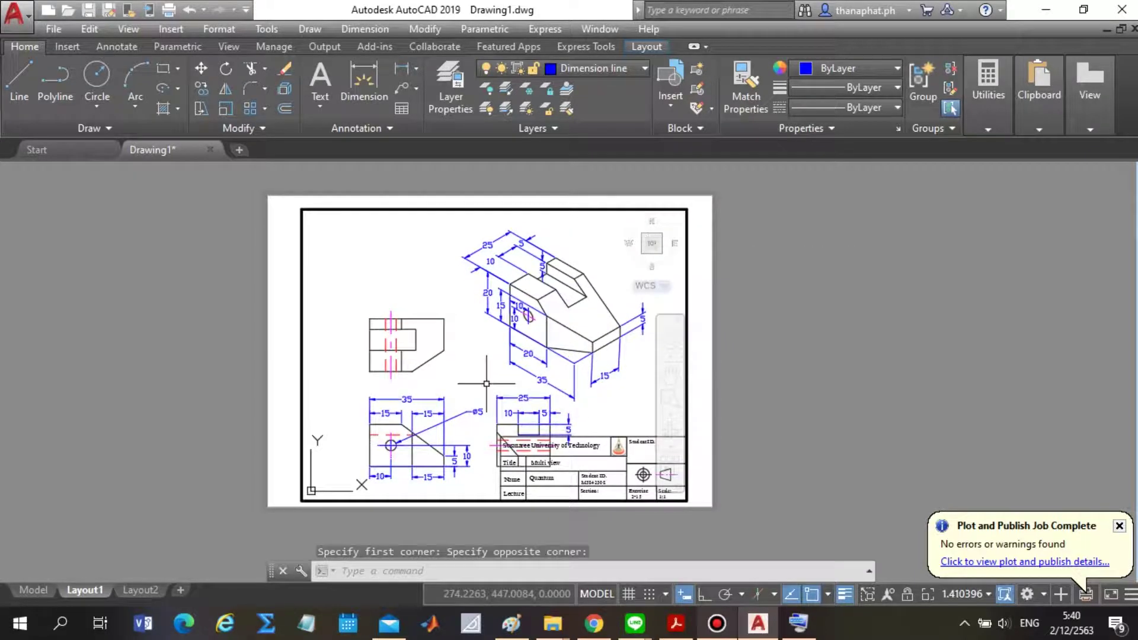
{"action": "scroll", "coordinate": [468, 349], "scroll_direction": "down", "scroll_amount": 1}
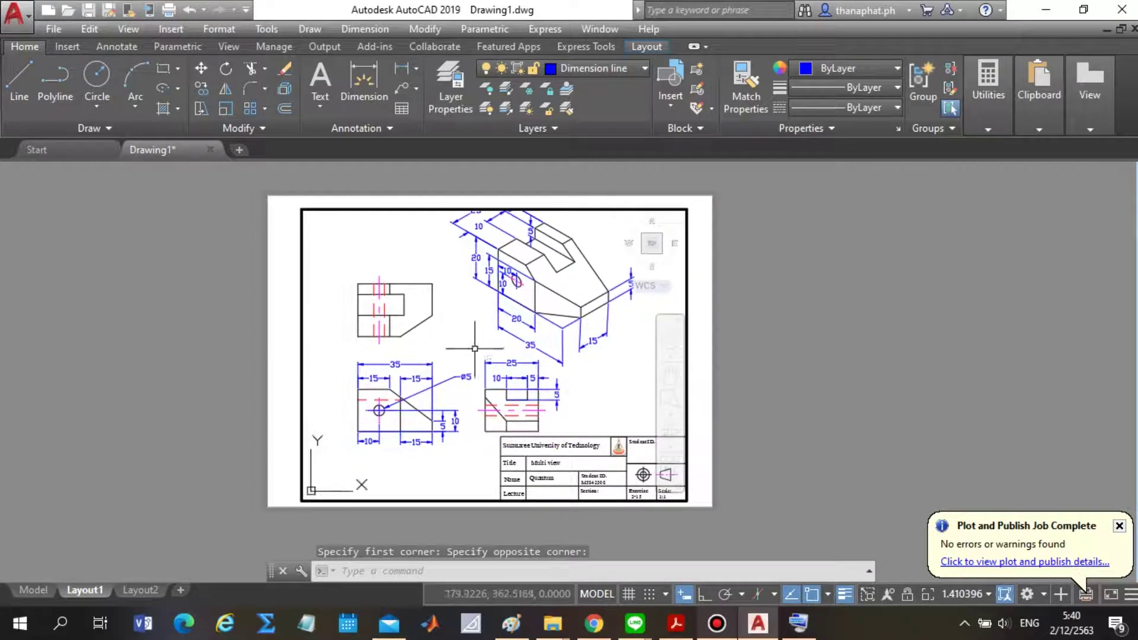
{"action": "scroll", "coordinate": [475, 299], "scroll_direction": "down", "scroll_amount": 1}
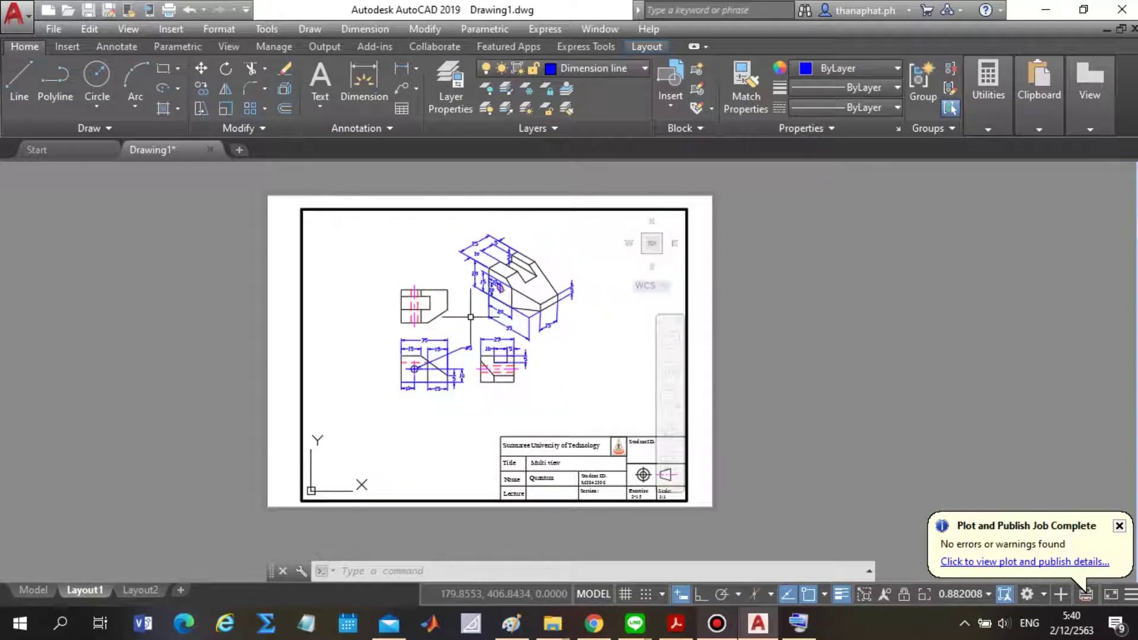
{"action": "scroll", "coordinate": [483, 311], "scroll_direction": "down", "scroll_amount": 1}
{"action": "left_click", "coordinate": [670, 397]}
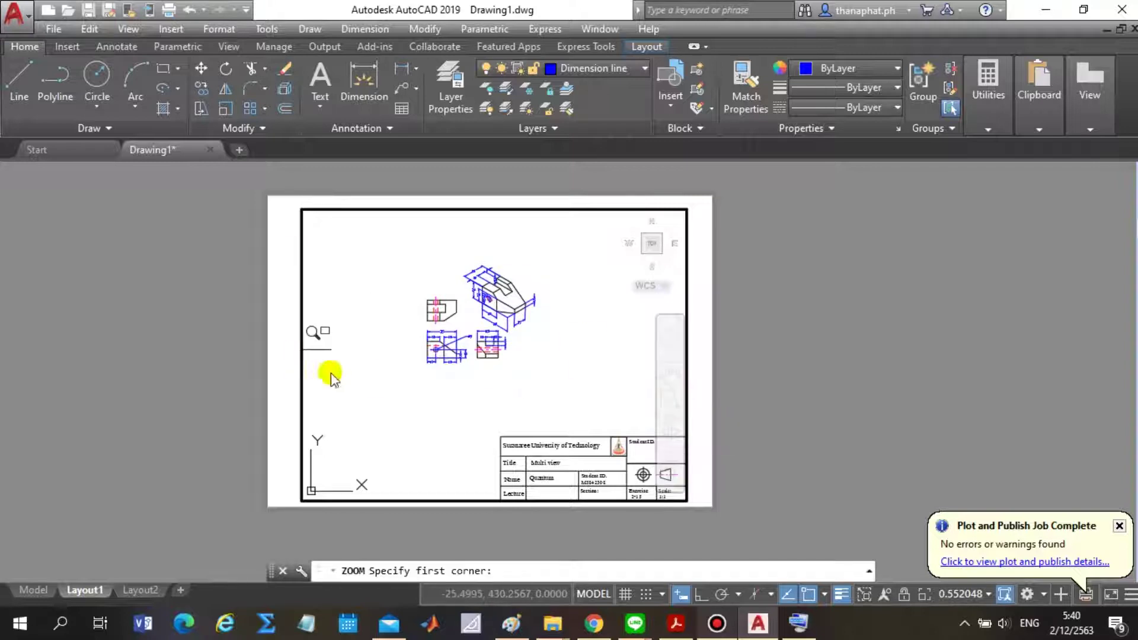
{"action": "left_click", "coordinate": [386, 395]}
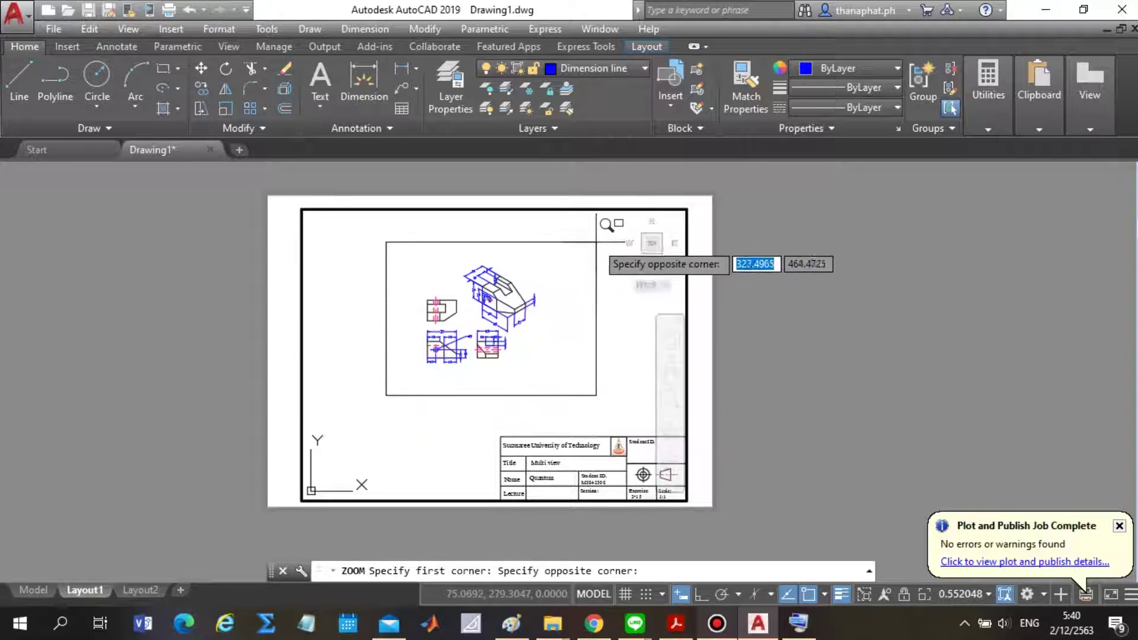
{"action": "left_click", "coordinate": [565, 256]}
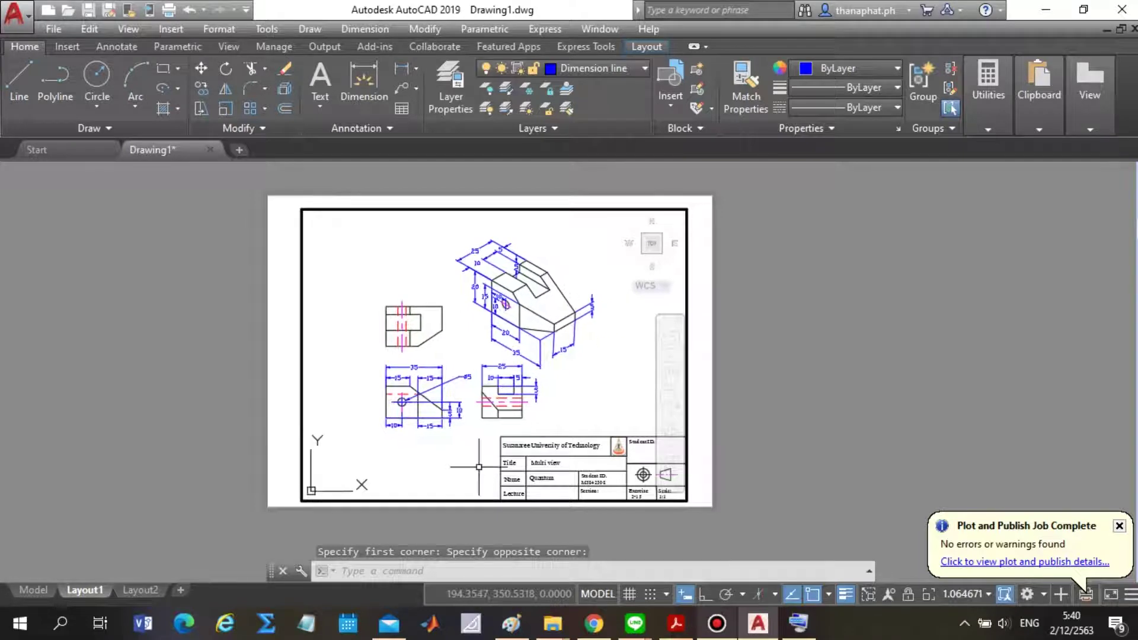
{"action": "left_click", "coordinate": [599, 593]}
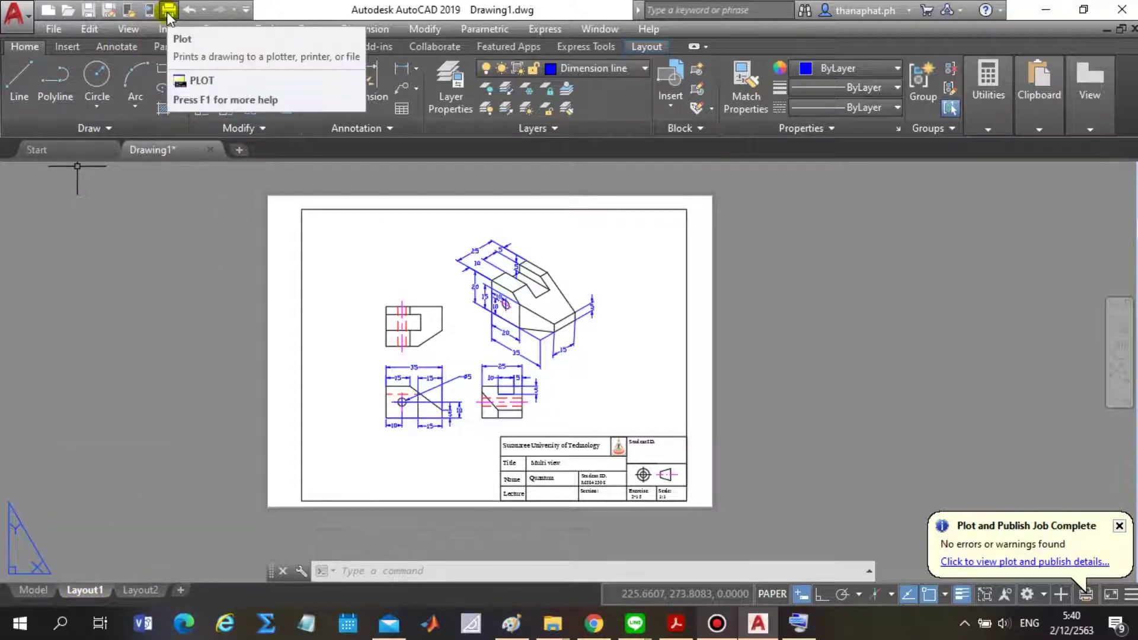
Open the Plot - Layout1 dialog from the File menu.
{"action": "left_click", "coordinate": [26, 23]}
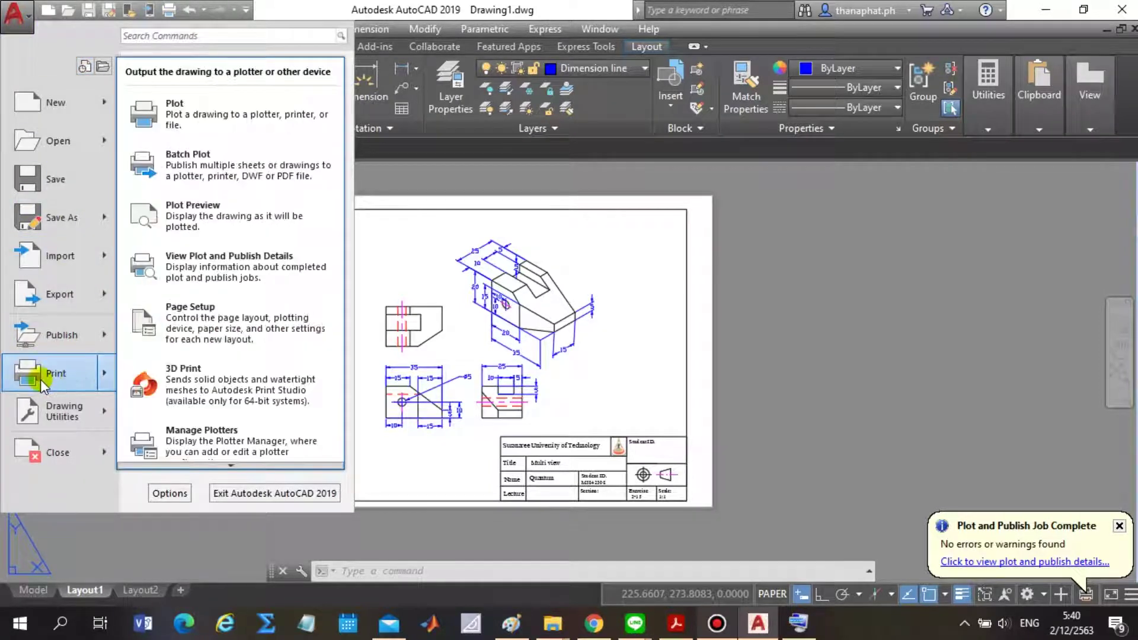
{"action": "left_click", "coordinate": [341, 17]}
{"action": "left_click", "coordinate": [59, 29]}
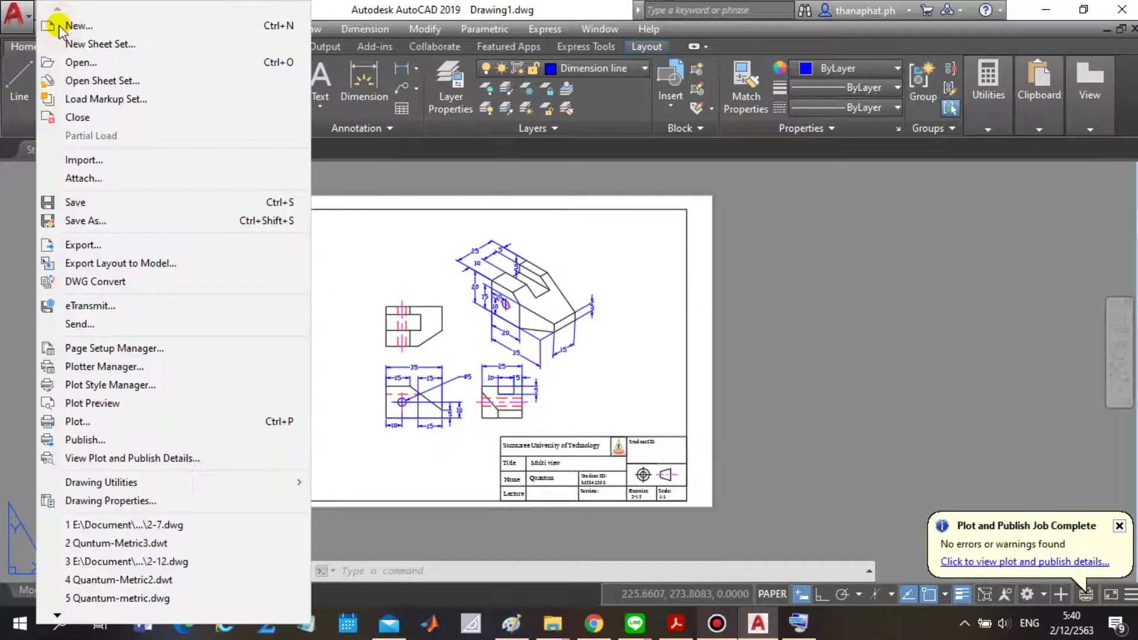
{"action": "left_click", "coordinate": [80, 420]}
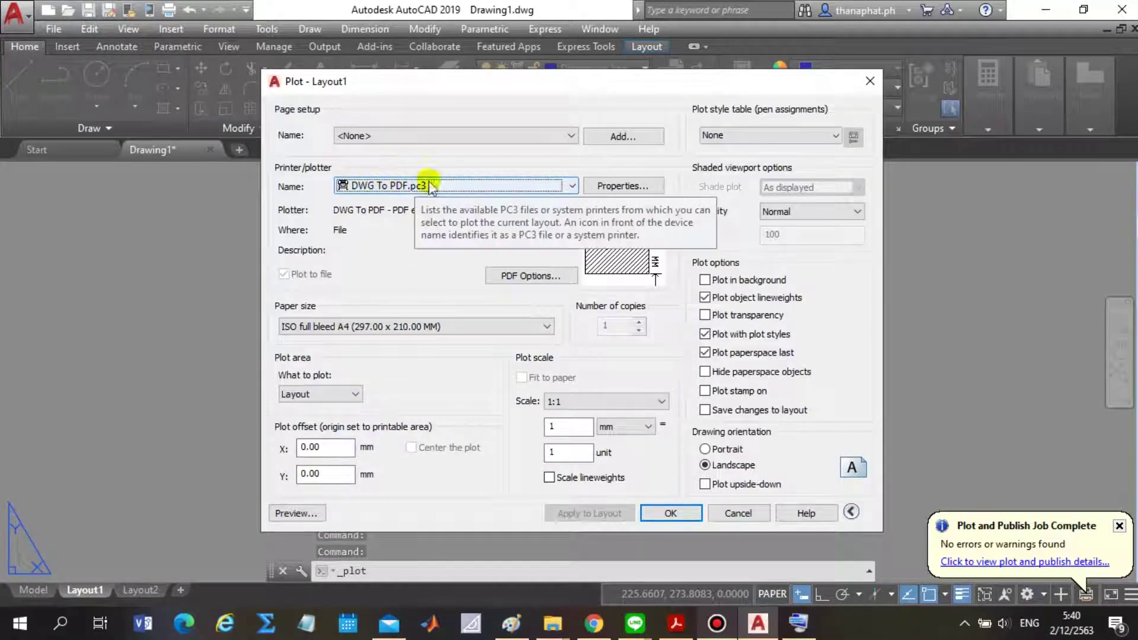
Keep DWG To PDF.pc3 as the plotter and set the plot style table to monochrome.ctb.
{"action": "left_click", "coordinate": [364, 188]}
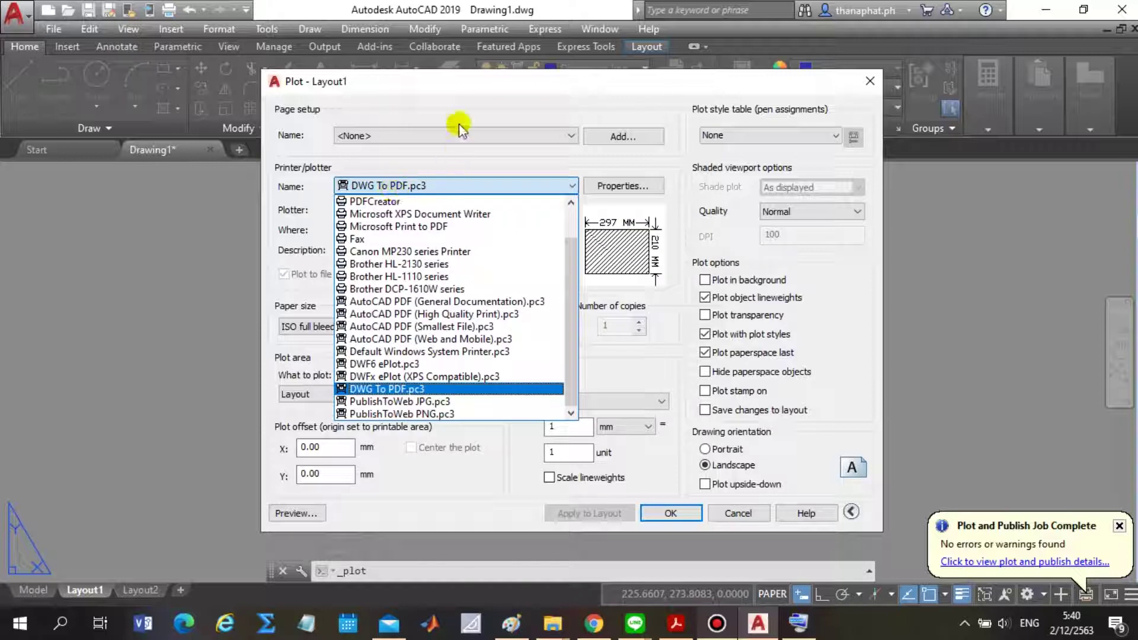
{"action": "left_click", "coordinate": [464, 105]}
{"action": "left_click", "coordinate": [806, 134]}
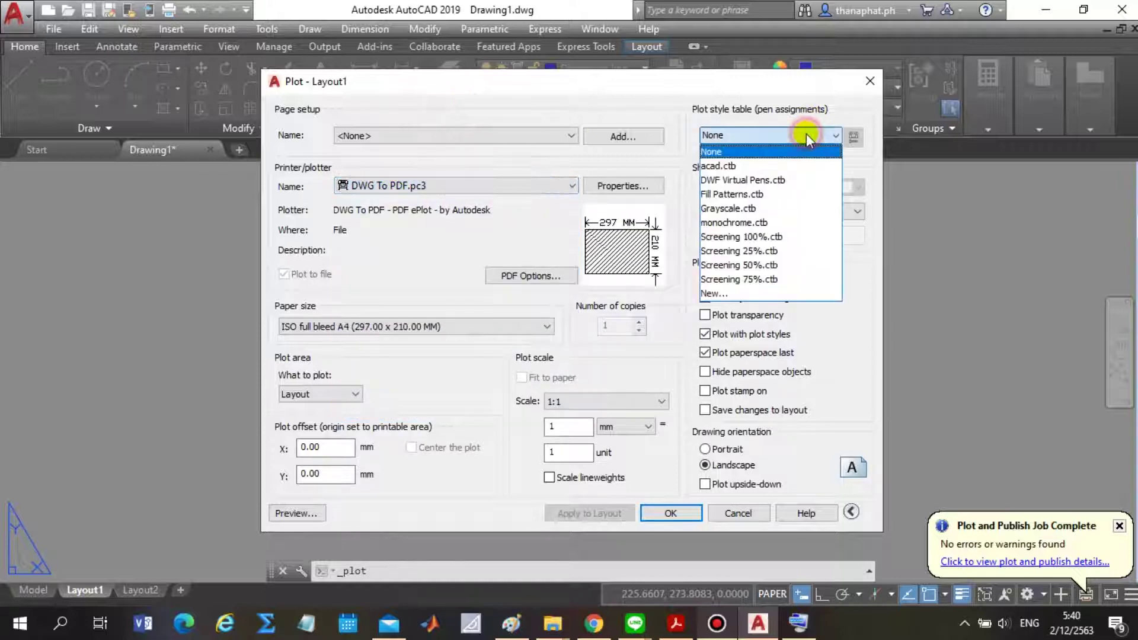
{"action": "left_click", "coordinate": [758, 223]}
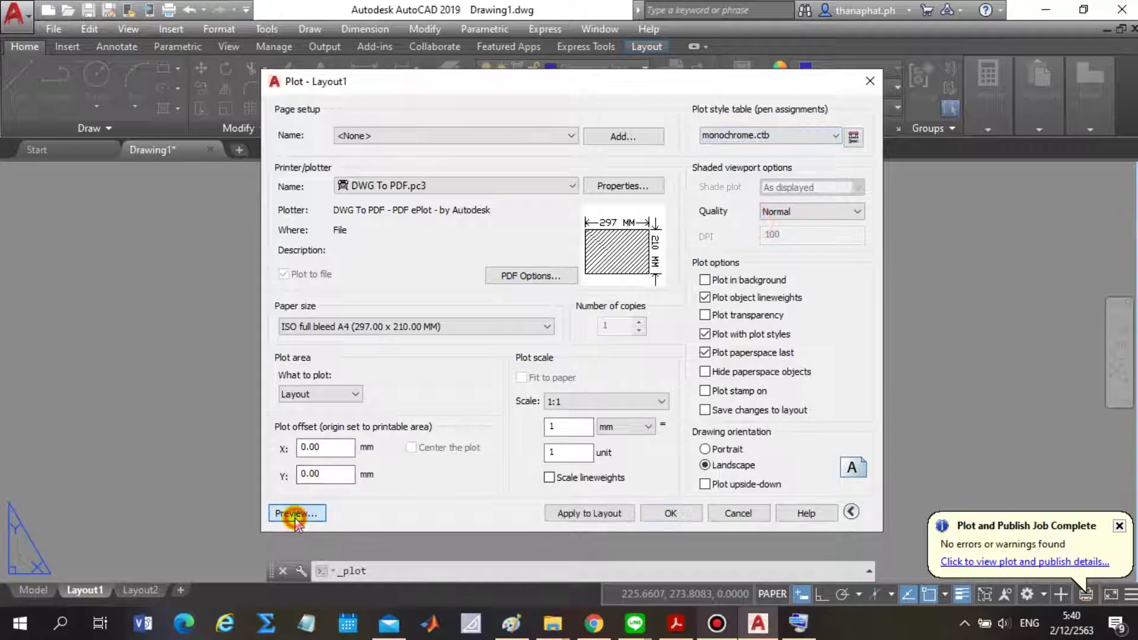
Preview the monochrome plot, close the preview, and confirm to pick the PDF location.
{"action": "left_click", "coordinate": [297, 513]}
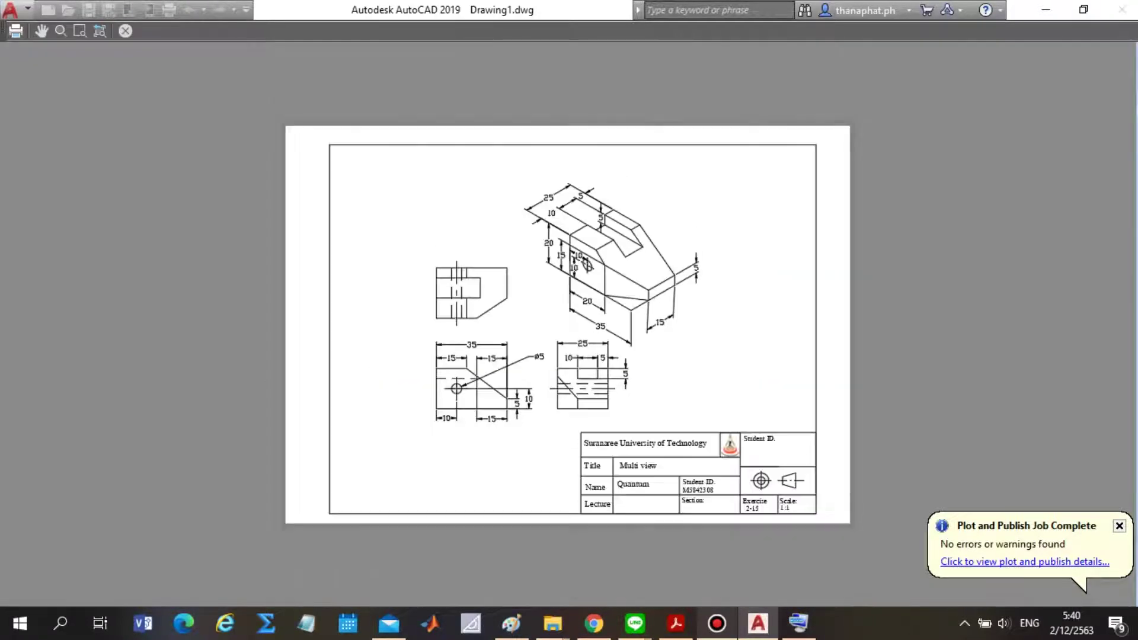
{"action": "left_click", "coordinate": [127, 29]}
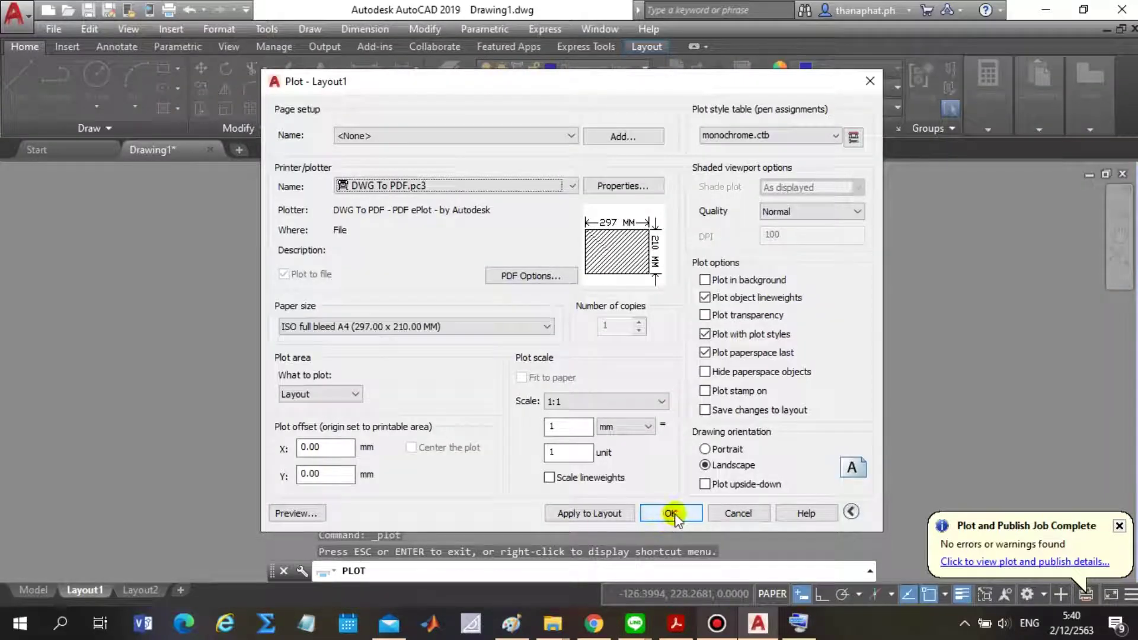
{"action": "left_click", "coordinate": [675, 516]}
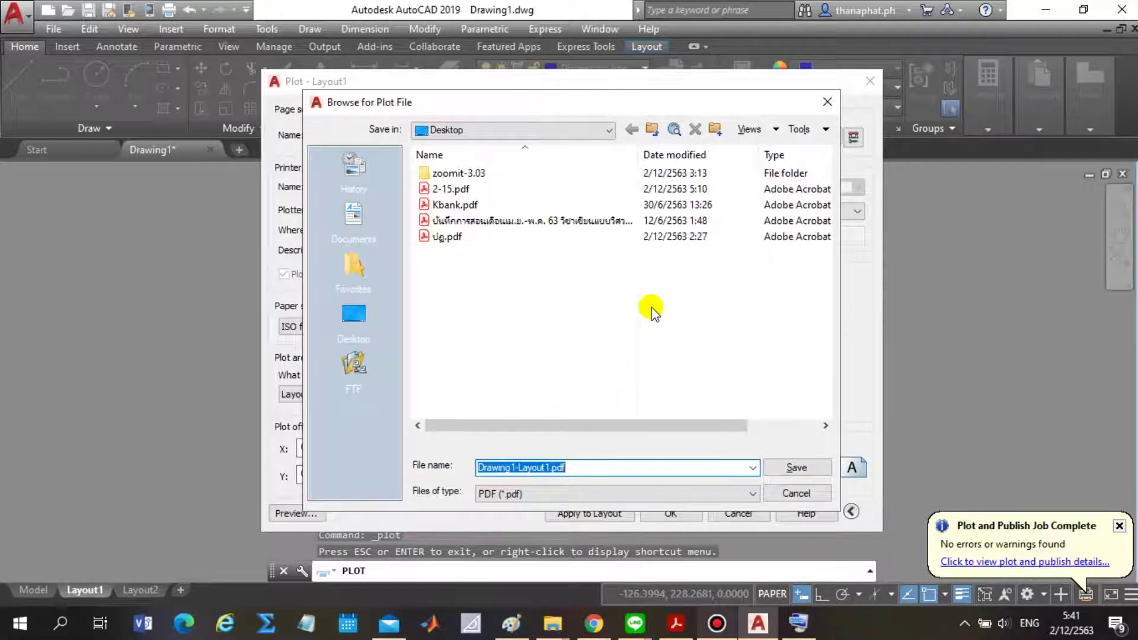
Save the plot as '2-15 ISo' PDF on the Desktop and start plotting.
{"action": "type", "text": "2-15"}
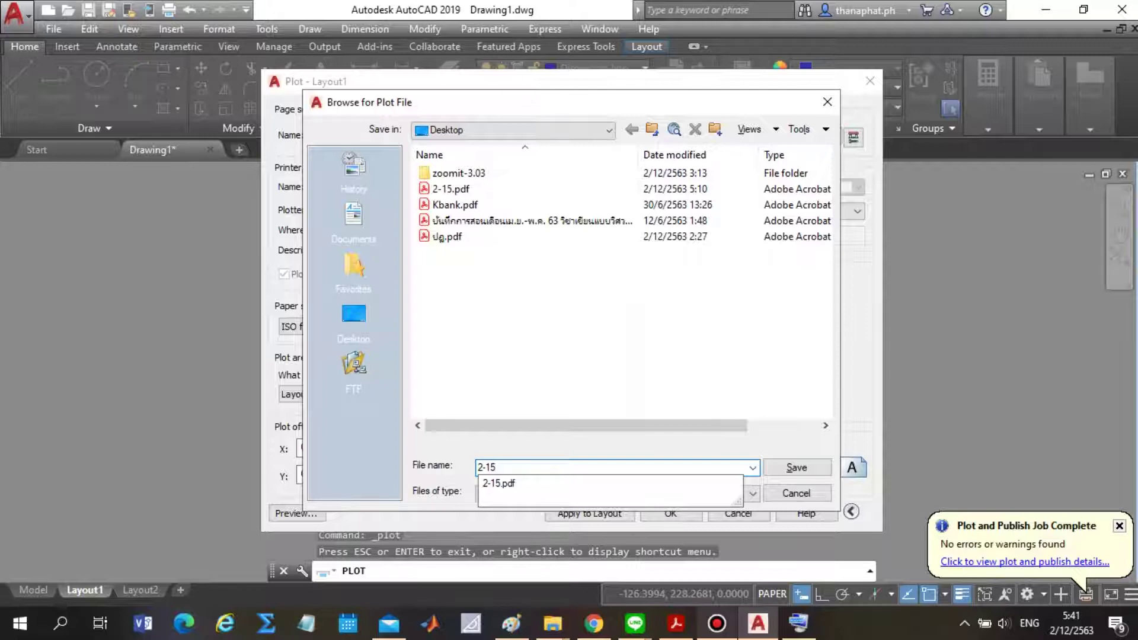
{"action": "type", "text": " l"}
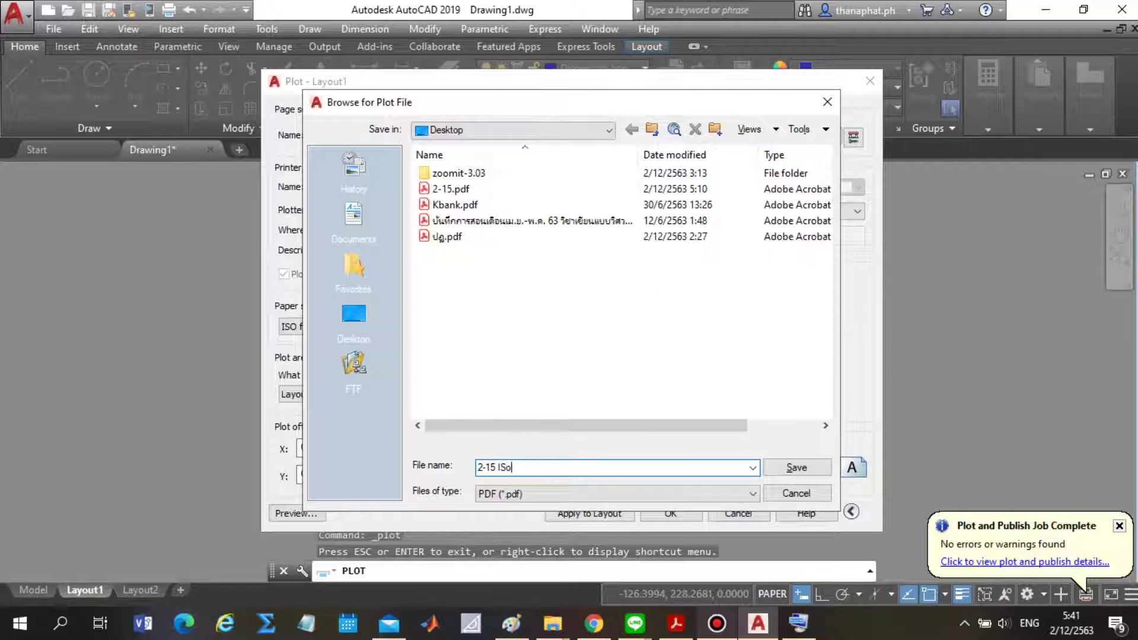
{"action": "left_click", "coordinate": [796, 467]}
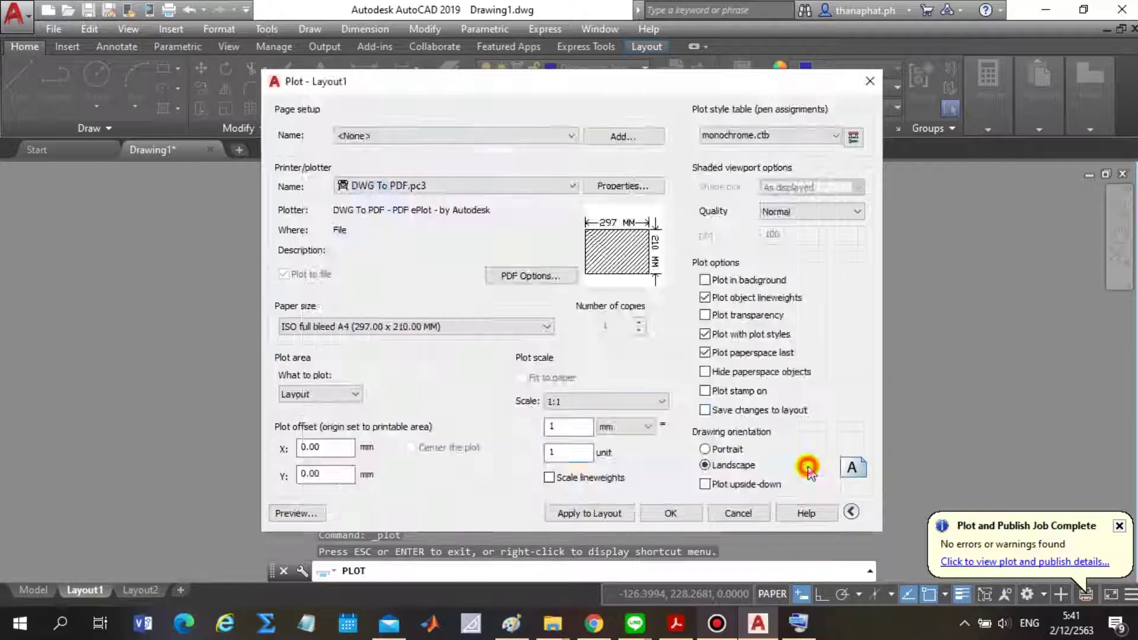
{"action": "key", "text": "Return"}
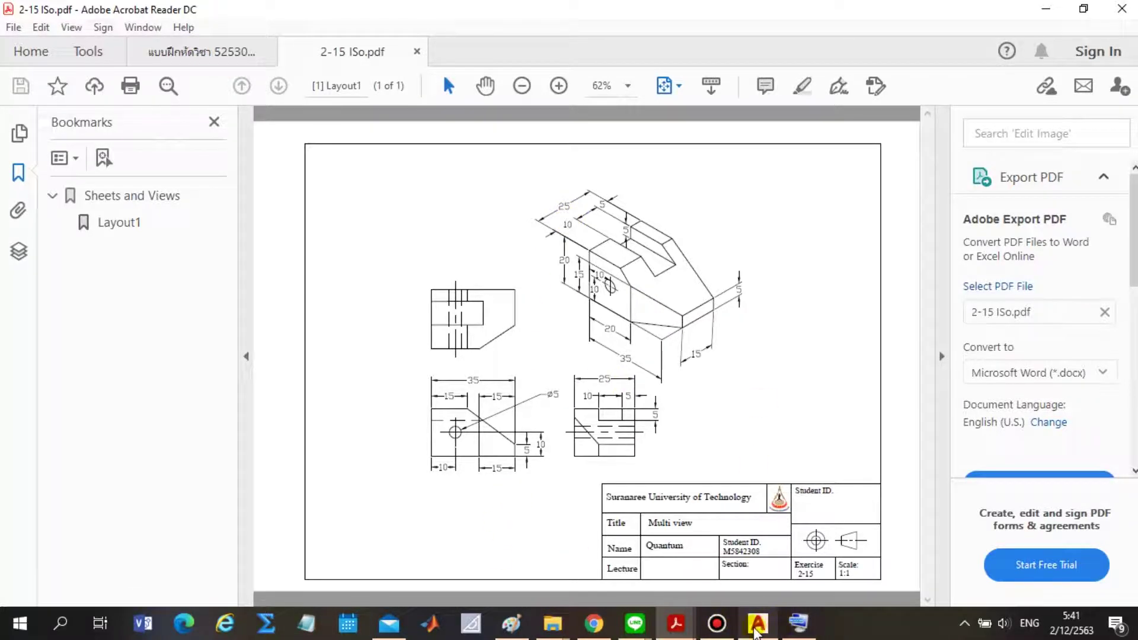
Bring up the exercise workbook PDF at page 17 showing the original isometric block.
{"action": "left_click", "coordinate": [758, 623]}
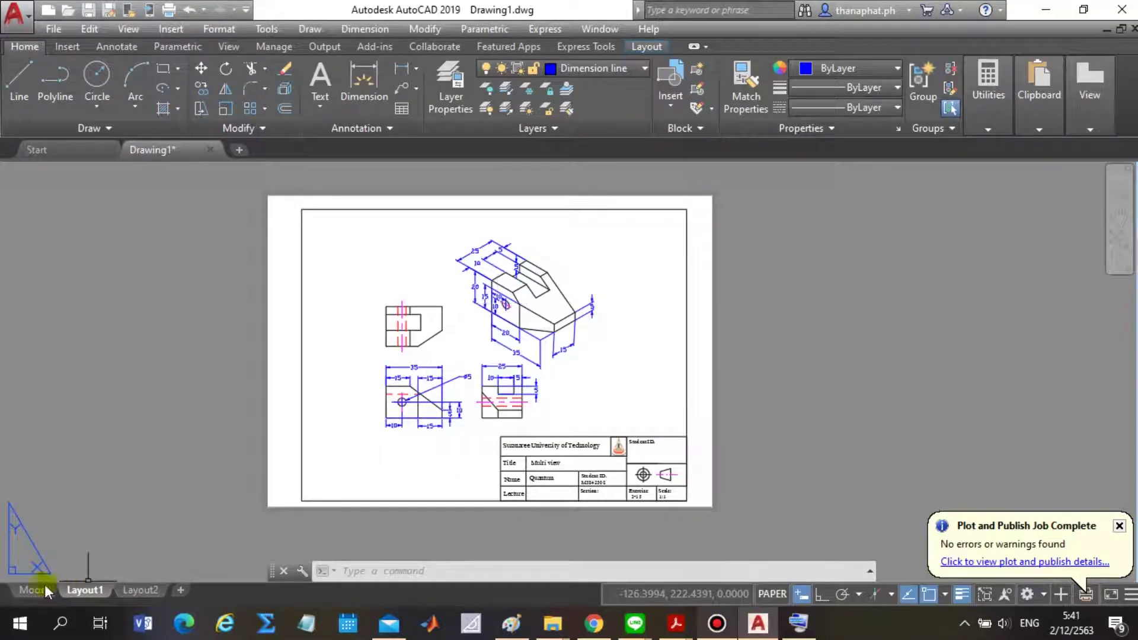
{"action": "mouse_move", "coordinate": [674, 623]}
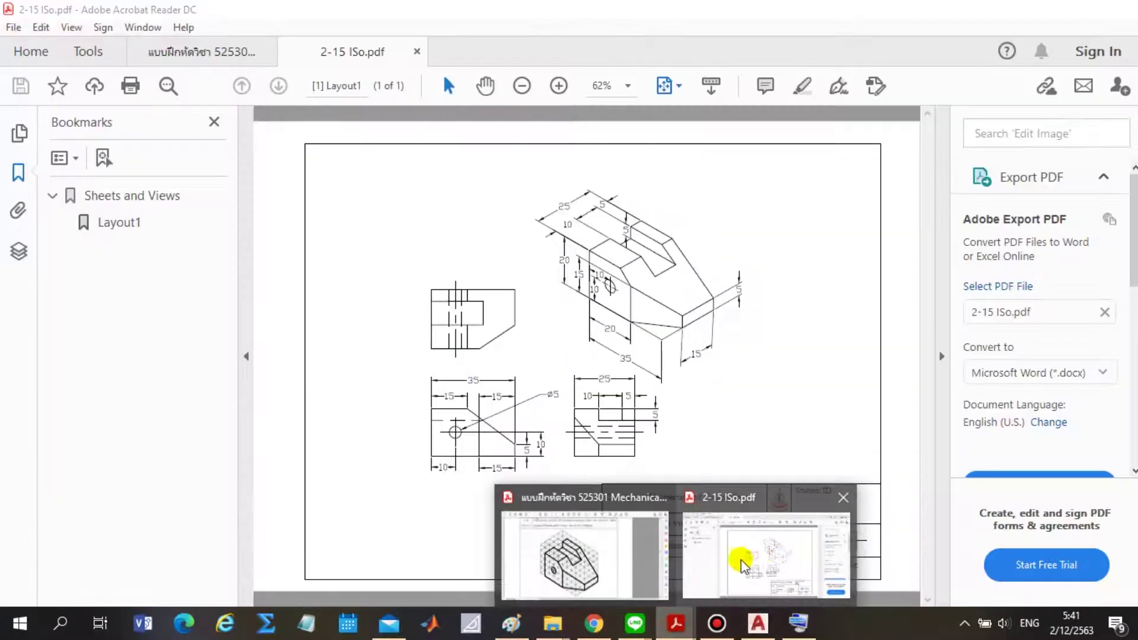
{"action": "left_click", "coordinate": [735, 560]}
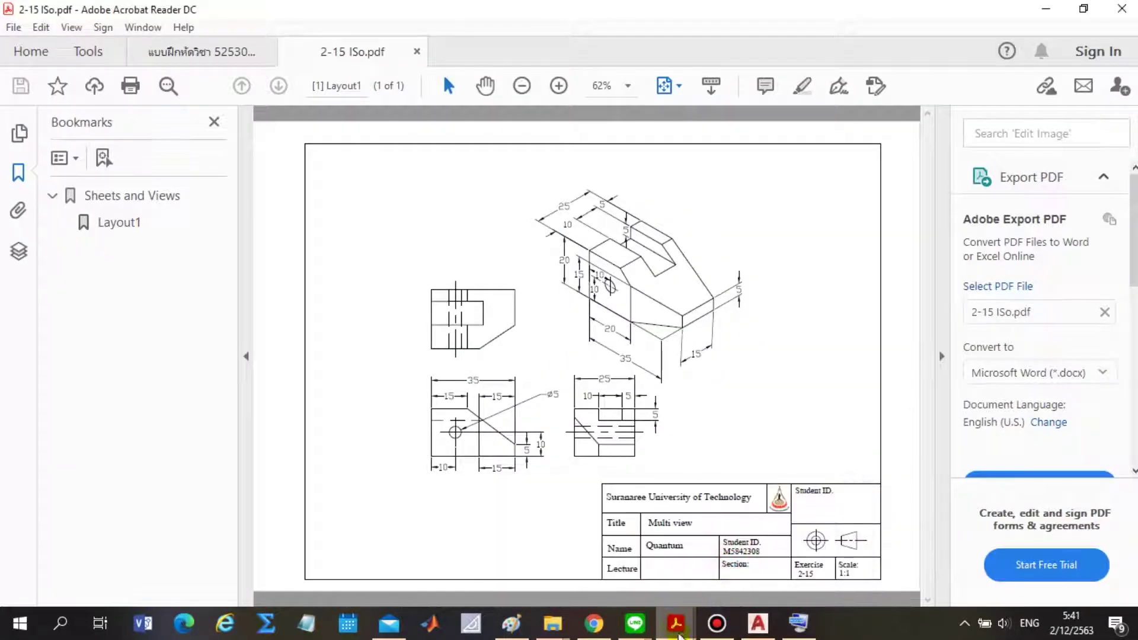
{"action": "left_click", "coordinate": [616, 577]}
{"action": "scroll", "coordinate": [325, 394], "scroll_direction": "down", "scroll_amount": 2}
{"action": "scroll", "coordinate": [301, 314], "scroll_direction": "up", "scroll_amount": 2}
{"action": "scroll", "coordinate": [310, 317], "scroll_direction": "up", "scroll_amount": 1}
{"action": "scroll", "coordinate": [310, 314], "scroll_direction": "down", "scroll_amount": 2}
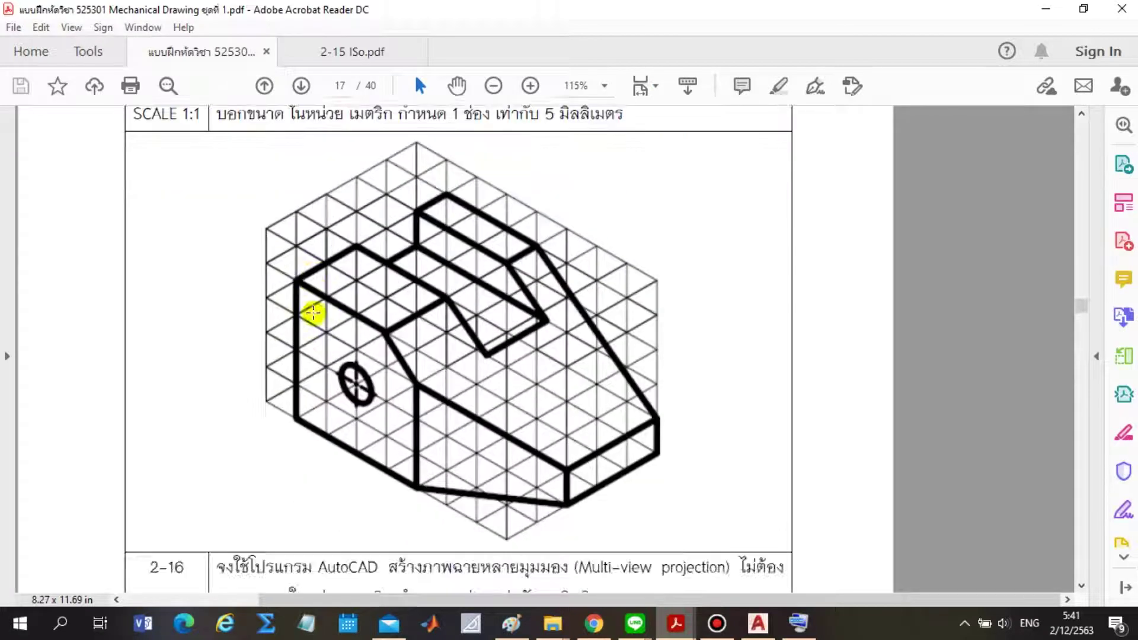
{"action": "scroll", "coordinate": [314, 311], "scroll_direction": "up", "scroll_amount": 1}
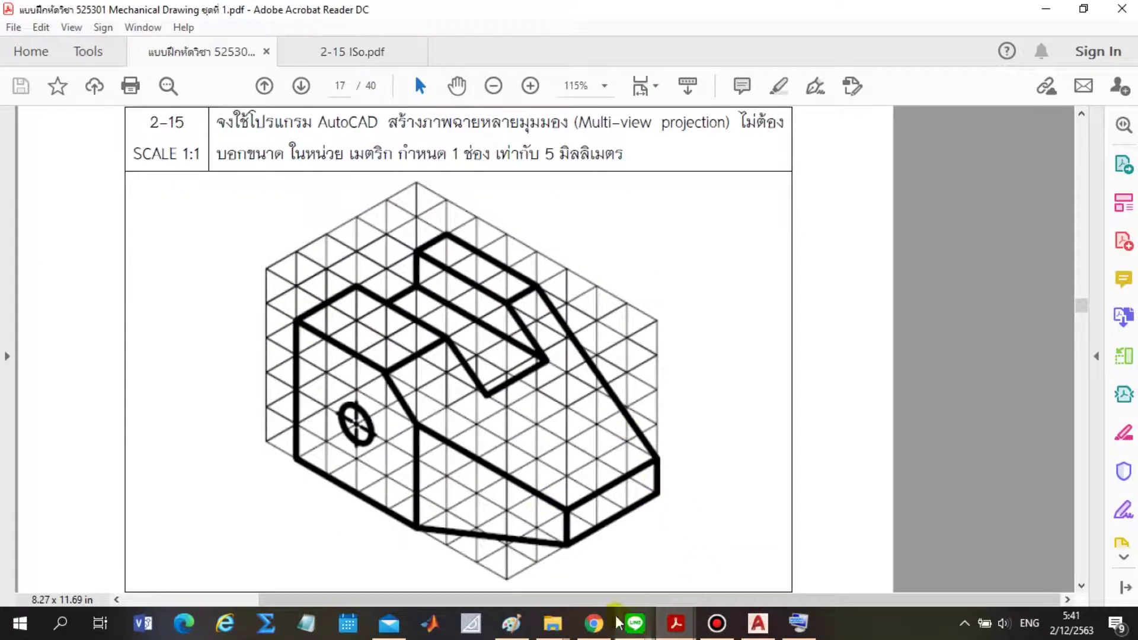